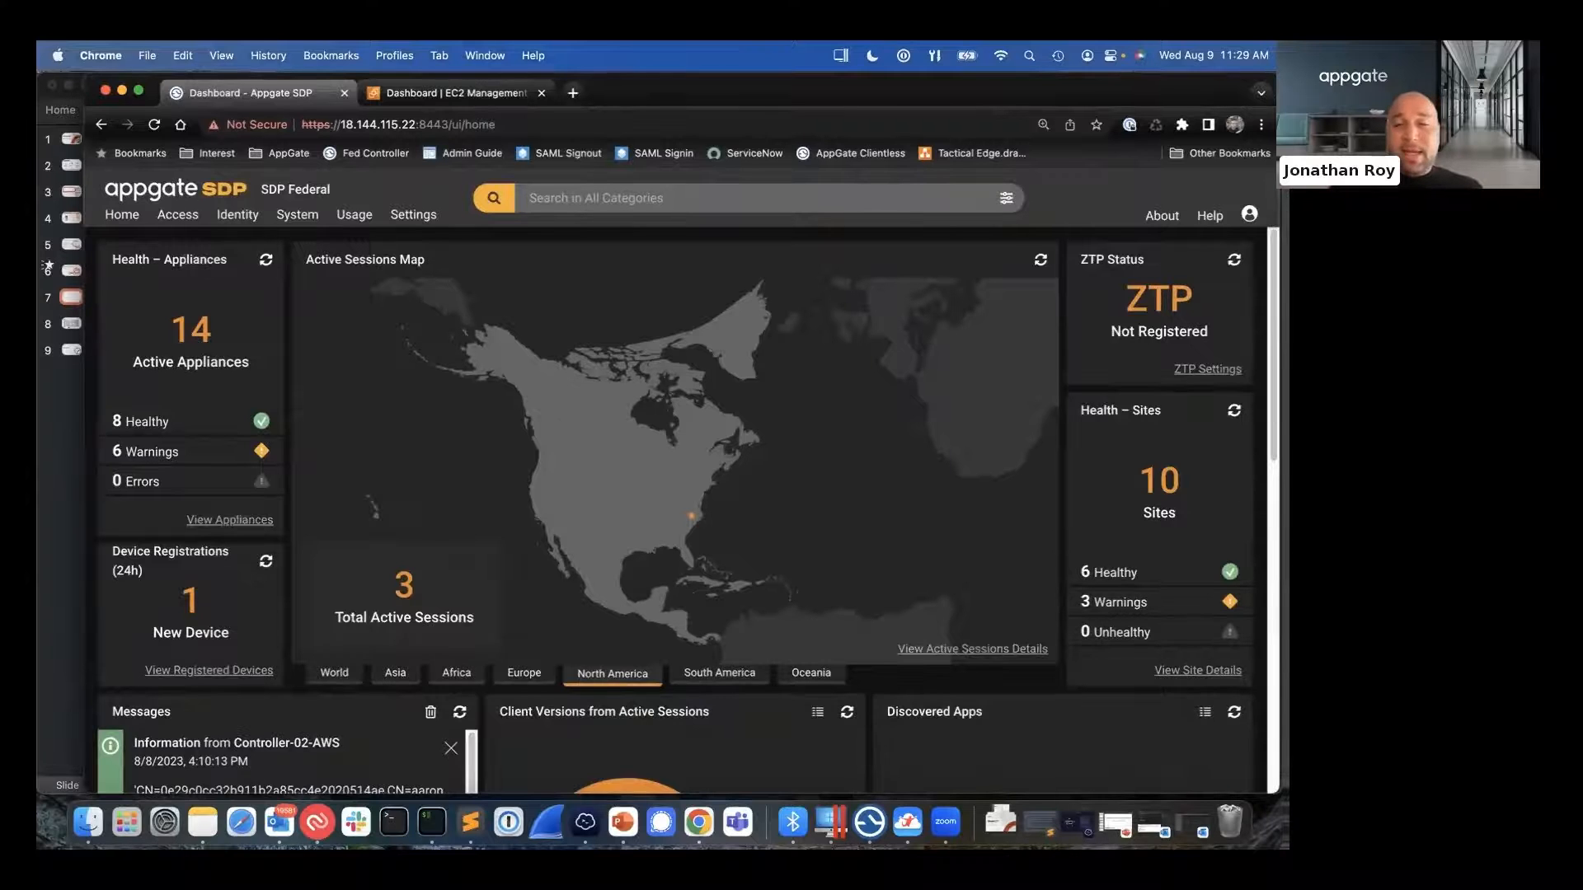
- Switch to the Appgate SDP client, close its About page and start provider sign-in with the AF - RL - SAML profile
left_click(871, 812)
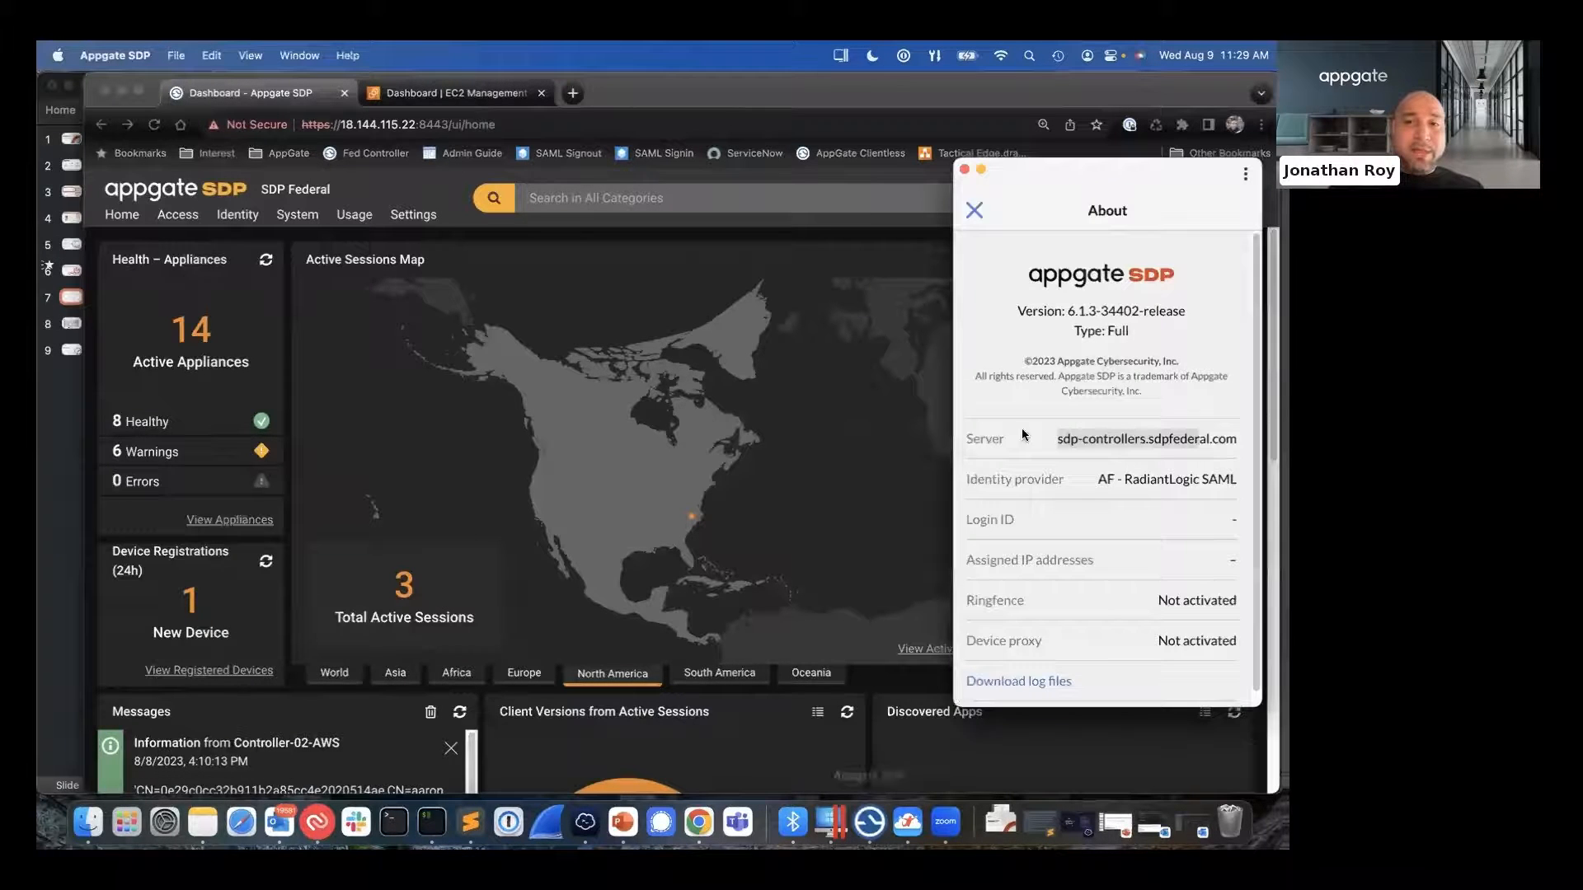
left_click(973, 207)
mouse_move(1040, 175)
left_mouse_down()
mouse_move(1056, 137)
mouse_move(1052, 196)
left_mouse_up()
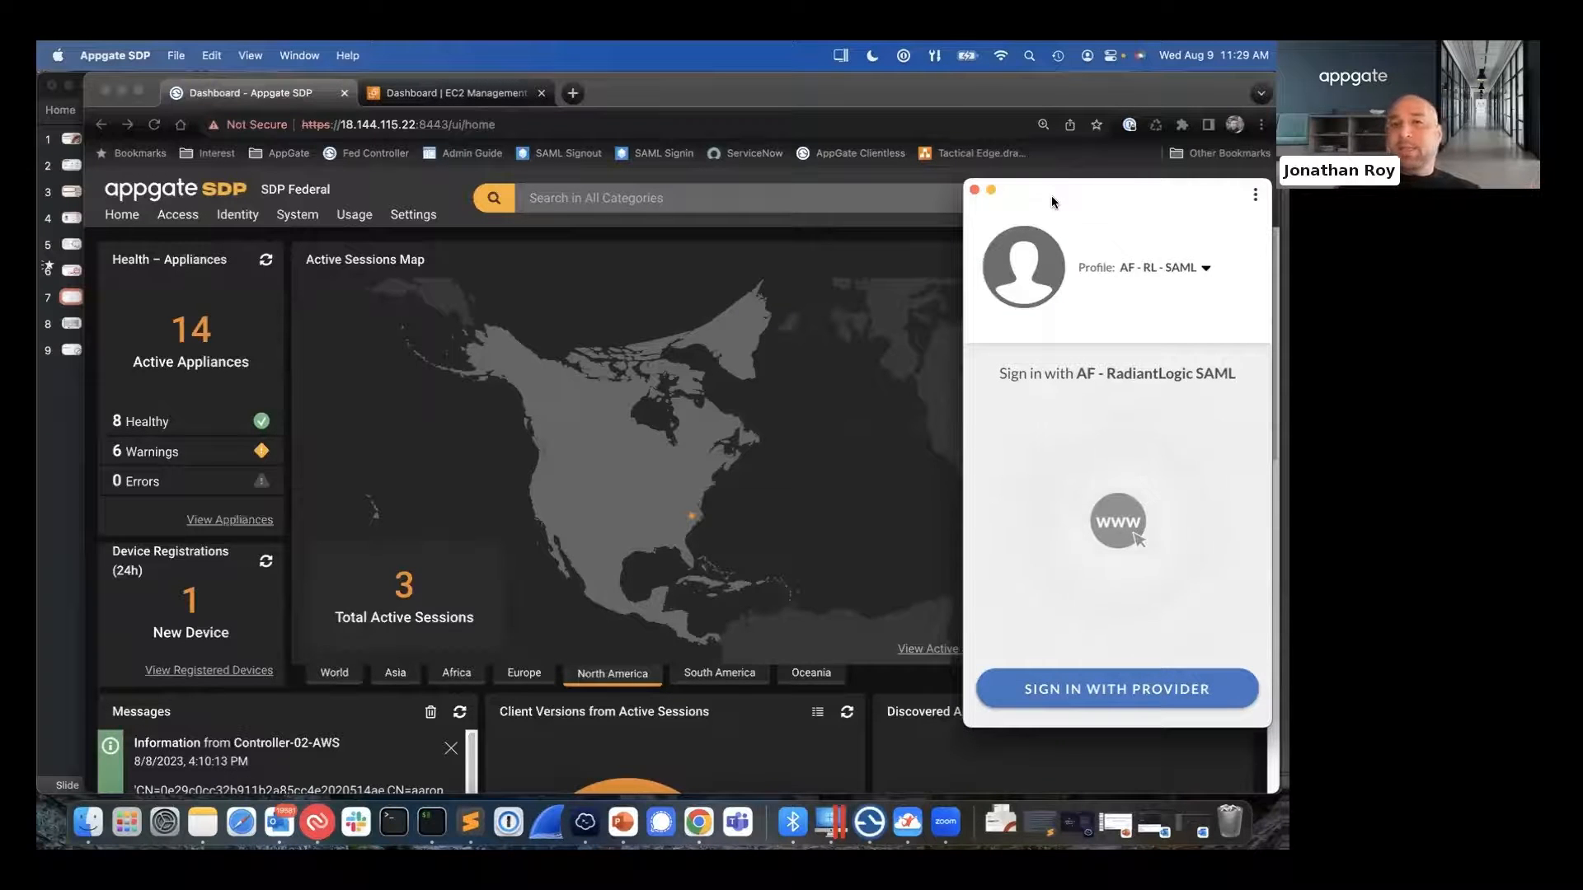
left_click_drag(1051, 196, 1076, 149)
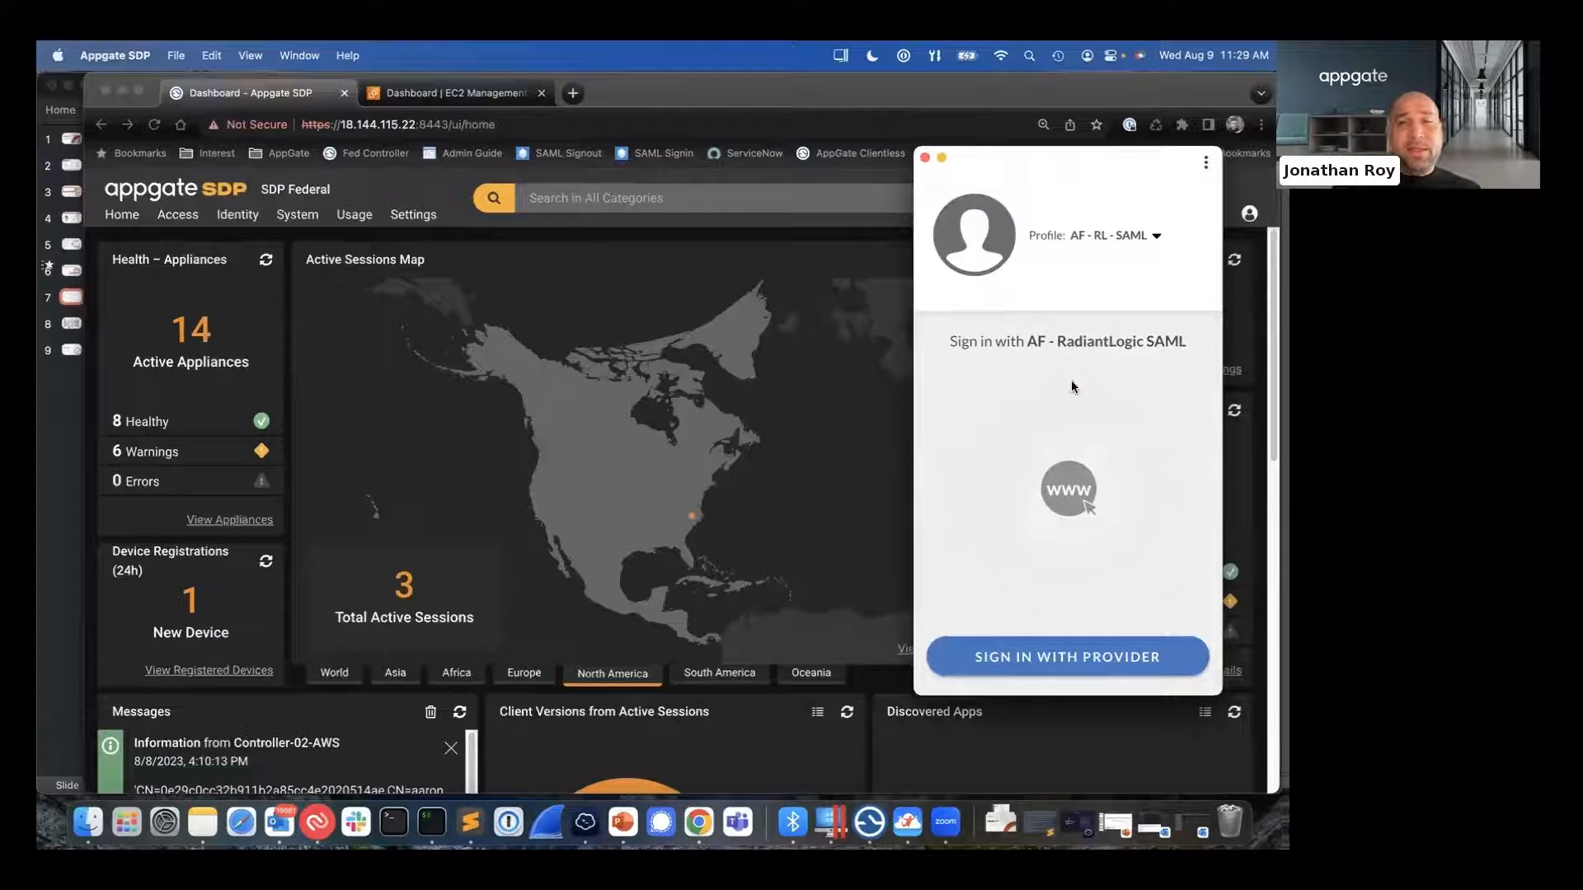
left_click(1036, 664)
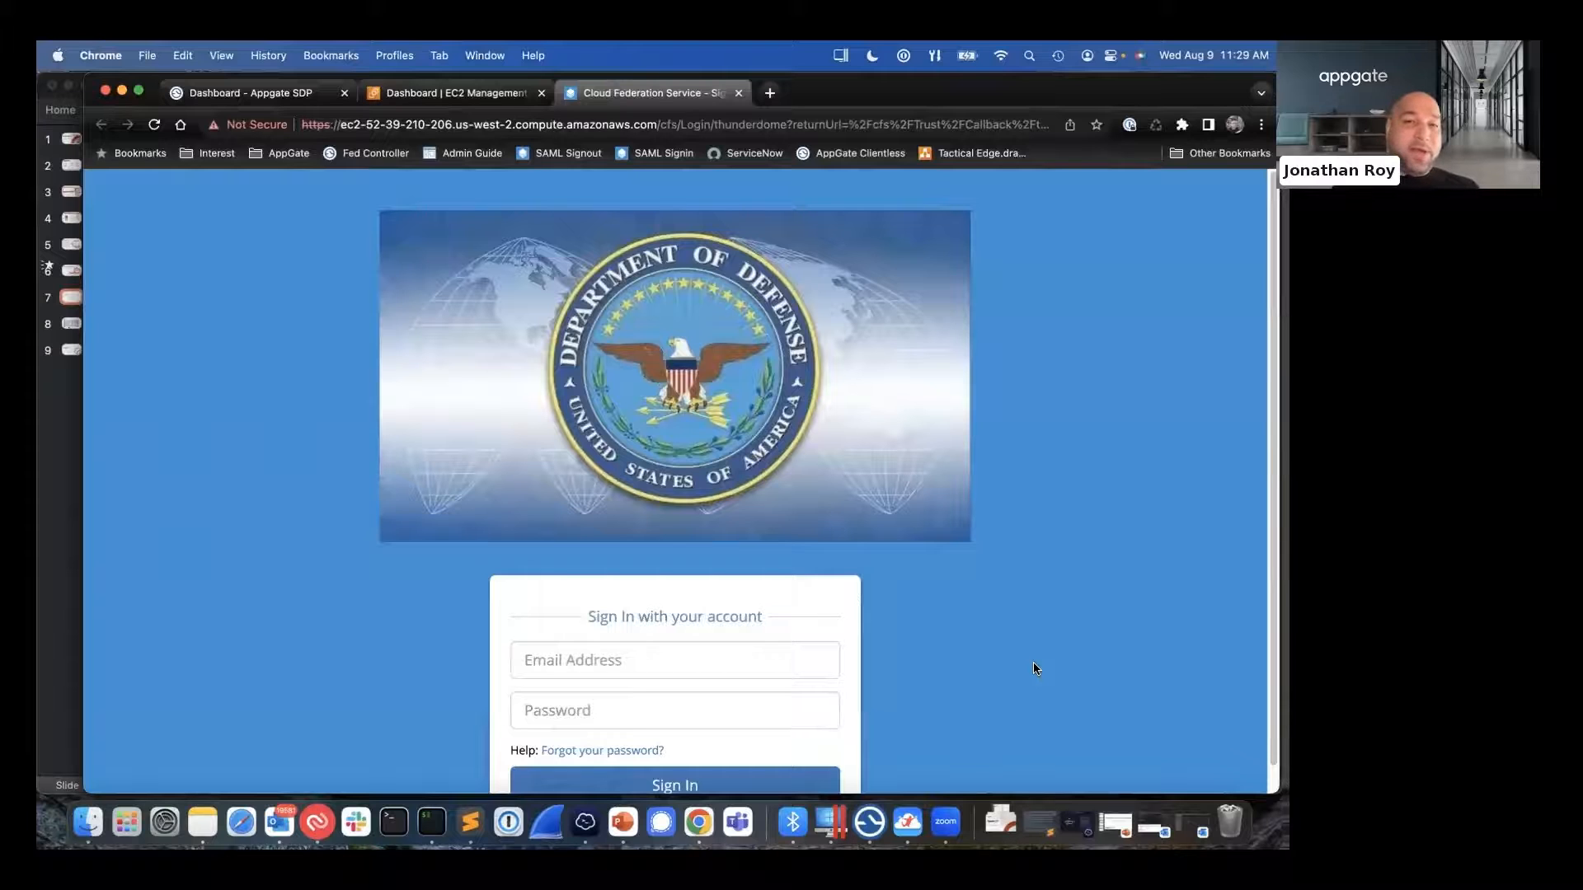
- Fill in the Air Force user's saved email and password on the federation login page and sign in
scroll(1036, 668, "down", 1)
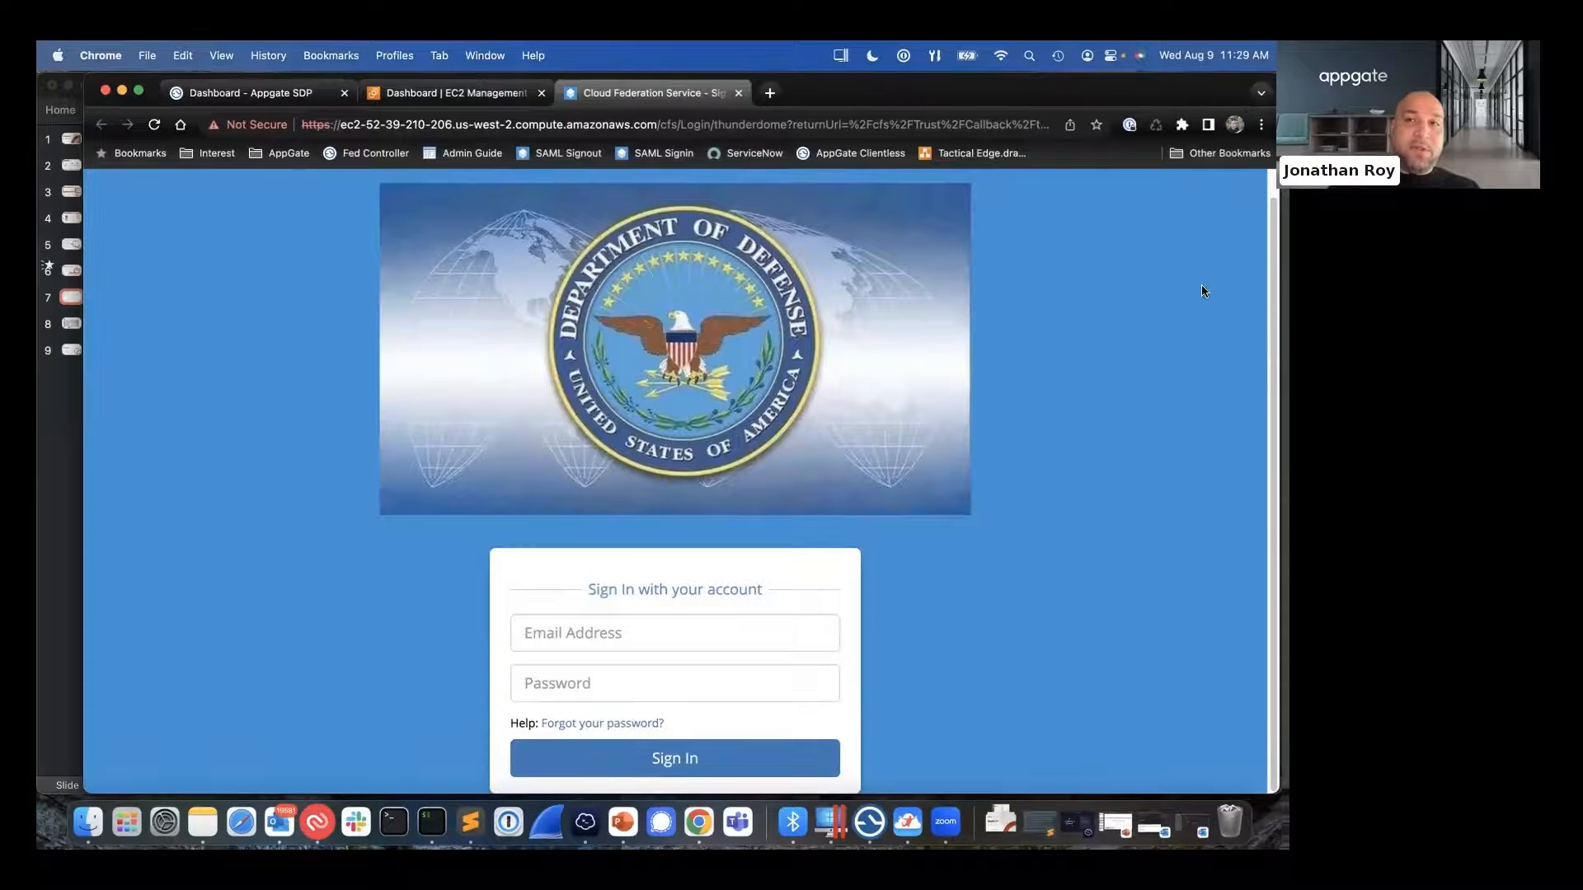
left_click(1130, 124)
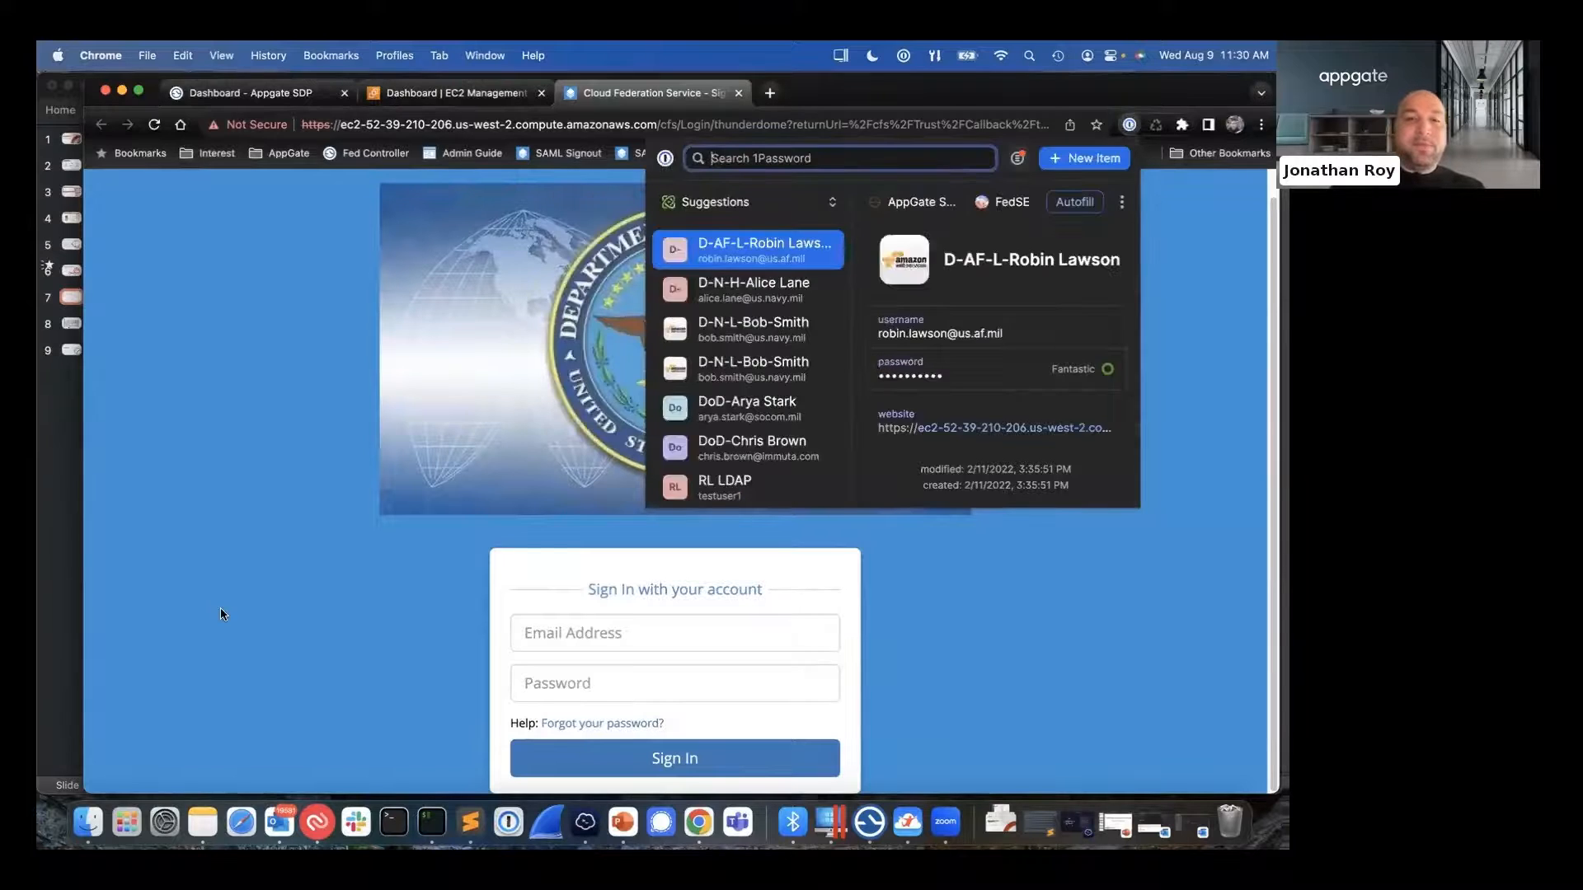
left_click(551, 629)
key("Down")
key("Return")
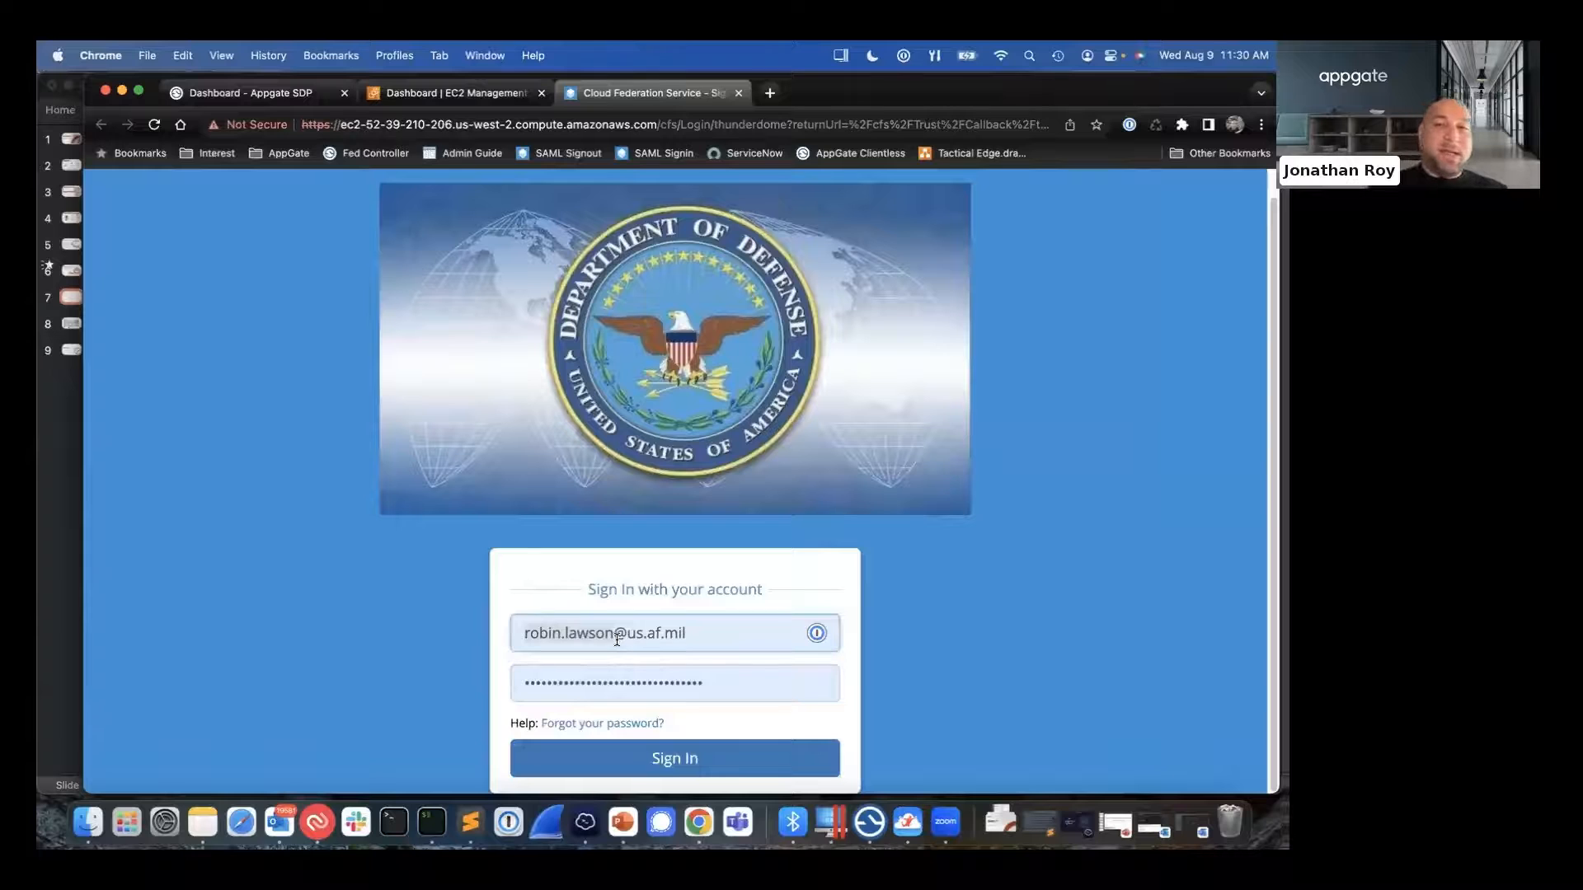
left_click(601, 764)
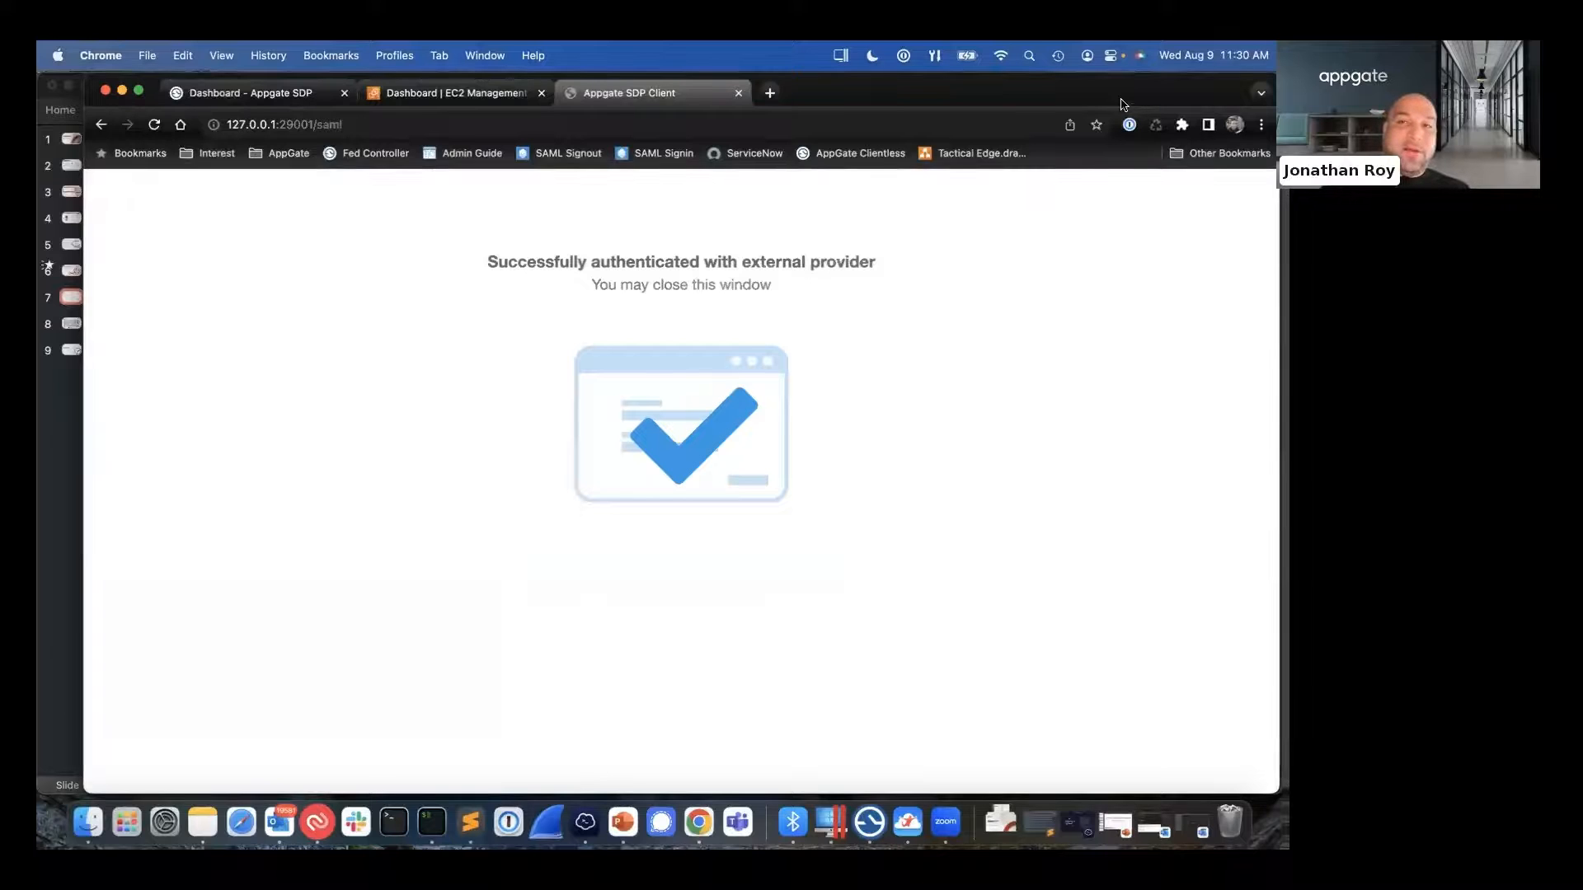
- Bring the Appgate SDP client back beside the browser and expand its list of connected sites
left_click_drag(1121, 105, 1075, 198)
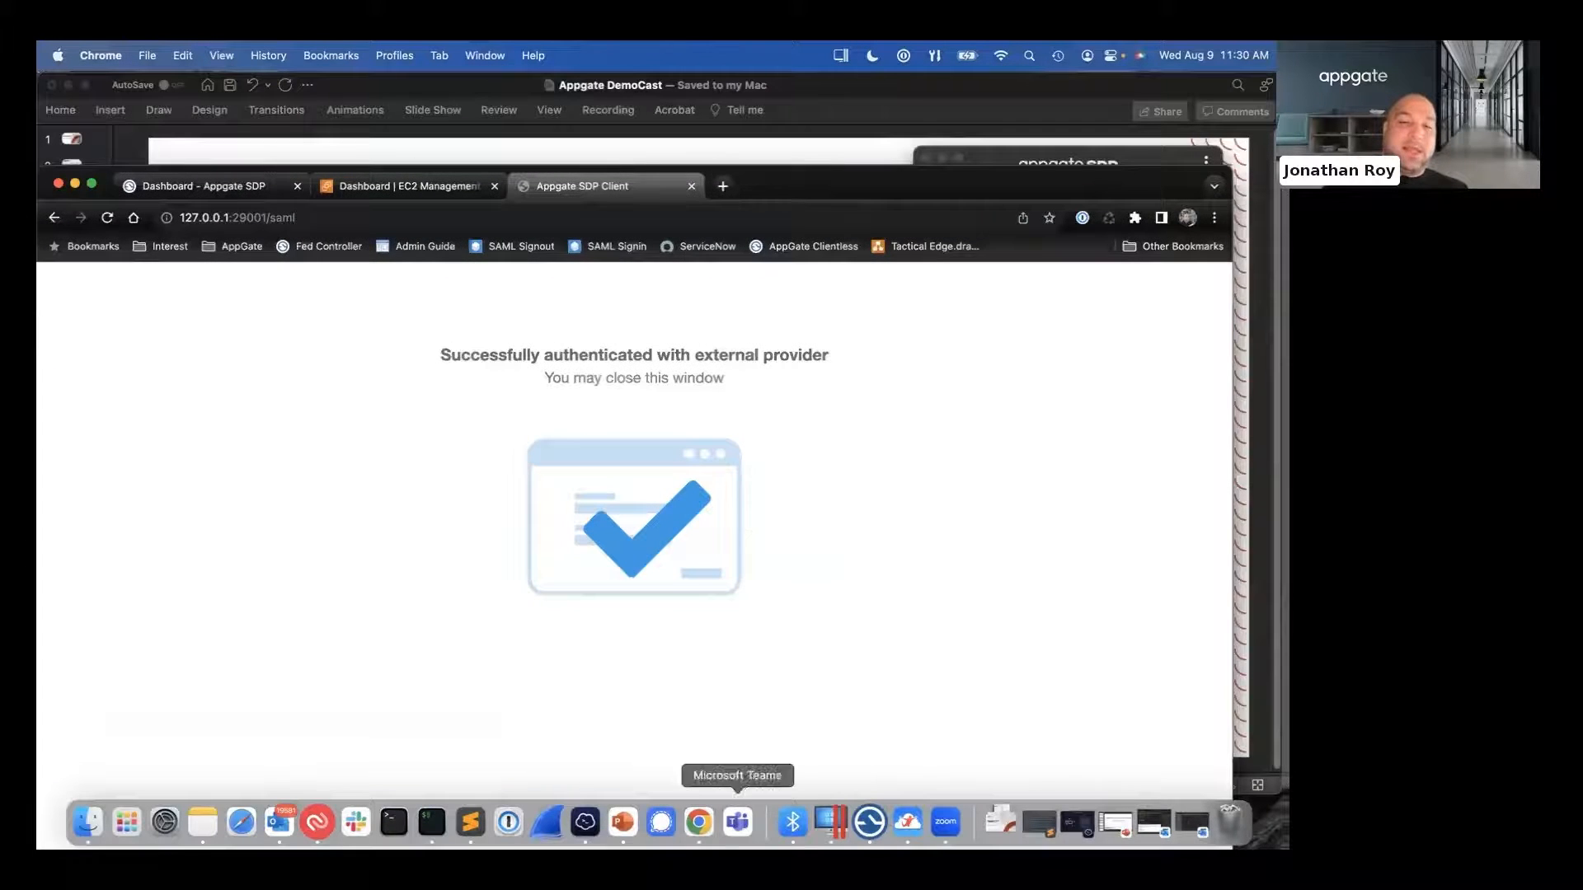
left_click(869, 822)
left_click_drag(1143, 164, 1080, 160)
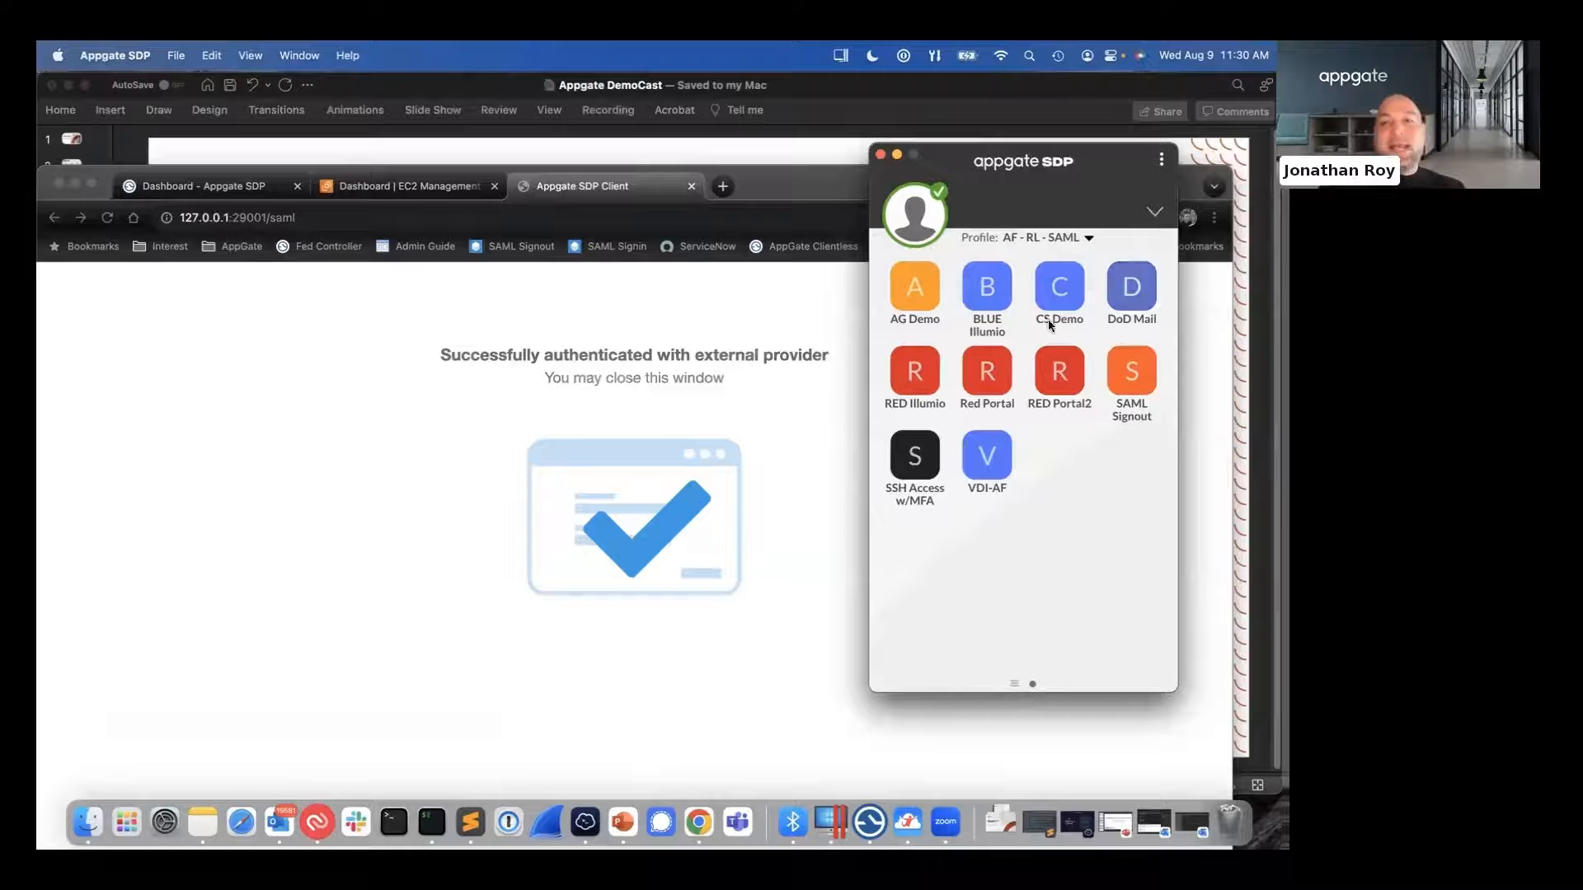
left_click(1153, 214)
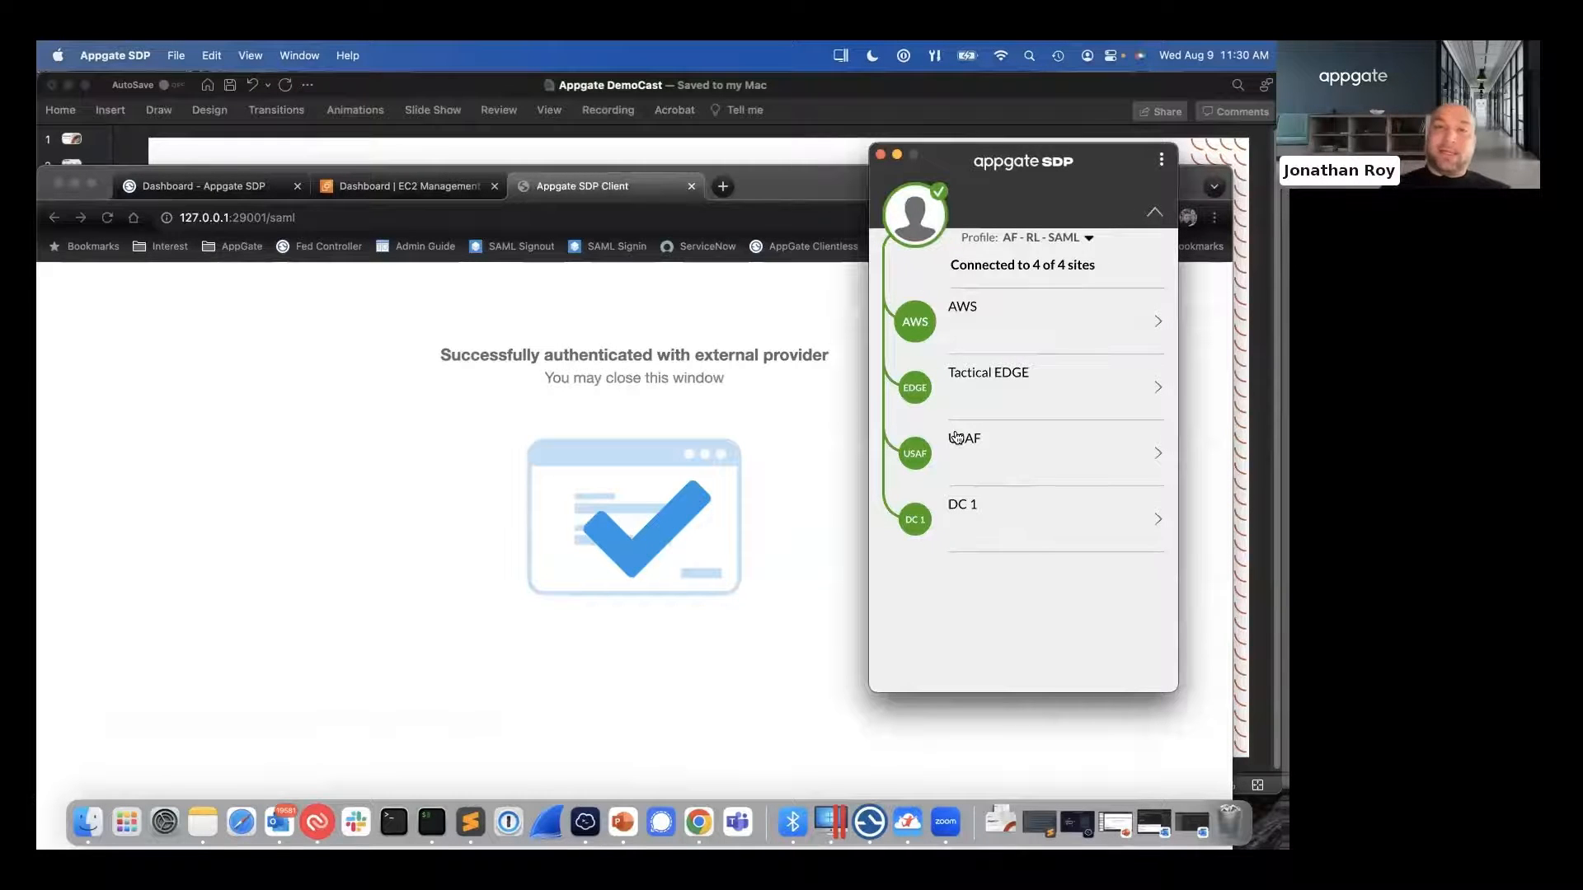
- Close the authentication confirmation page in Chrome and open the Air Force user's session details from the SDP console's active sessions
left_click(692, 187)
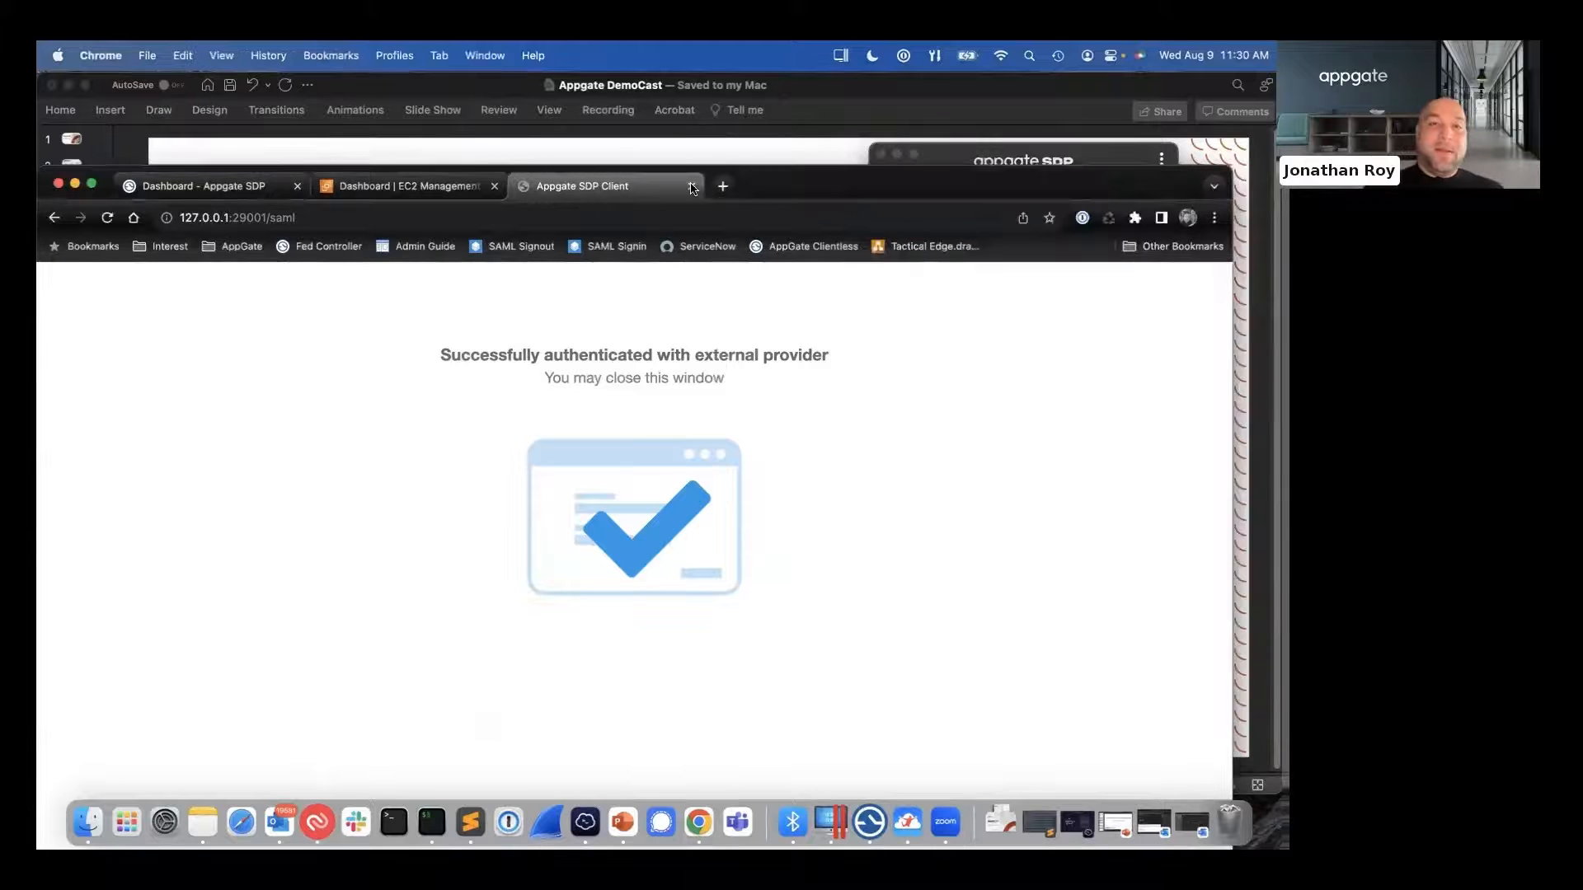
left_click_drag(716, 189, 737, 113)
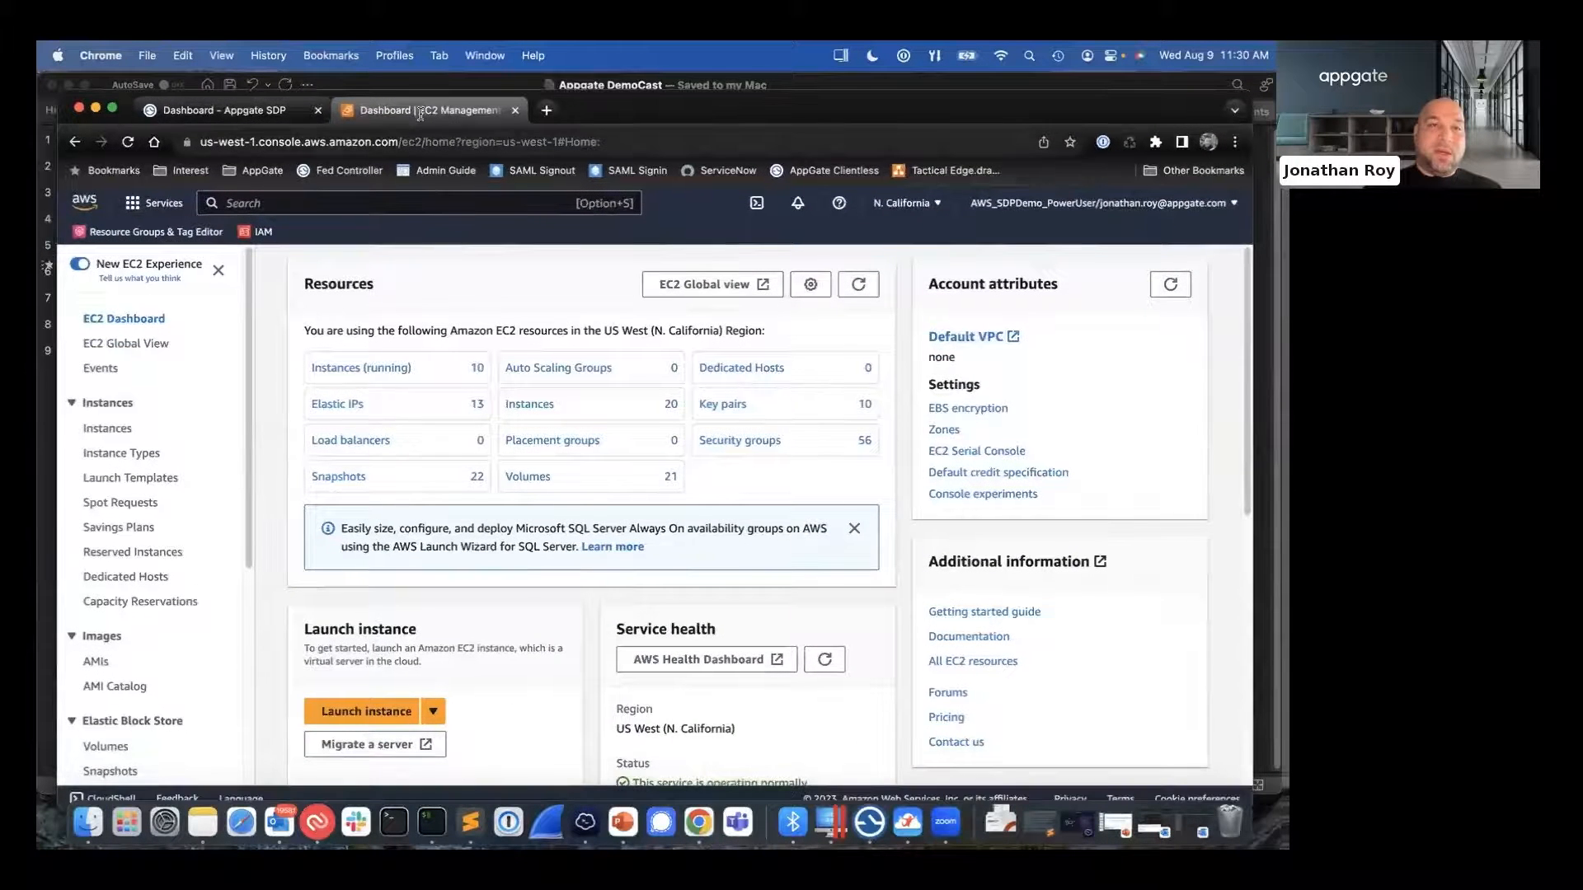
left_click(221, 116)
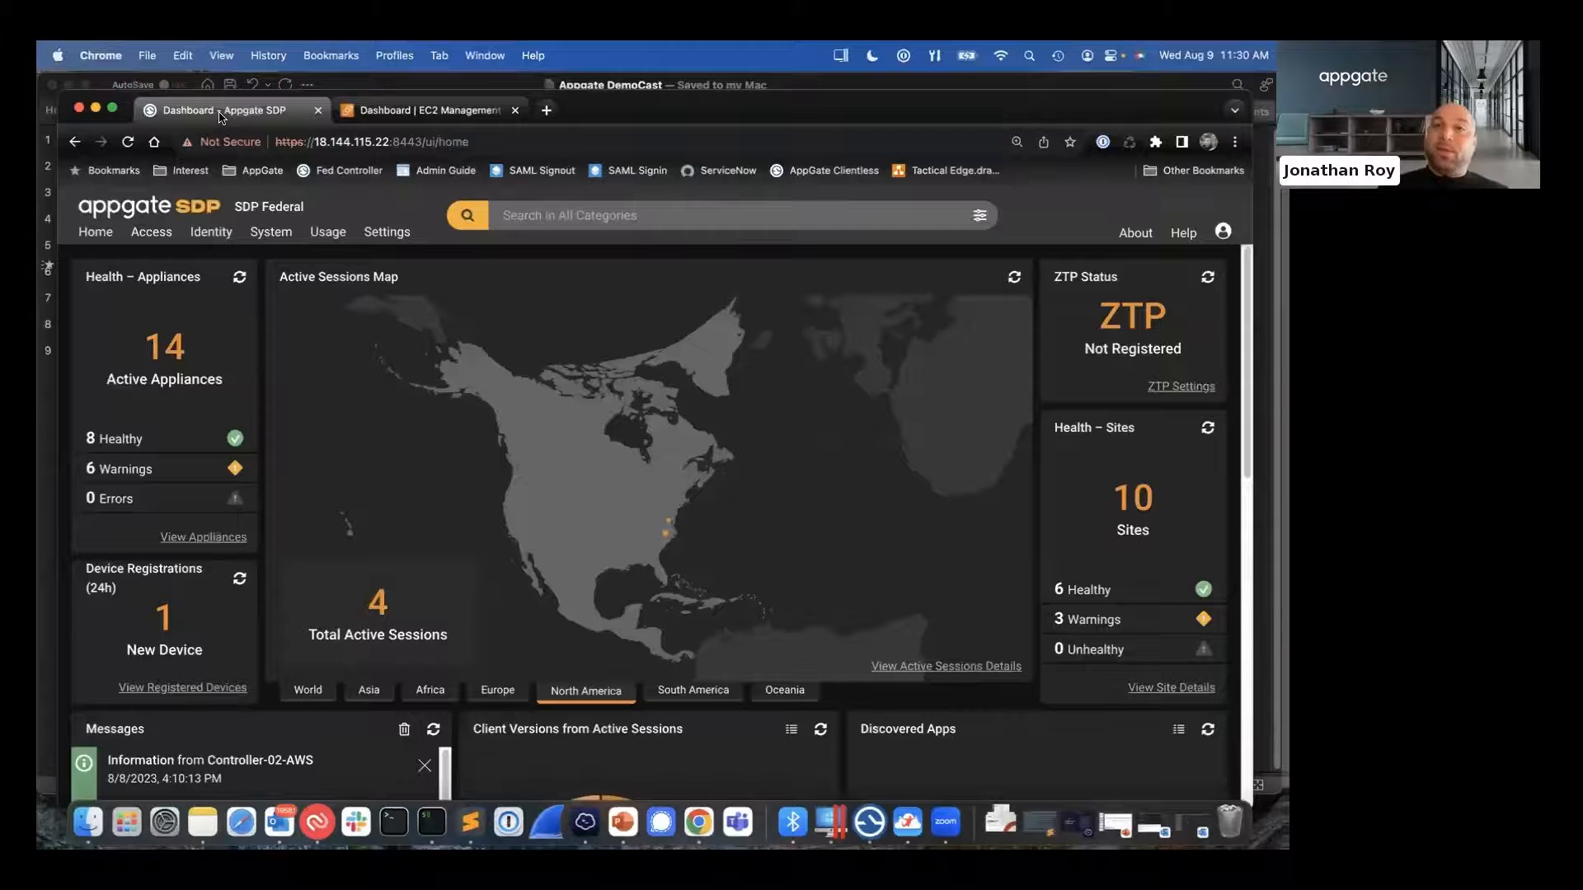
left_click(105, 237)
left_click(124, 409)
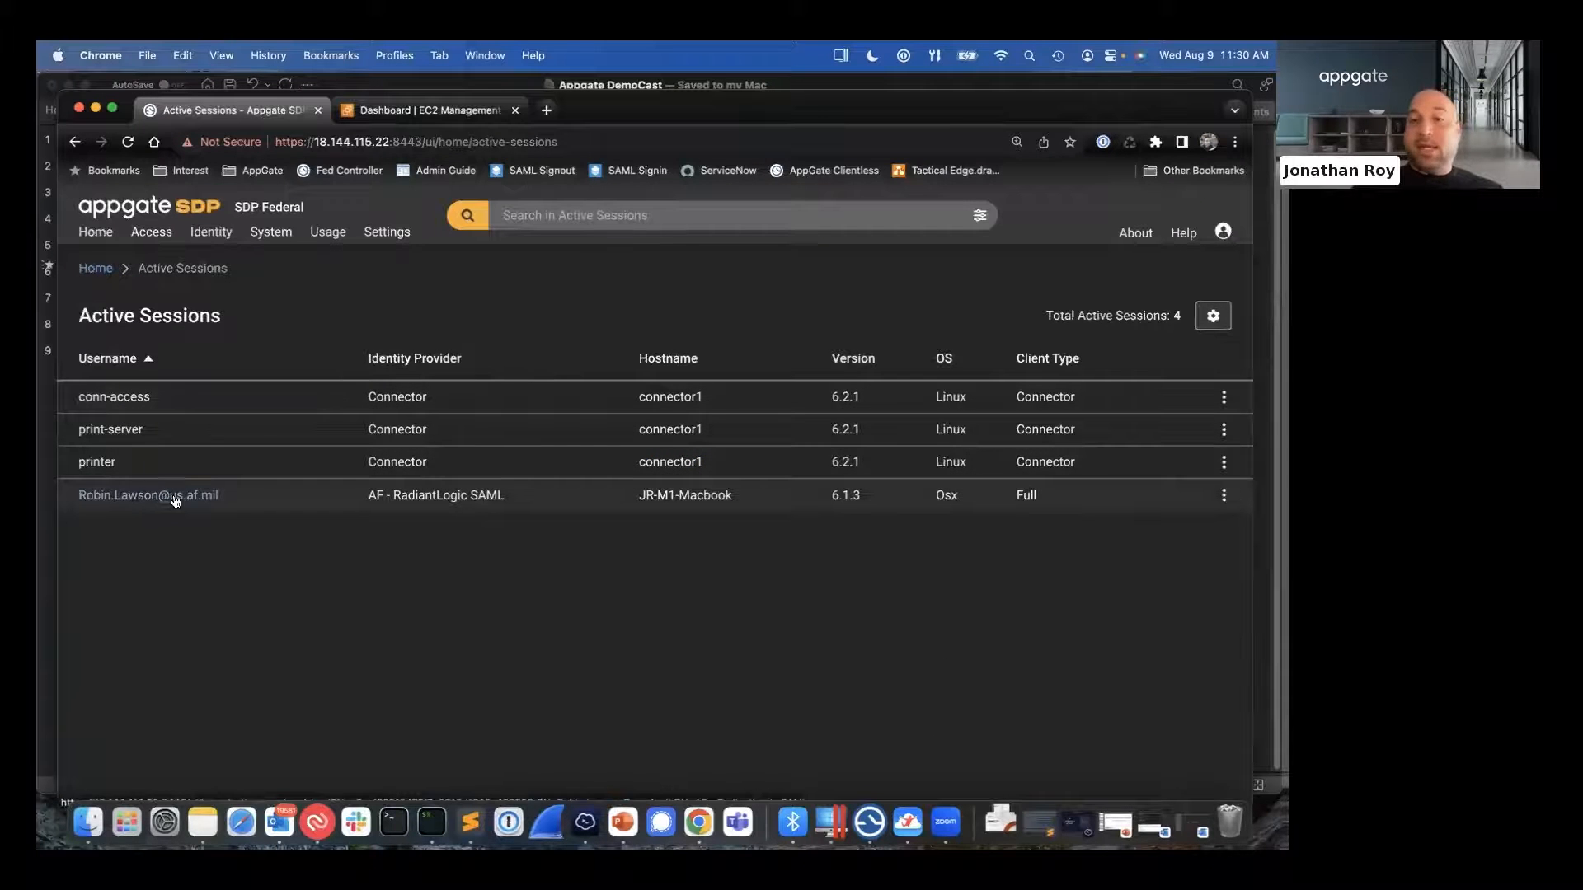
left_click(123, 501)
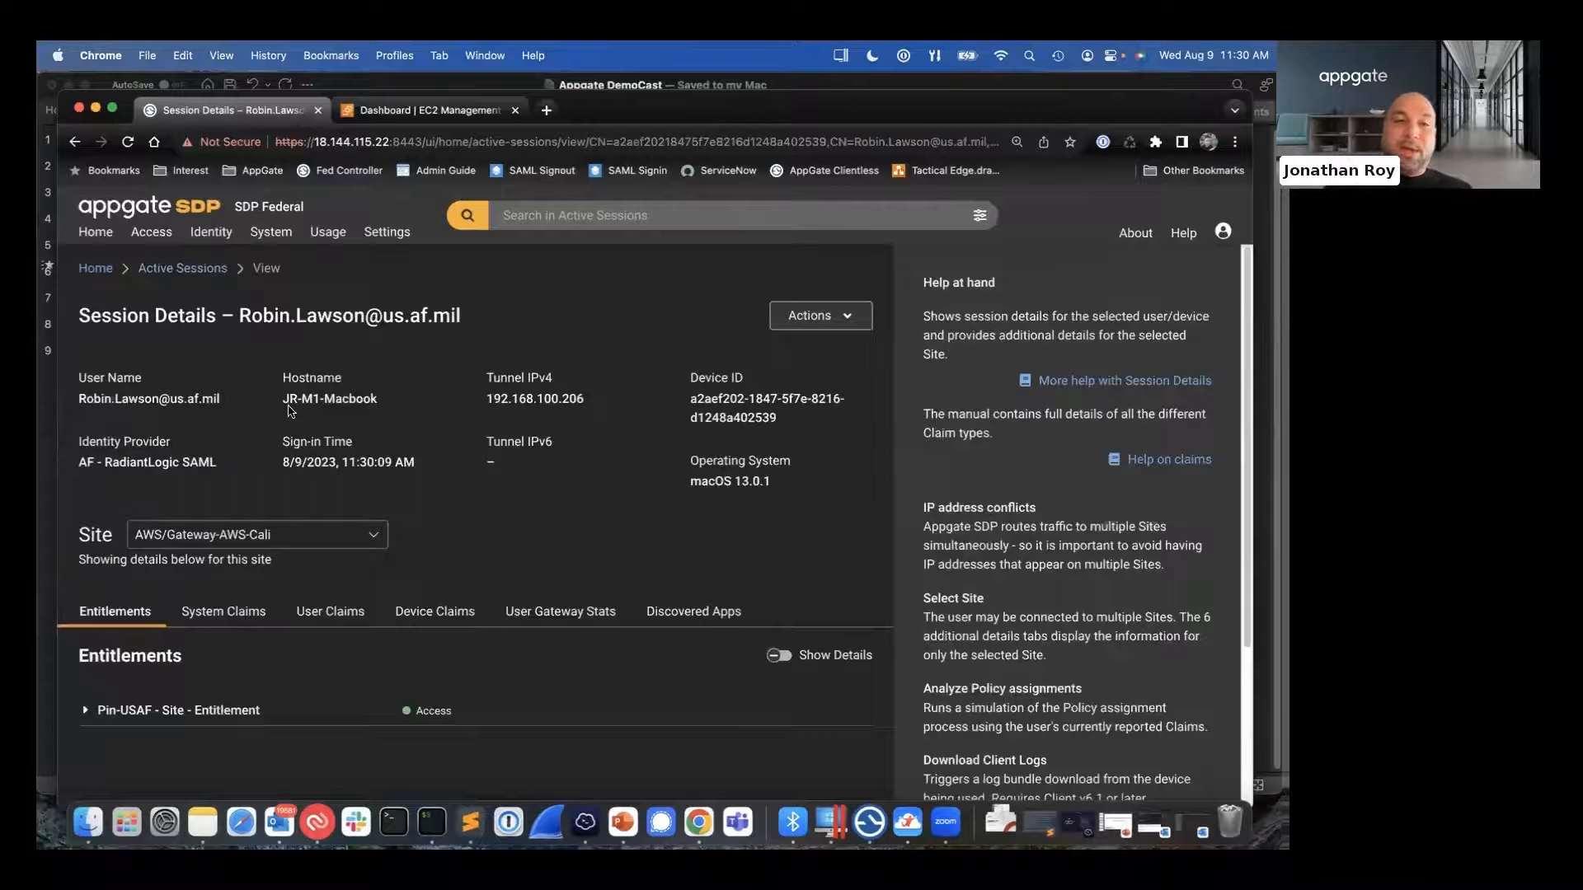
- Examine the session's hostname and operating system, and review its System Claims for the AWS/Gateway-AWS-Cali site
triple_click(325, 397)
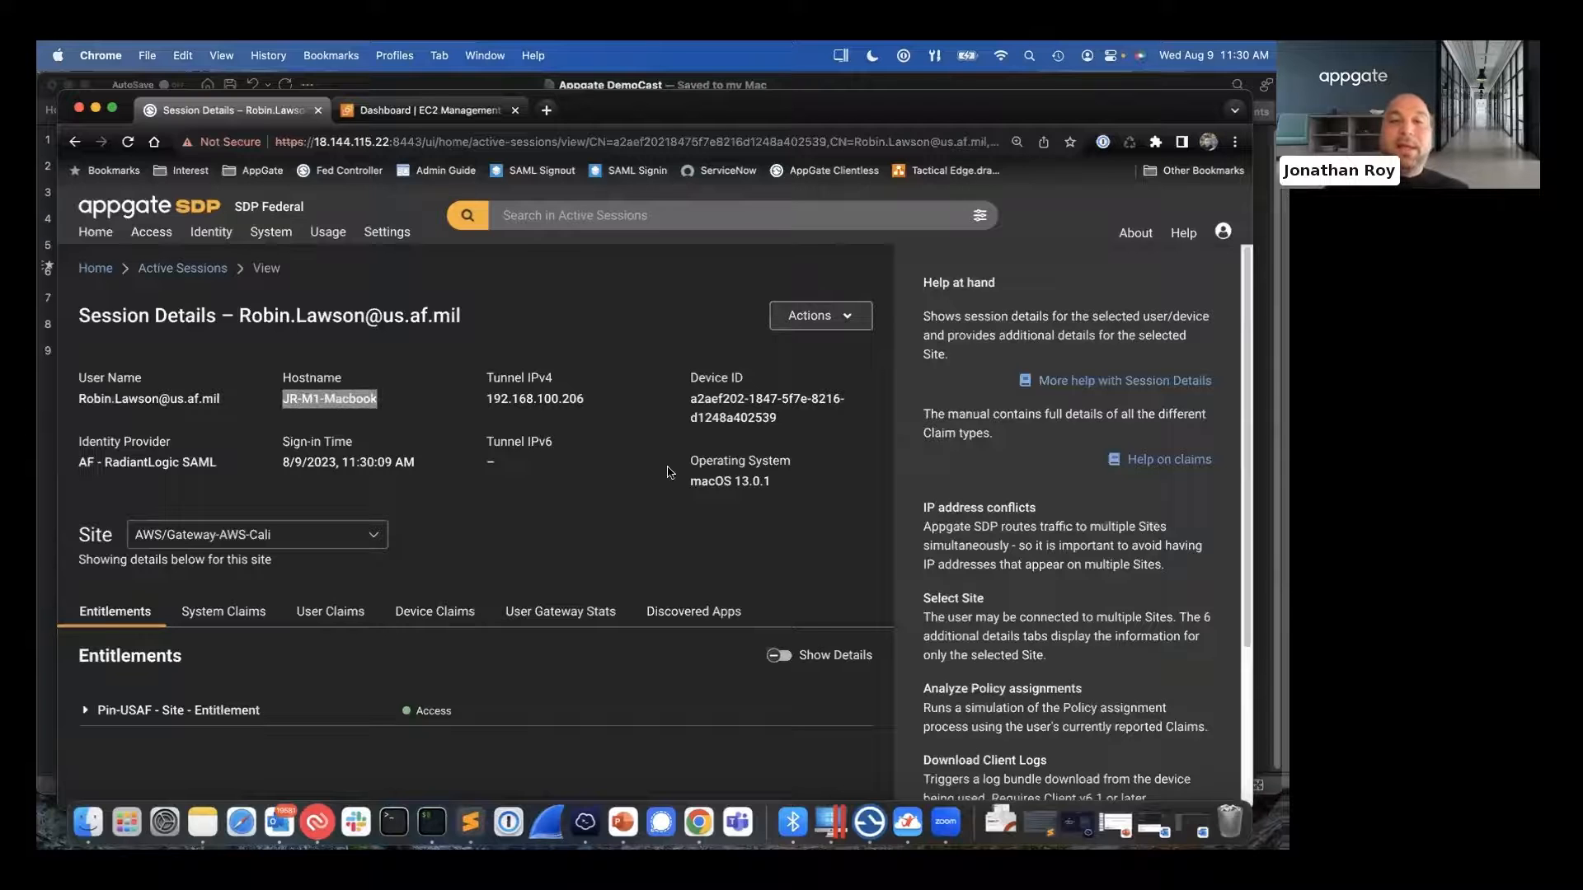
left_click_drag(692, 481, 764, 484)
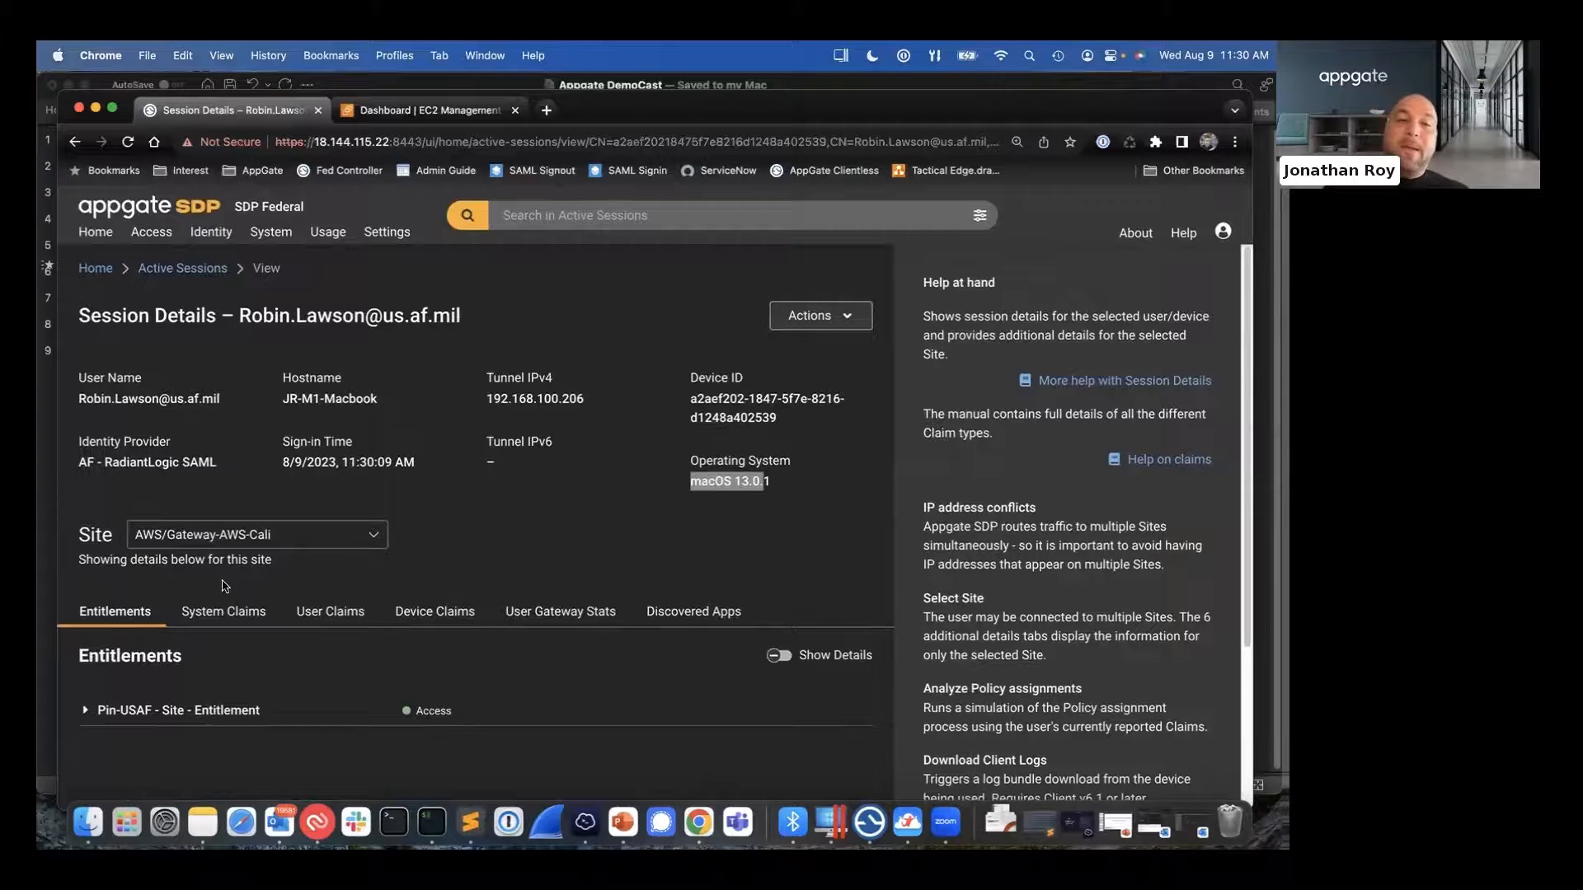
left_click(224, 611)
scroll(342, 478, "down", 3)
scroll(343, 471, "down", 1)
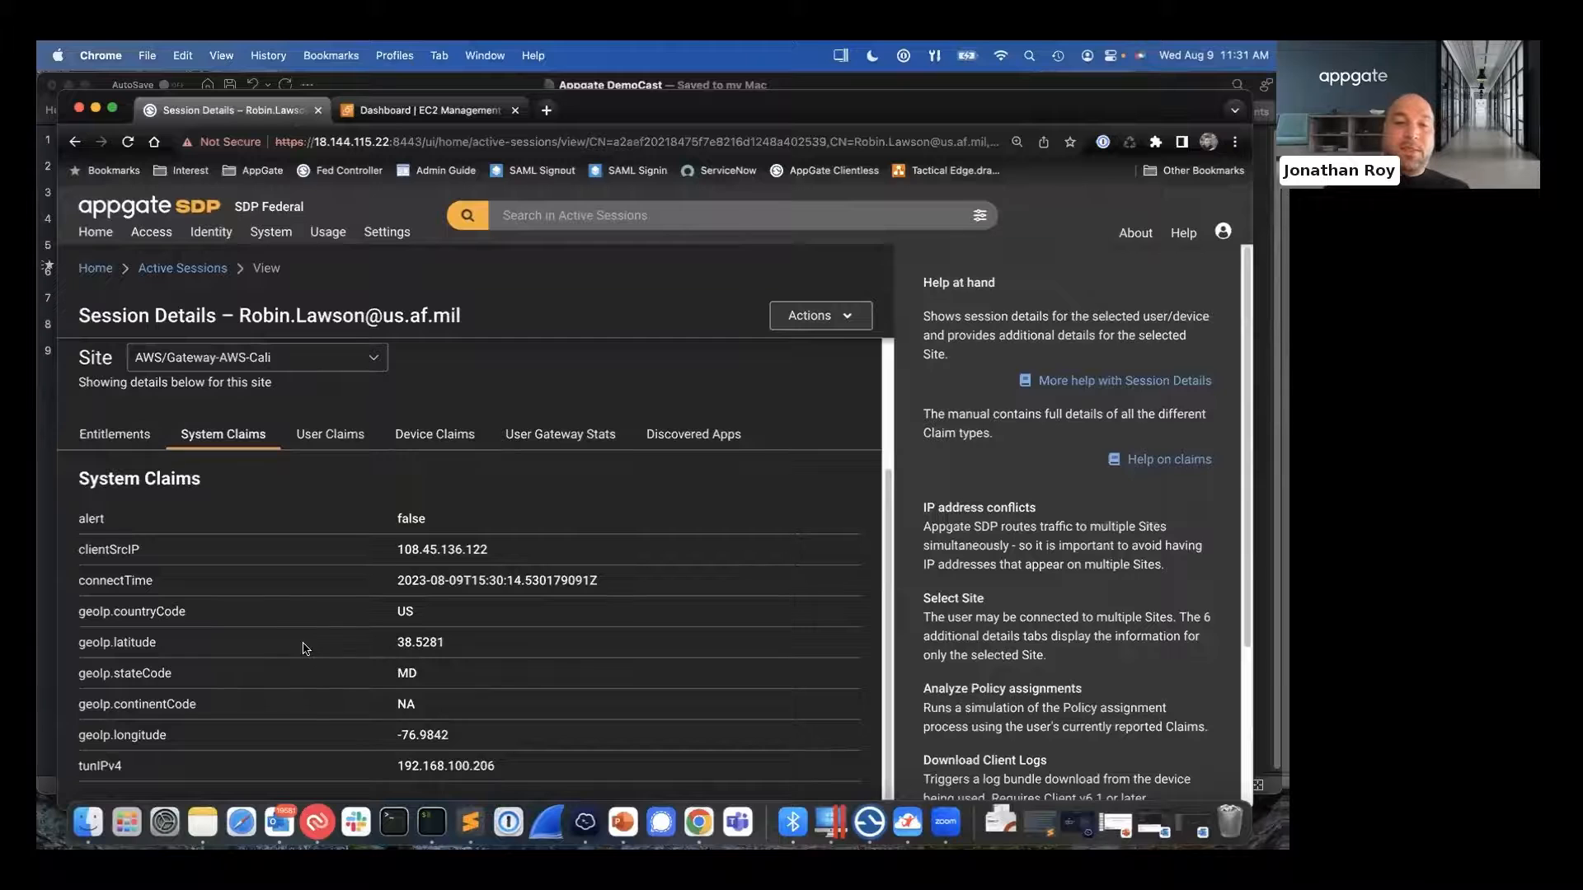
- Show the session's User Claims, expand the full AD_Groups list and highlight the group memberships
left_click(343, 437)
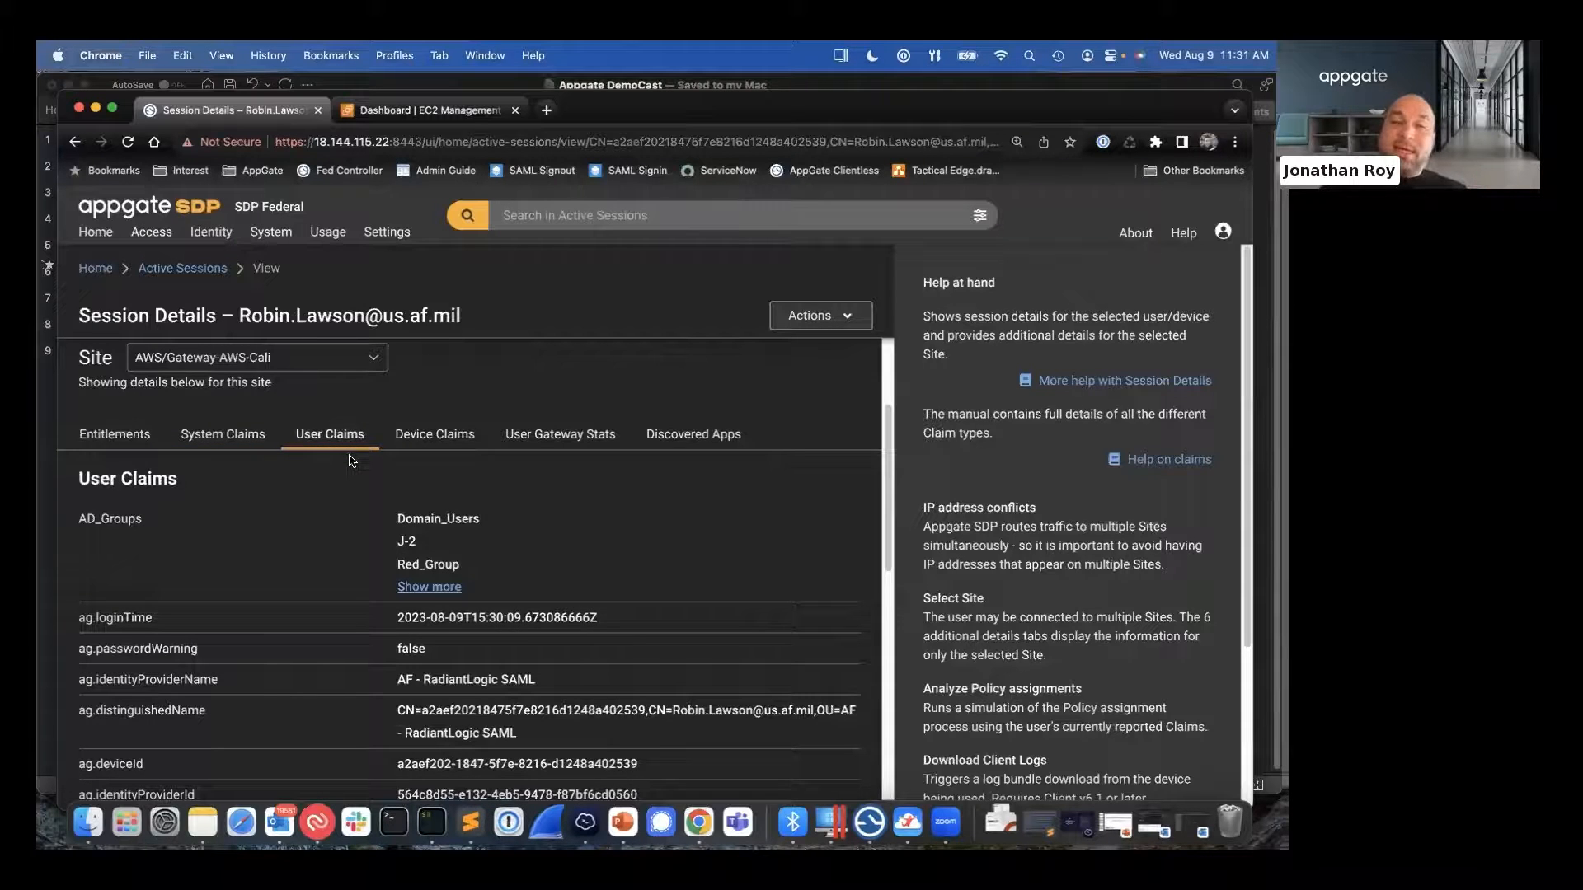
left_click(432, 587)
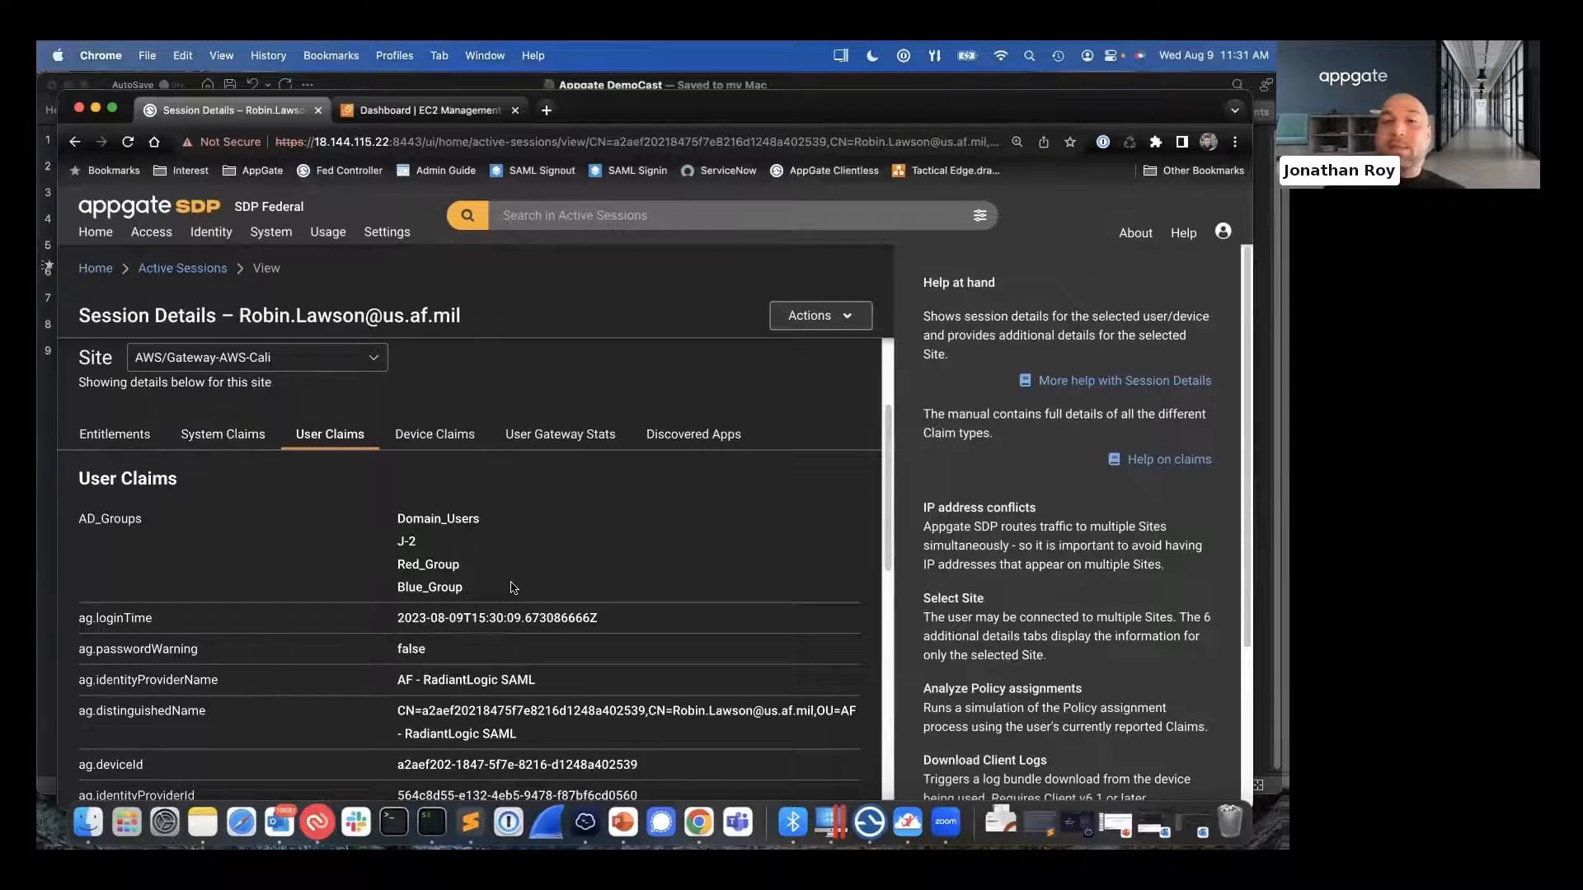
scroll(513, 587, "down", 5)
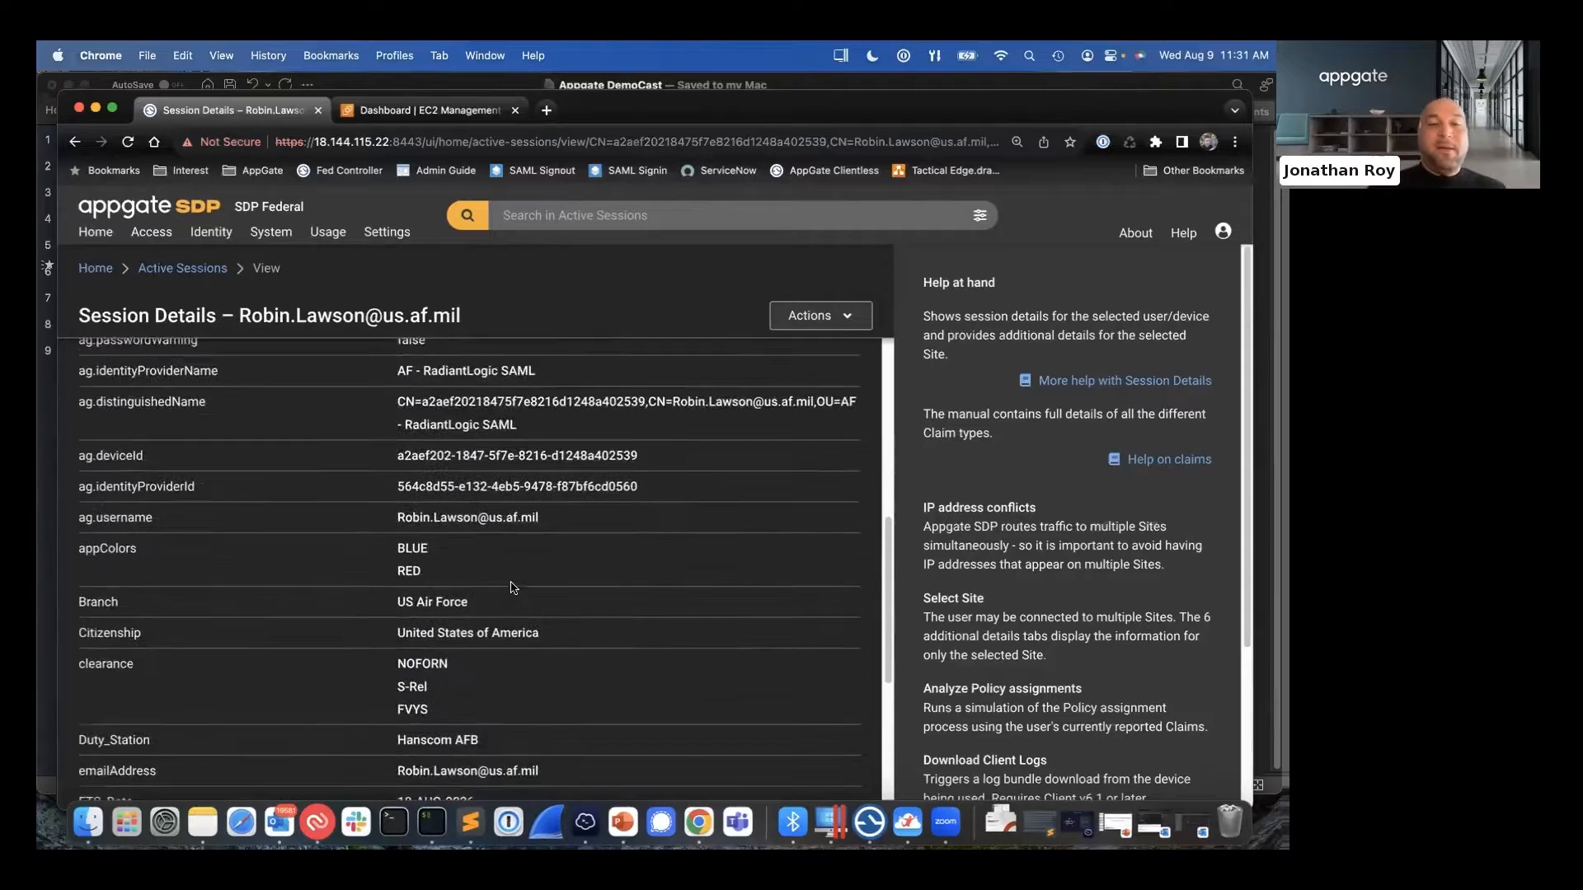
scroll(507, 585, "up", 5)
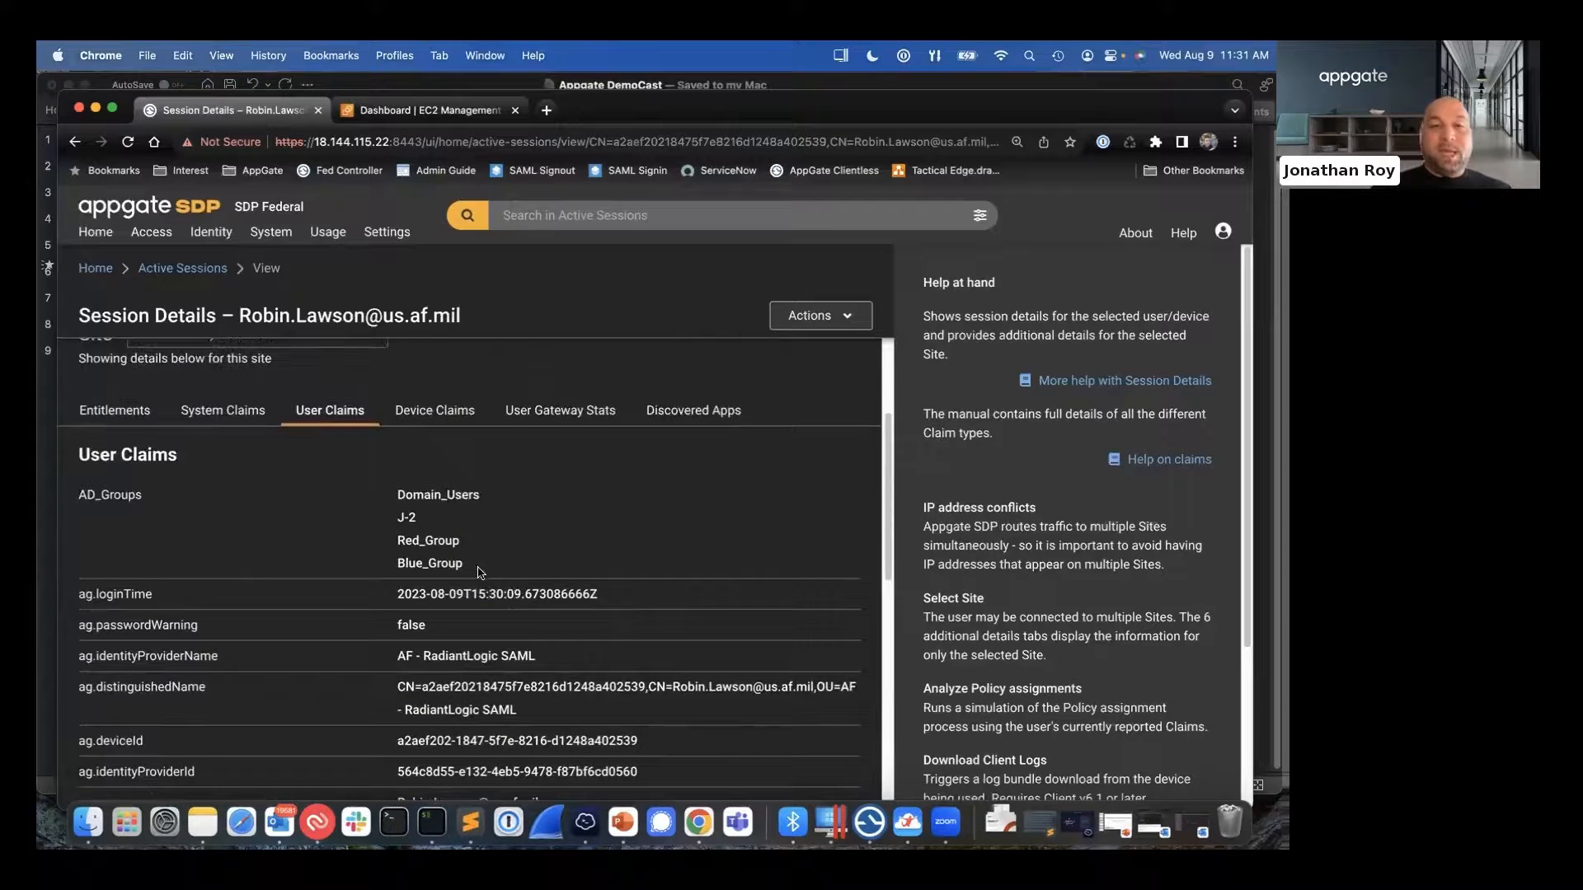
left_click_drag(478, 572, 392, 495)
left_click(410, 553)
- Review the remaining user claims, highlighting the duty station and risk score values
scroll(410, 553, "down", 4)
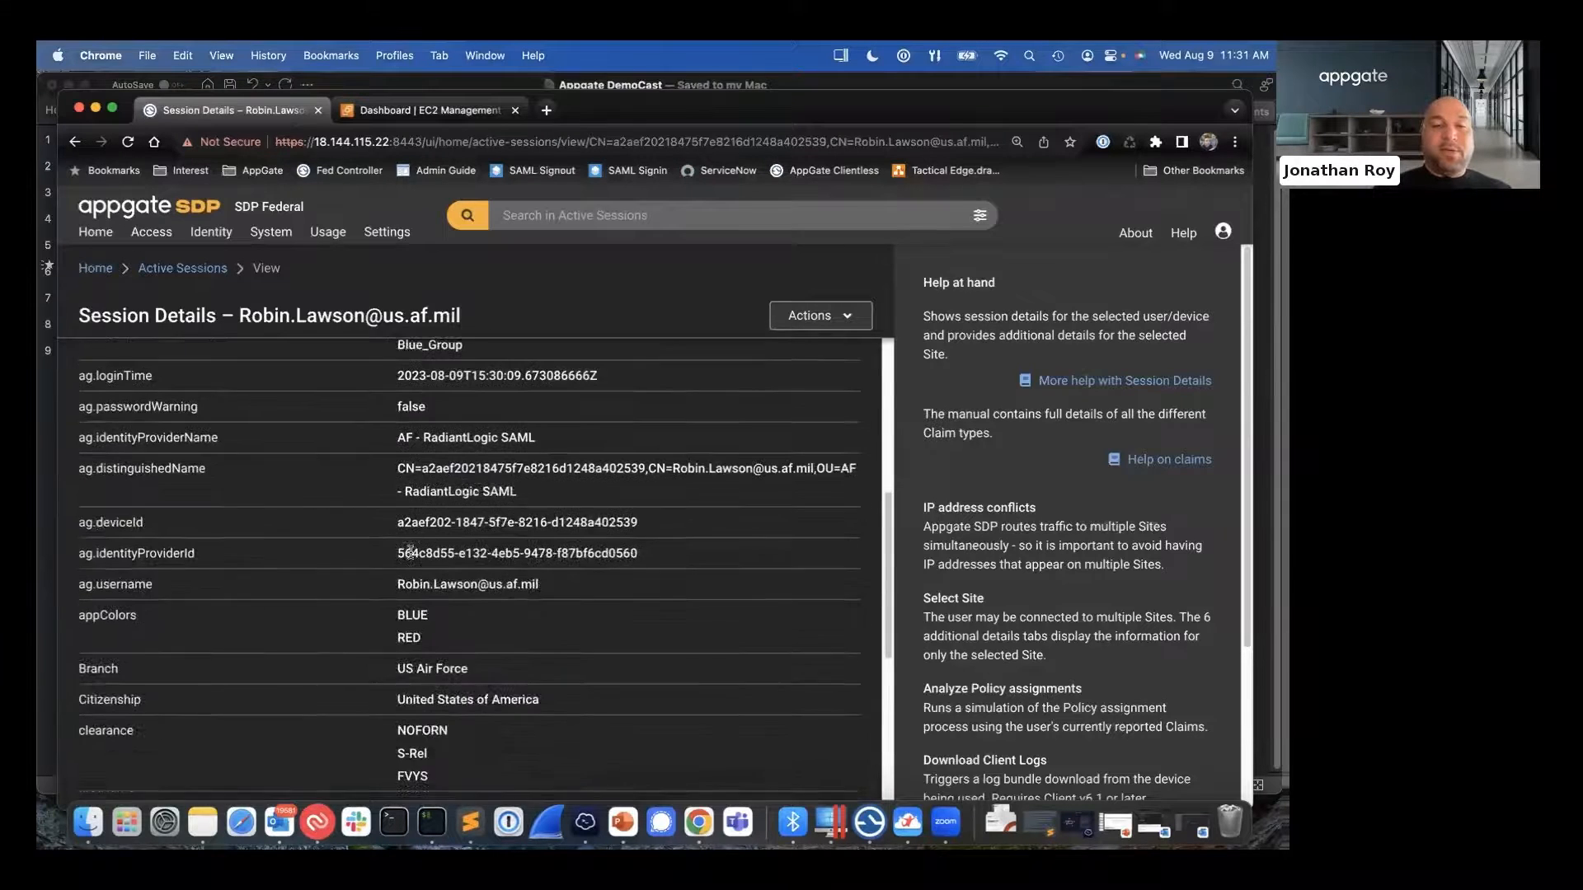
scroll(410, 553, "down", 4)
left_click_drag(486, 614, 395, 610)
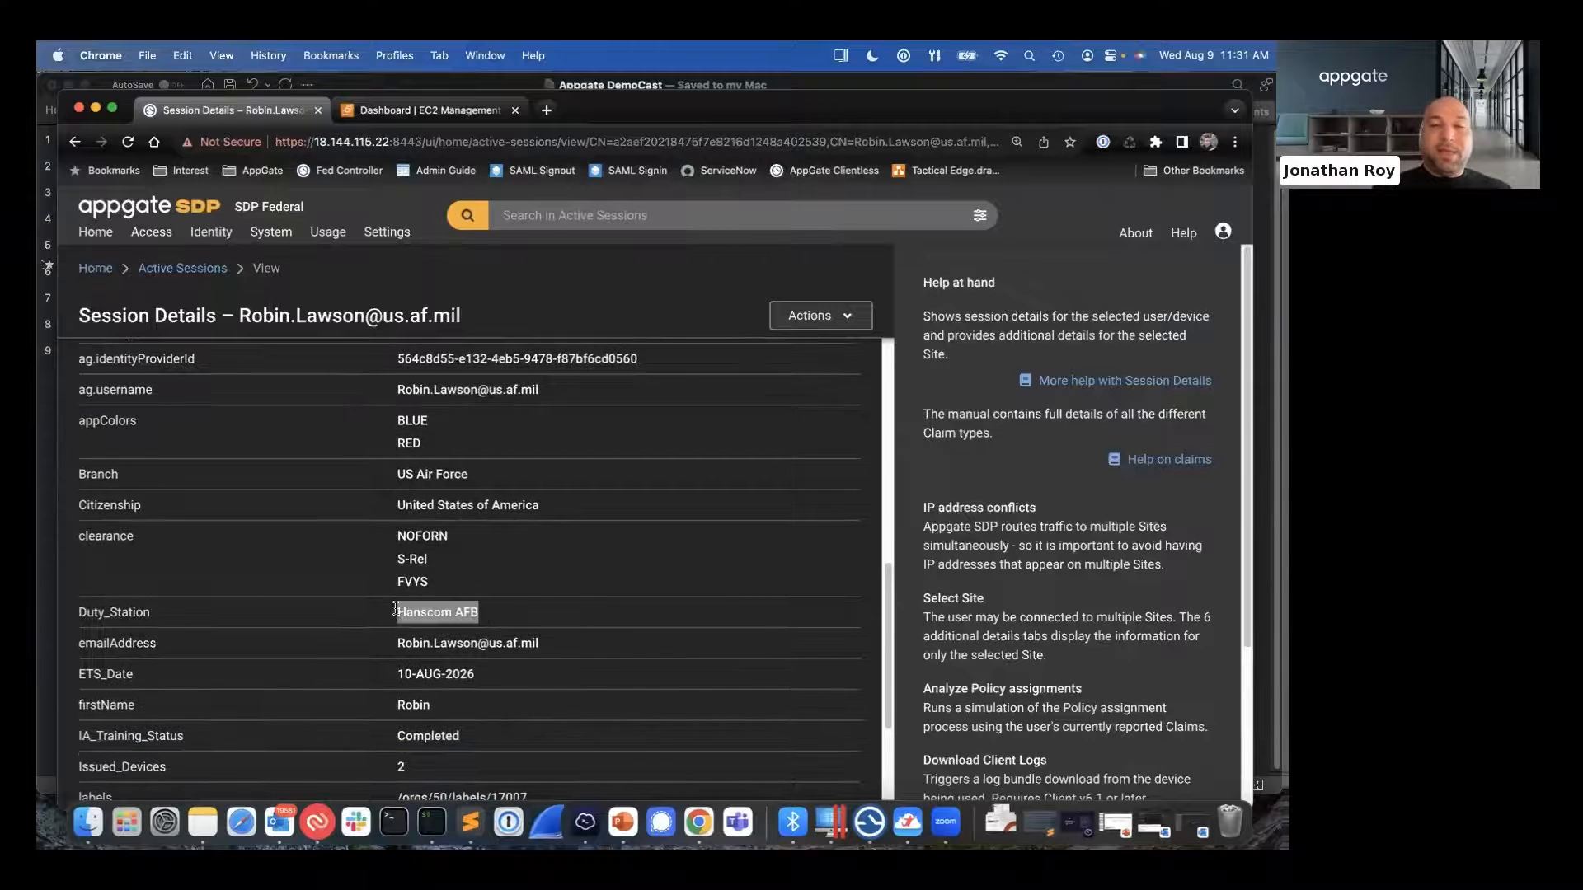
scroll(485, 625, "down", 2)
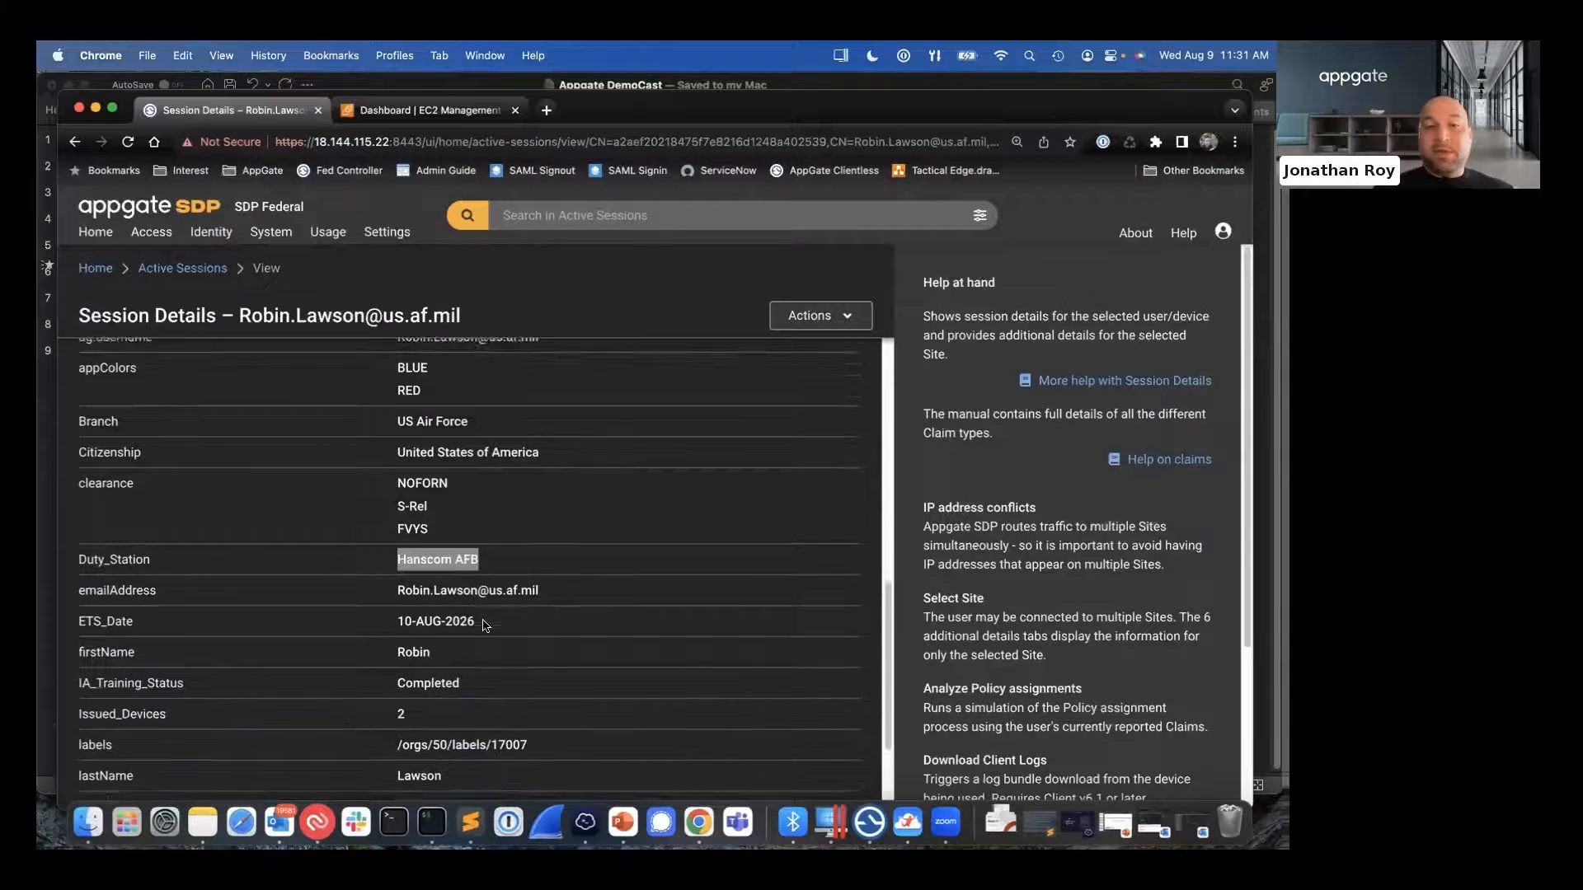
left_click_drag(476, 648, 397, 612)
scroll(385, 647, "down", 1)
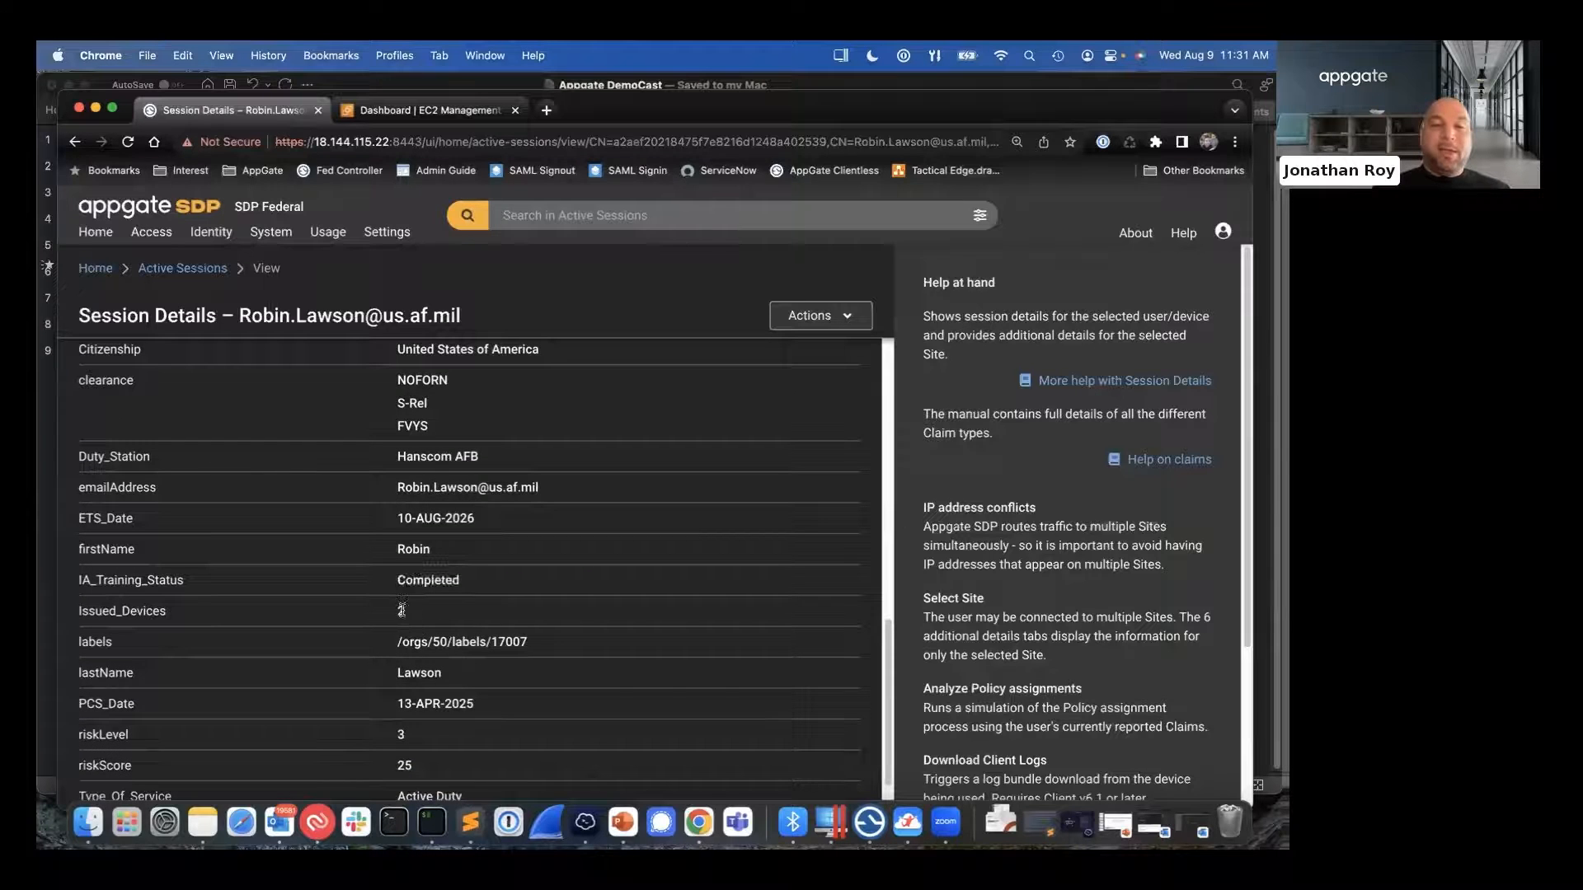
left_click_drag(429, 766, 394, 767)
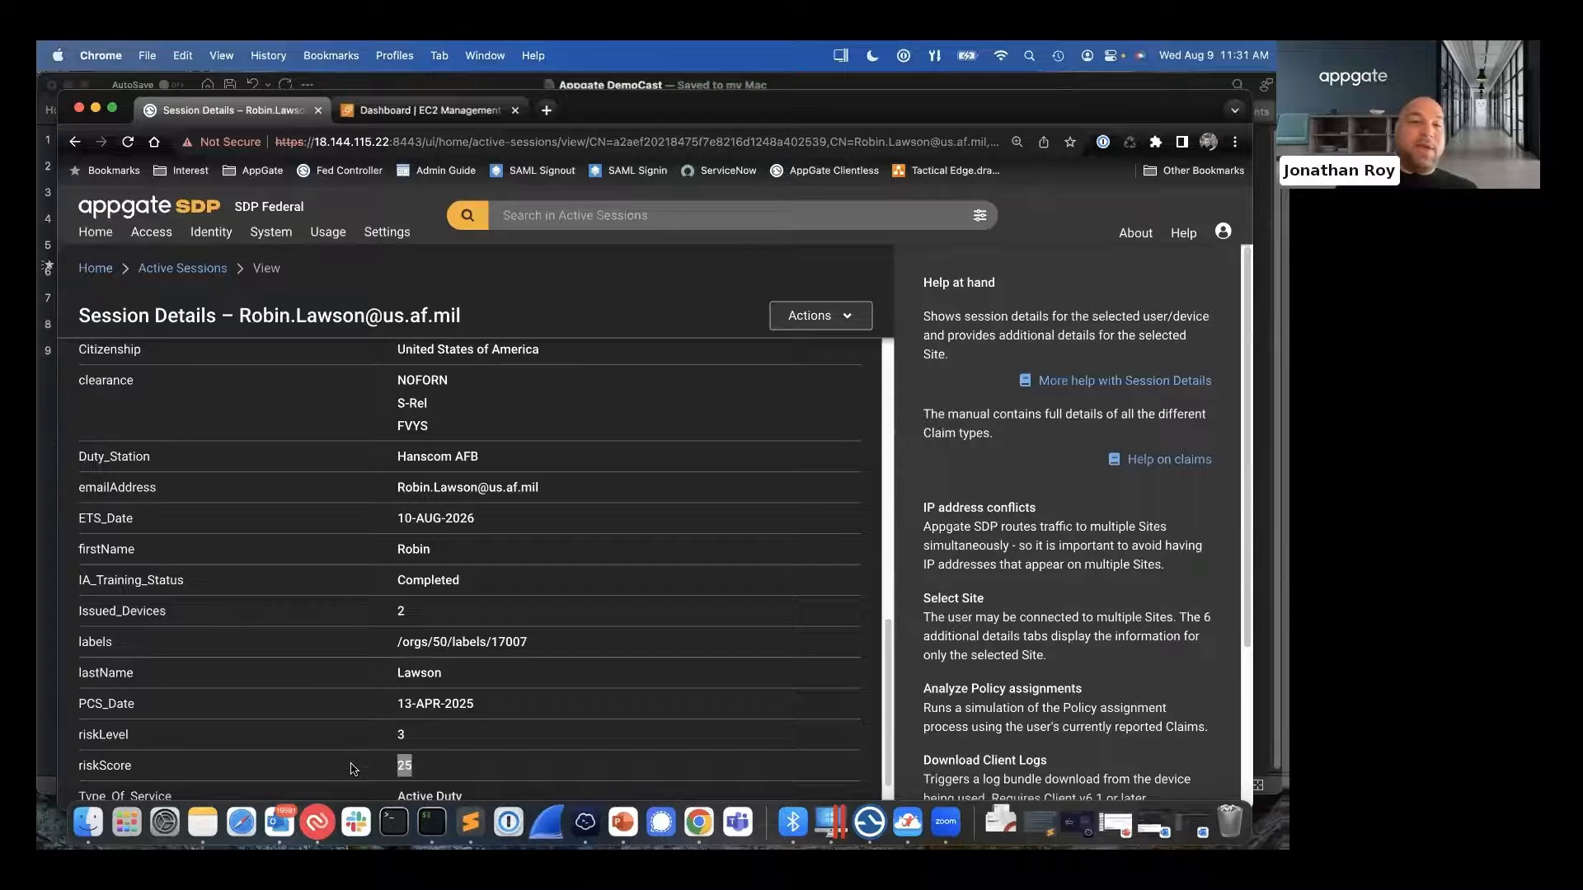
- Return to the start of the User Claims and highlight entries in AD_Groups again
scroll(353, 769, "up", 10)
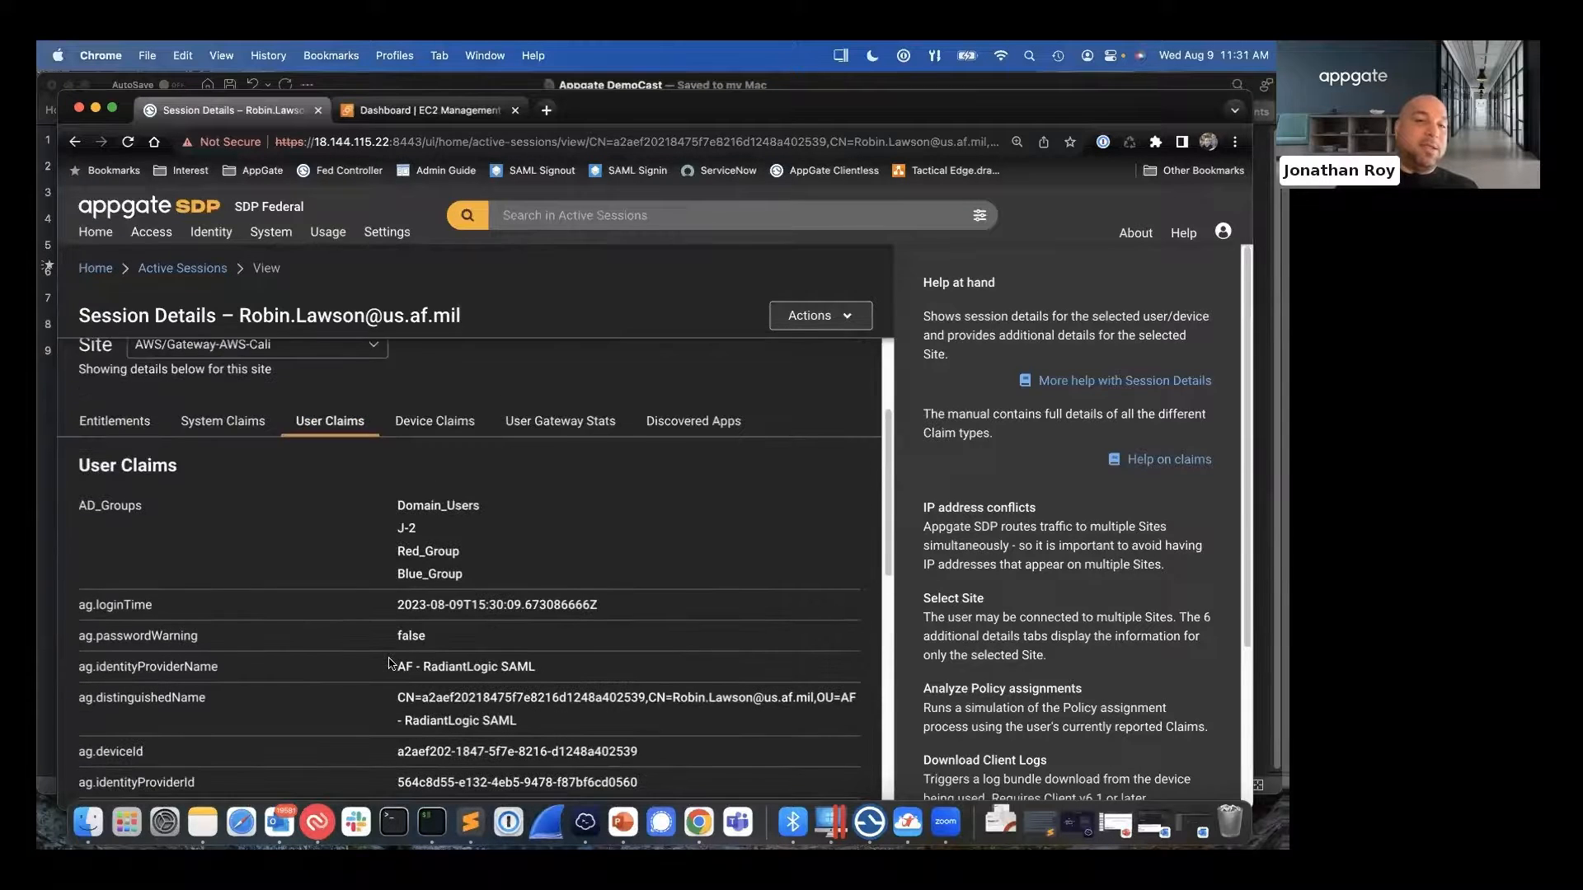
scroll(389, 662, "up", 2)
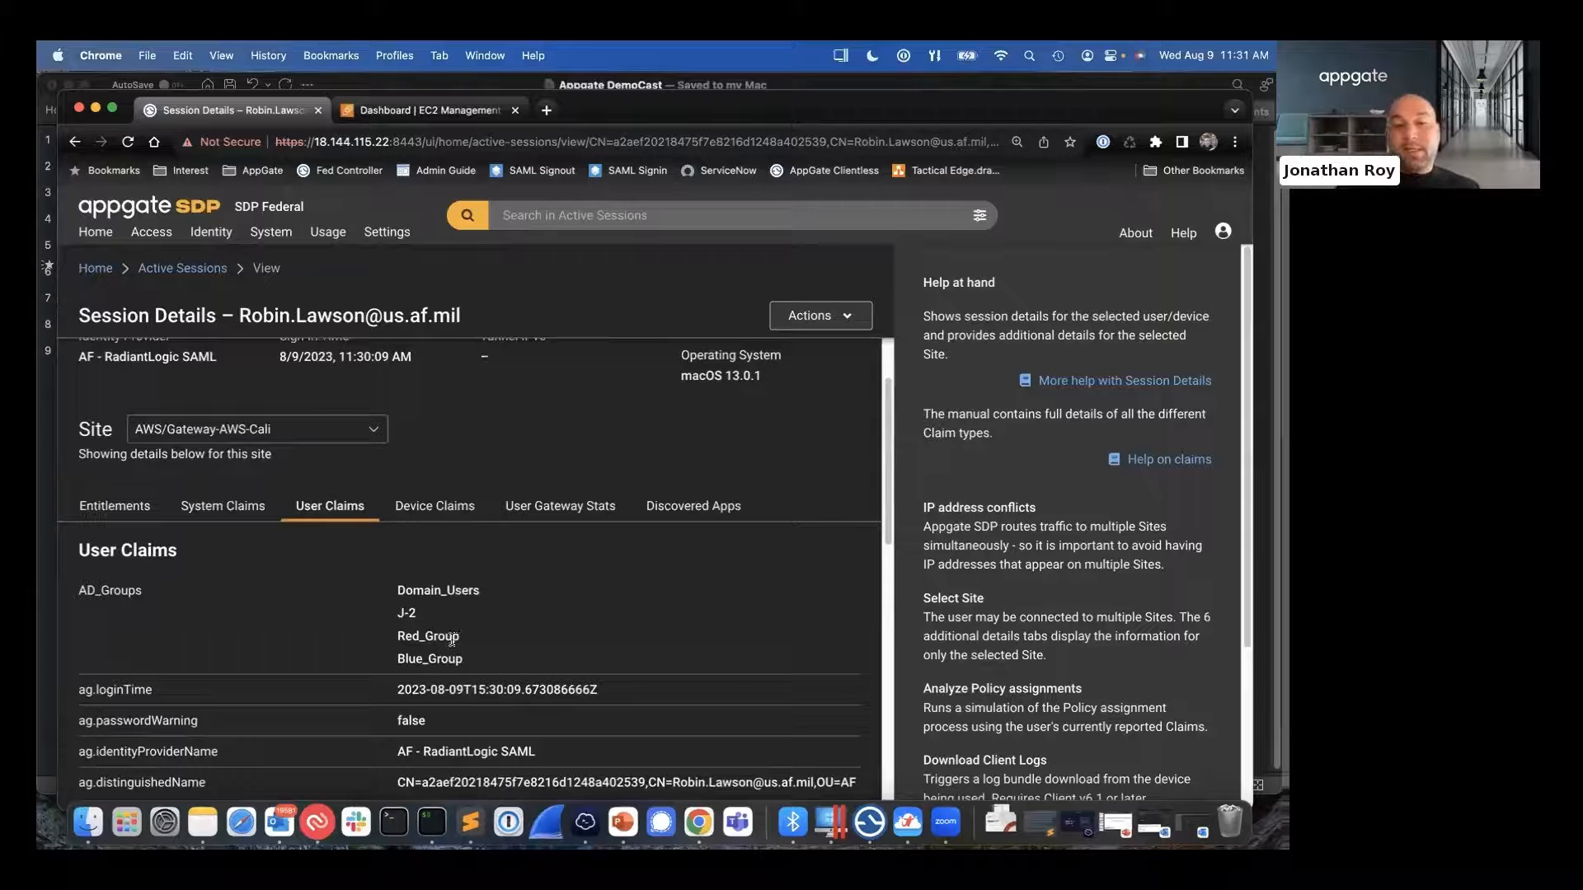
left_click_drag(452, 639, 368, 629)
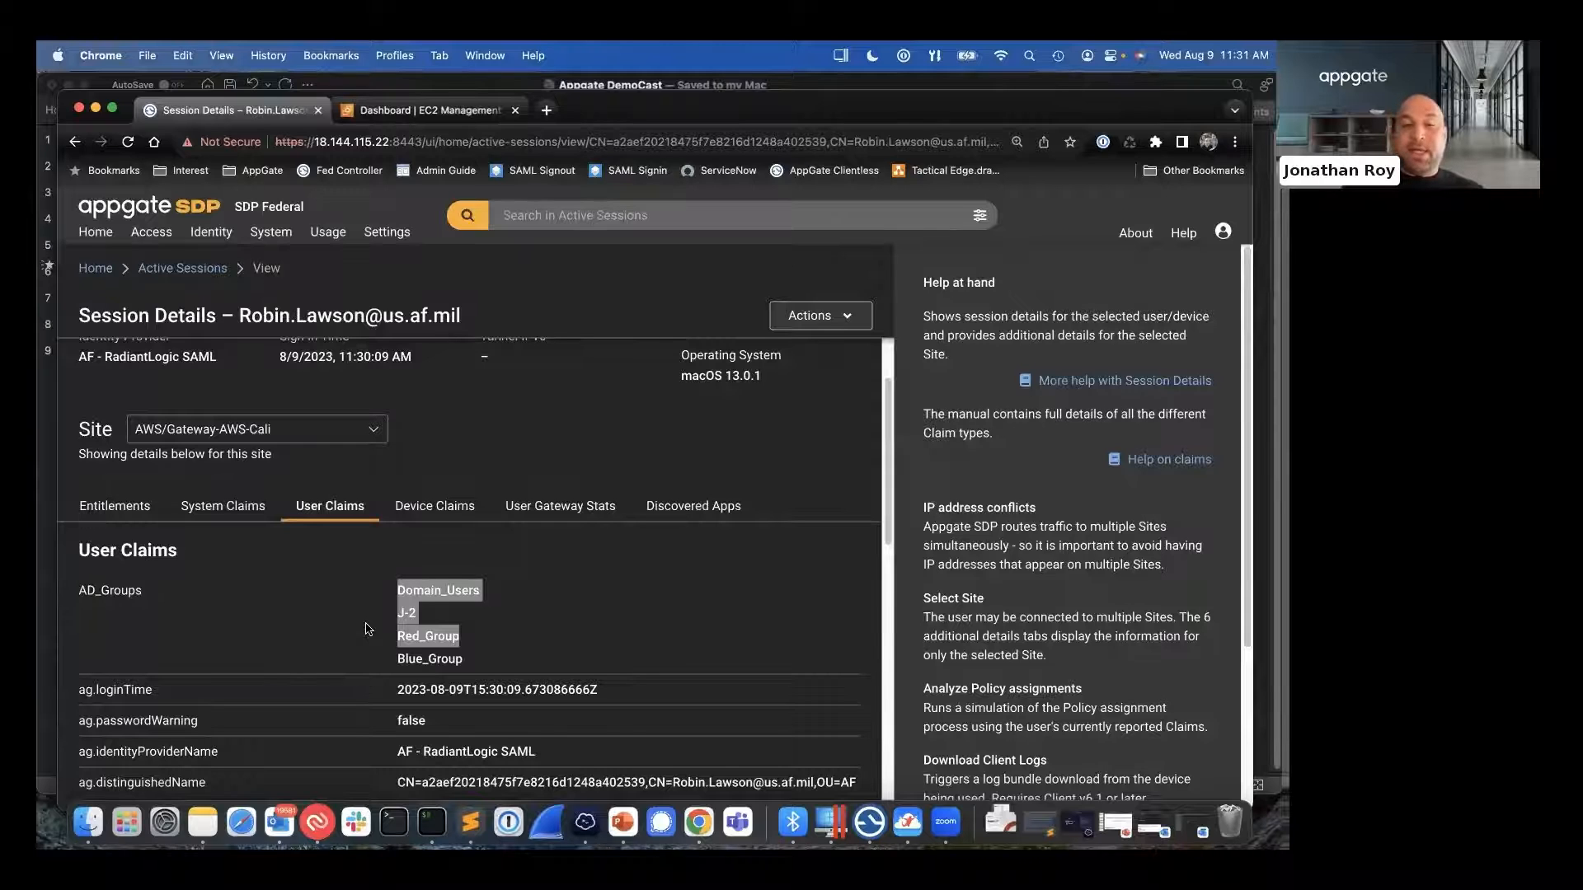
left_click(519, 641)
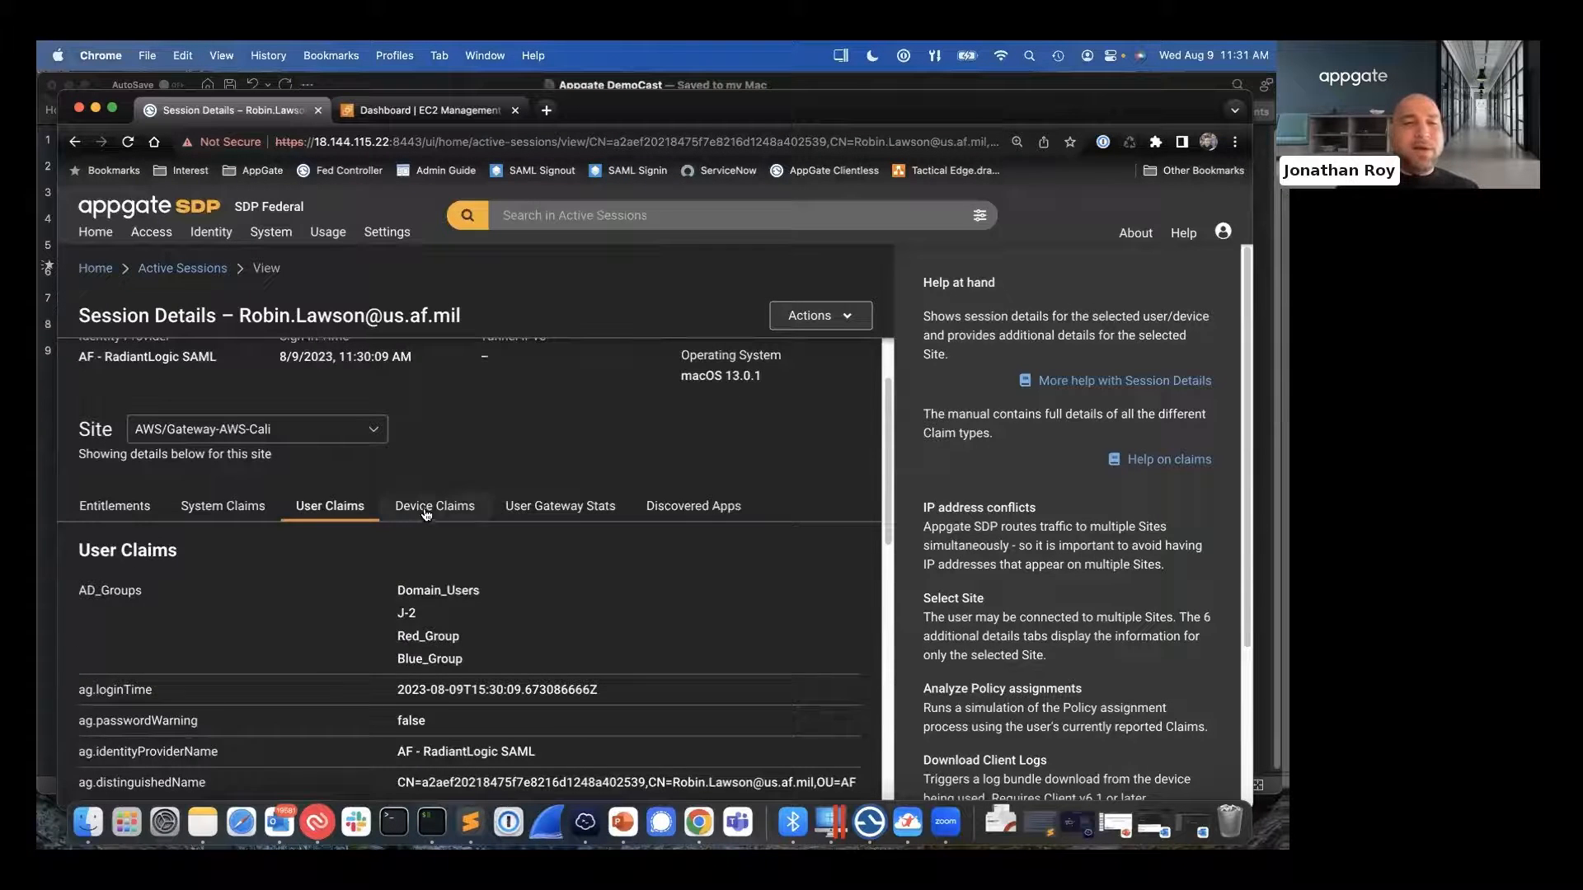
- Compare the session's Device Claims with its System Claims, User Claims and User Gateway Stats, finishing on Device Claims
left_click(426, 514)
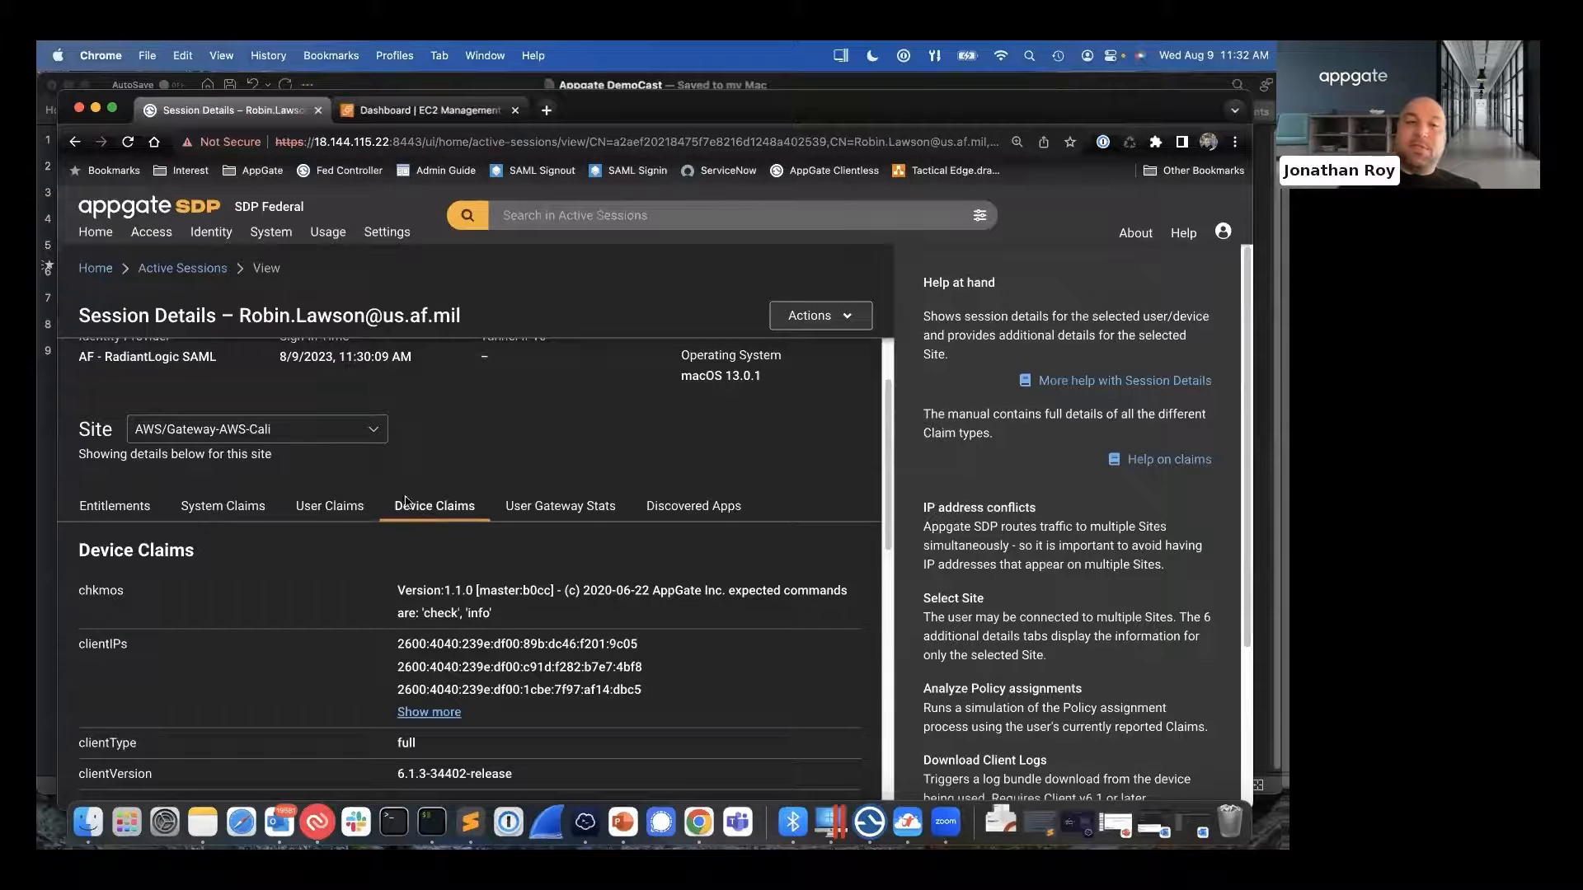
left_click(227, 510)
left_click(330, 507)
left_click(406, 510)
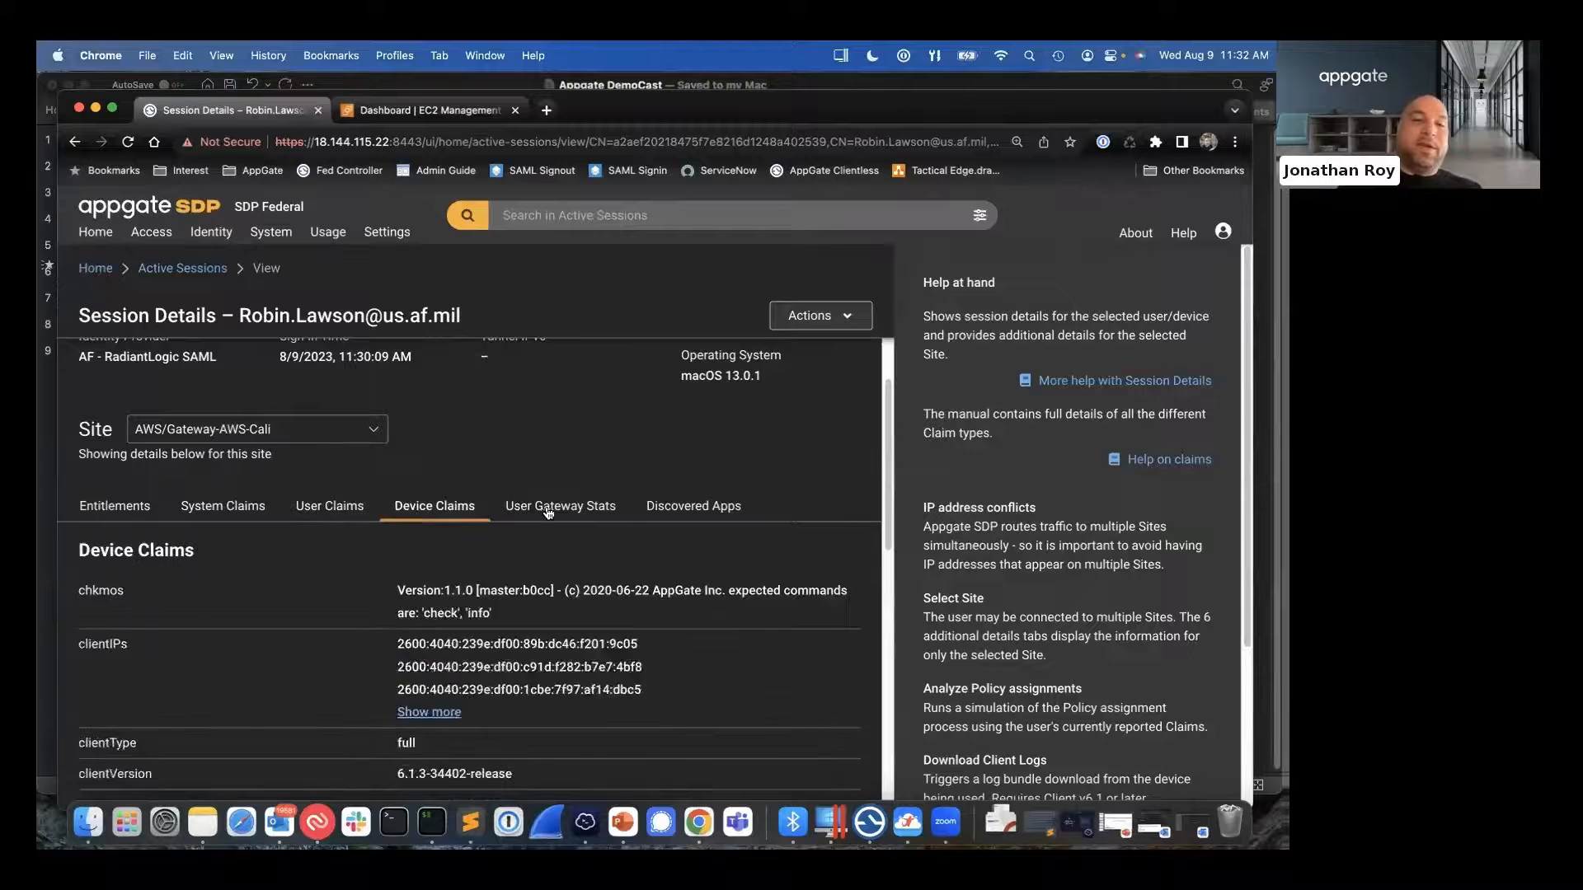
left_click(551, 509)
left_click(471, 510)
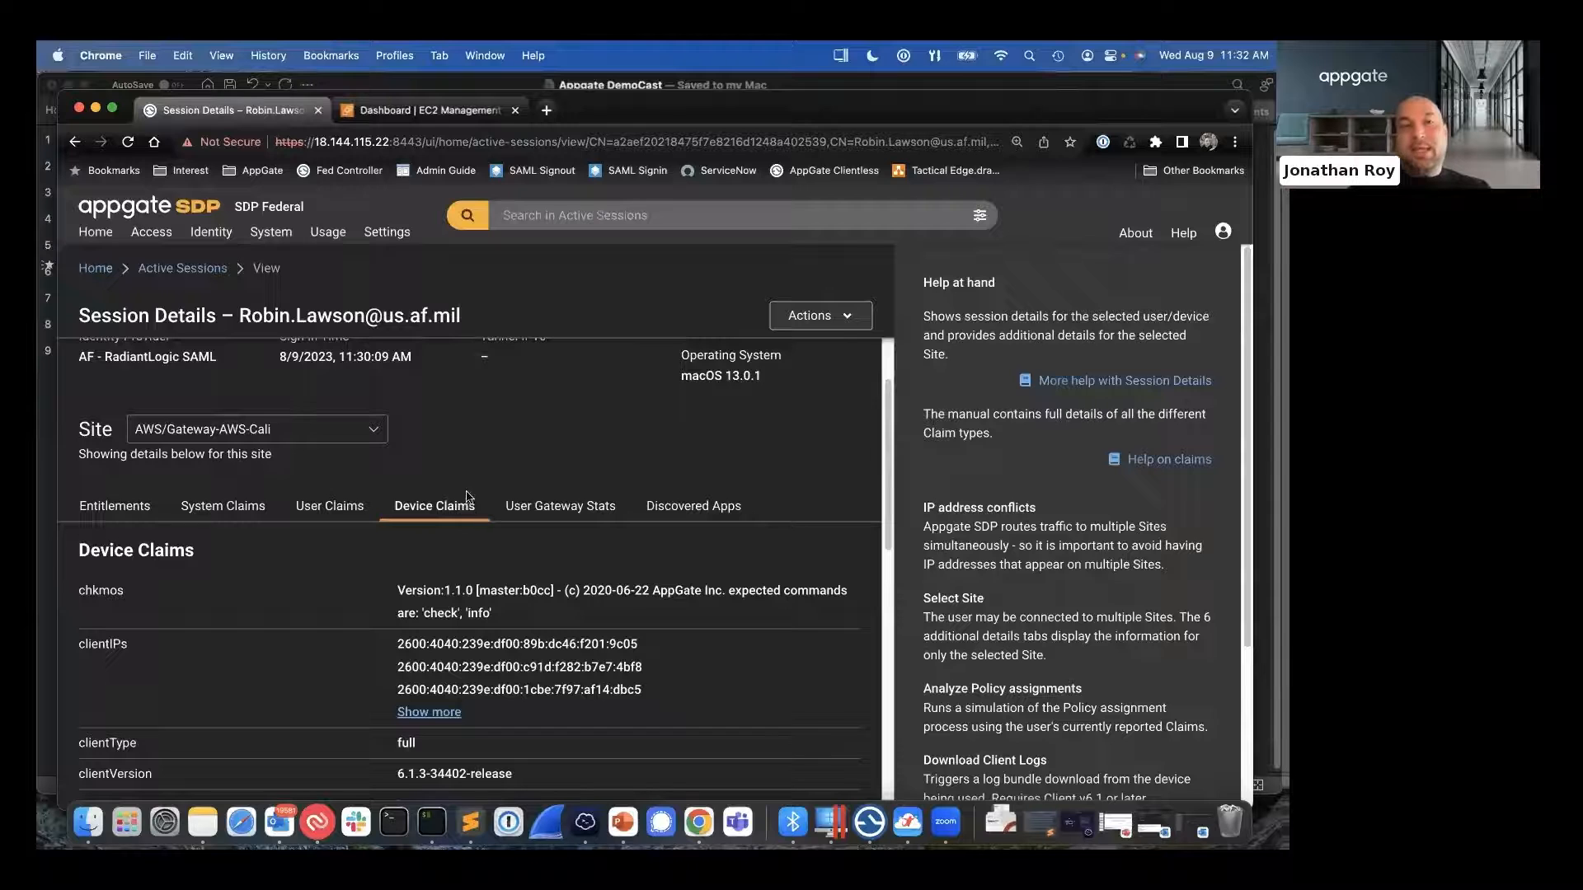
- Open the Entitlements list and look through the existing entitlements, returning to the start of the list
left_click(163, 237)
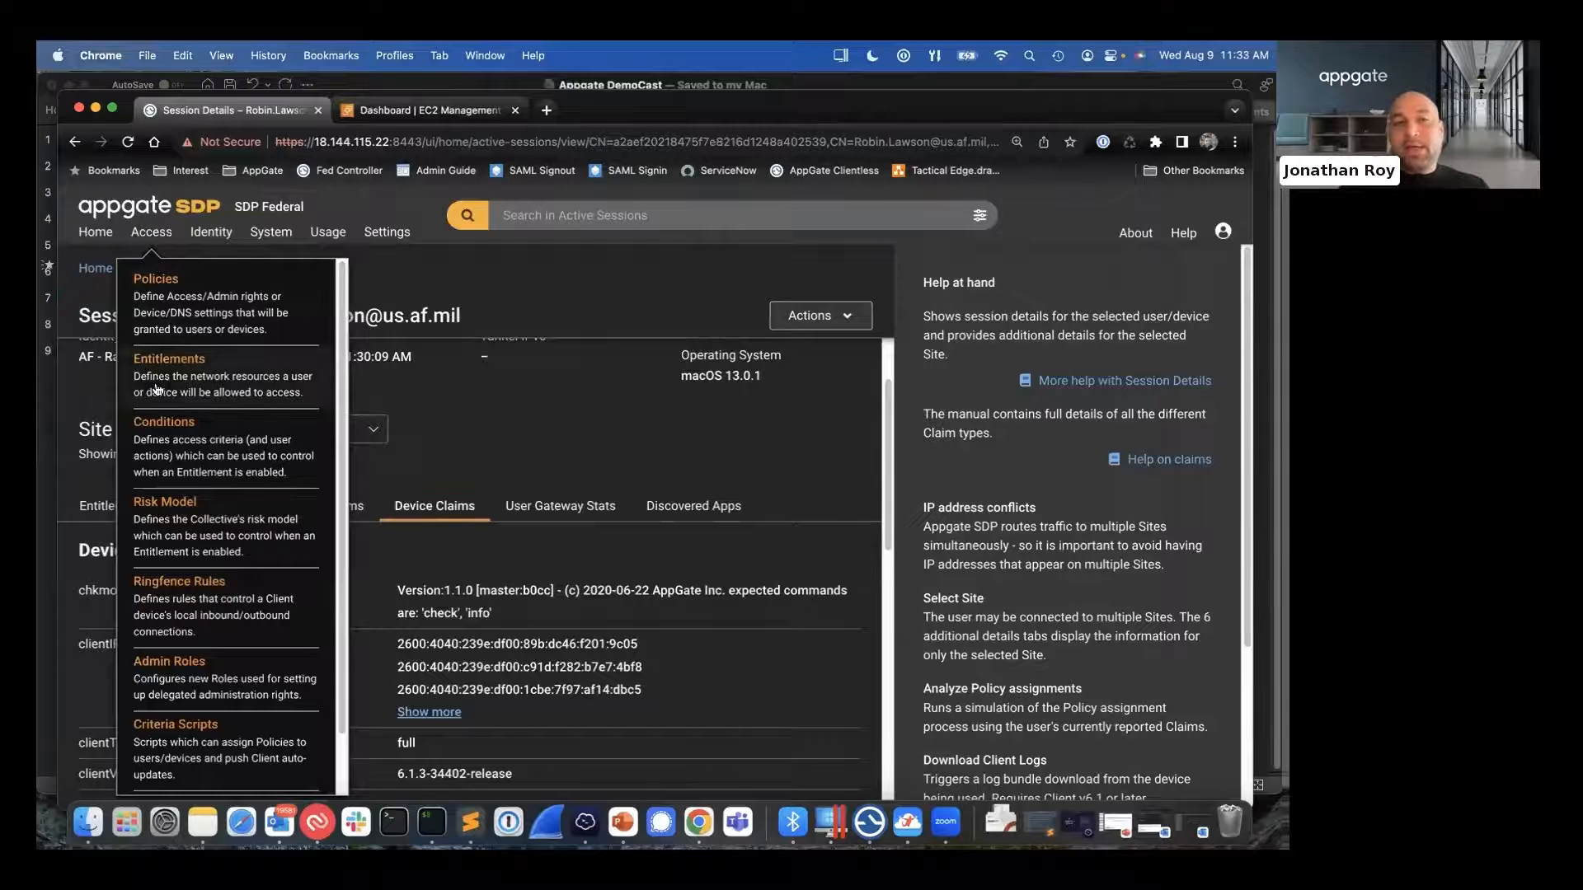
left_click(178, 366)
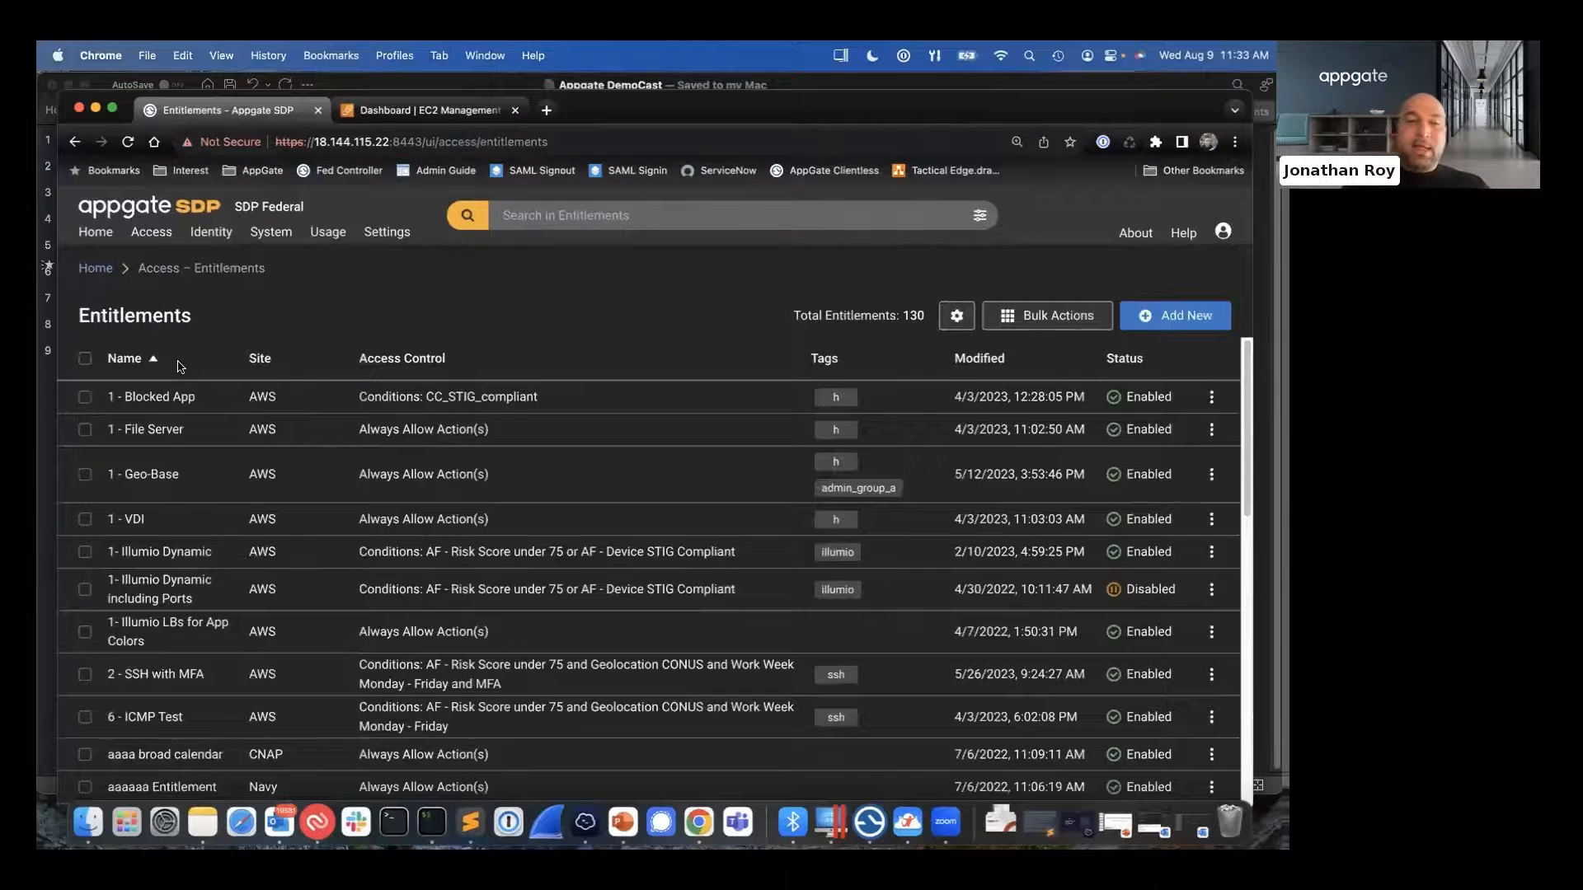
scroll(181, 437, "down", 8)
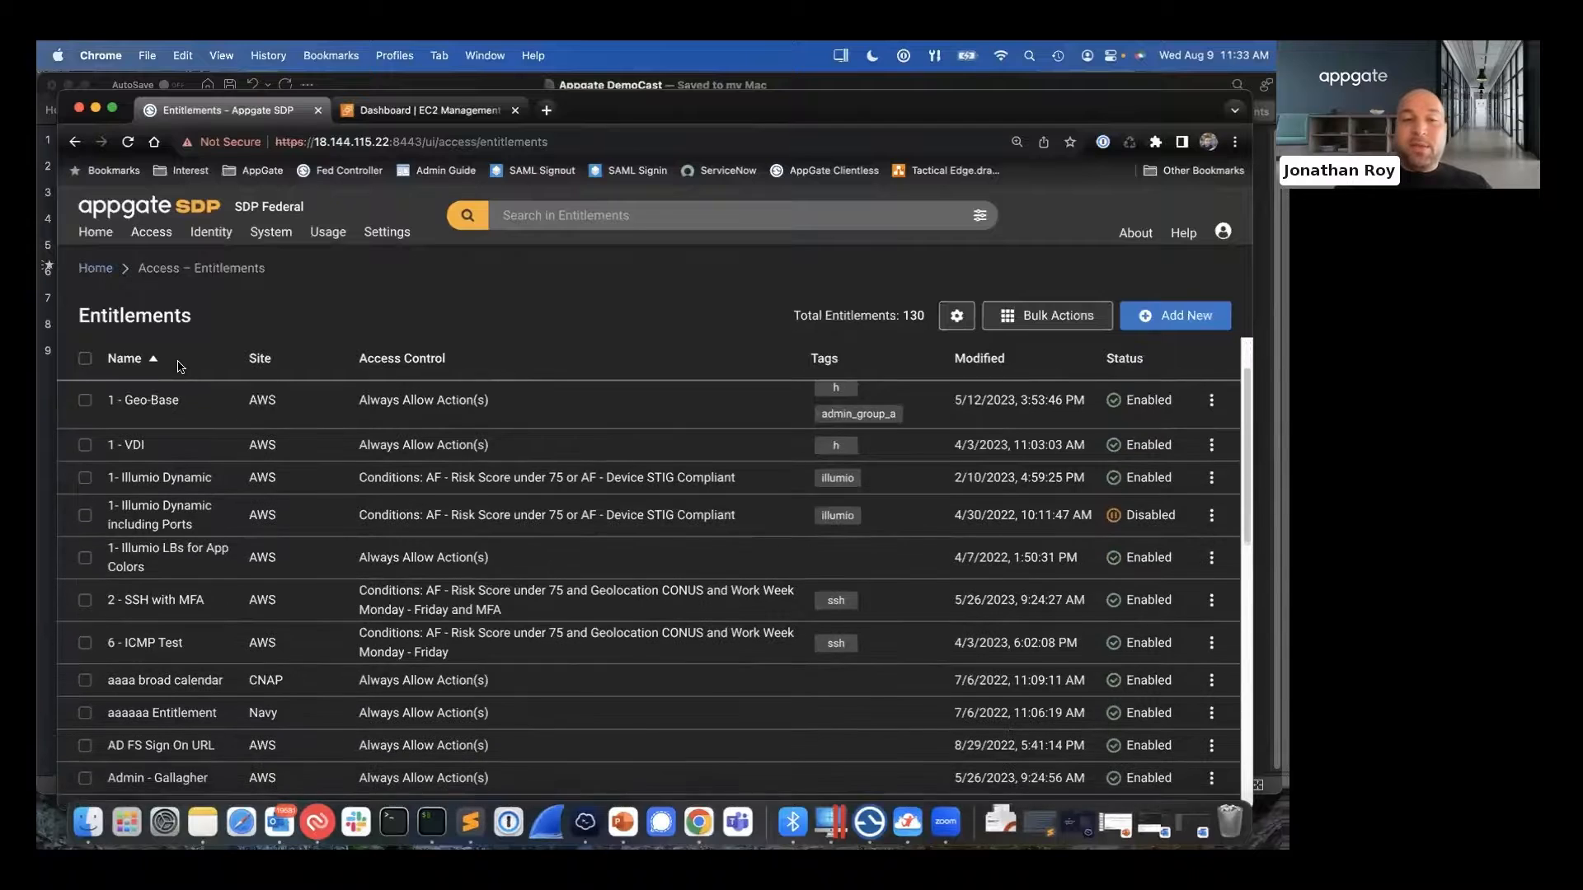
scroll(182, 501, "down", 4)
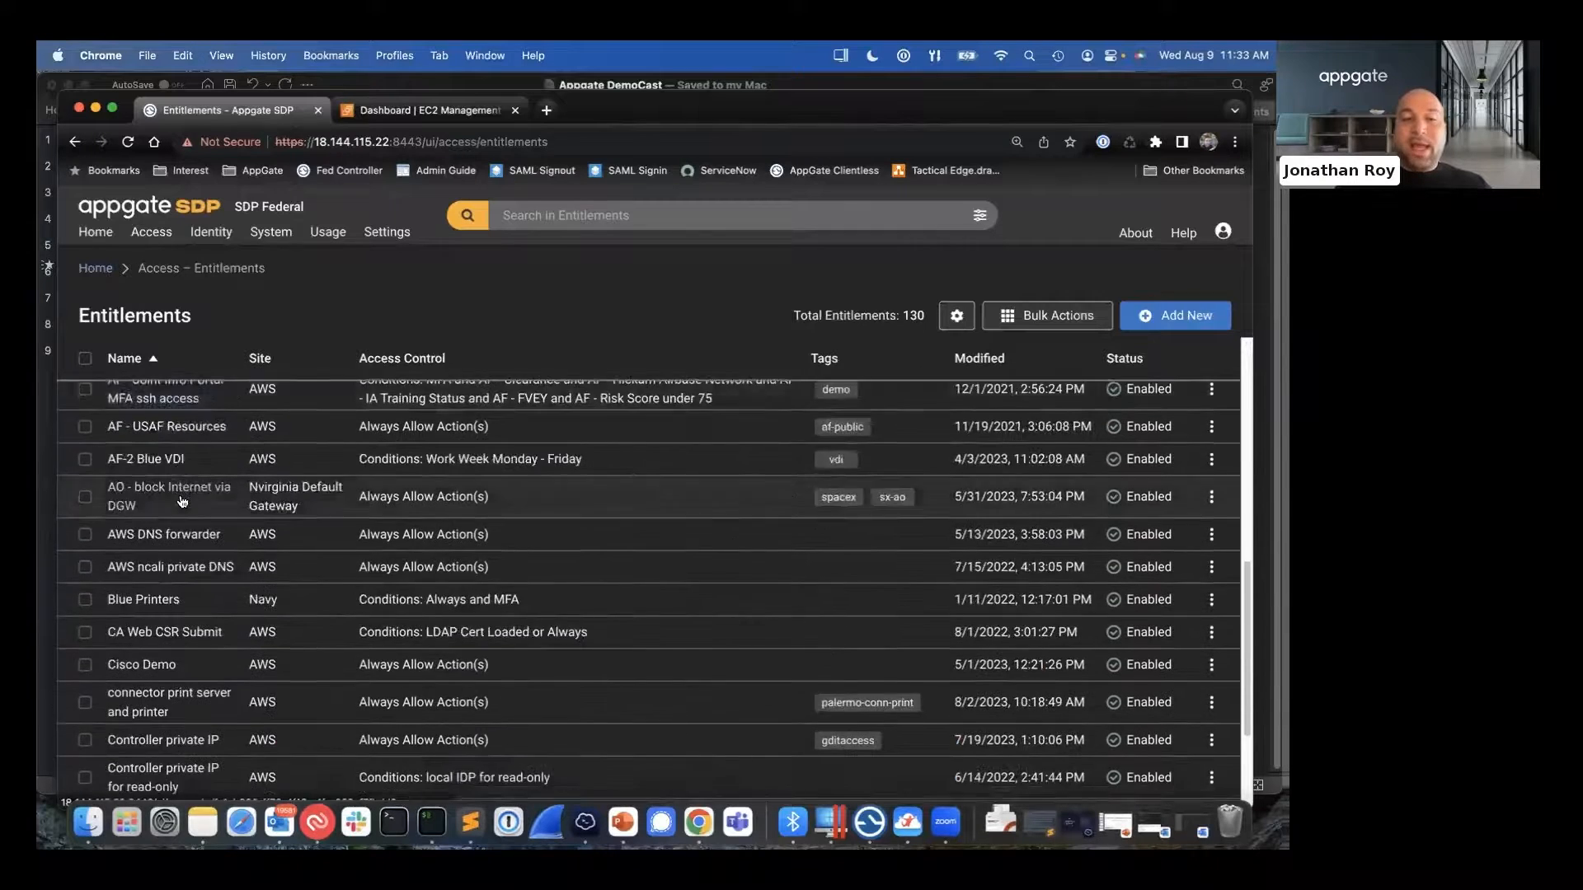
scroll(182, 501, "up", 2)
scroll(182, 501, "up", 3)
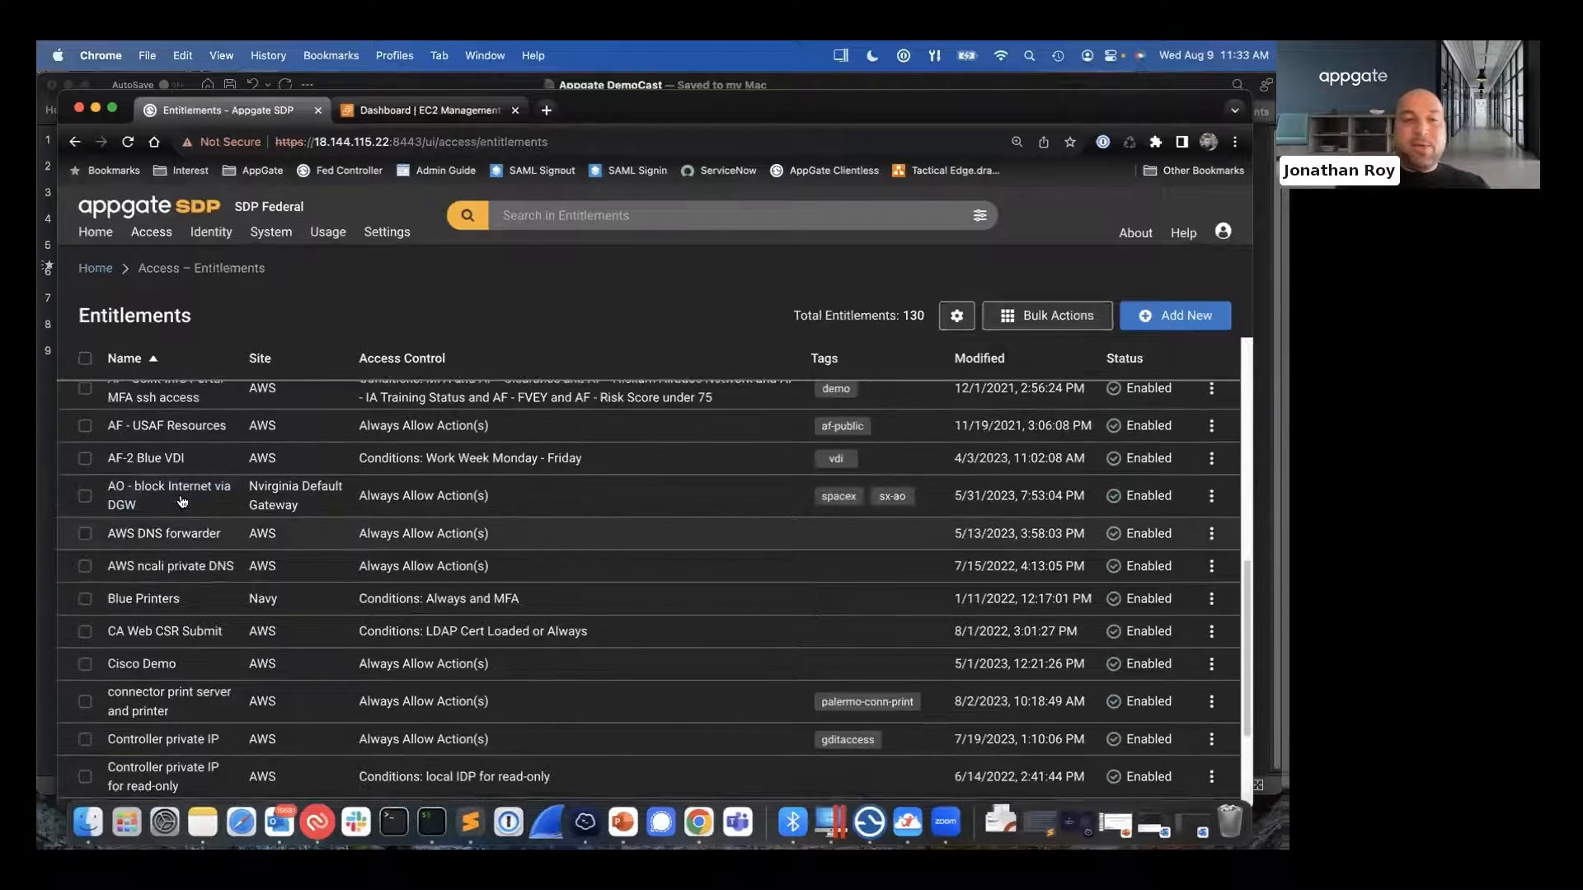
scroll(157, 620, "up", 5)
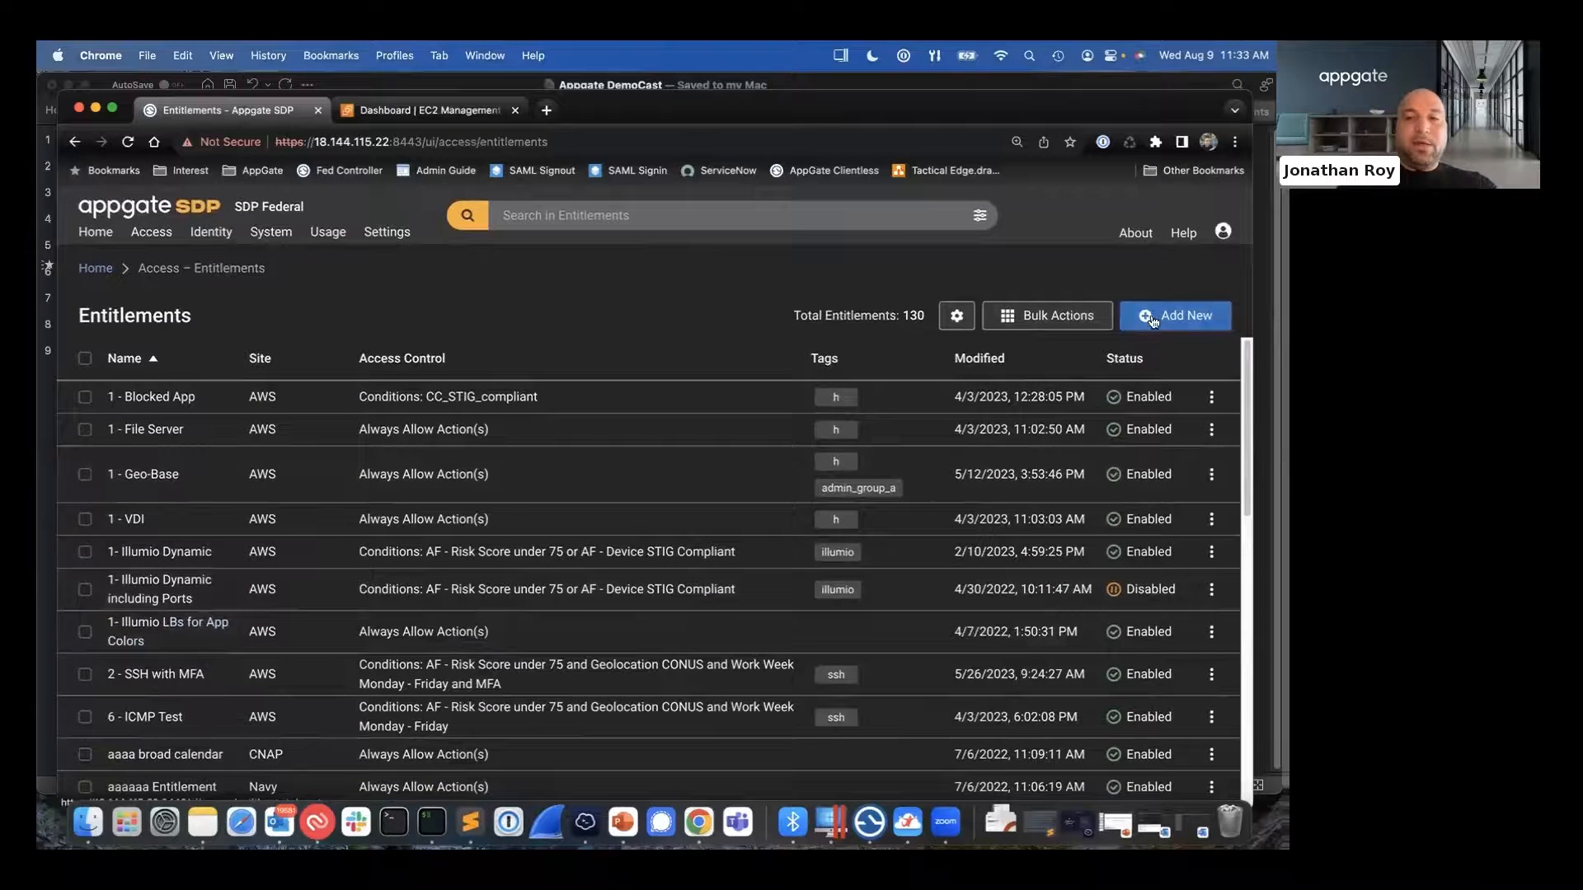
- Create a new entitlement and name it Databricks
left_click(1187, 319)
left_click(321, 400)
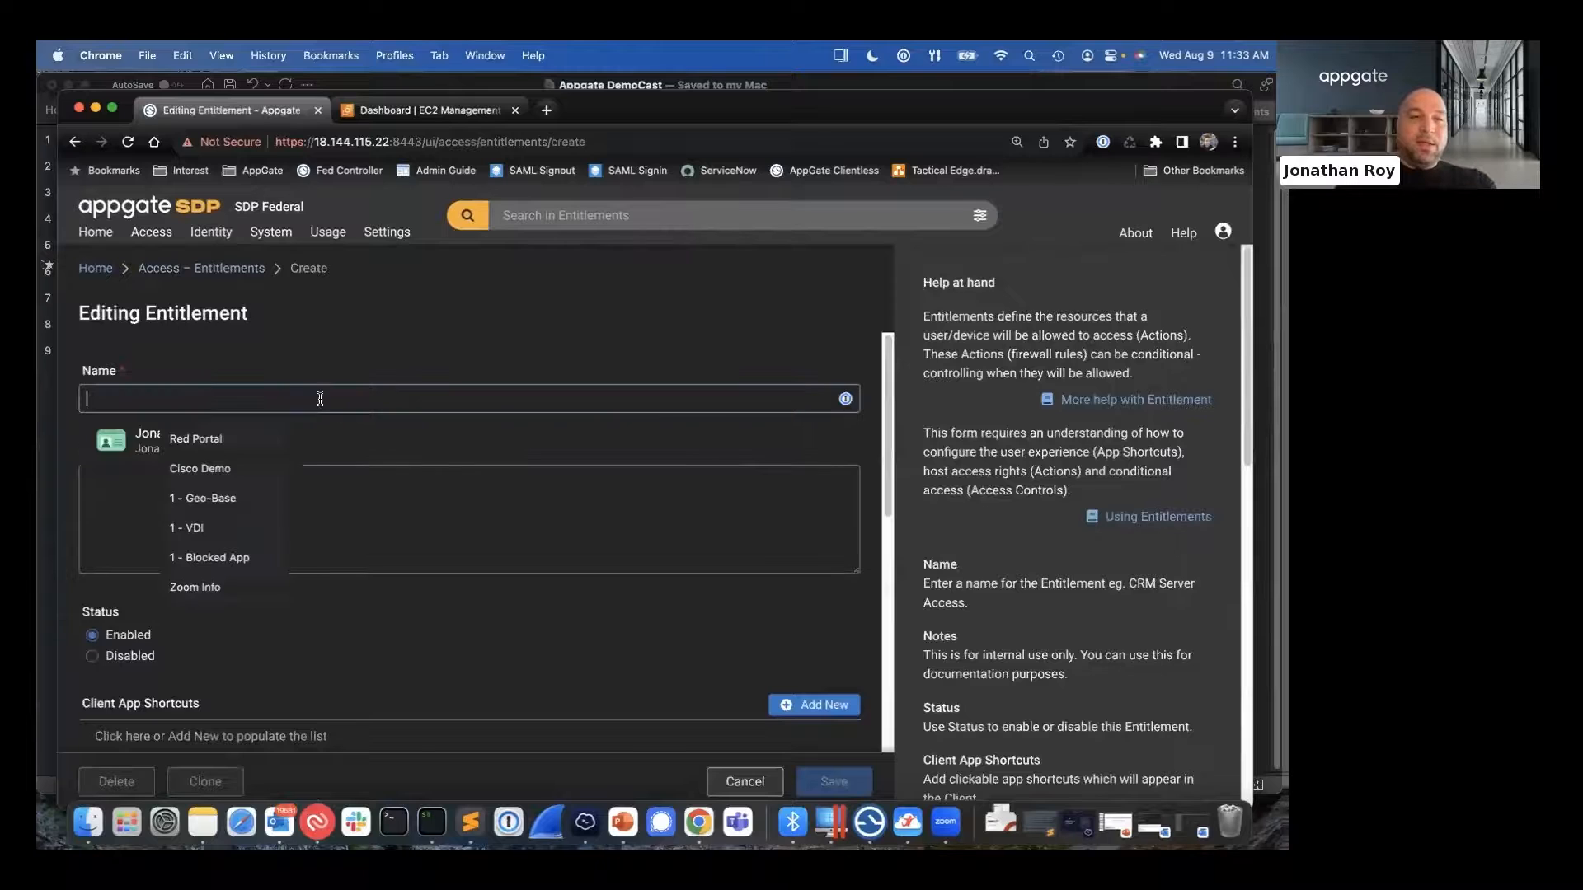
type("D")
key("BackSpace")
type("Dat")
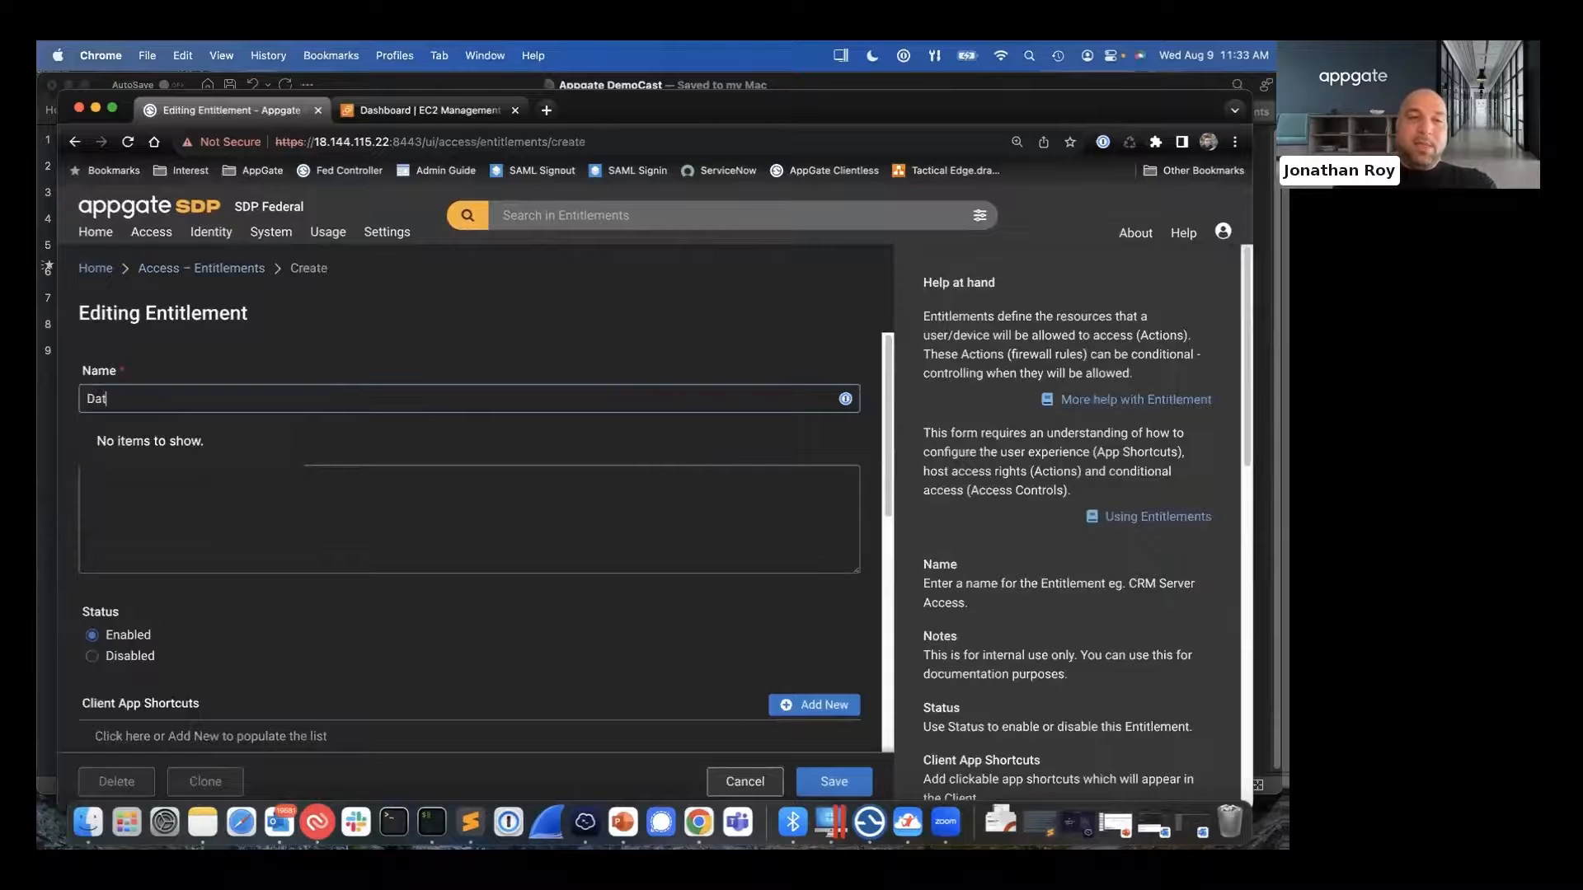
type("abric")
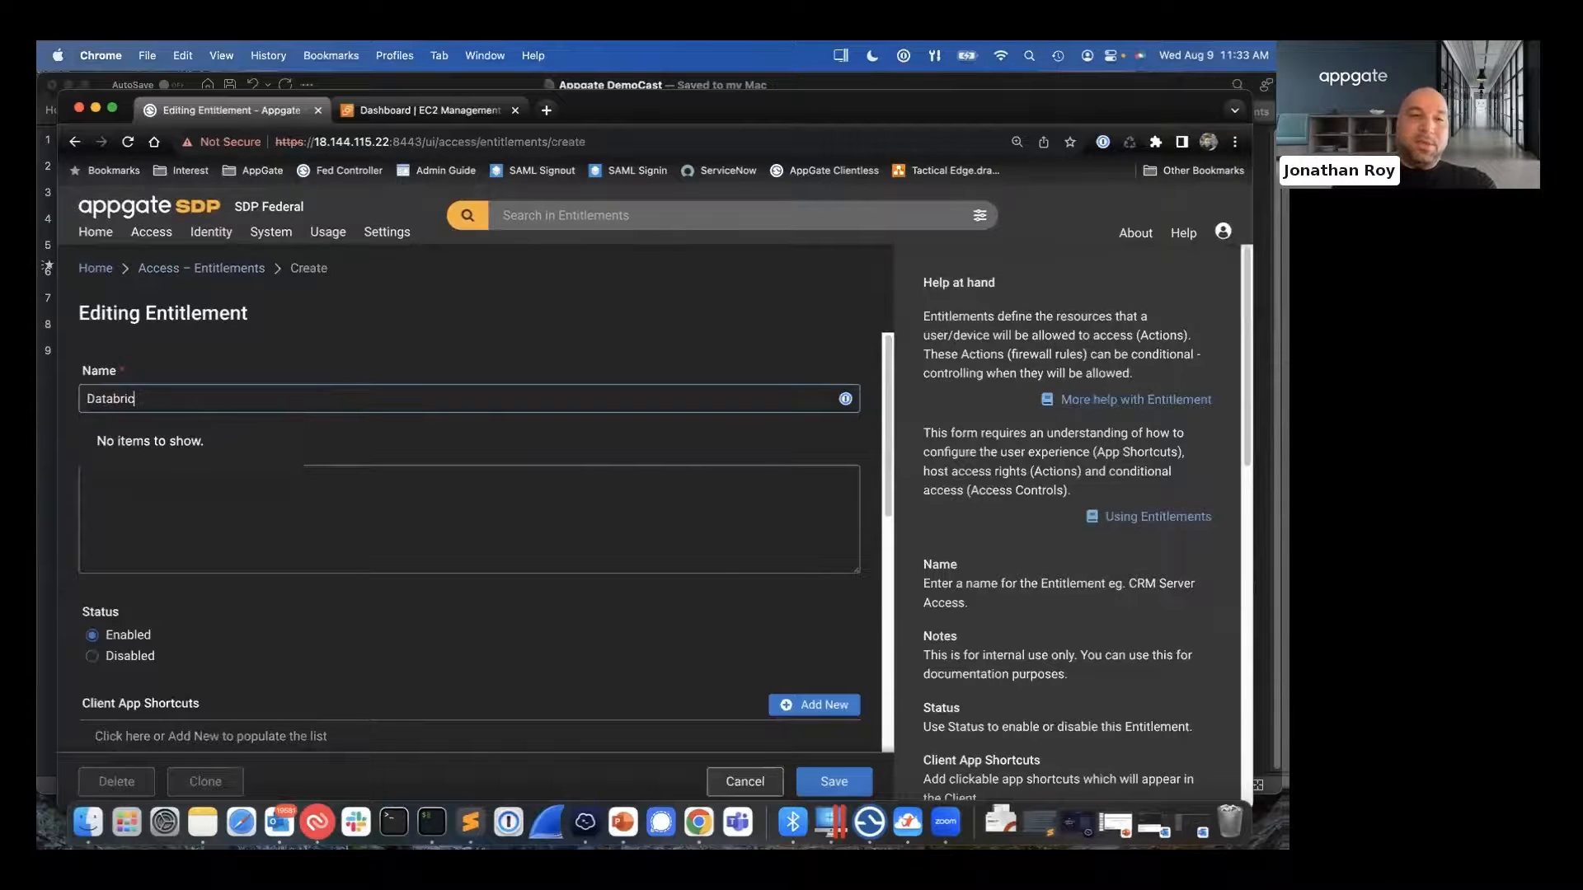
type("ss")
key("BackSpace")
key("BackSpace")
type("cks")
left_click(295, 355)
- Set the new entitlement's site to AWS
scroll(294, 355, "down", 5)
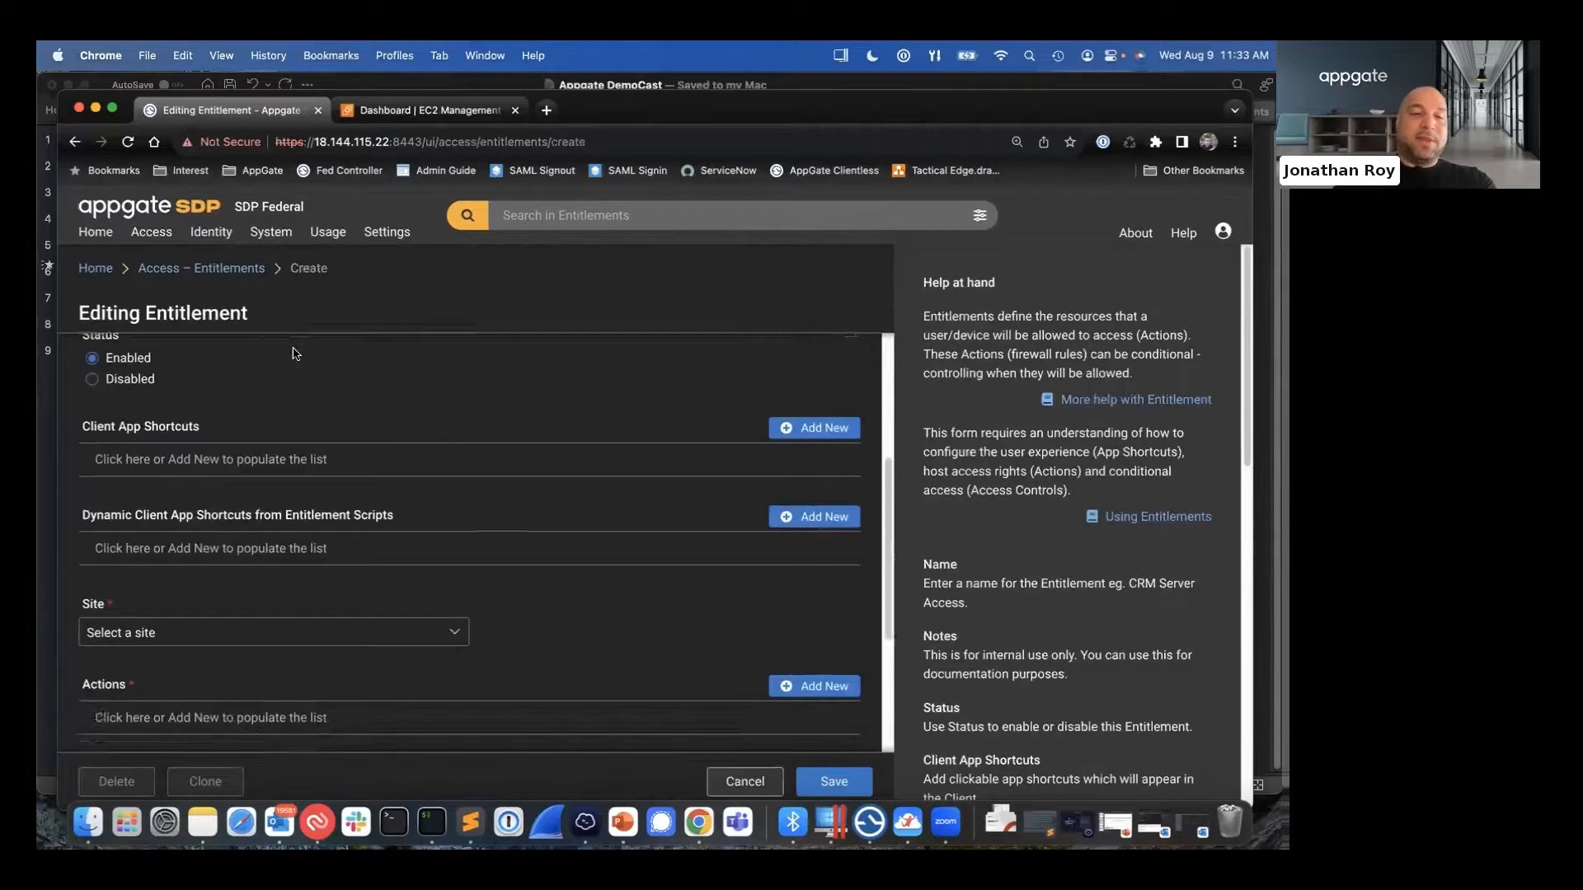
scroll(295, 354, "down", 3)
left_click(232, 460)
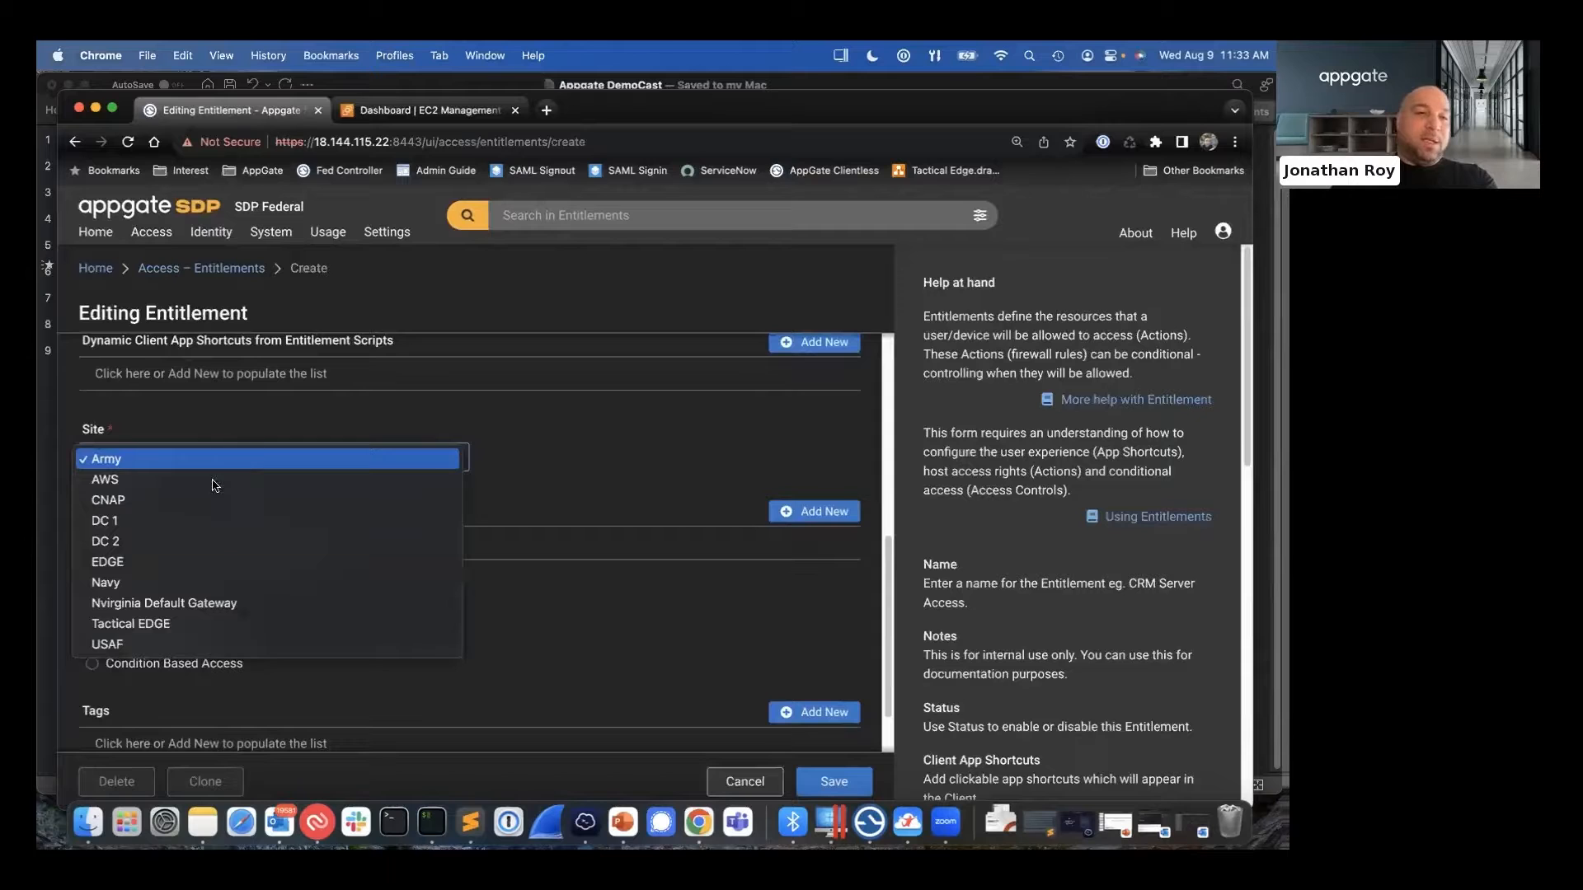
left_click(214, 483)
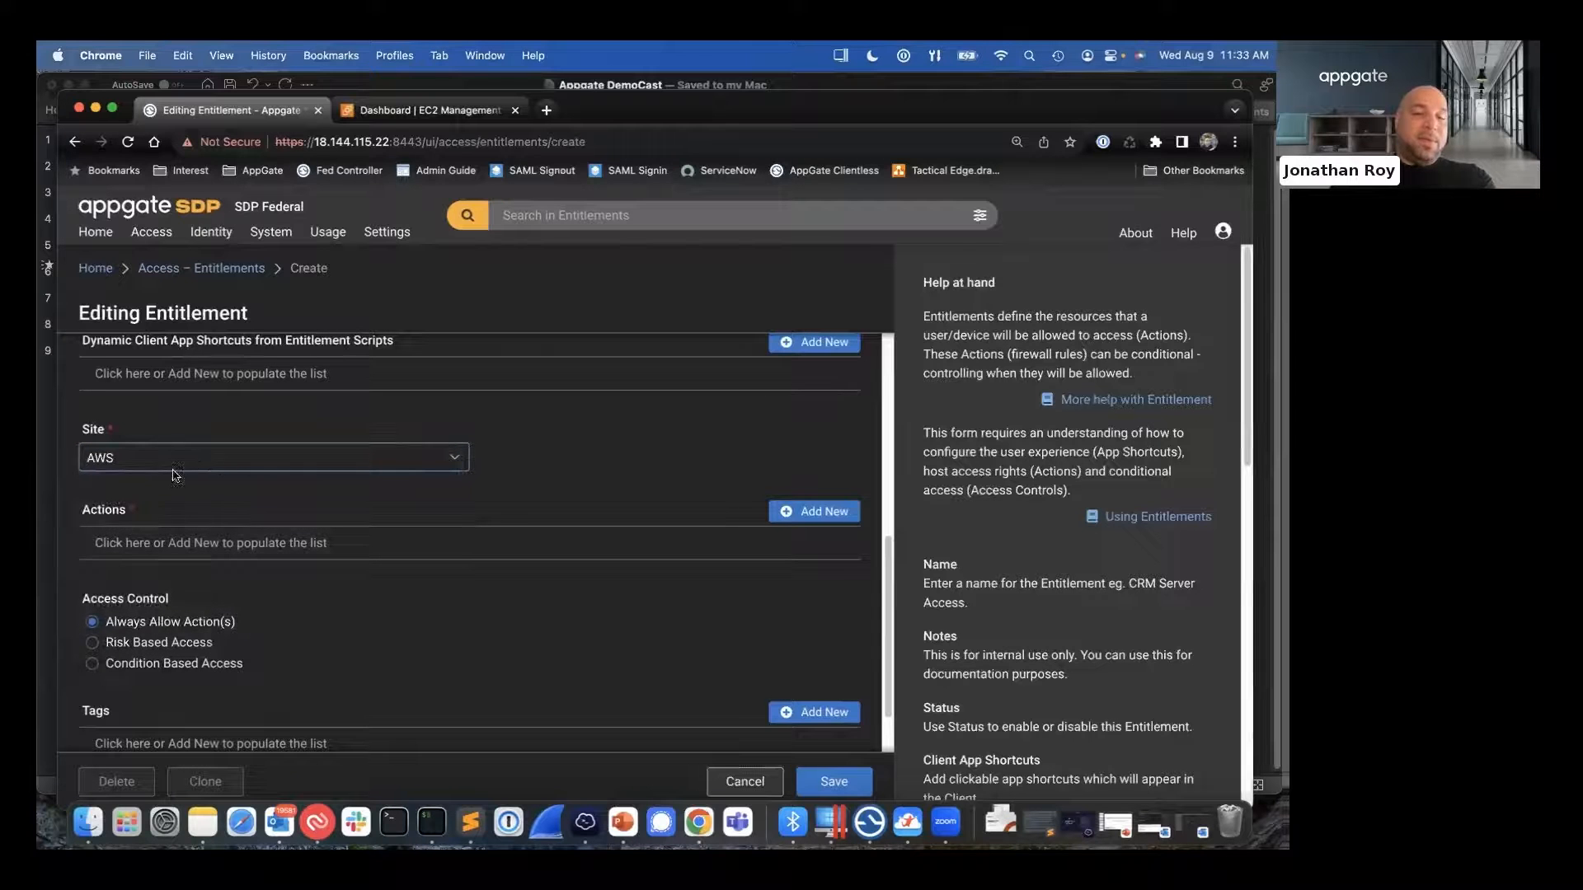
- Add an action to the entitlement and enter 10.10.1.4 as its target host
left_click(173, 550)
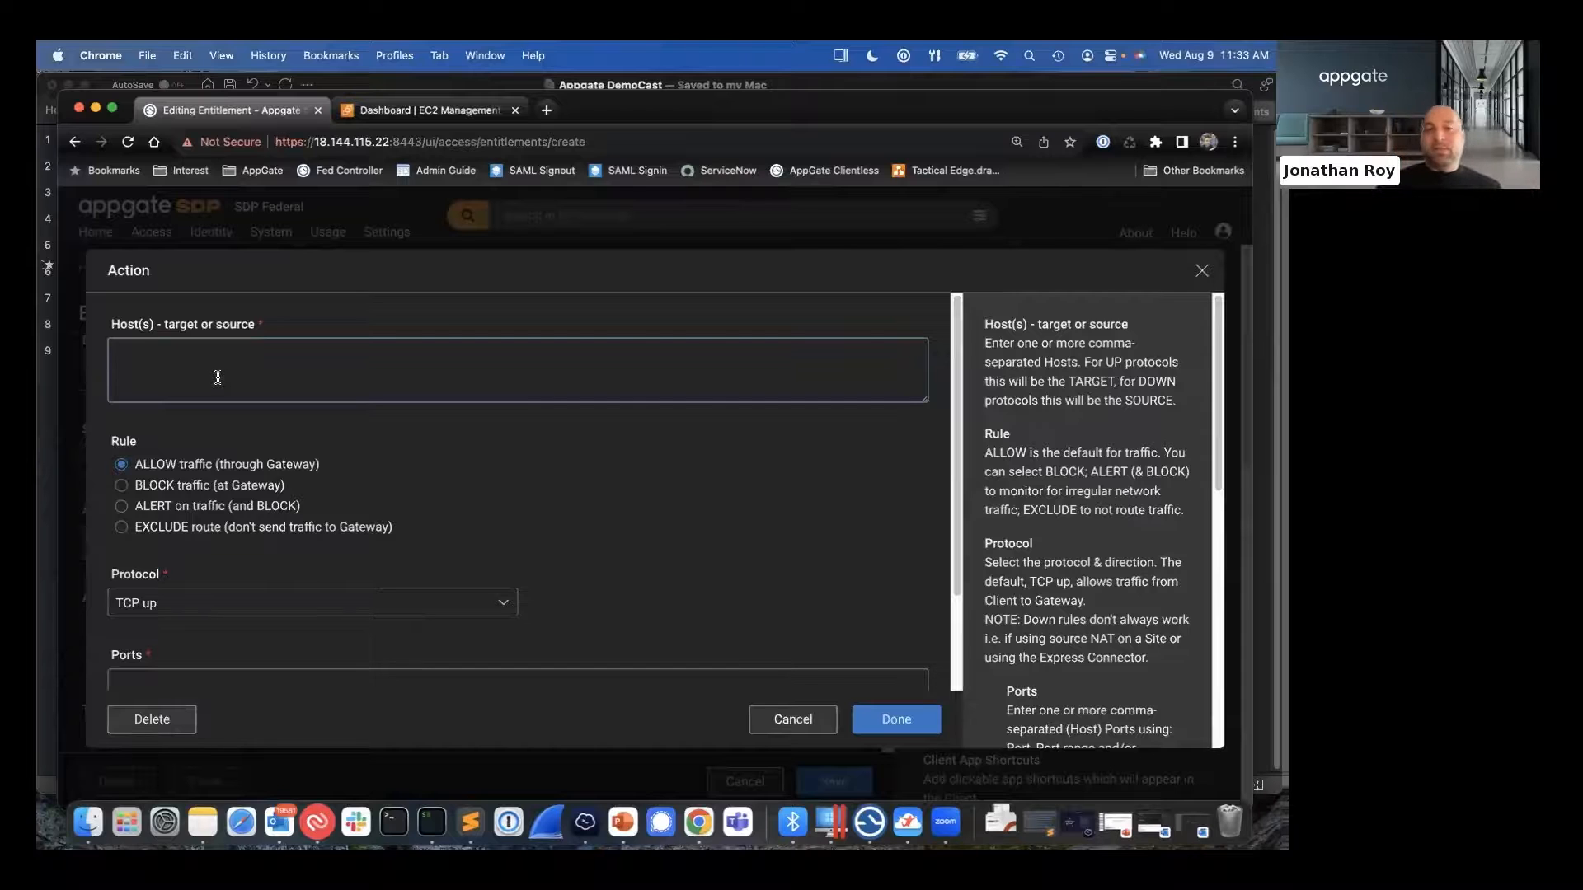
type("10.")
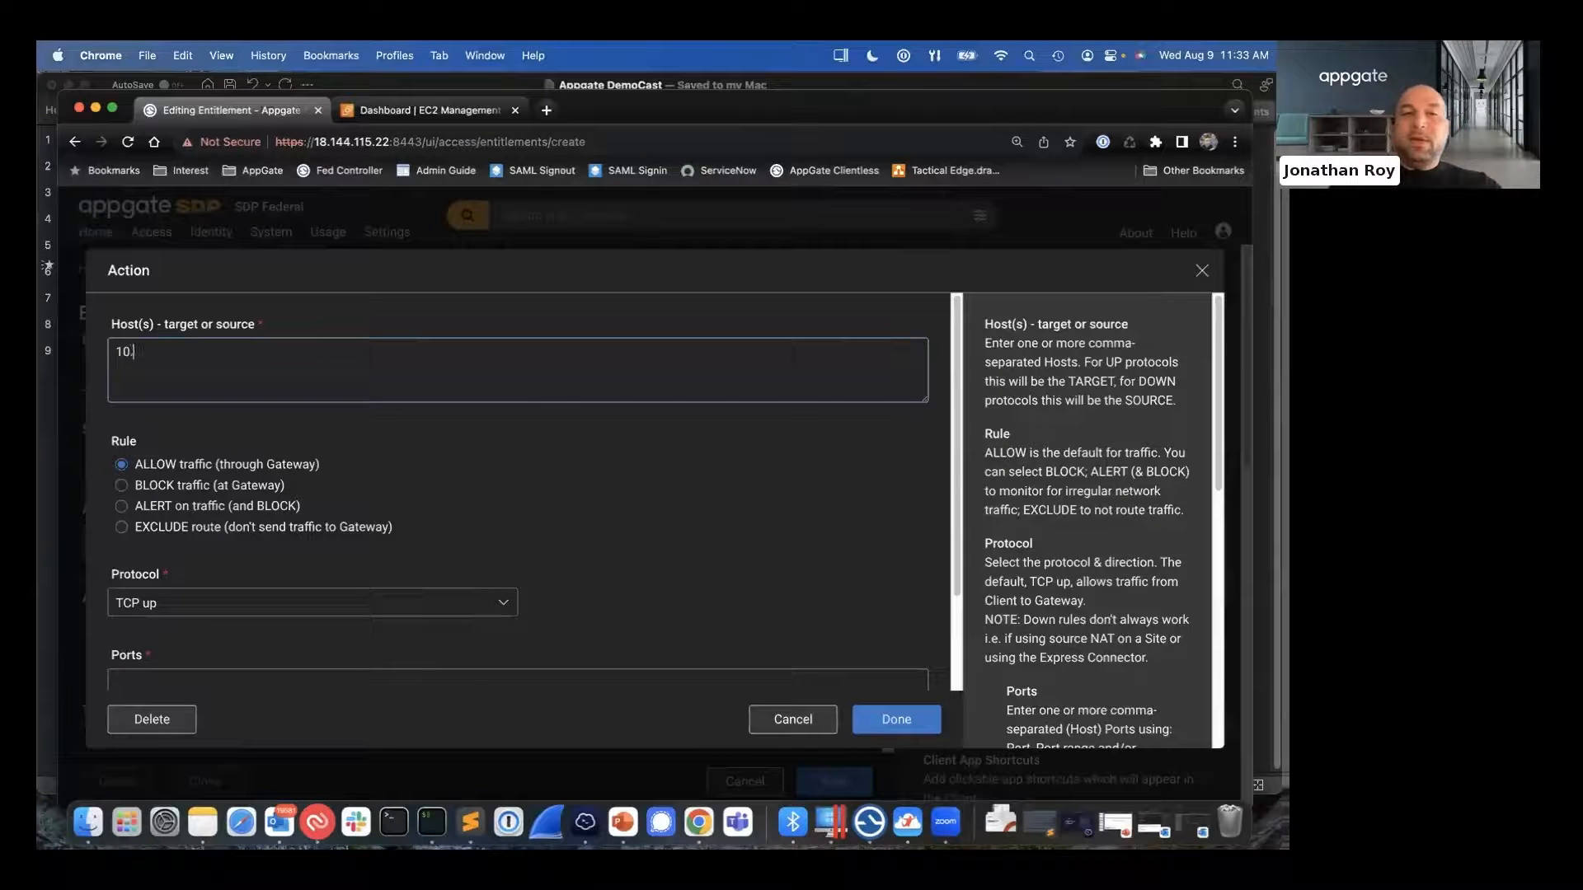
type("10.1")
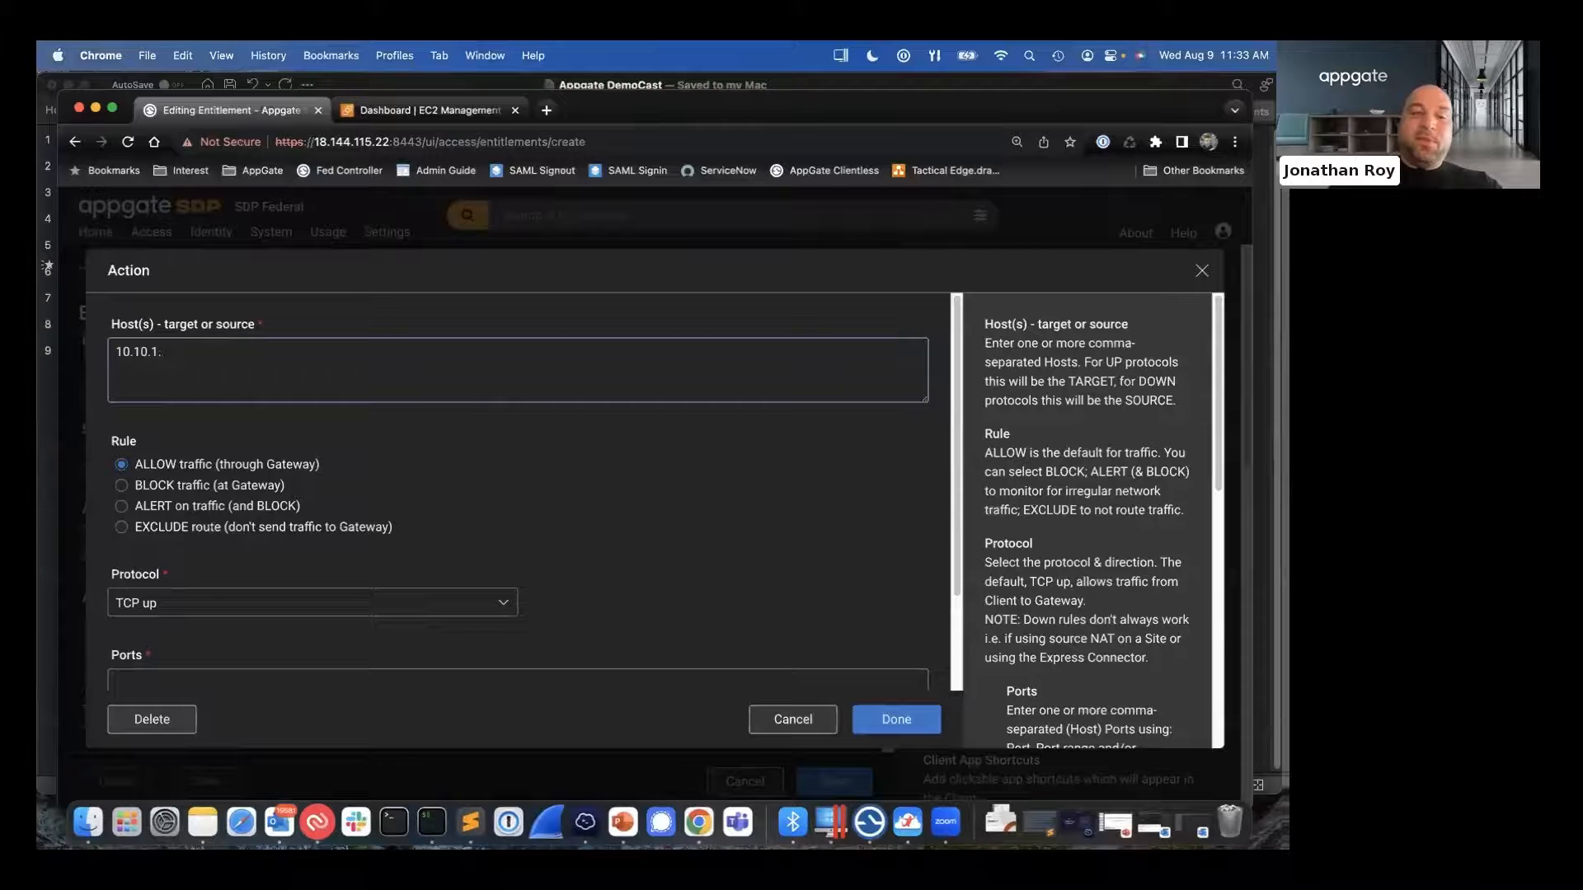
type(".4")
key("Return")
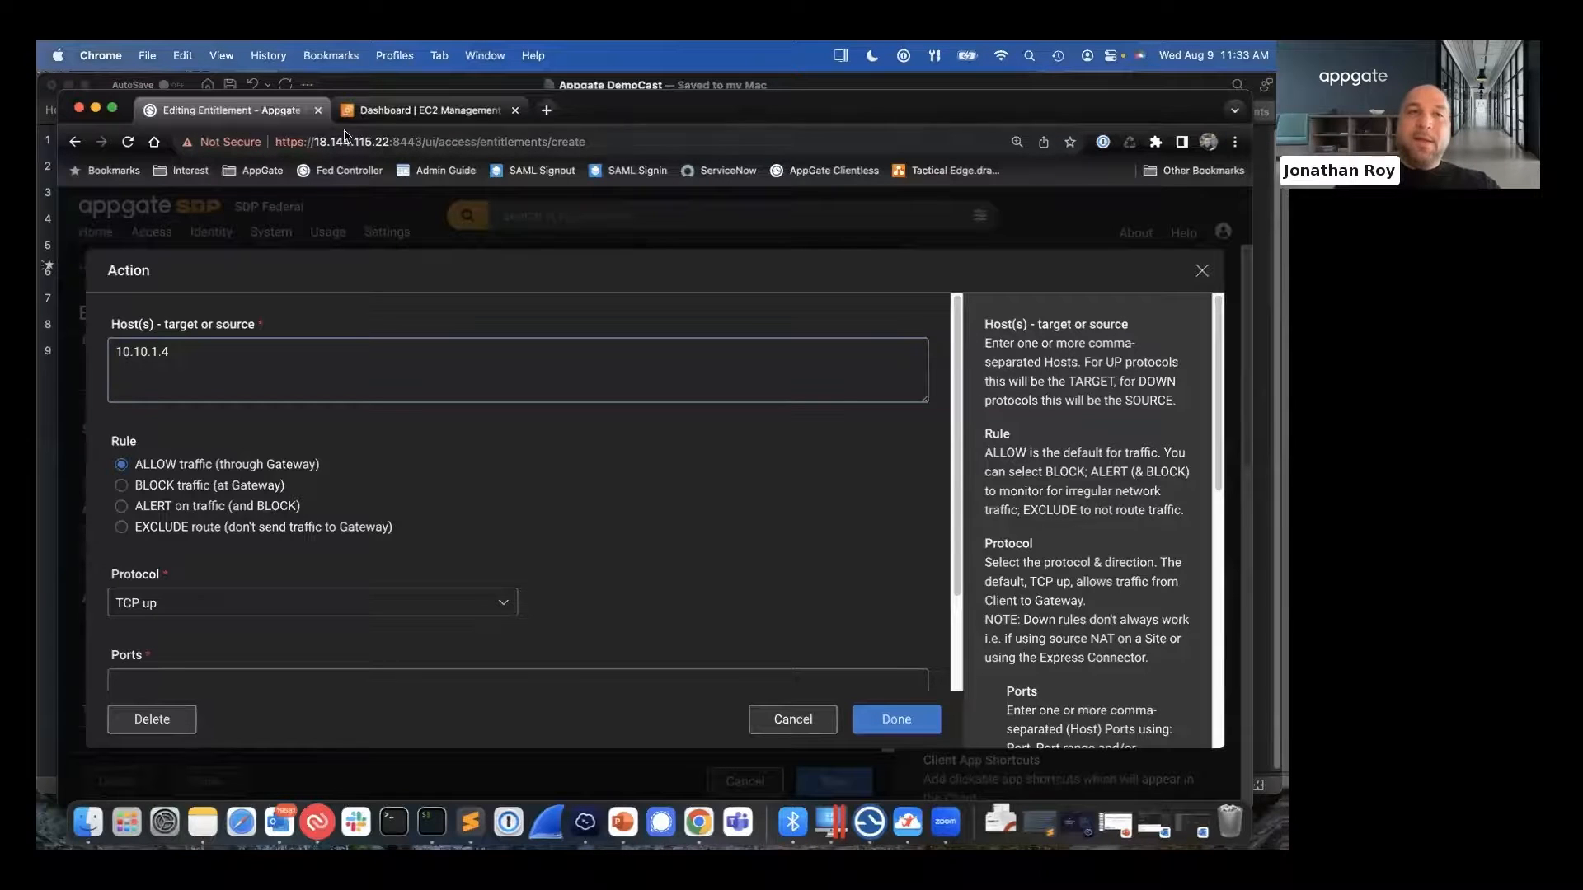
- Switch to the AWS EC2 console, list the running instances, select Fed SSL Webserver2 and copy its private IPv4 address
left_click_drag(132, 99, 125, 150)
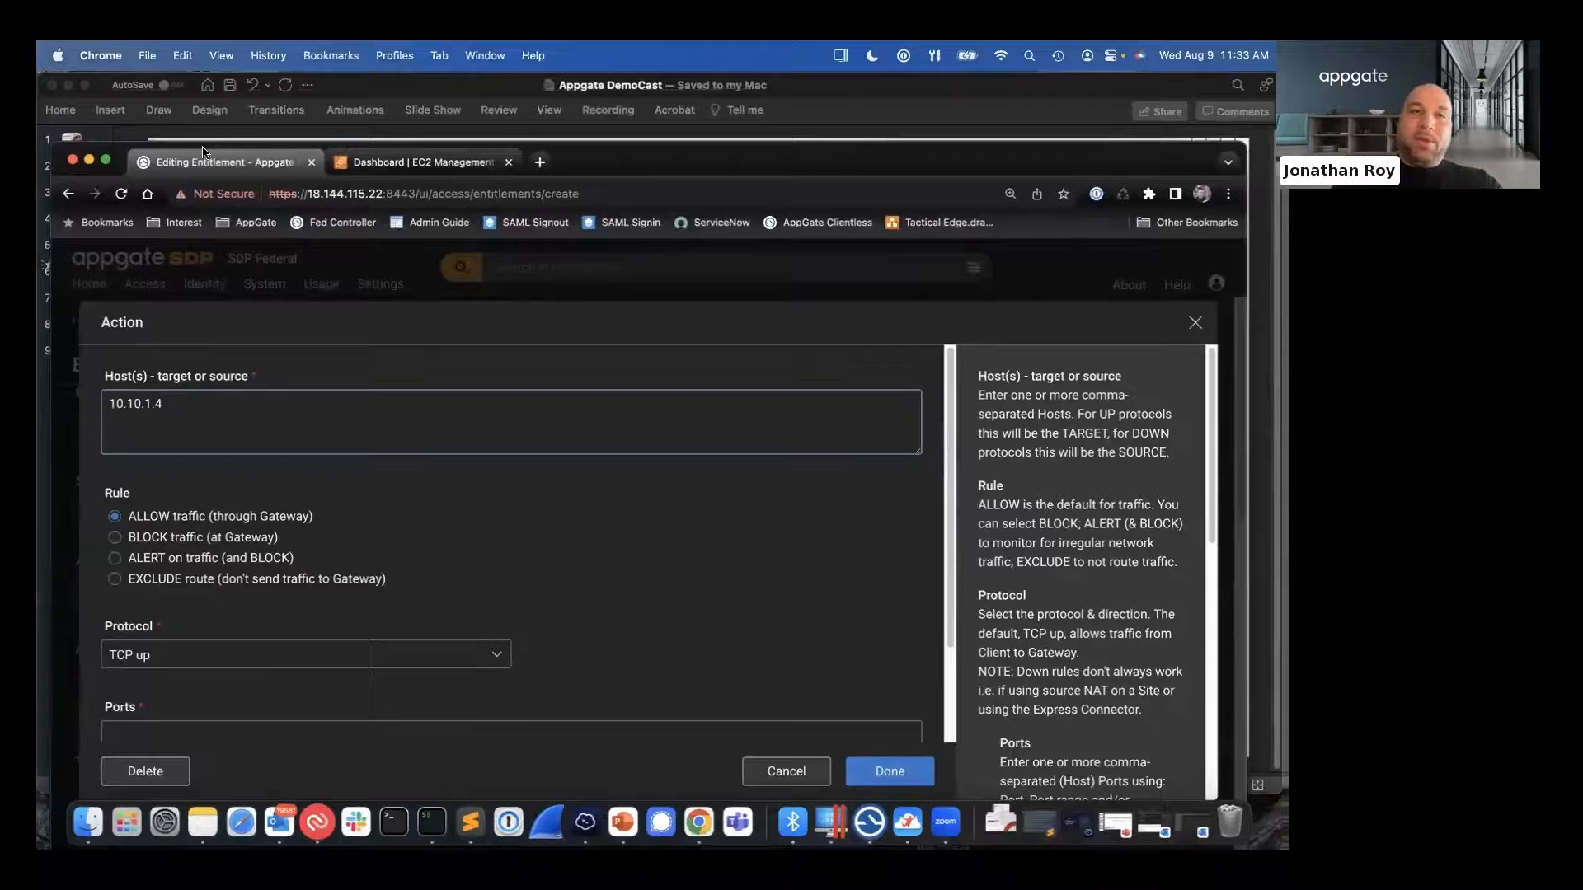
left_click(391, 162)
left_click(374, 419)
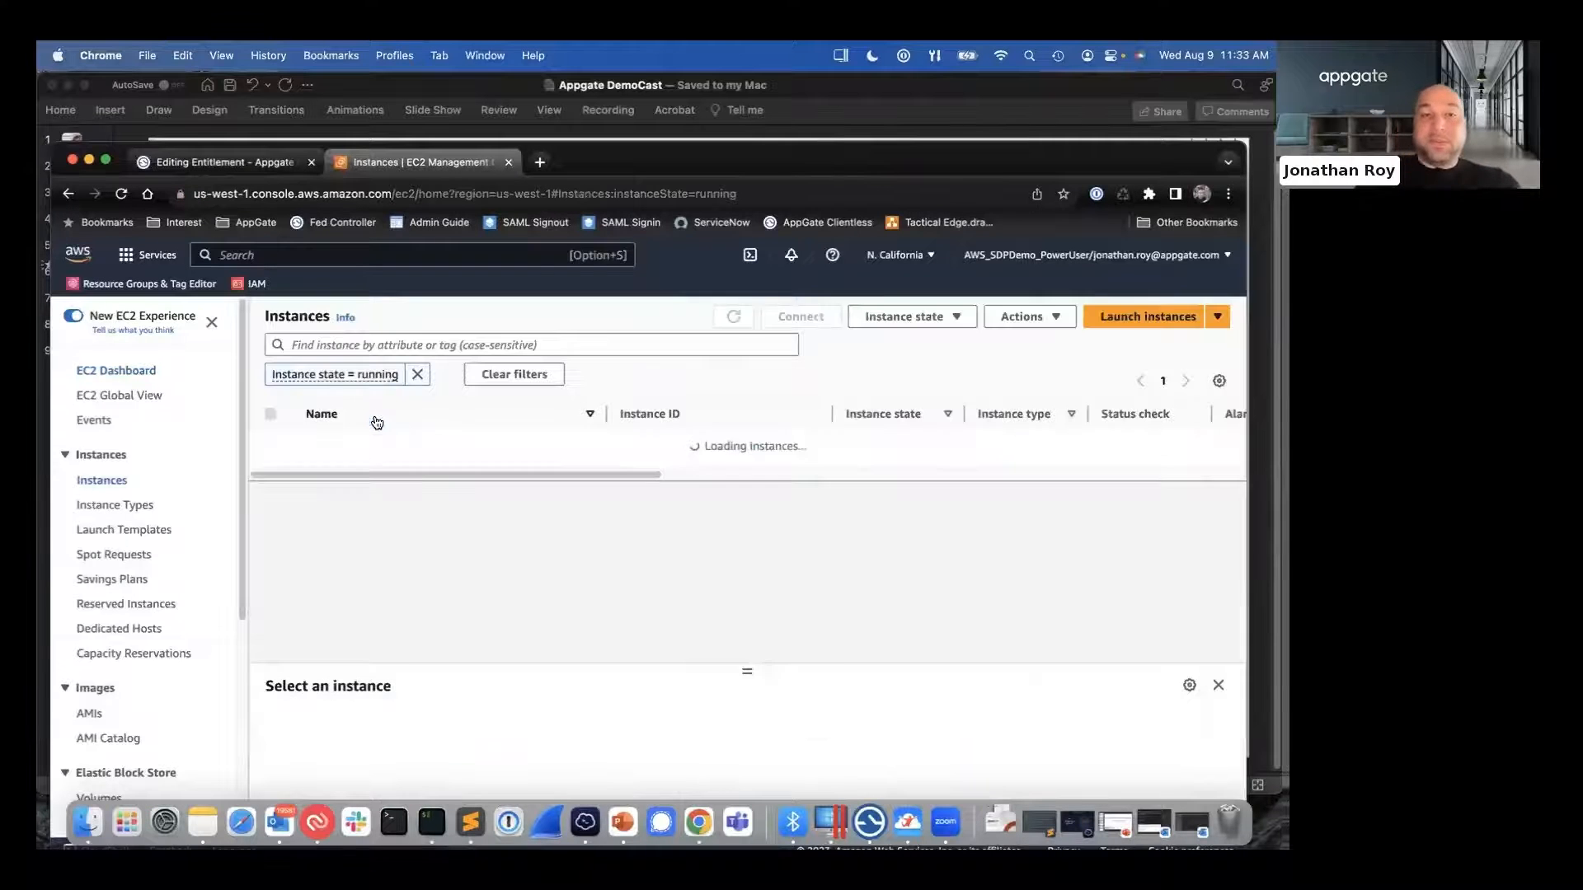
scroll(284, 622, "down", 3)
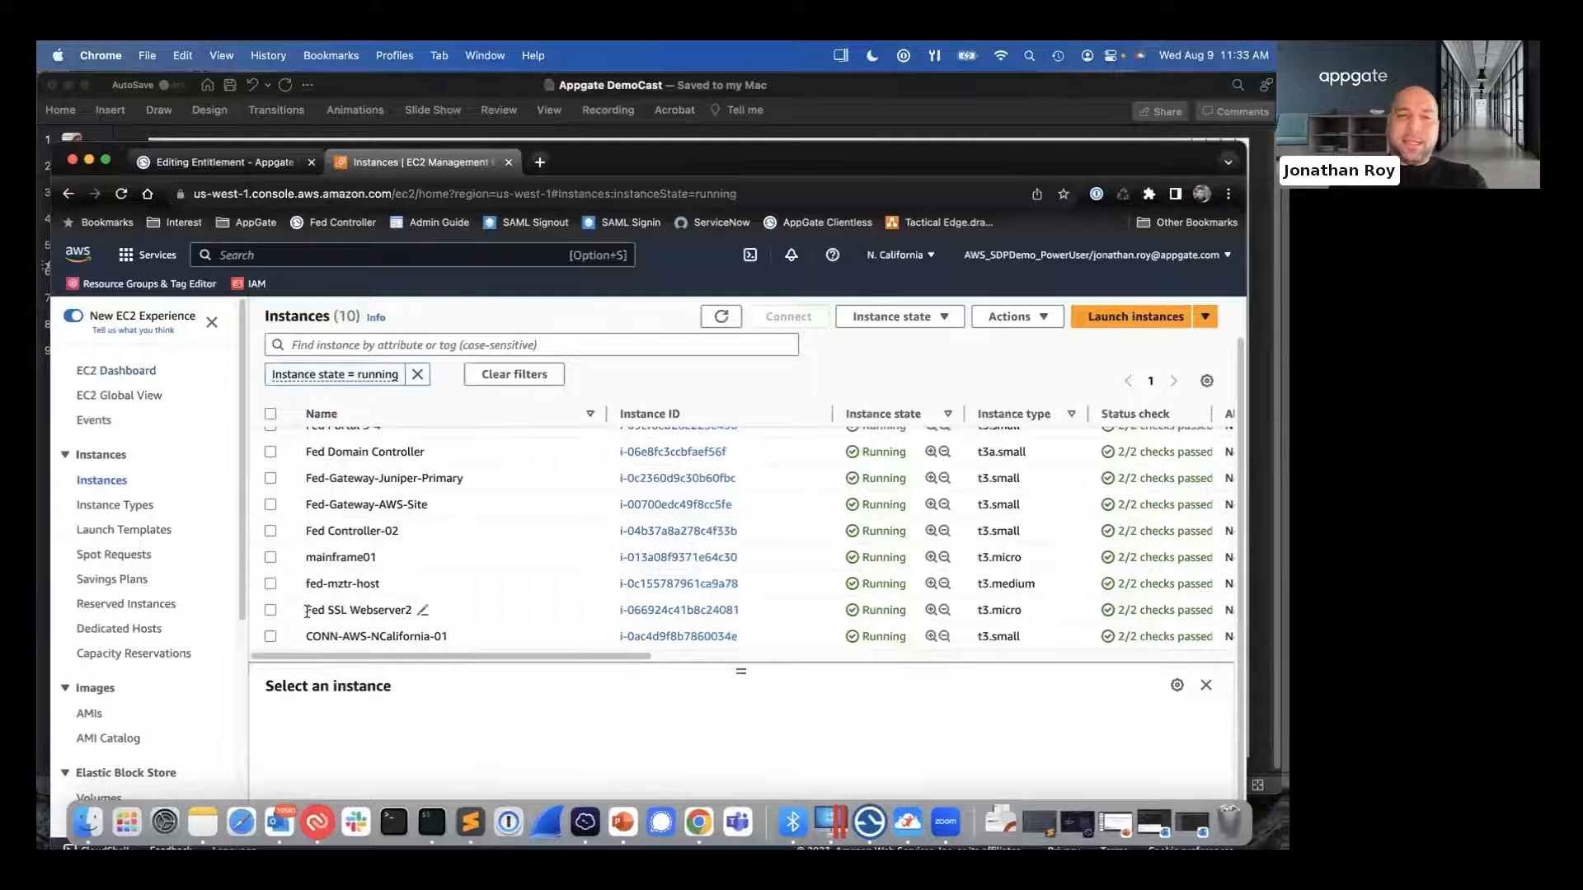
left_click(404, 614)
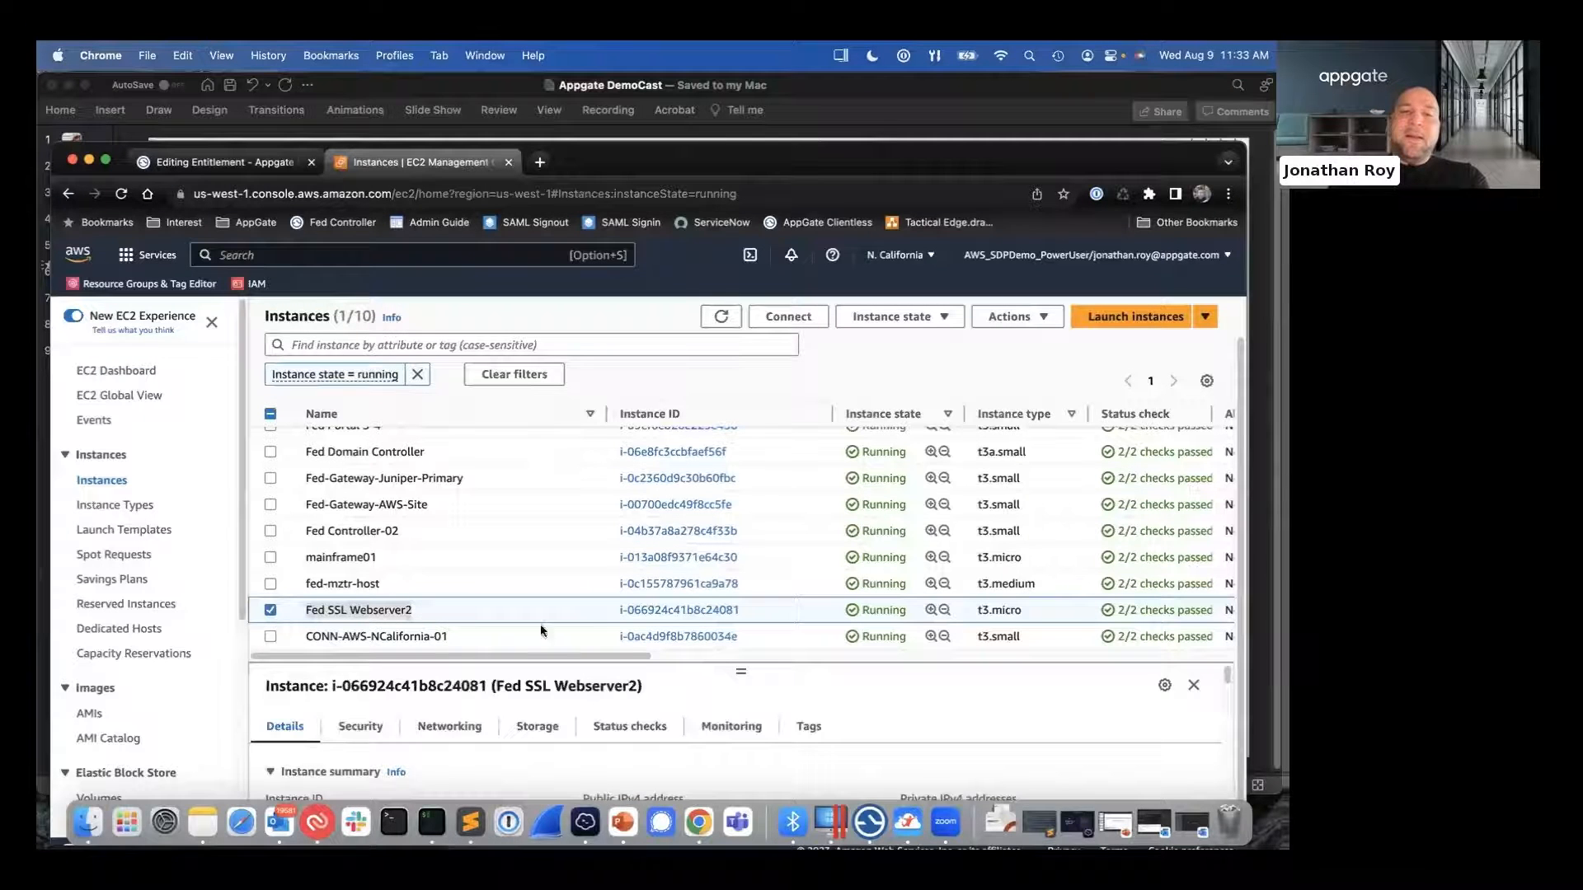
left_click_drag(854, 162, 851, 129)
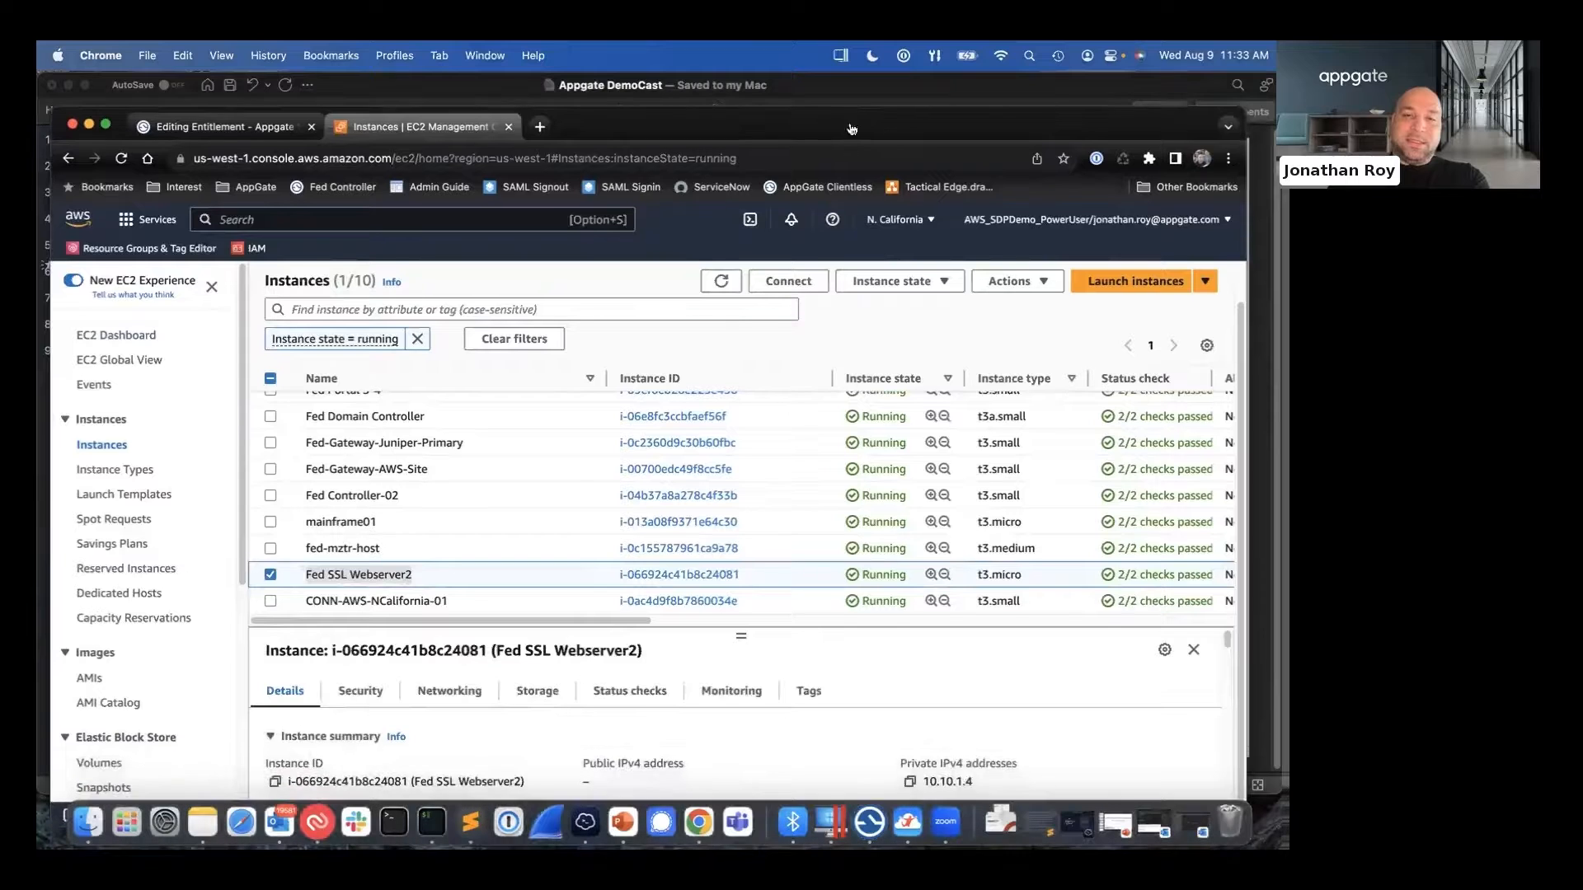
left_click(910, 782)
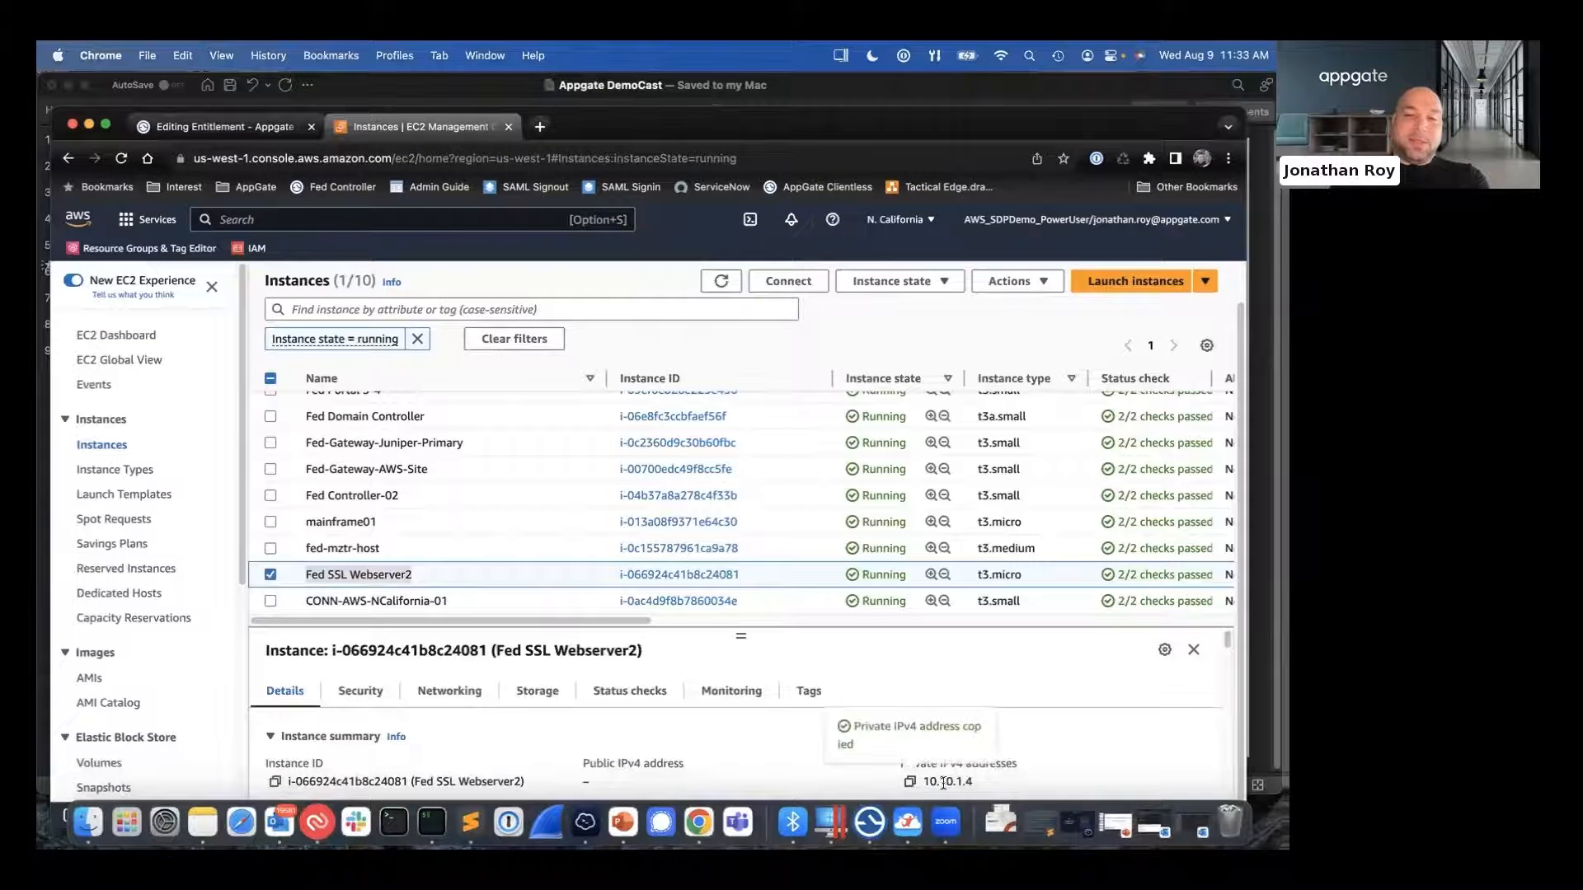
- Show the tags of Fed SSL Webserver2 and highlight the app key and its dev-databricks value
left_click(816, 697)
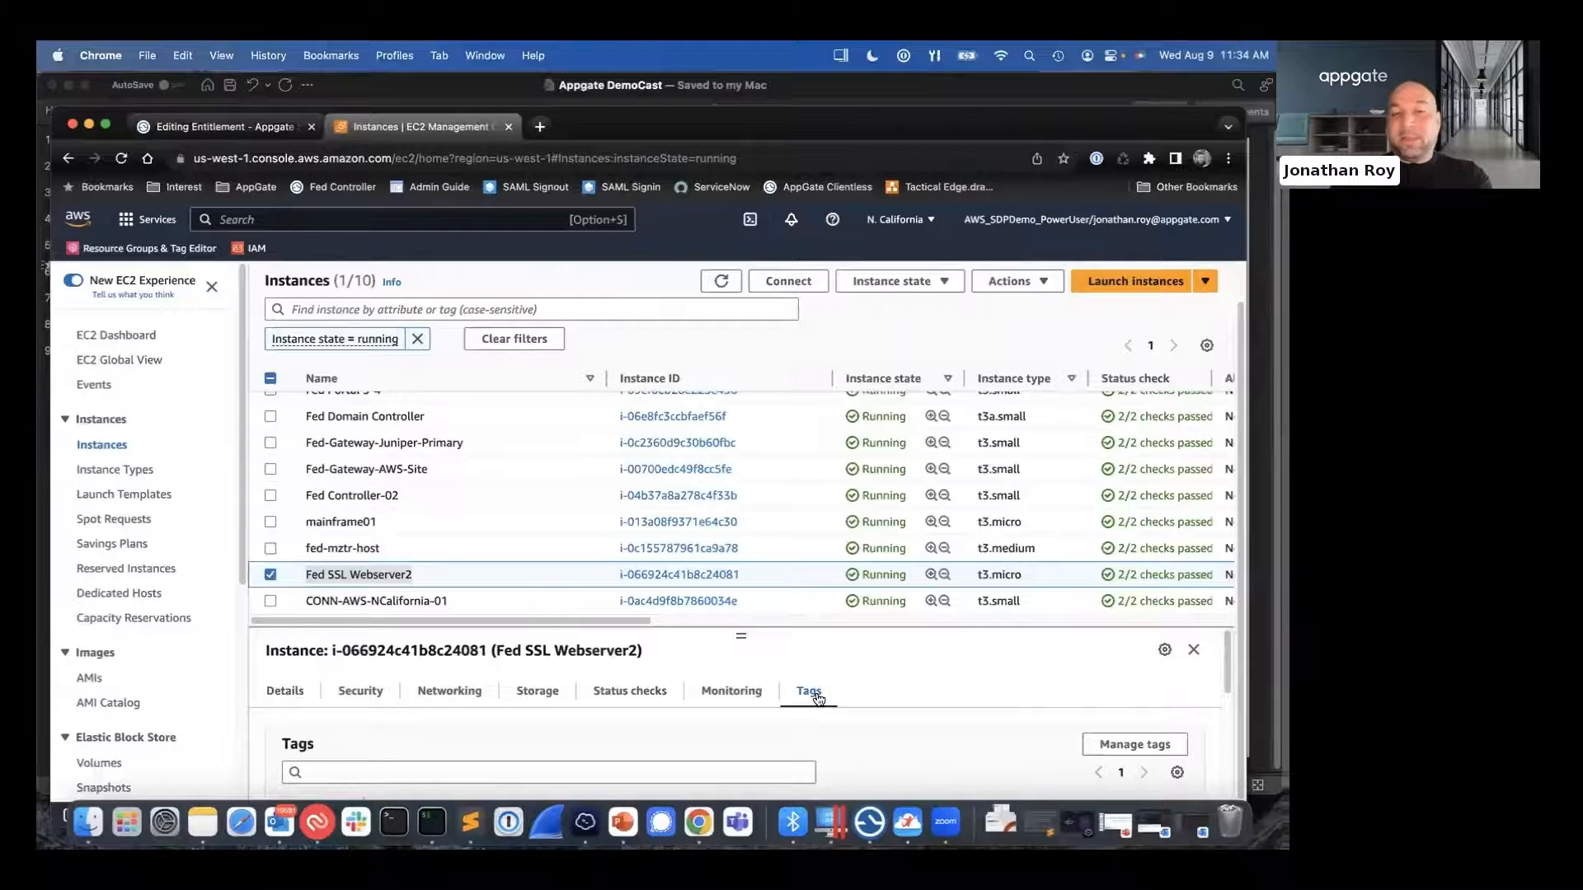
scroll(815, 709, "down", 2)
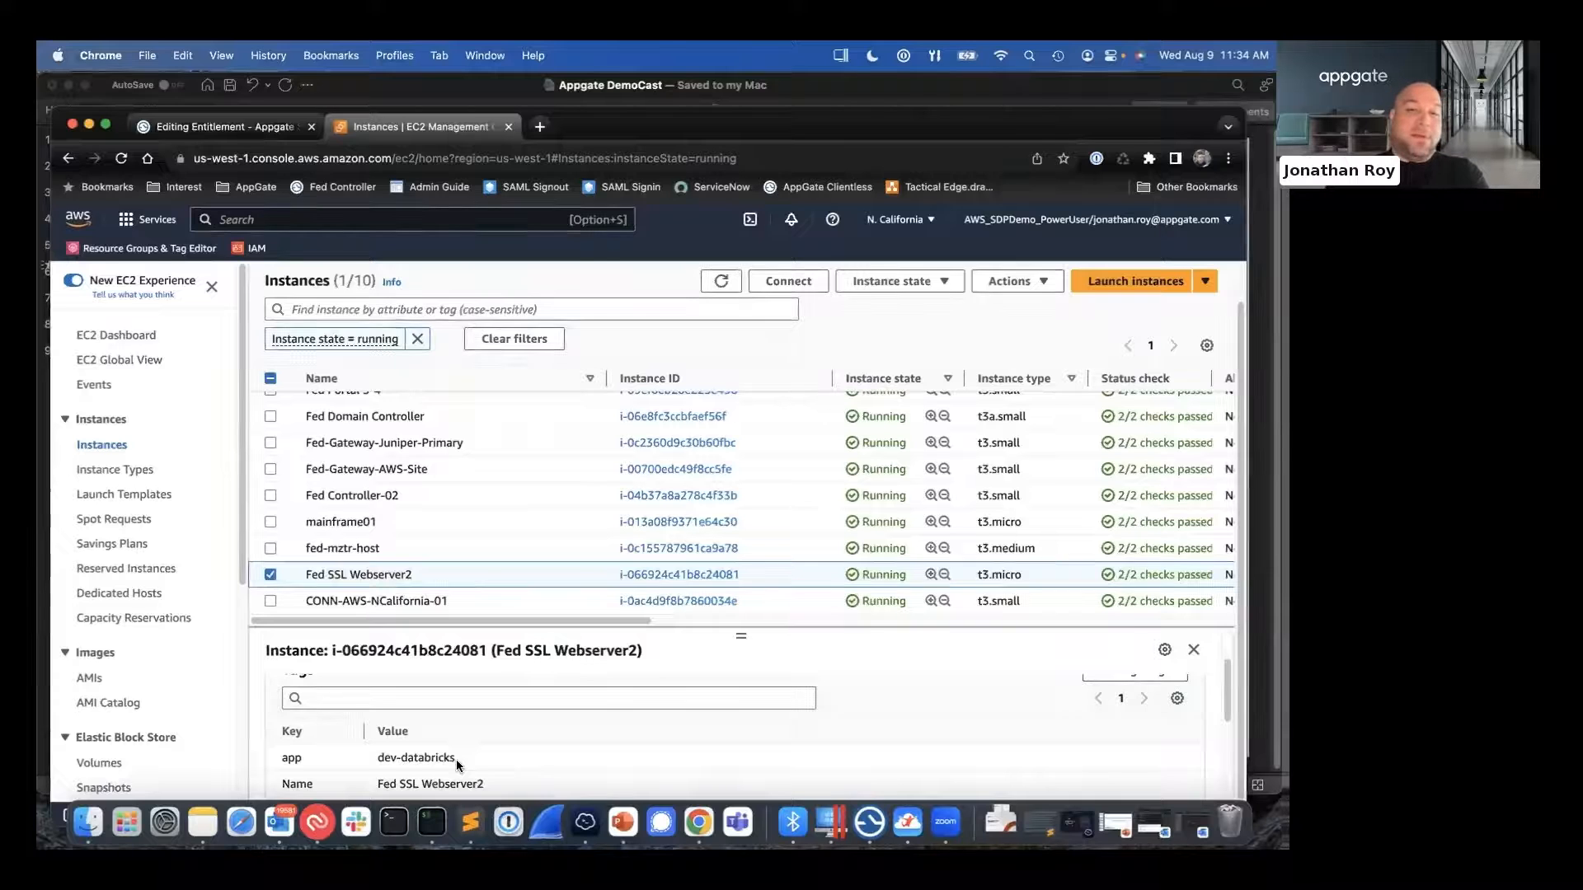
left_click_drag(455, 759, 280, 762)
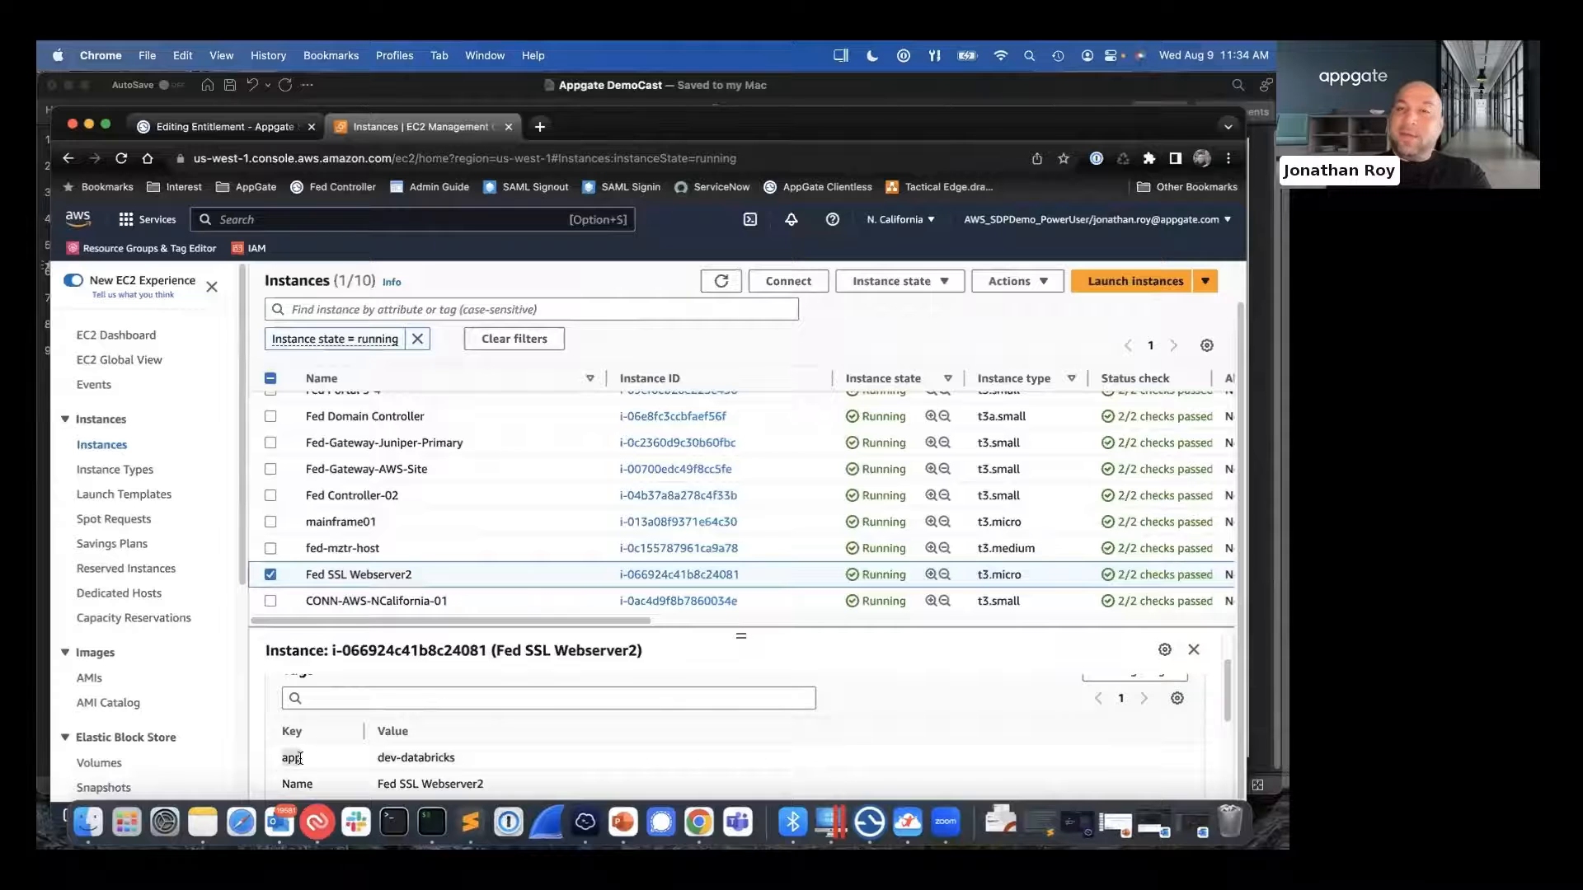
left_click_drag(456, 758, 381, 757)
left_click(396, 762)
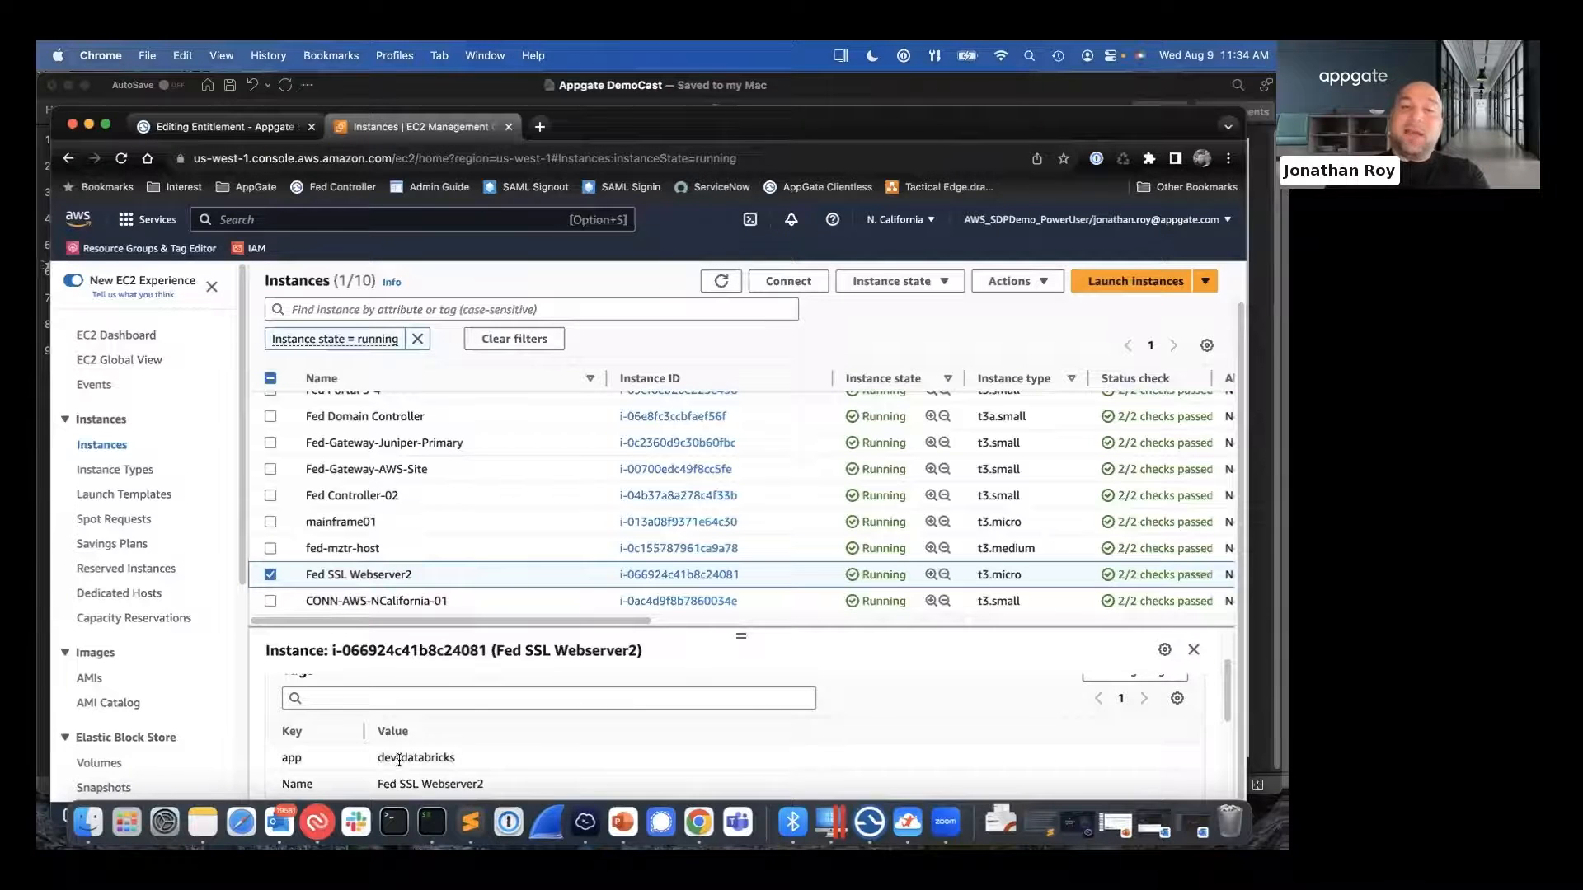
left_click_drag(458, 759, 403, 759)
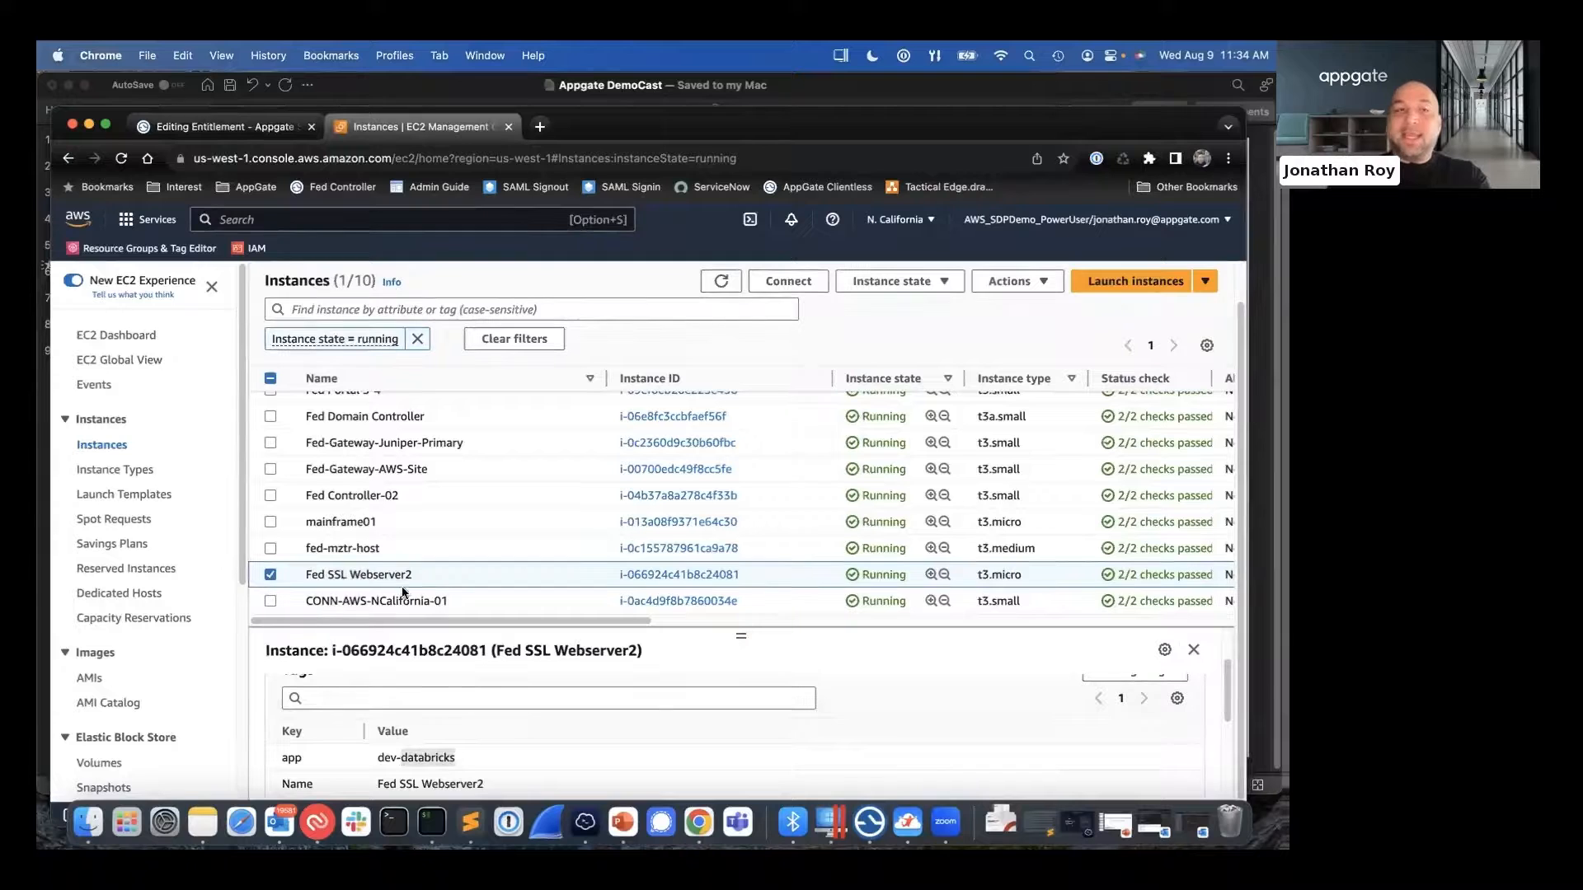
- Return to the Appgate entitlement action and add databricks.lab.io as a second host on its own line
left_click(222, 129)
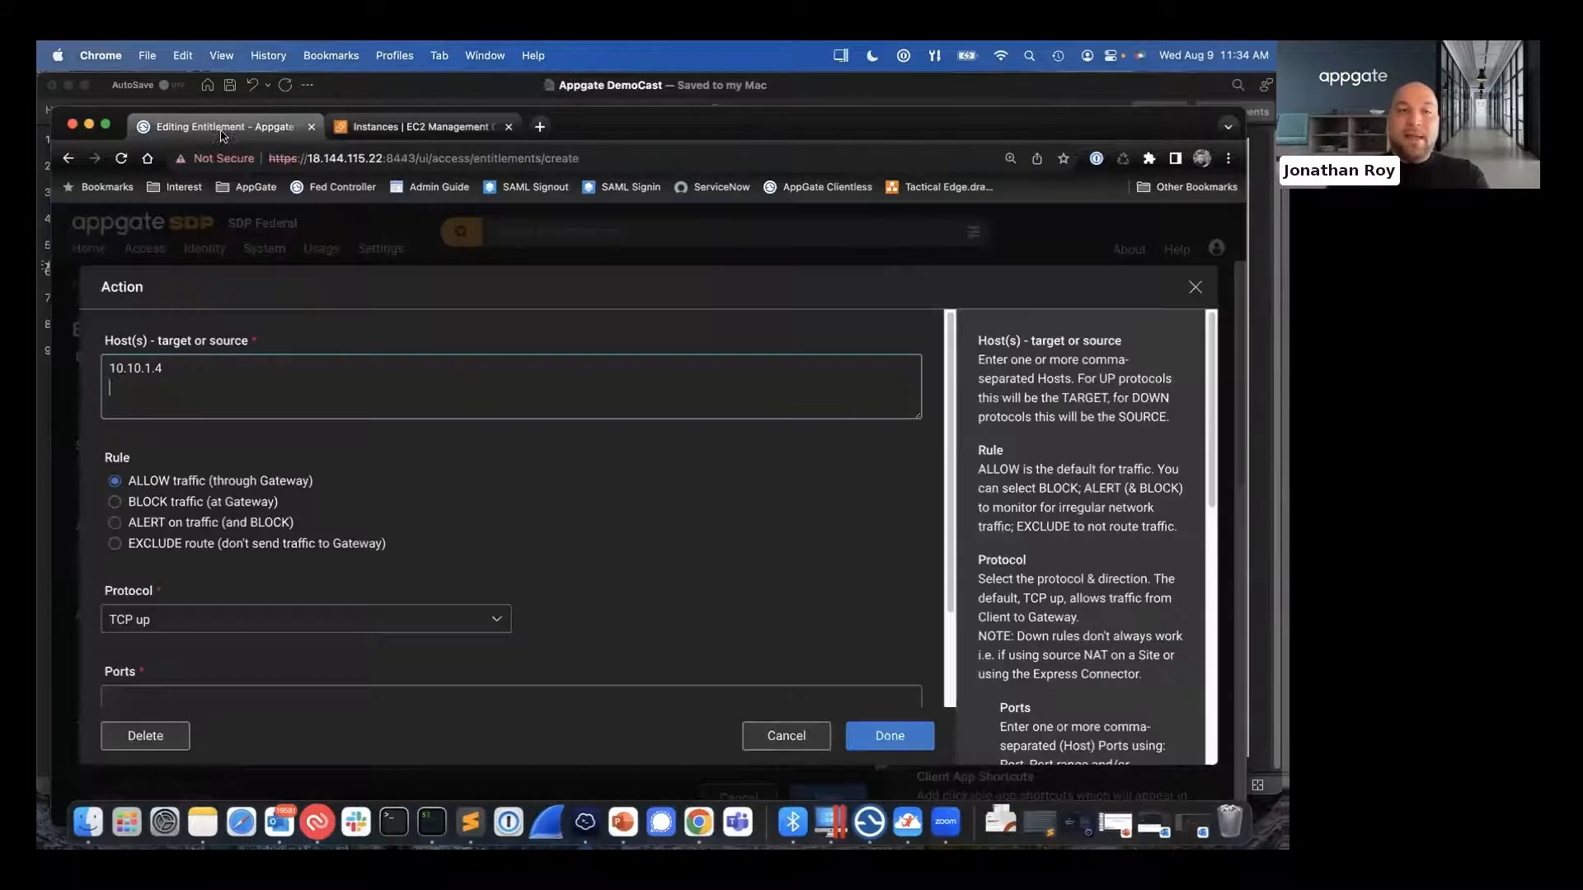
left_click_drag(137, 345, 239, 352)
left_click(196, 371)
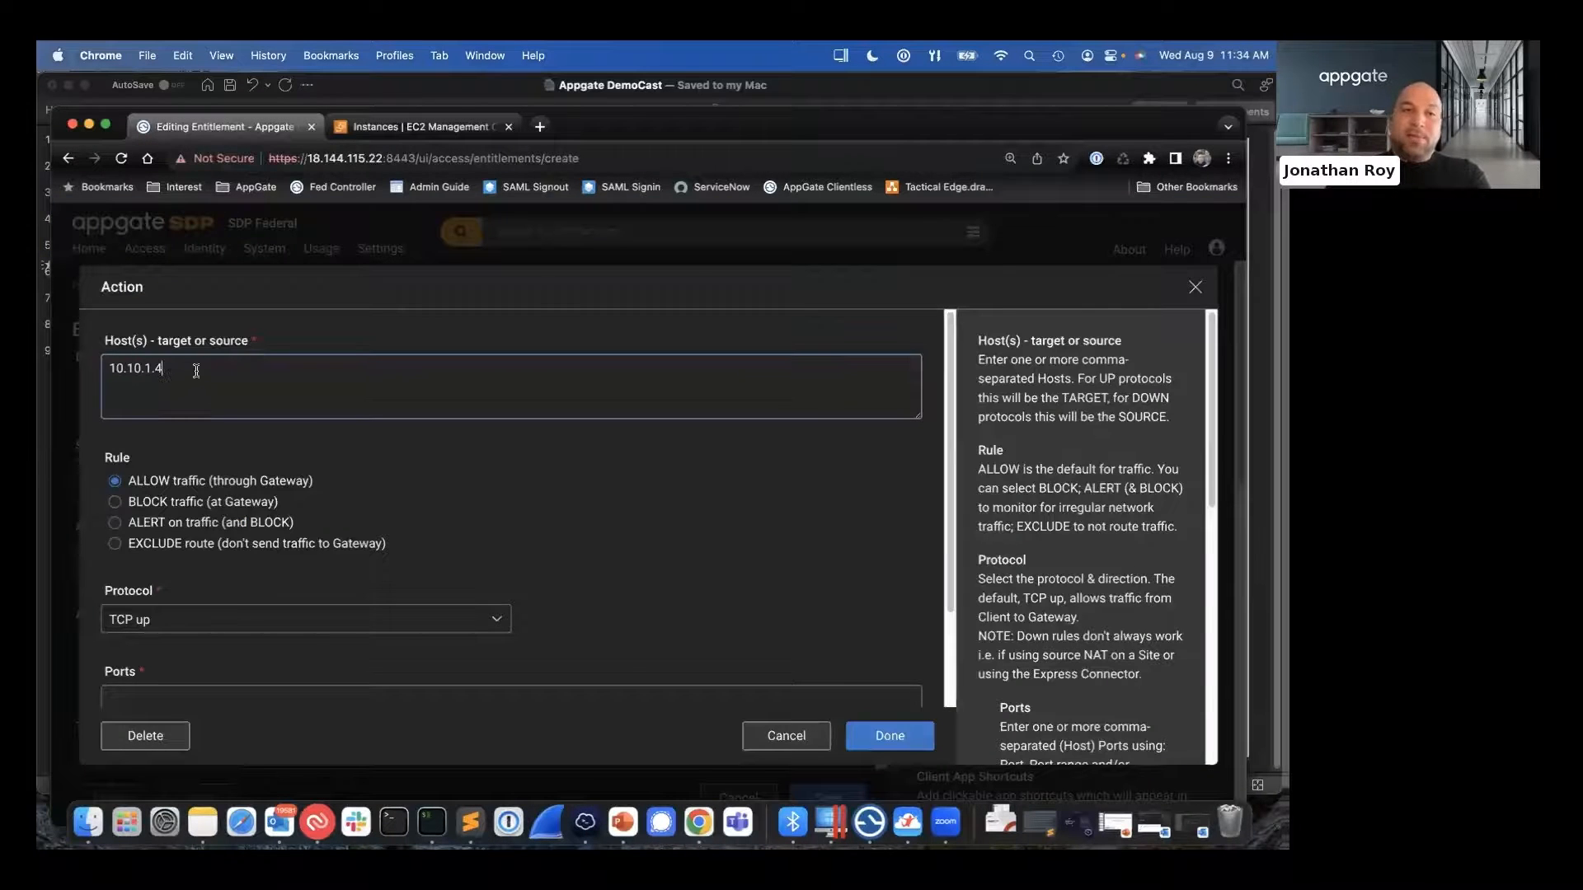
key("Return")
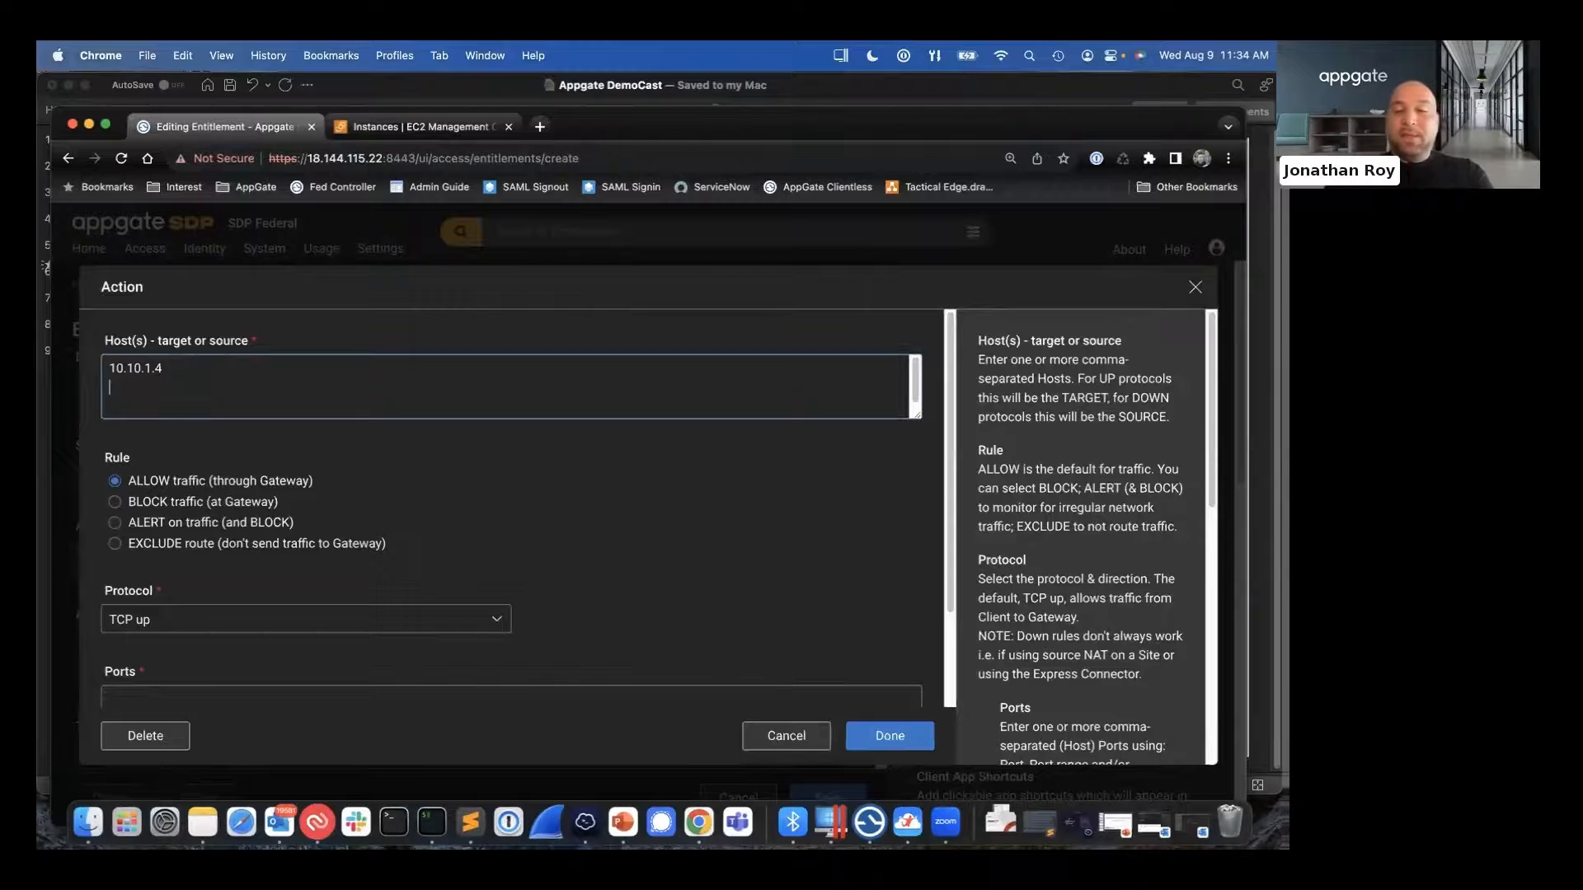
type("databricks.")
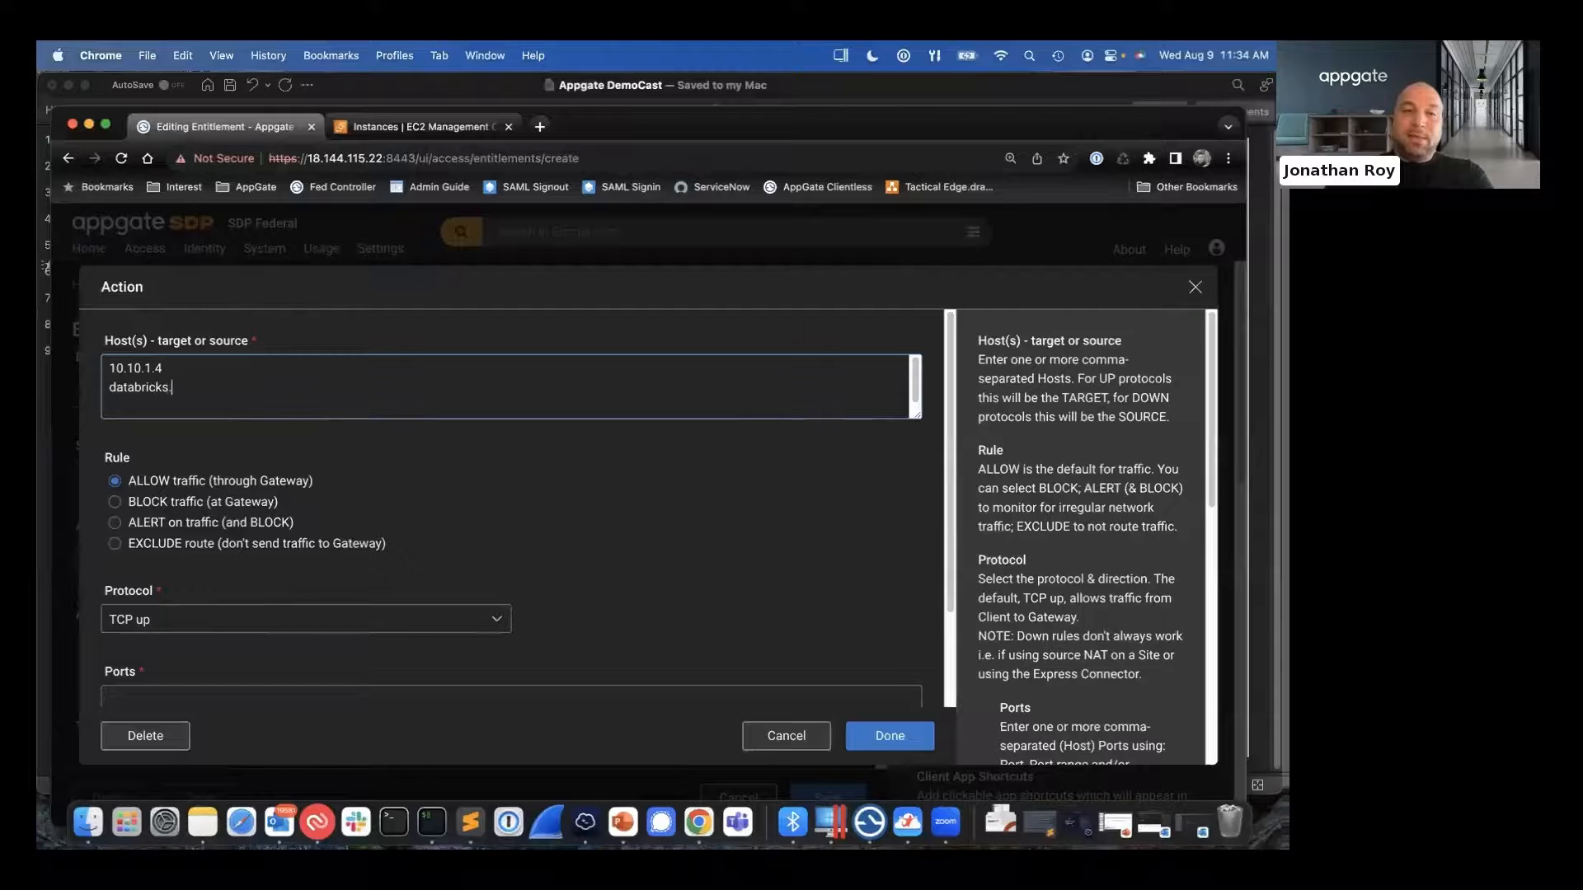
type("lab.")
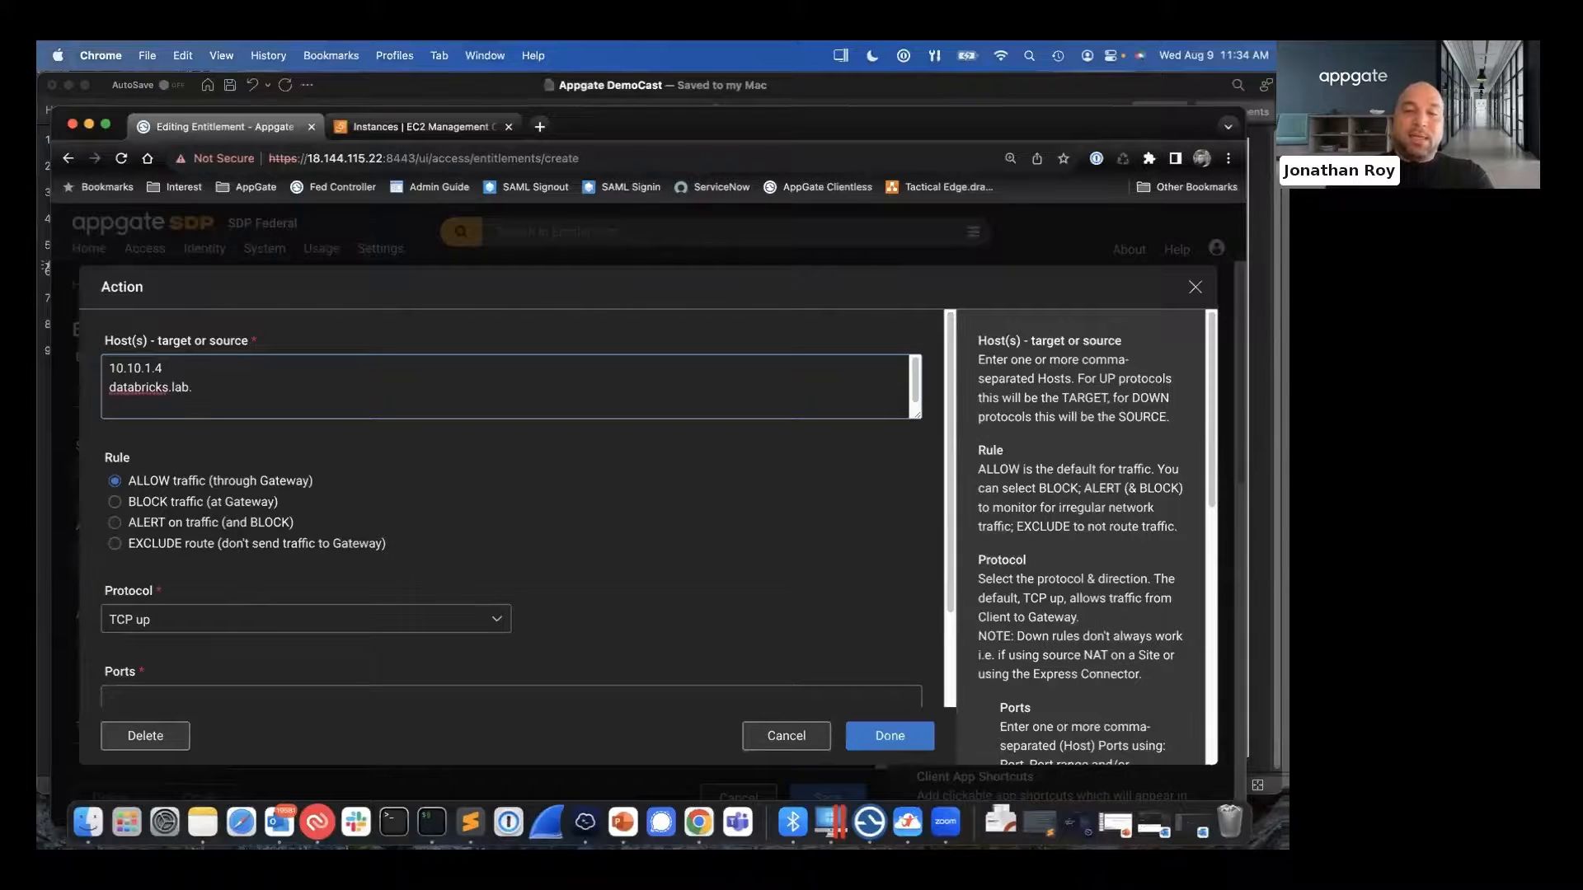
type("io")
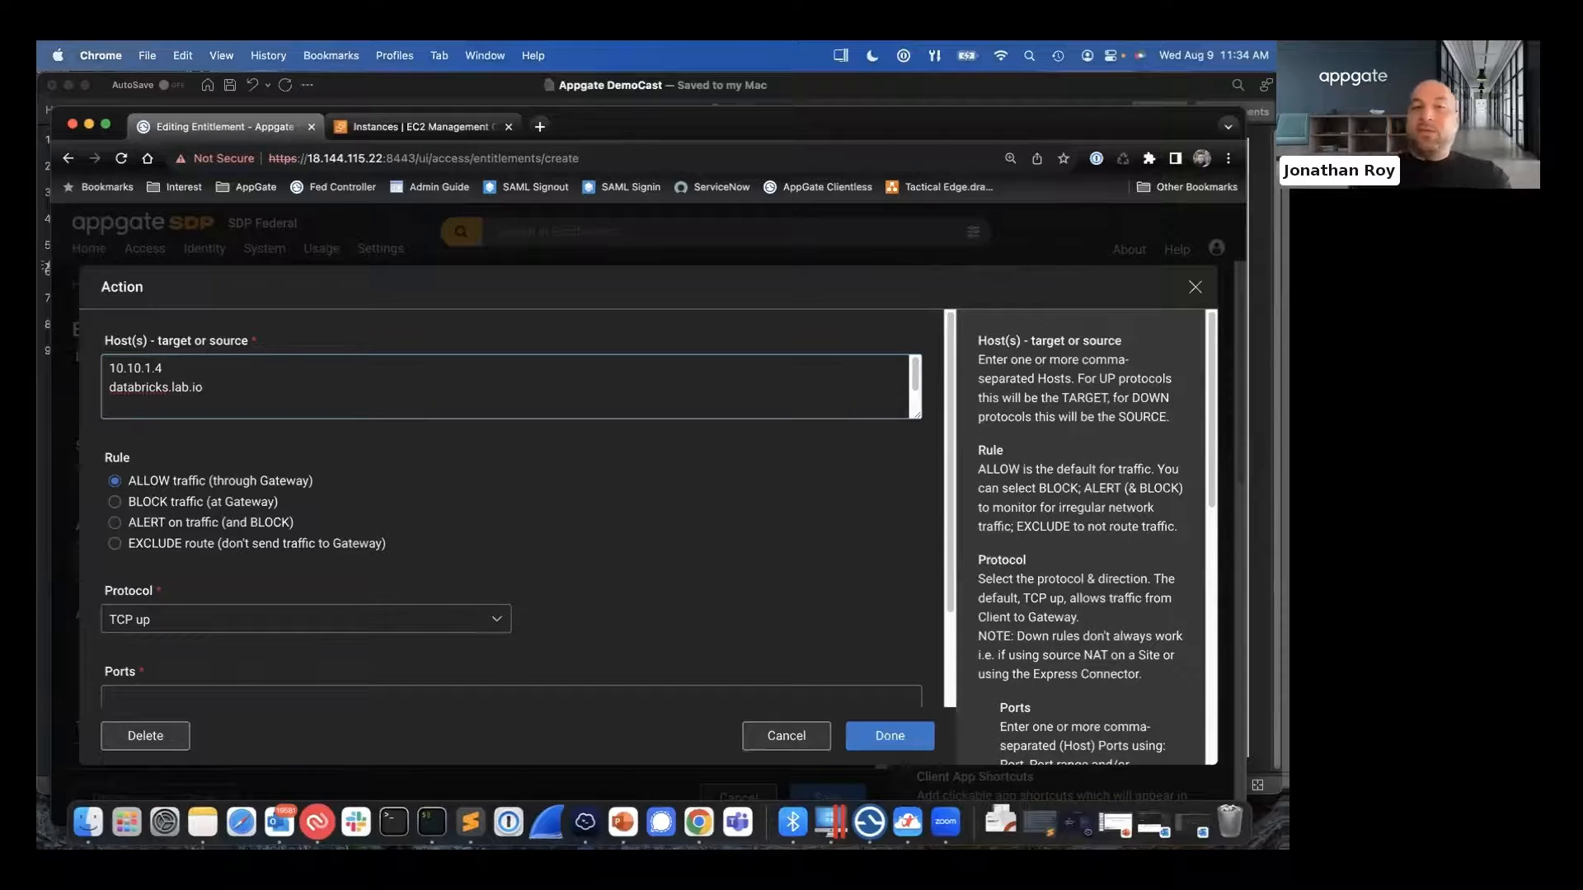
- Add aws://tag:app=databricks as a third target host on its own line in the action
key("Return")
type("aws://")
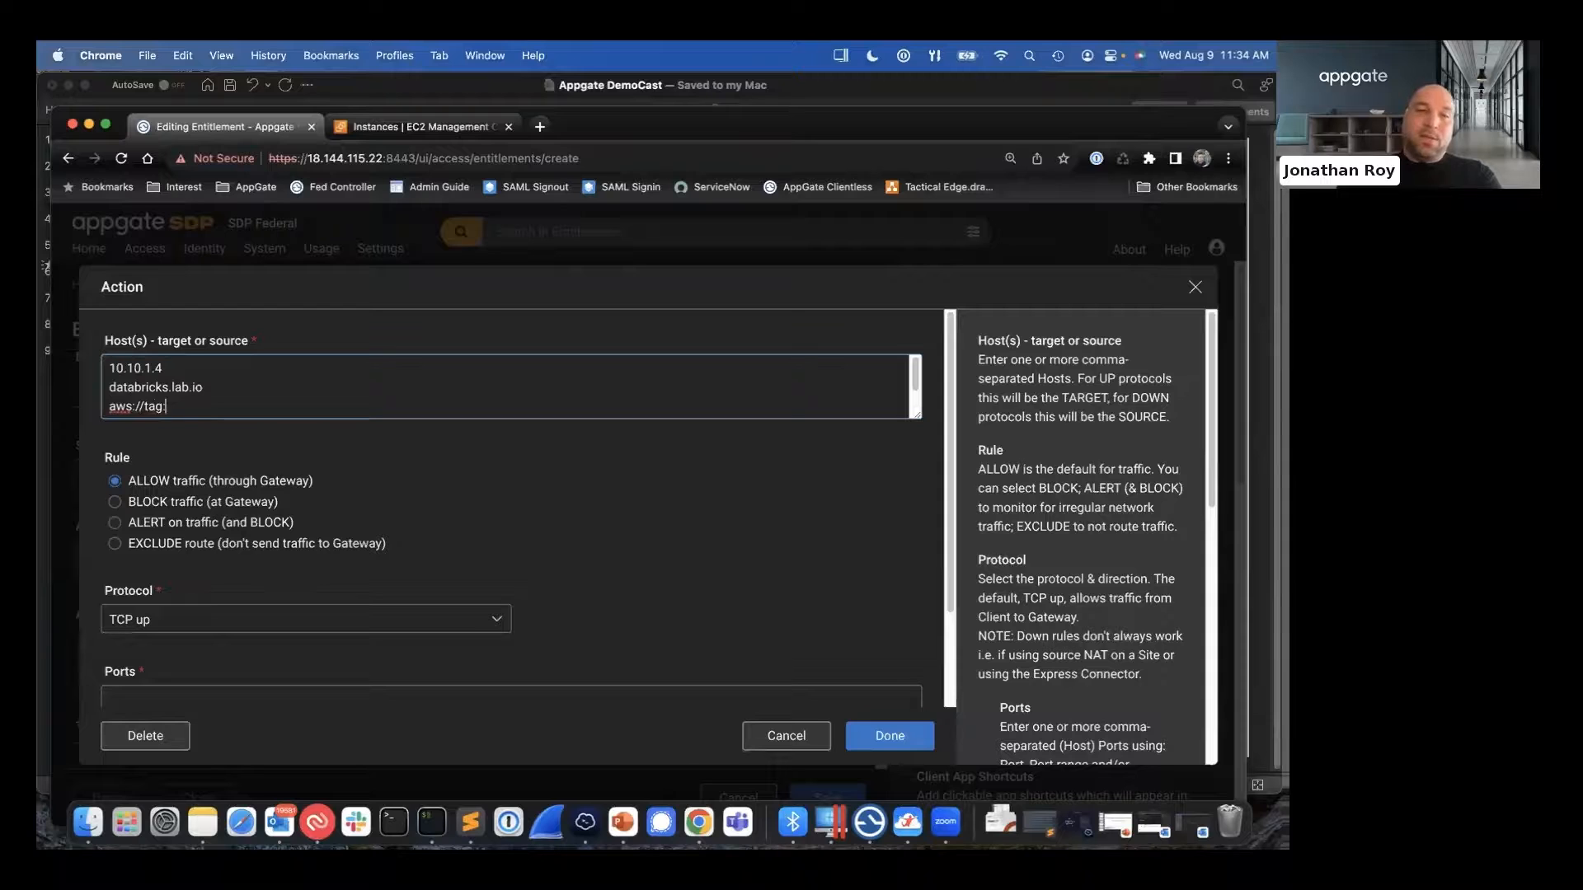
type("tag:a")
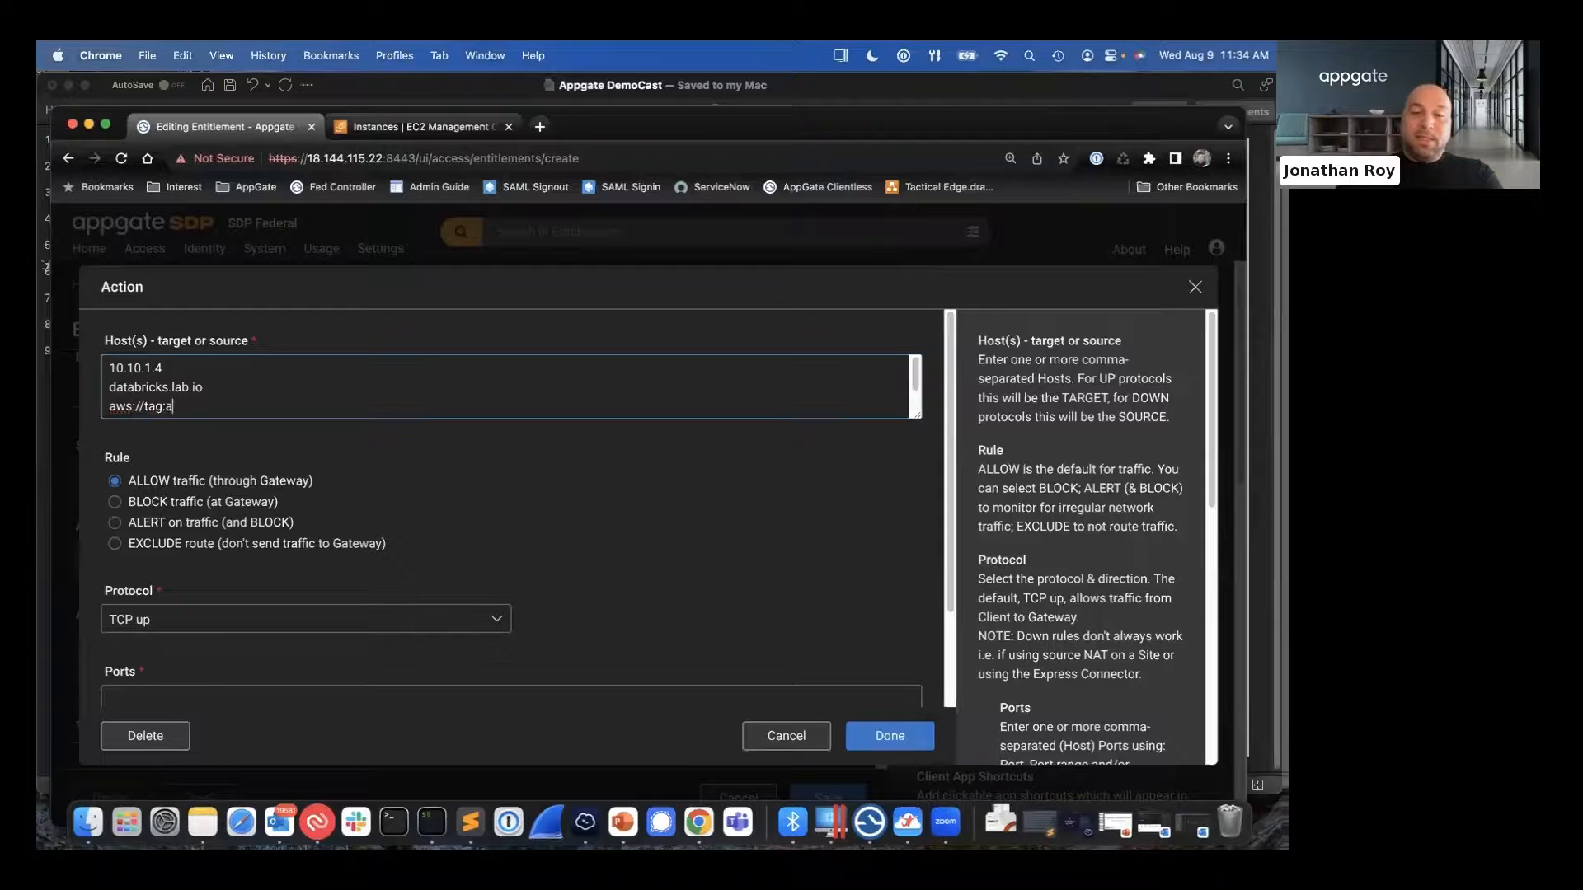
type("pp=data")
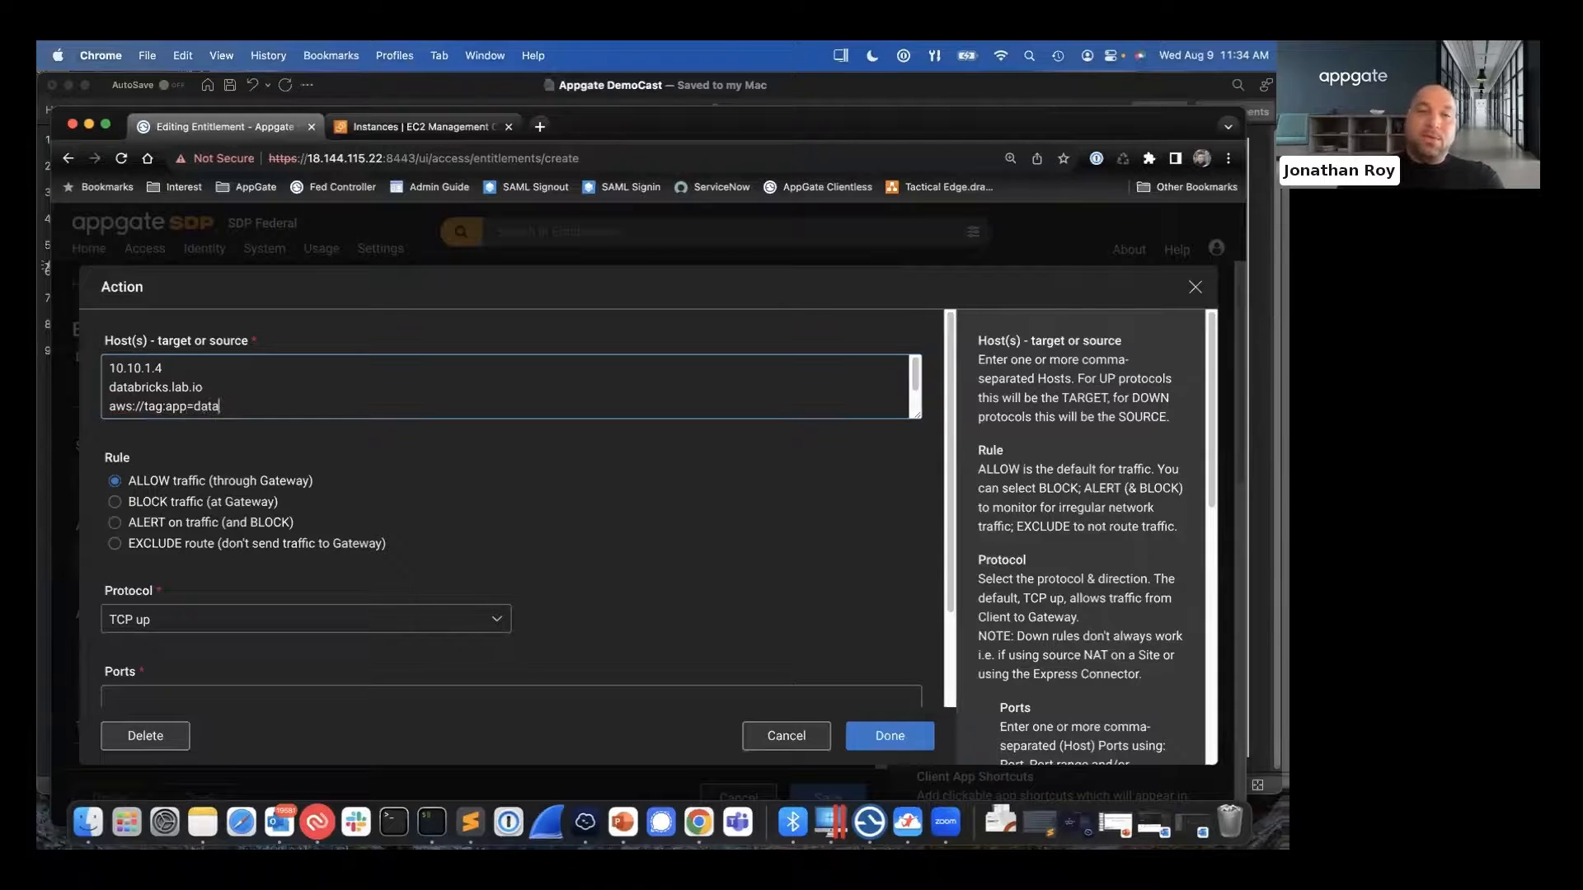
type("bricks")
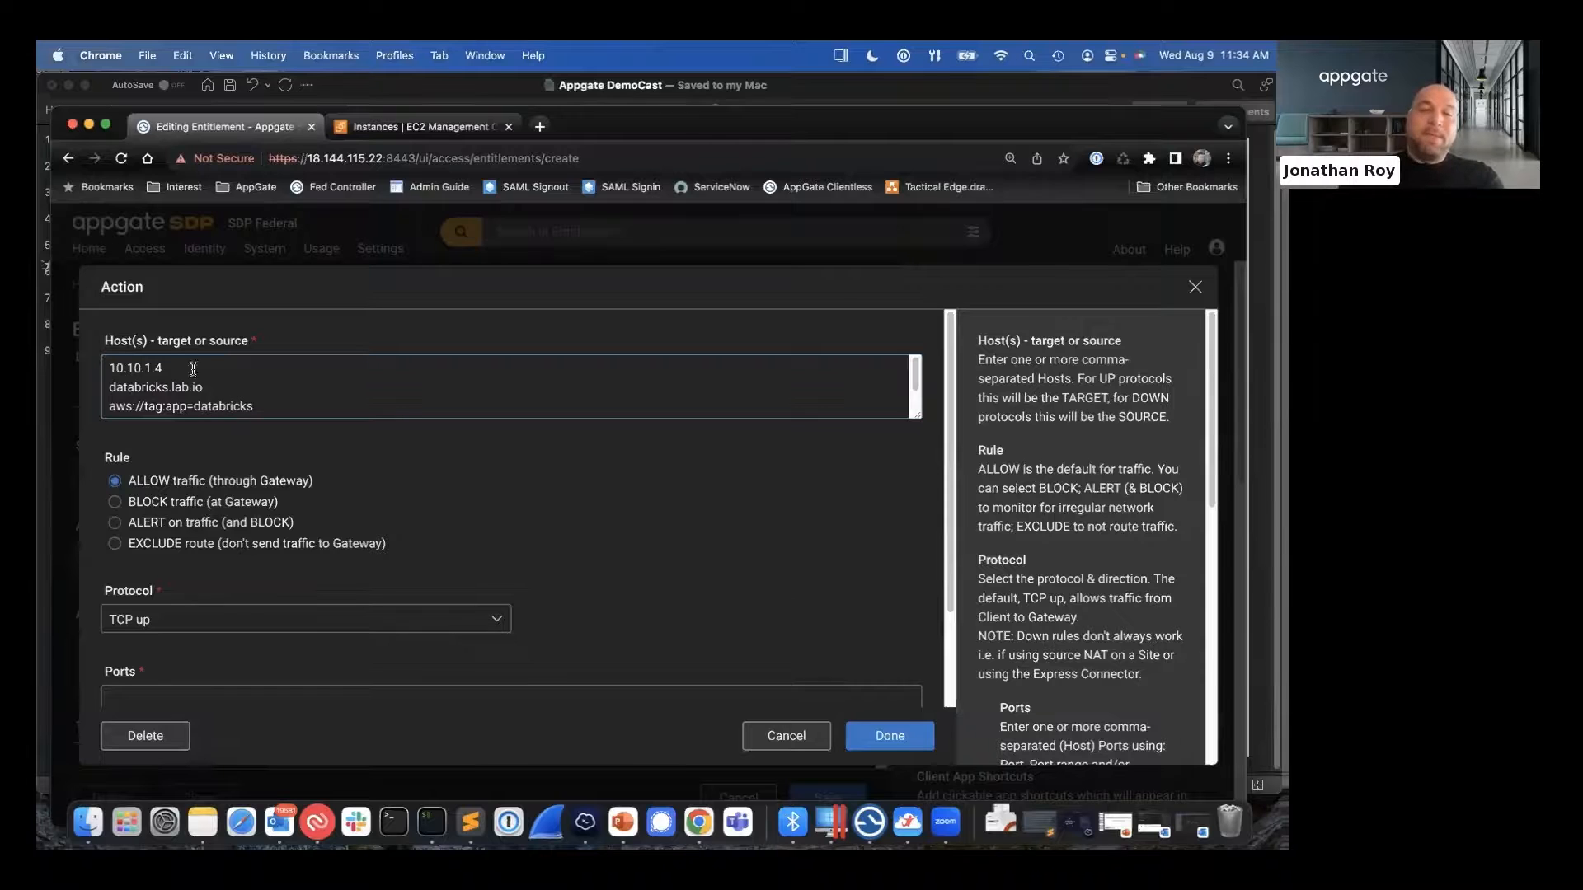
- Highlight the AWS tag host entry and compare it with the IP address and hostname entries in the hosts list
left_click_drag(253, 406, 106, 405)
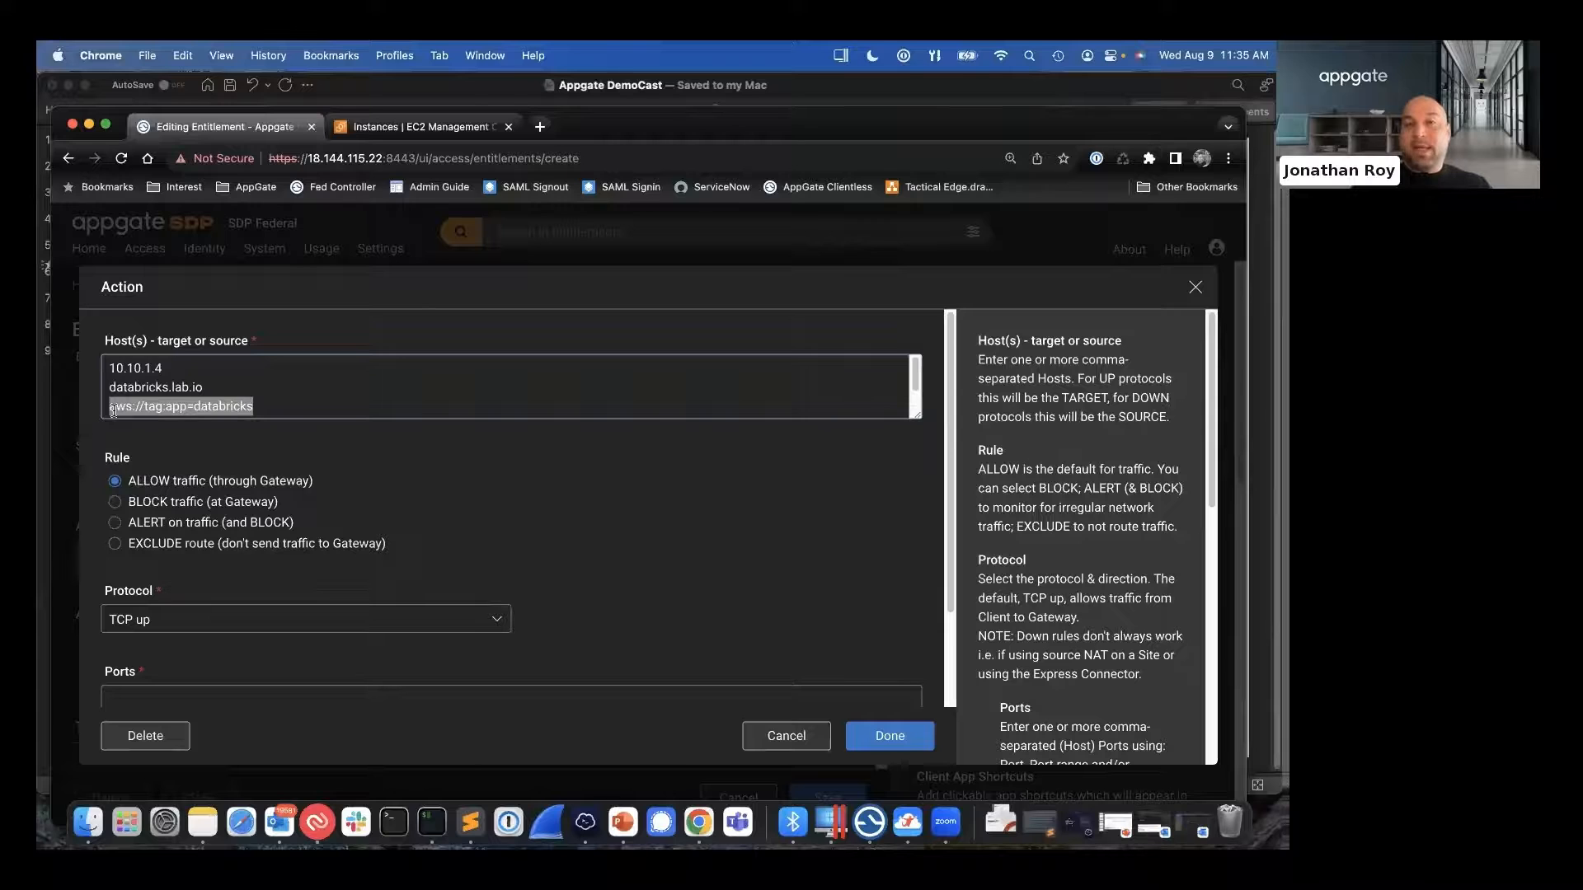
left_click(255, 405)
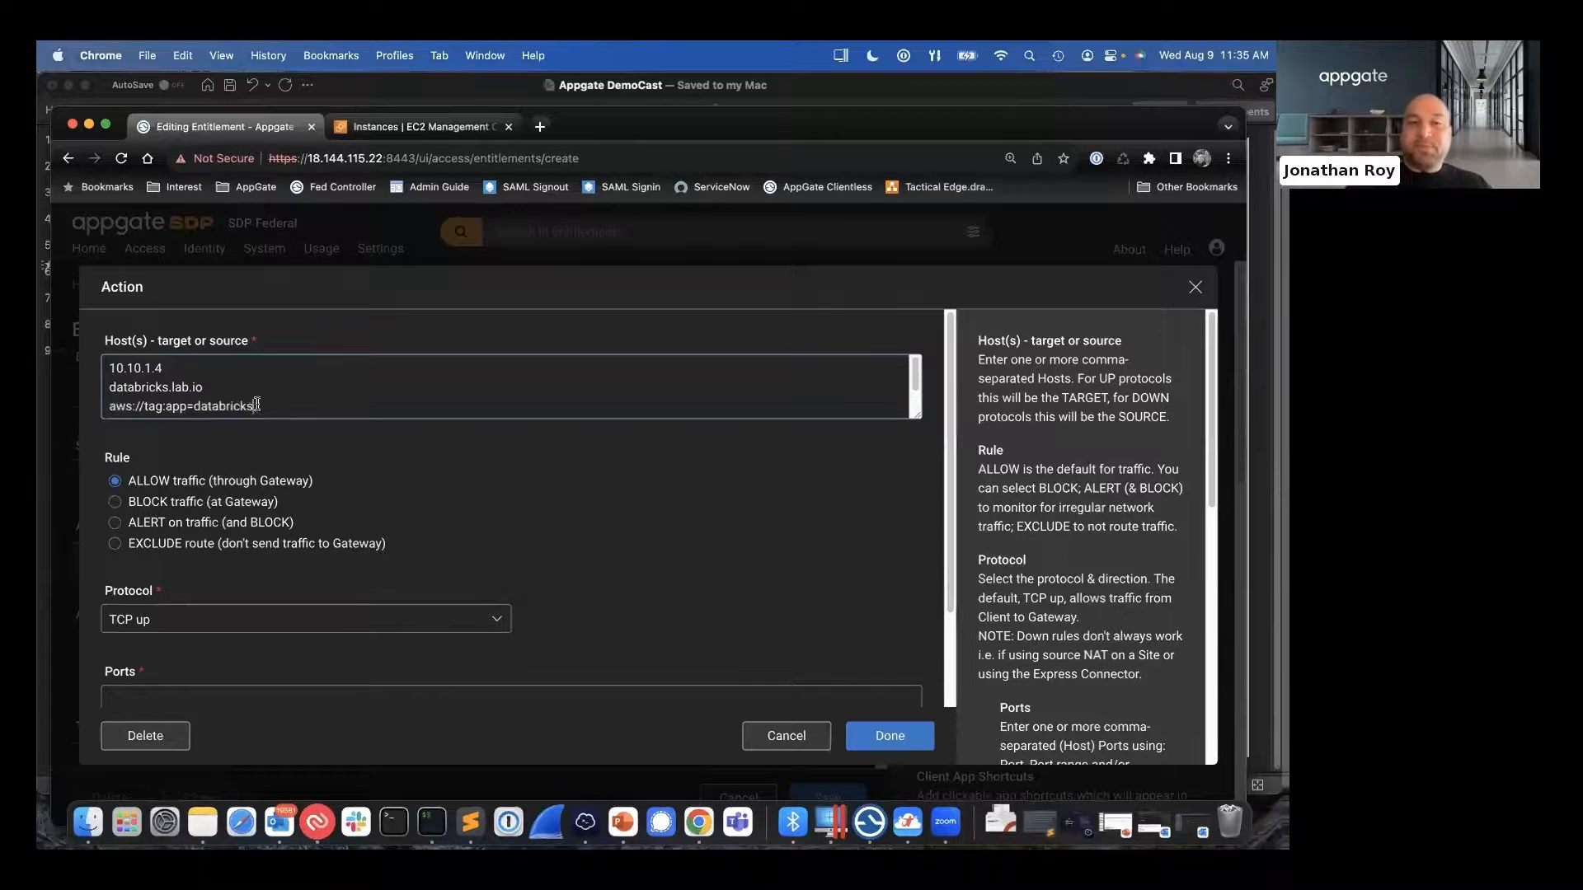
left_click(215, 391)
left_click_drag(215, 391, 111, 371)
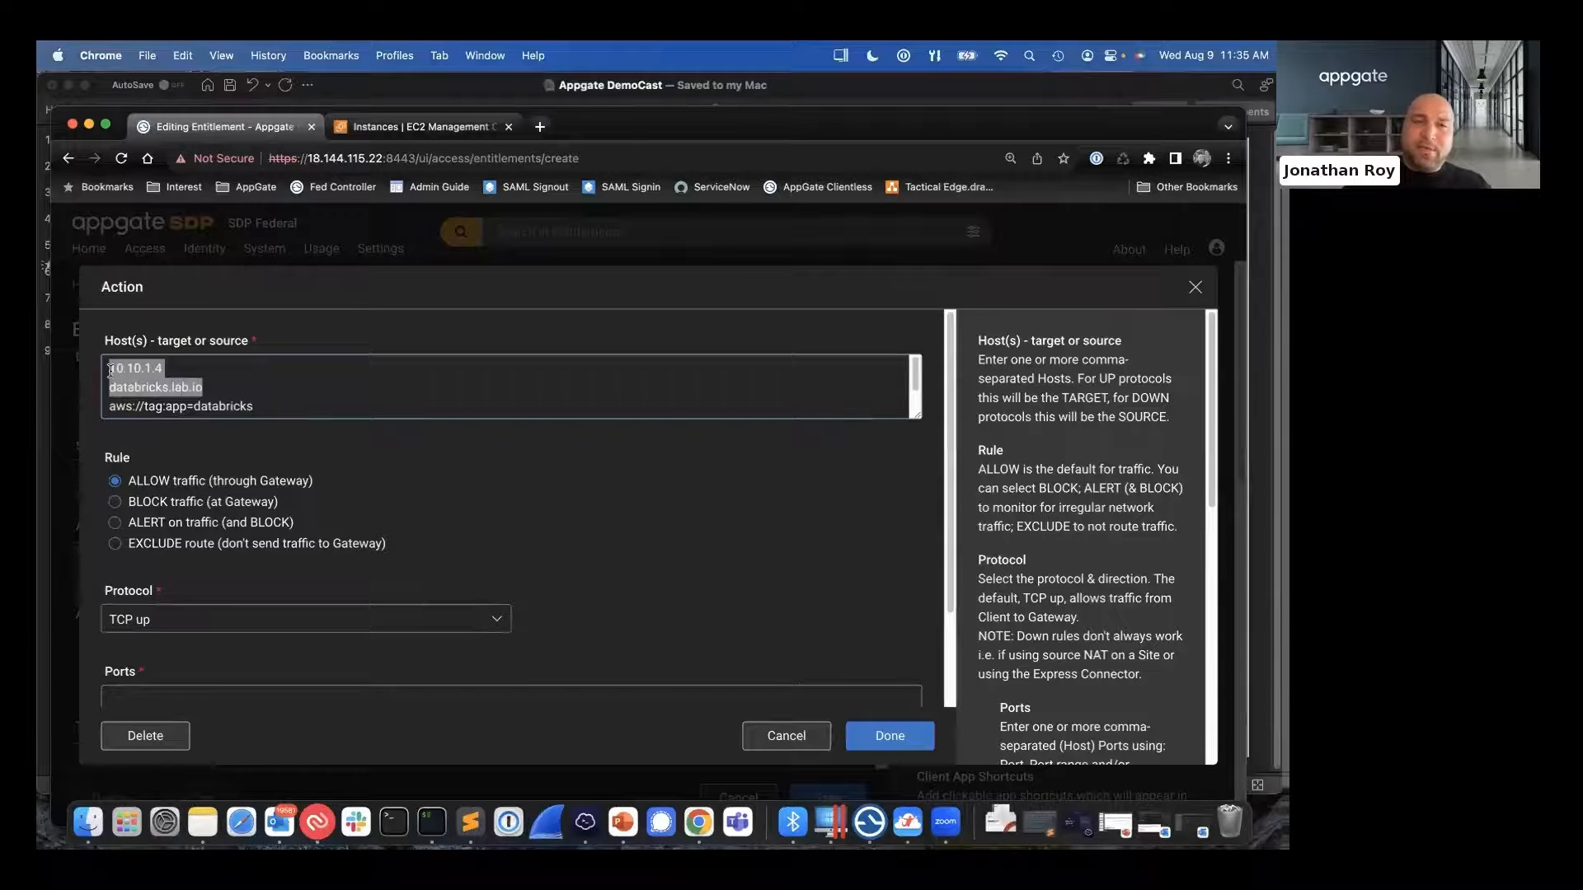
left_click(224, 394)
left_click_drag(222, 393, 111, 389)
left_click_drag(258, 404, 99, 387)
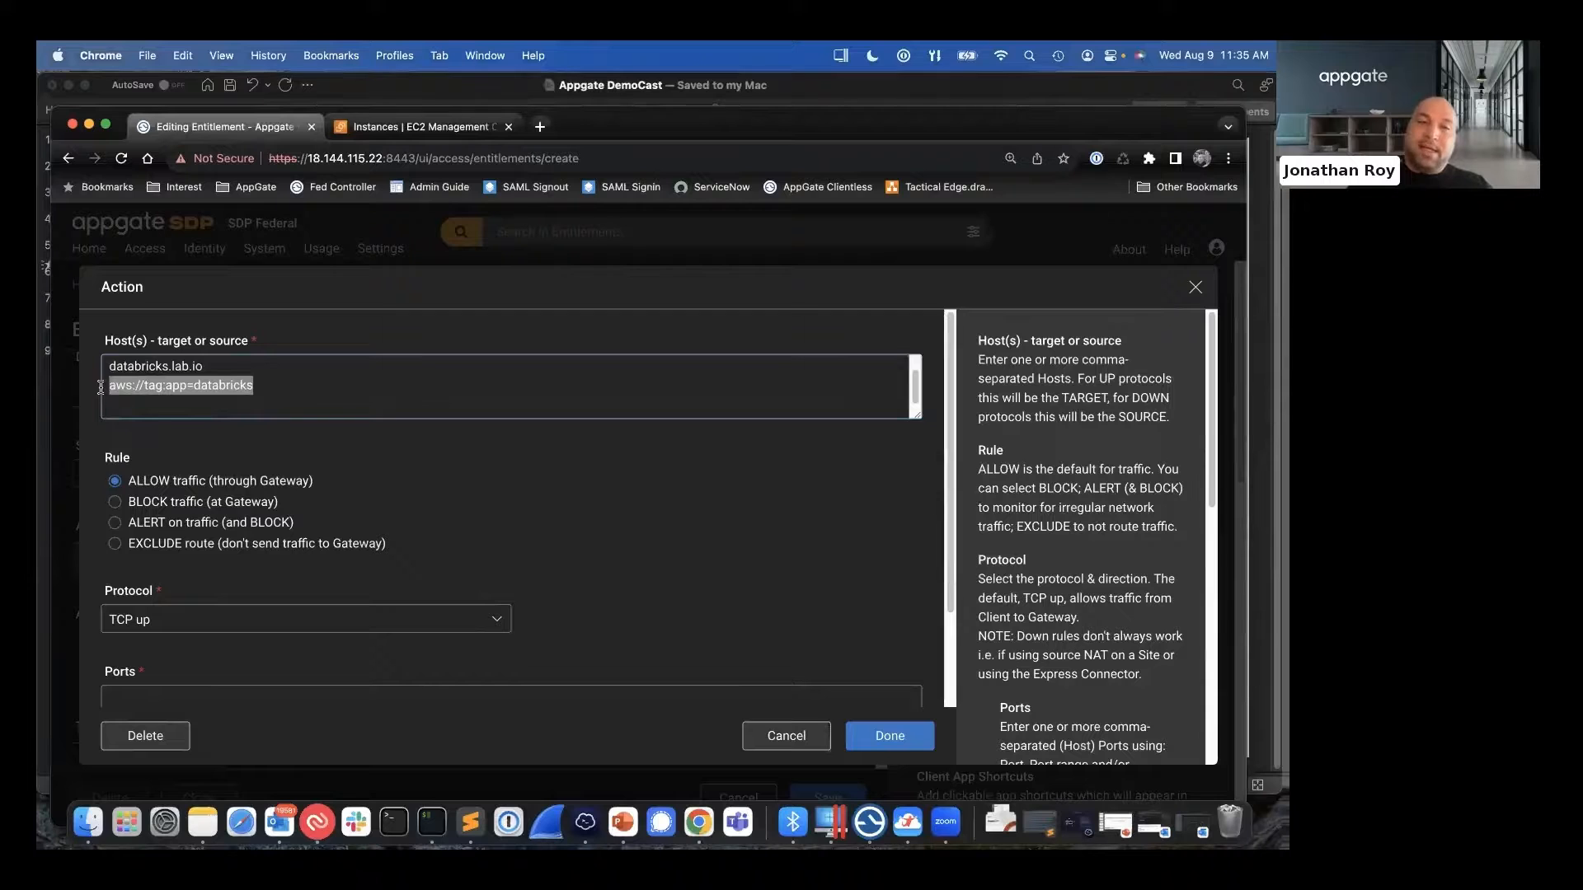
- Set the action's protocol to ICMP up with types 0-255 and finish the action
scroll(560, 511, "down", 1)
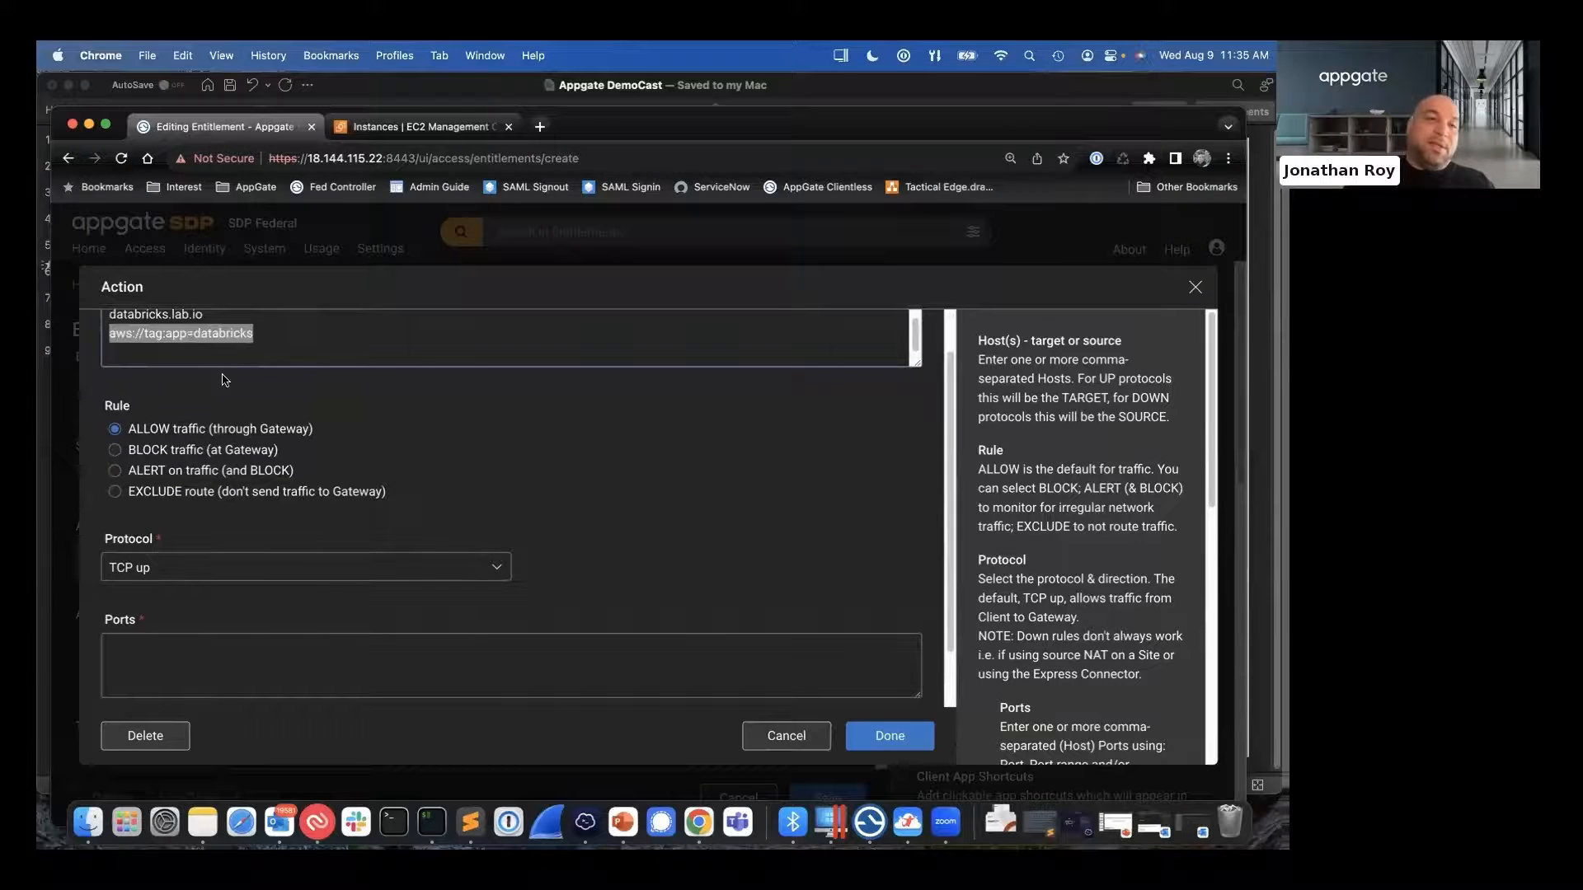
scroll(216, 462, "up", 1)
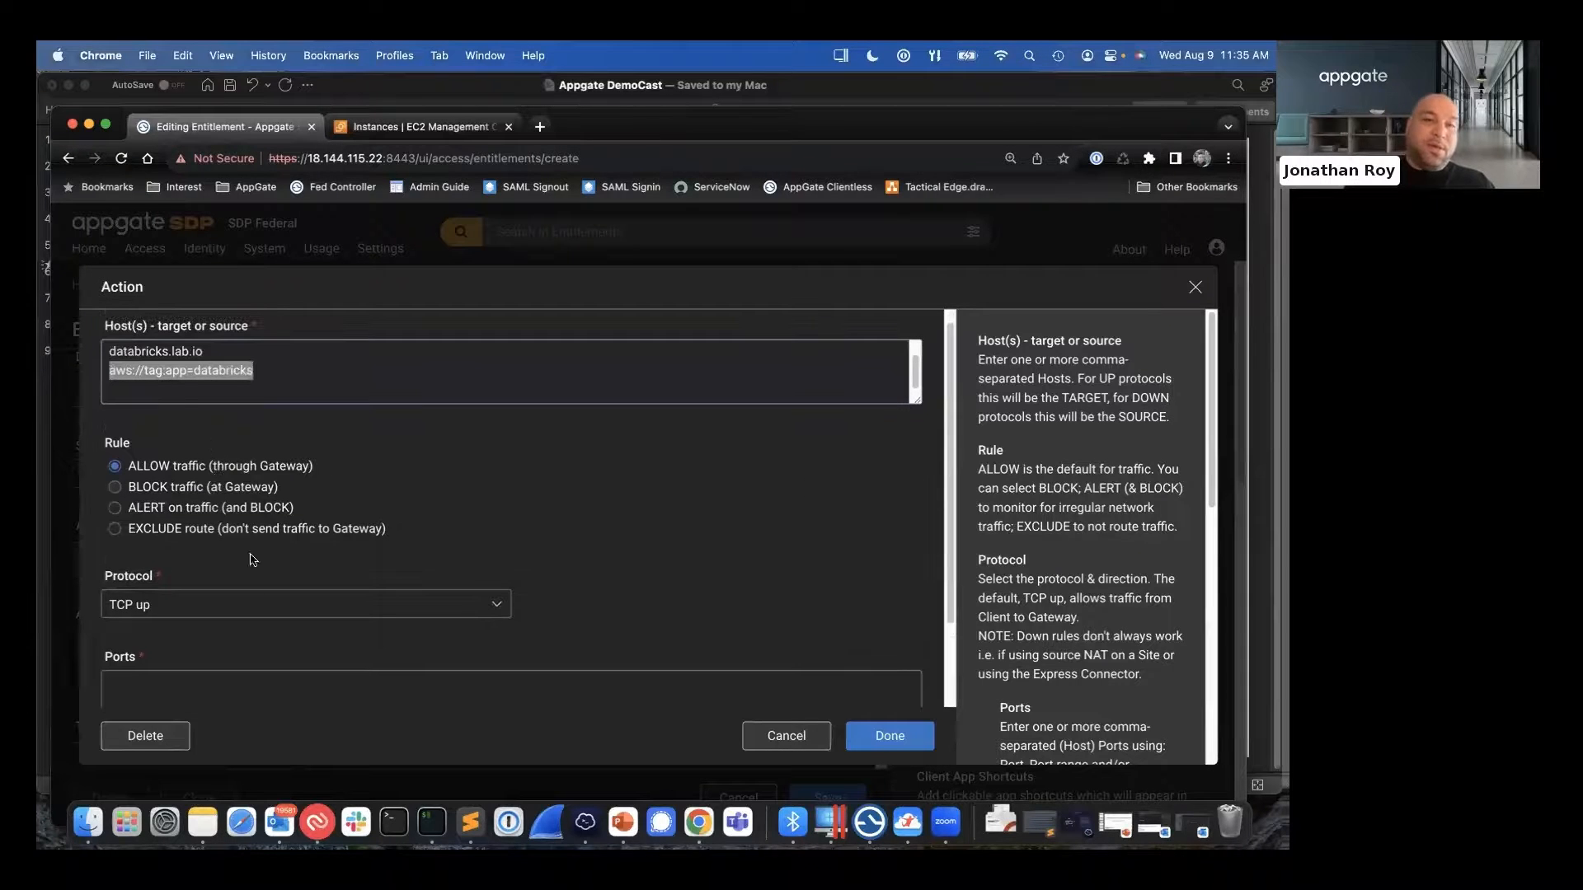
left_click(253, 607)
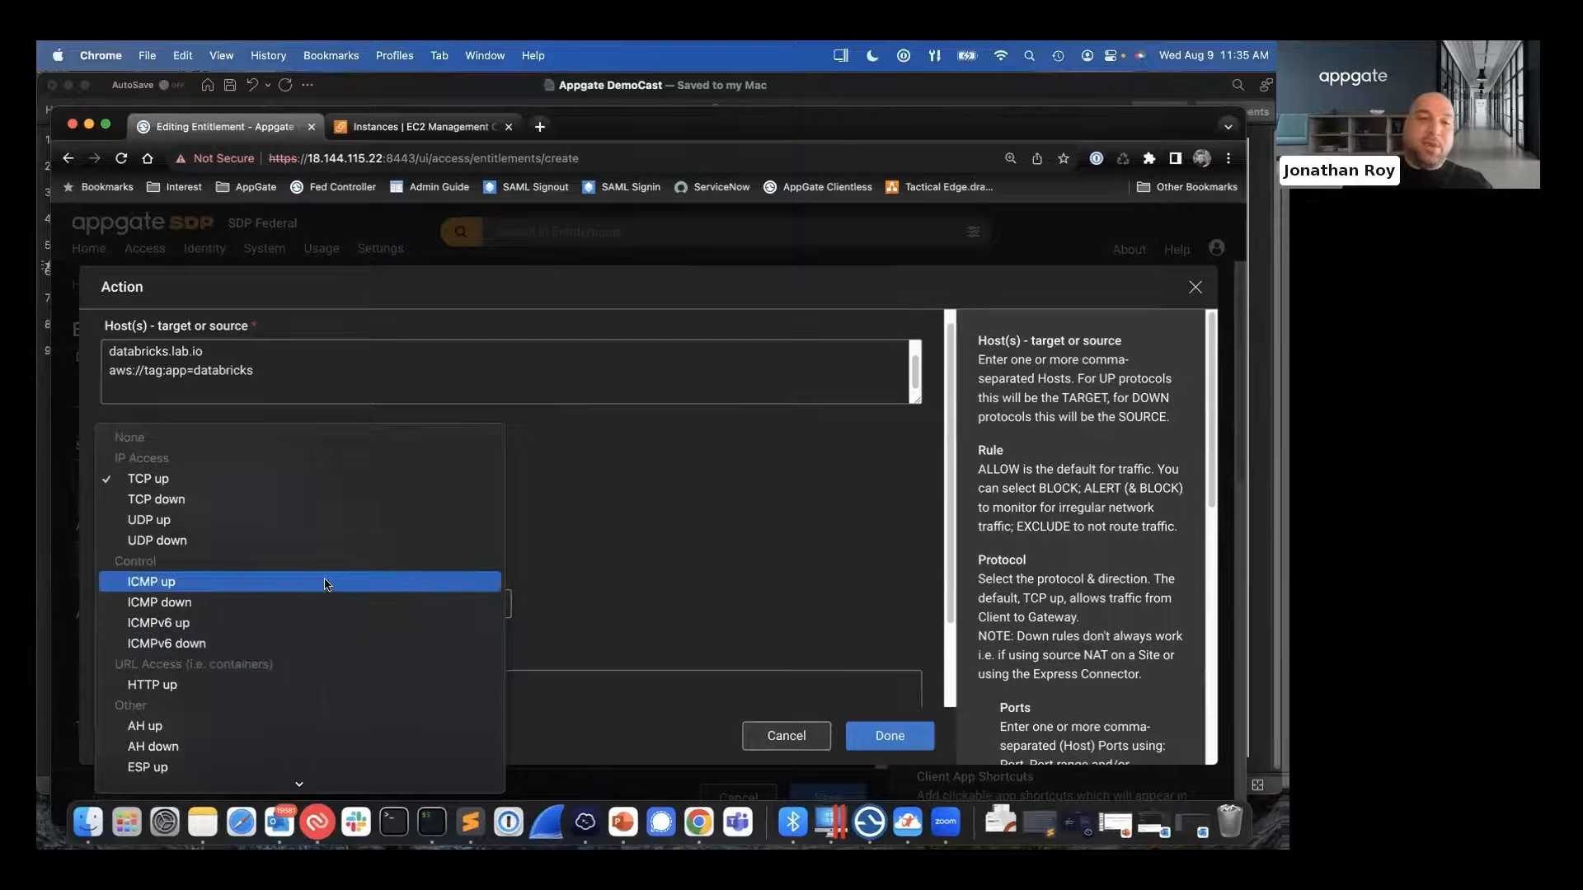
left_click(328, 584)
left_click(252, 688)
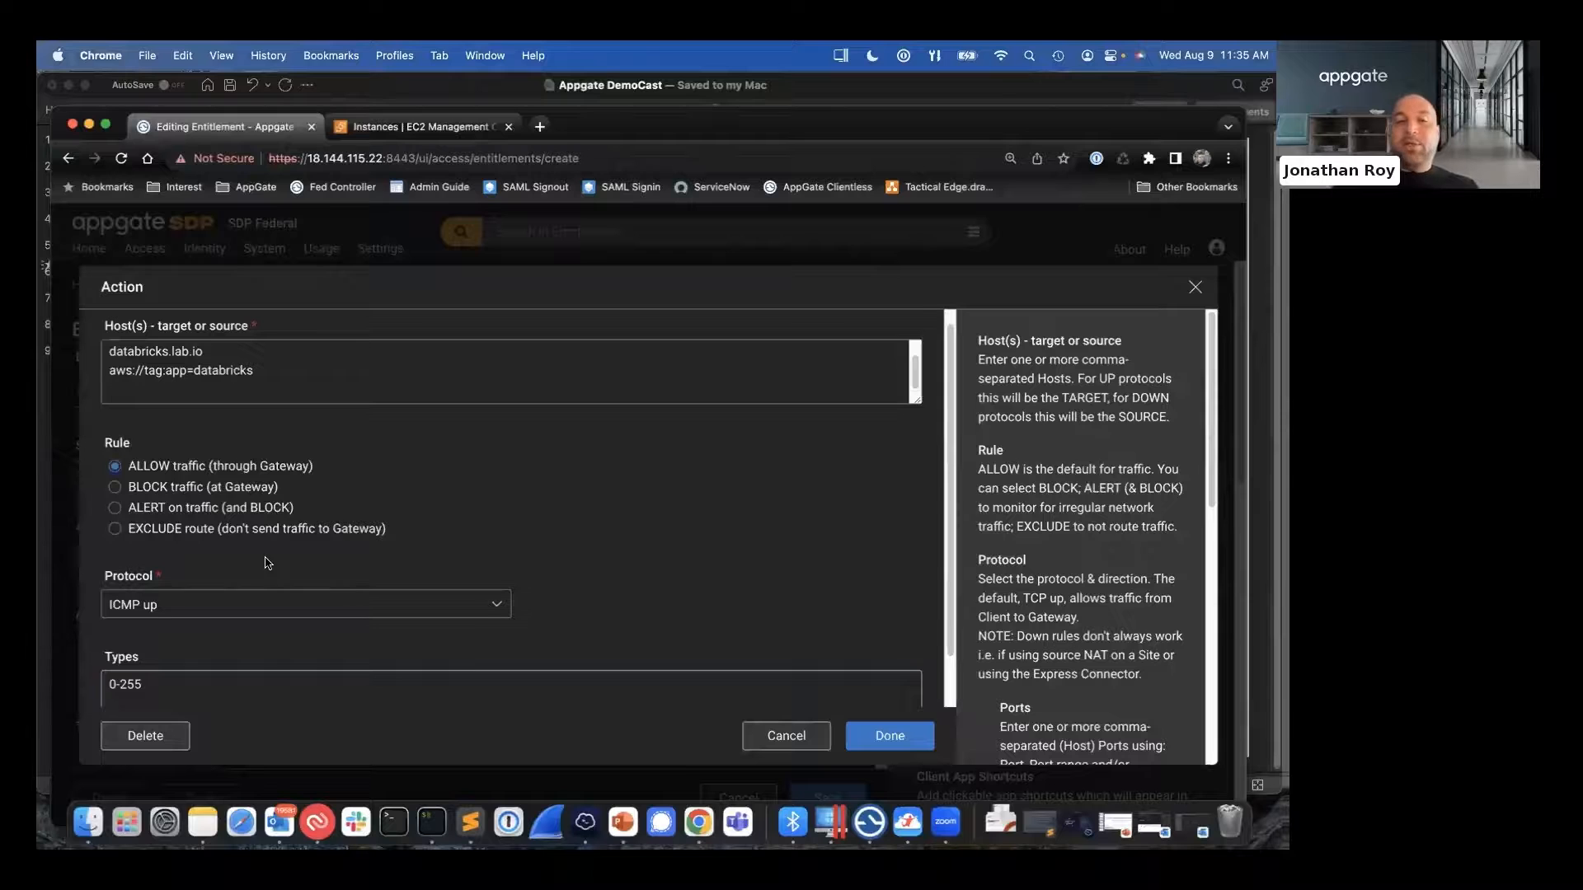
scroll(266, 564, "down", 2)
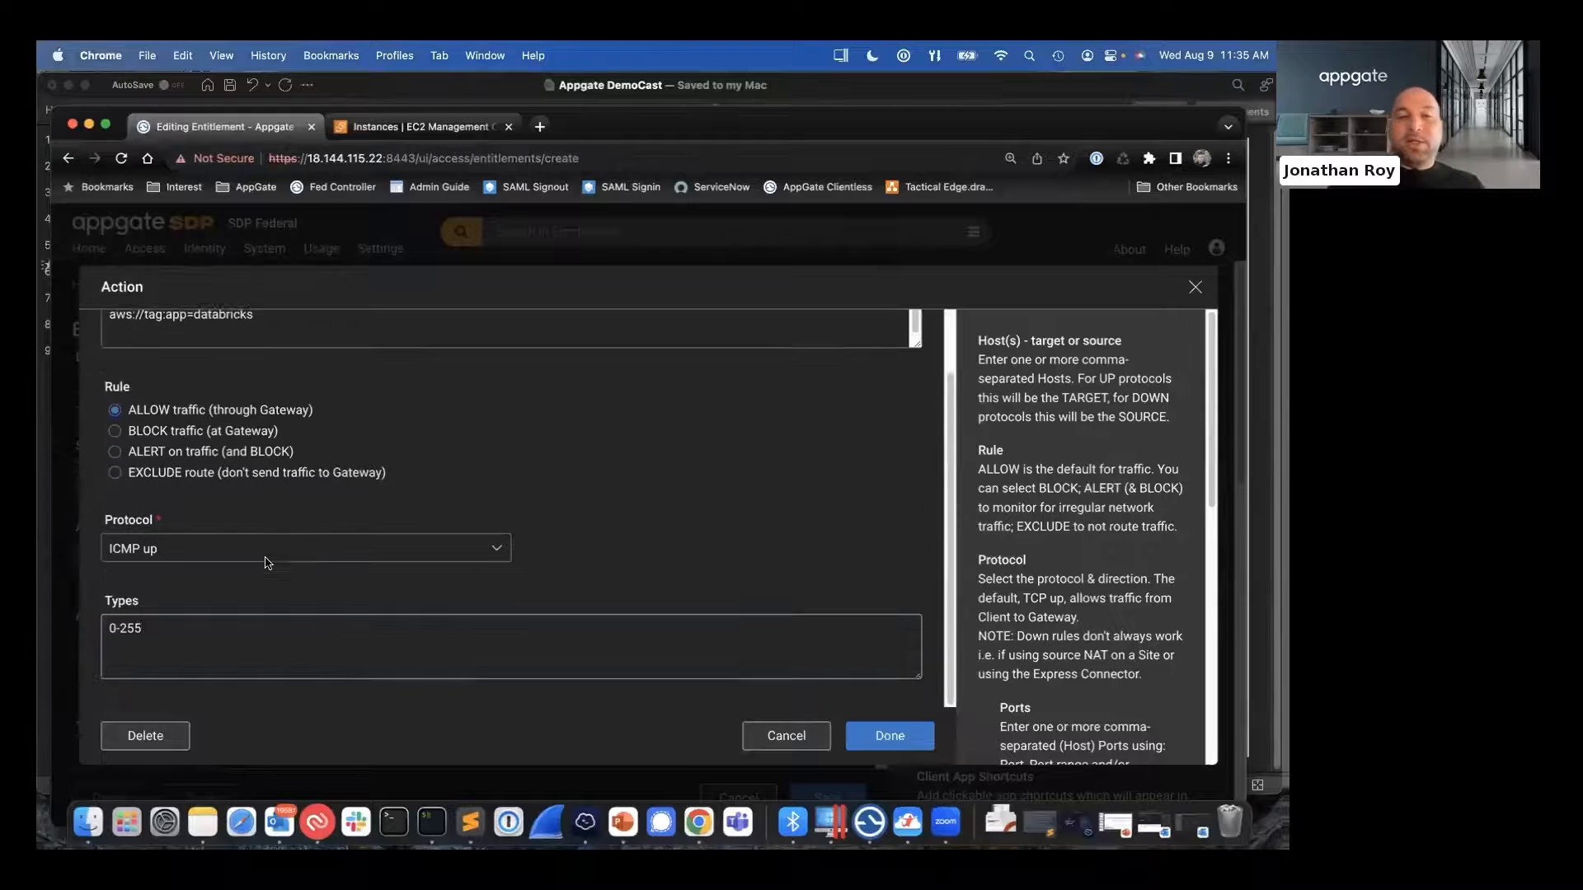
left_click(863, 724)
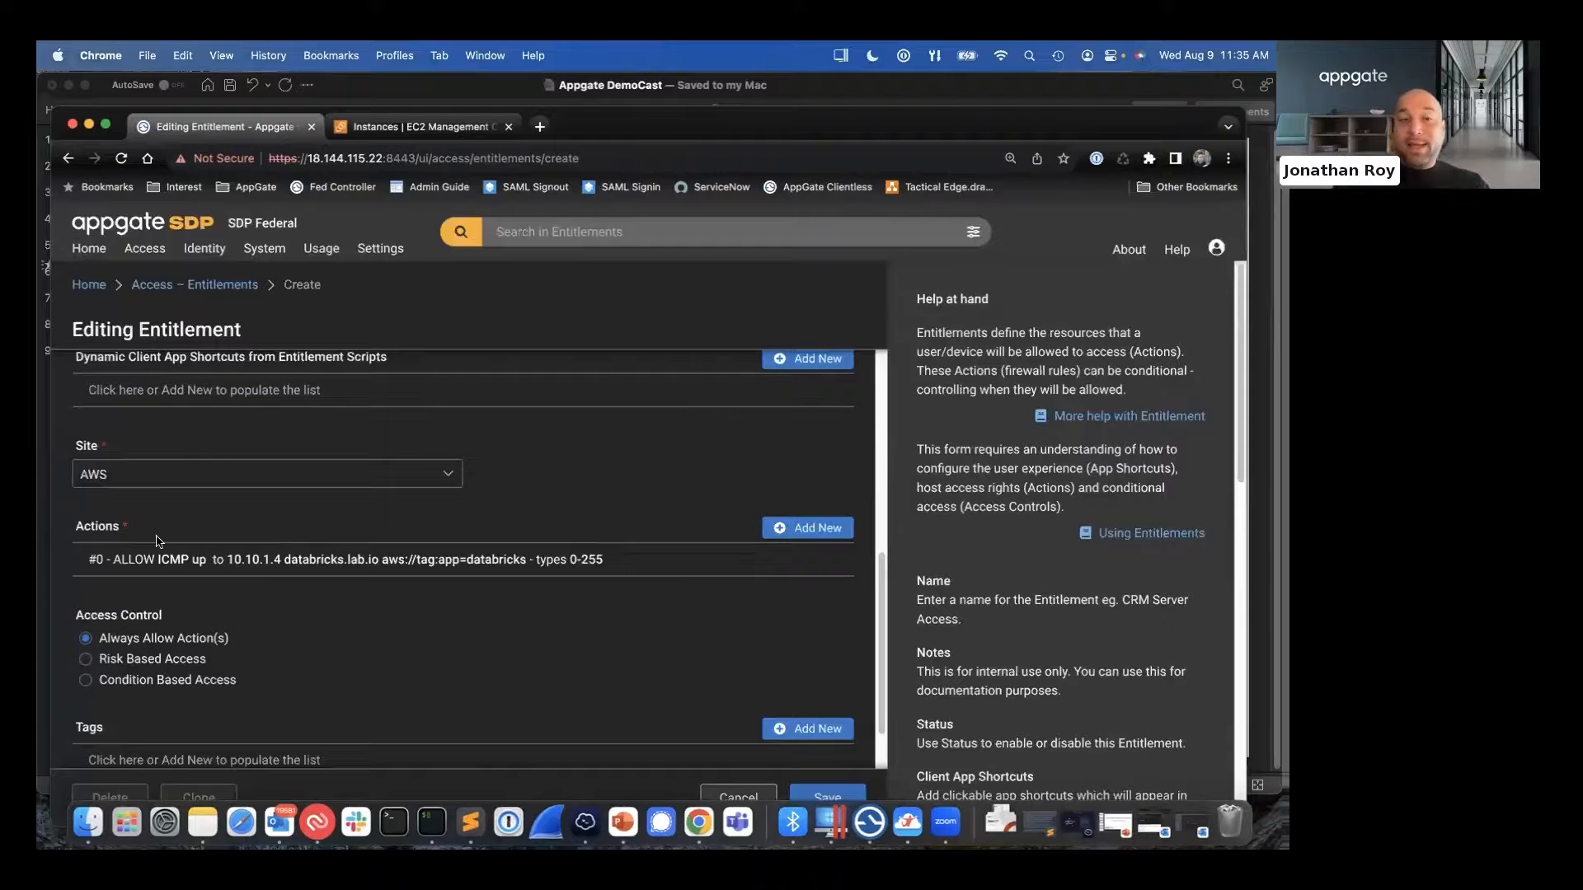
- Switch the entitlement's access control to Condition Based Access and add the AF - Device STIG Compliant condition
scroll(360, 576, "down", 2)
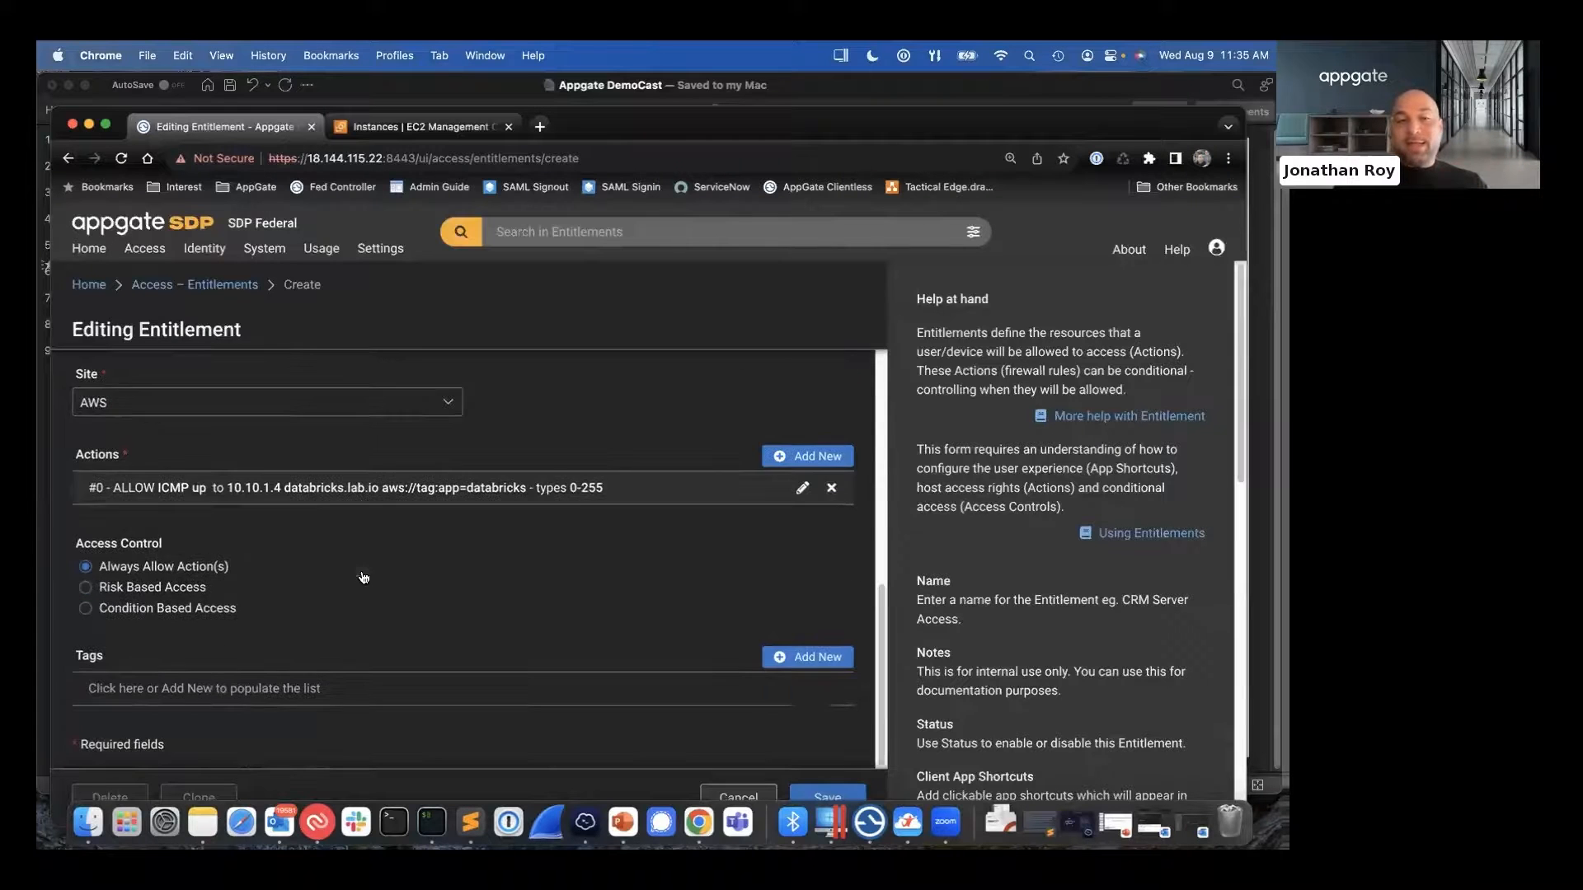
left_click(96, 611)
scroll(260, 586, "down", 2)
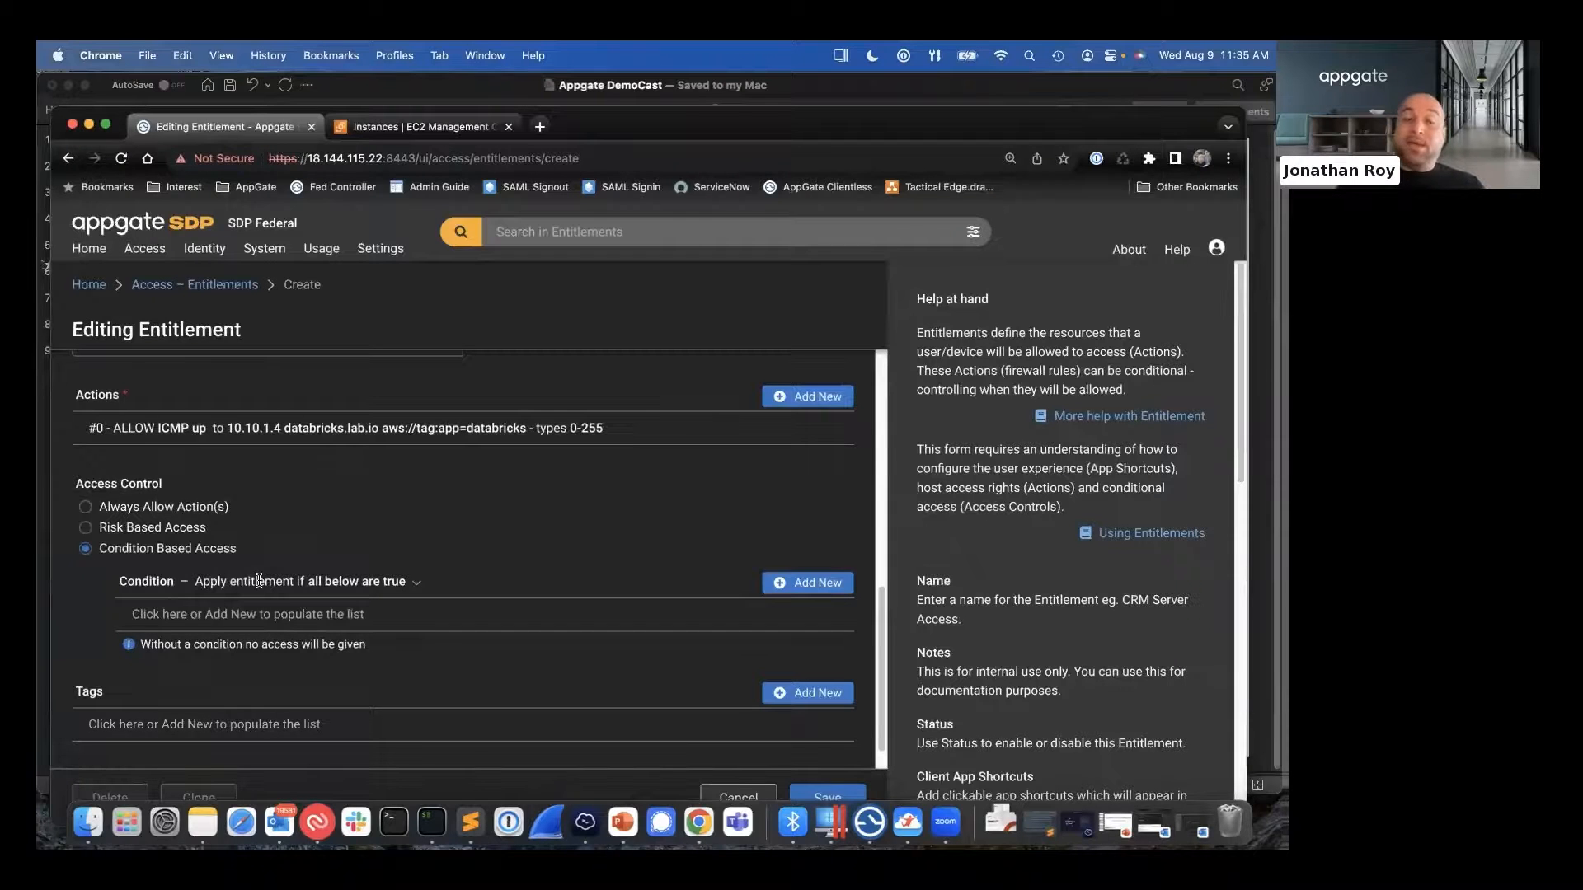
left_click(806, 584)
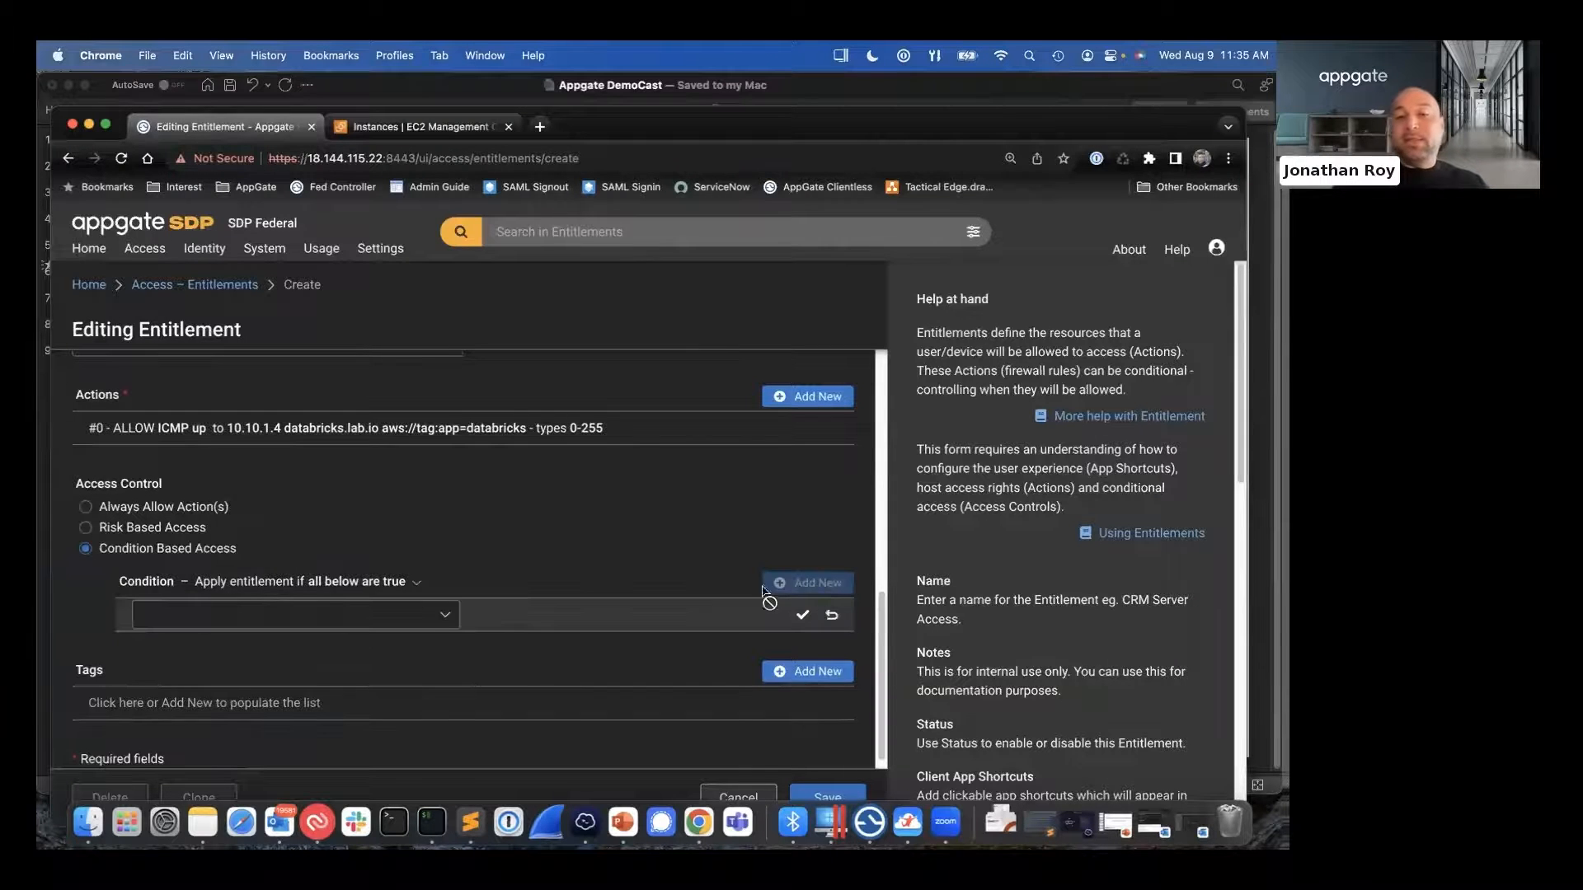
left_click(453, 626)
left_click(284, 715)
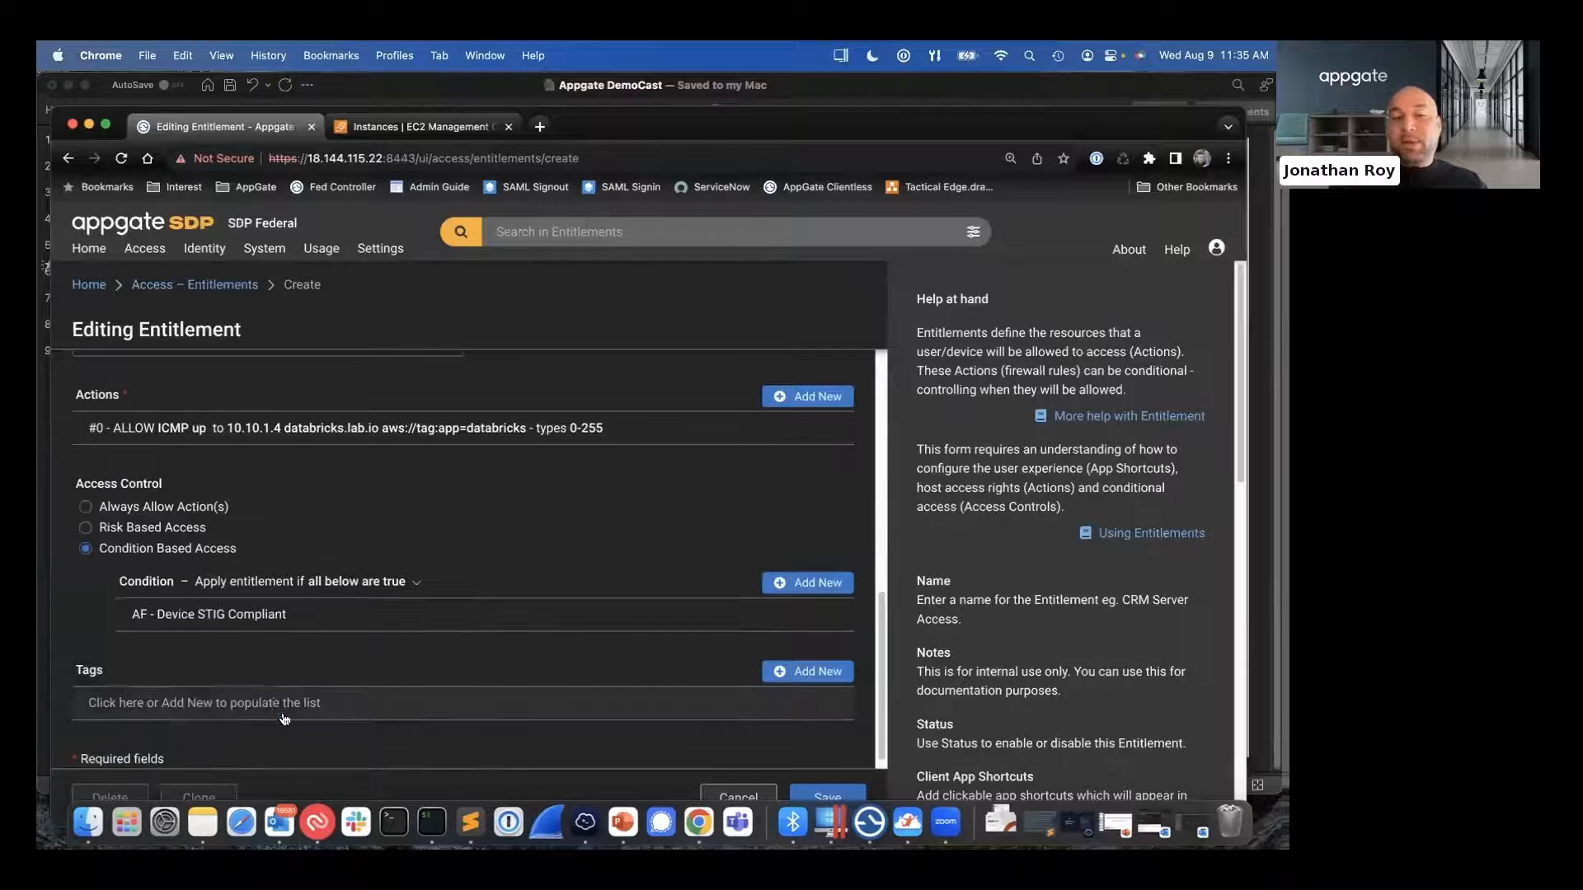
- Add AF - IA Training Status as another access condition of the entitlement
left_click(804, 584)
left_click(446, 623)
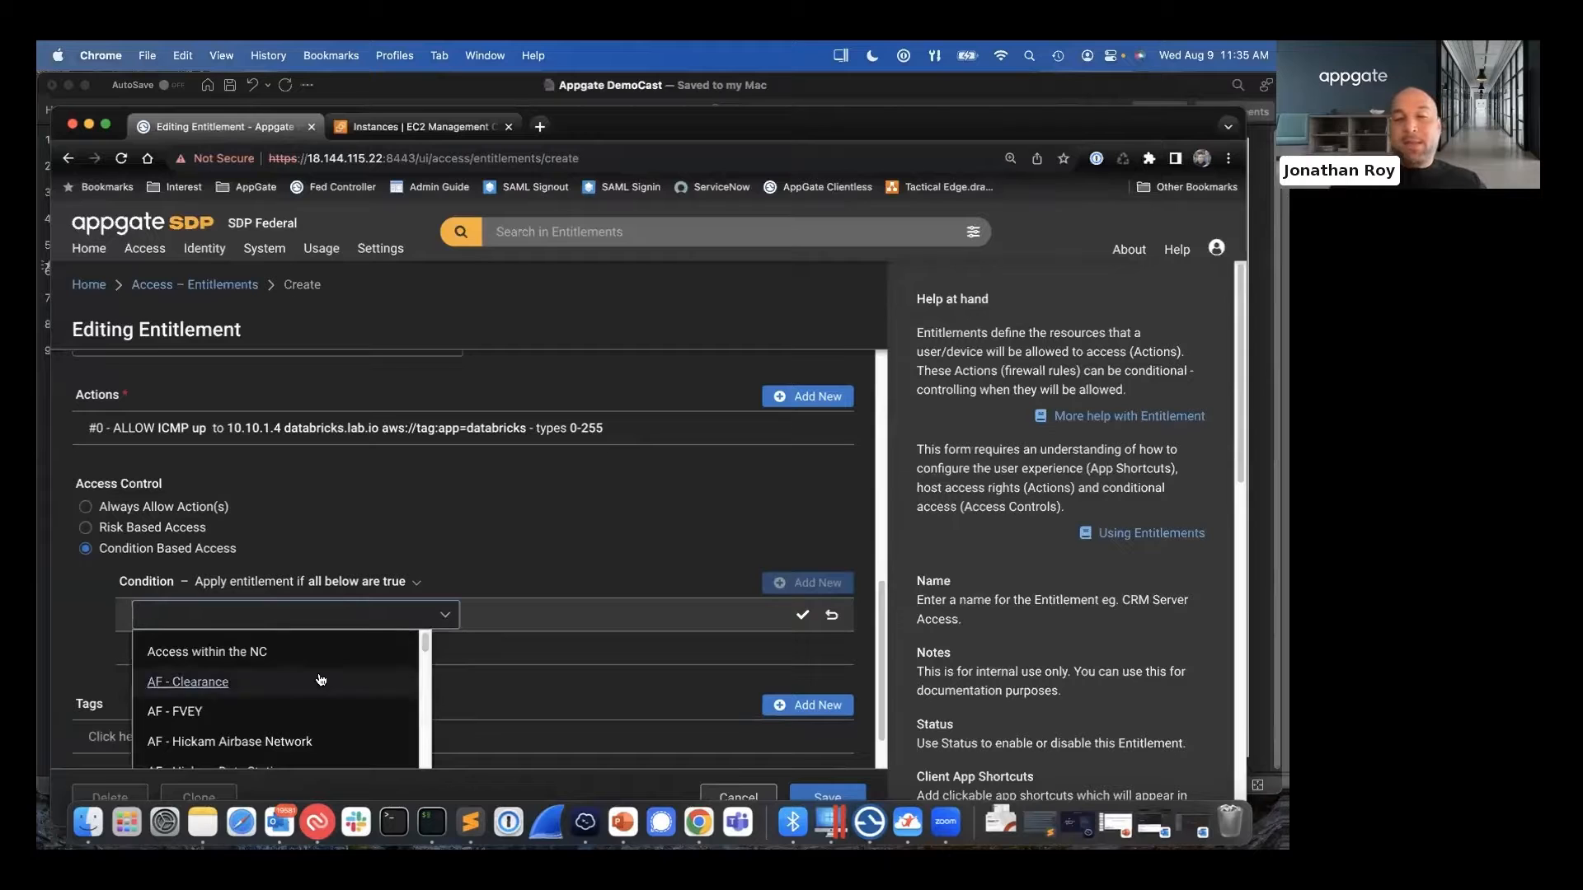
scroll(321, 679, "down", 2)
left_click(239, 681)
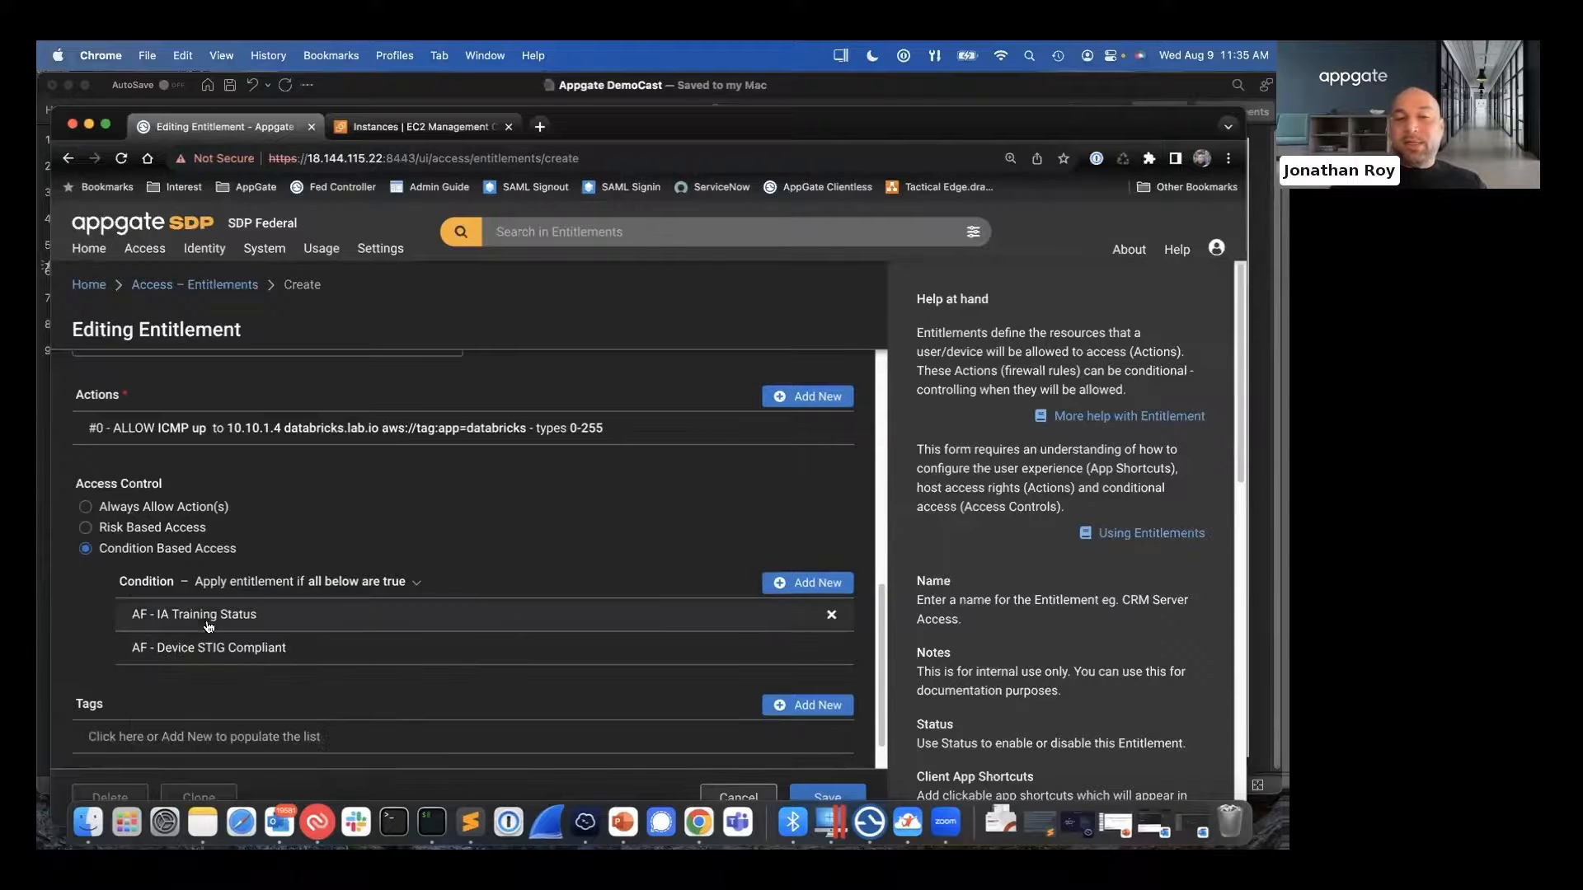
- Add the AF - Risk Score under 75 condition to the entitlement's access control
left_click(791, 586)
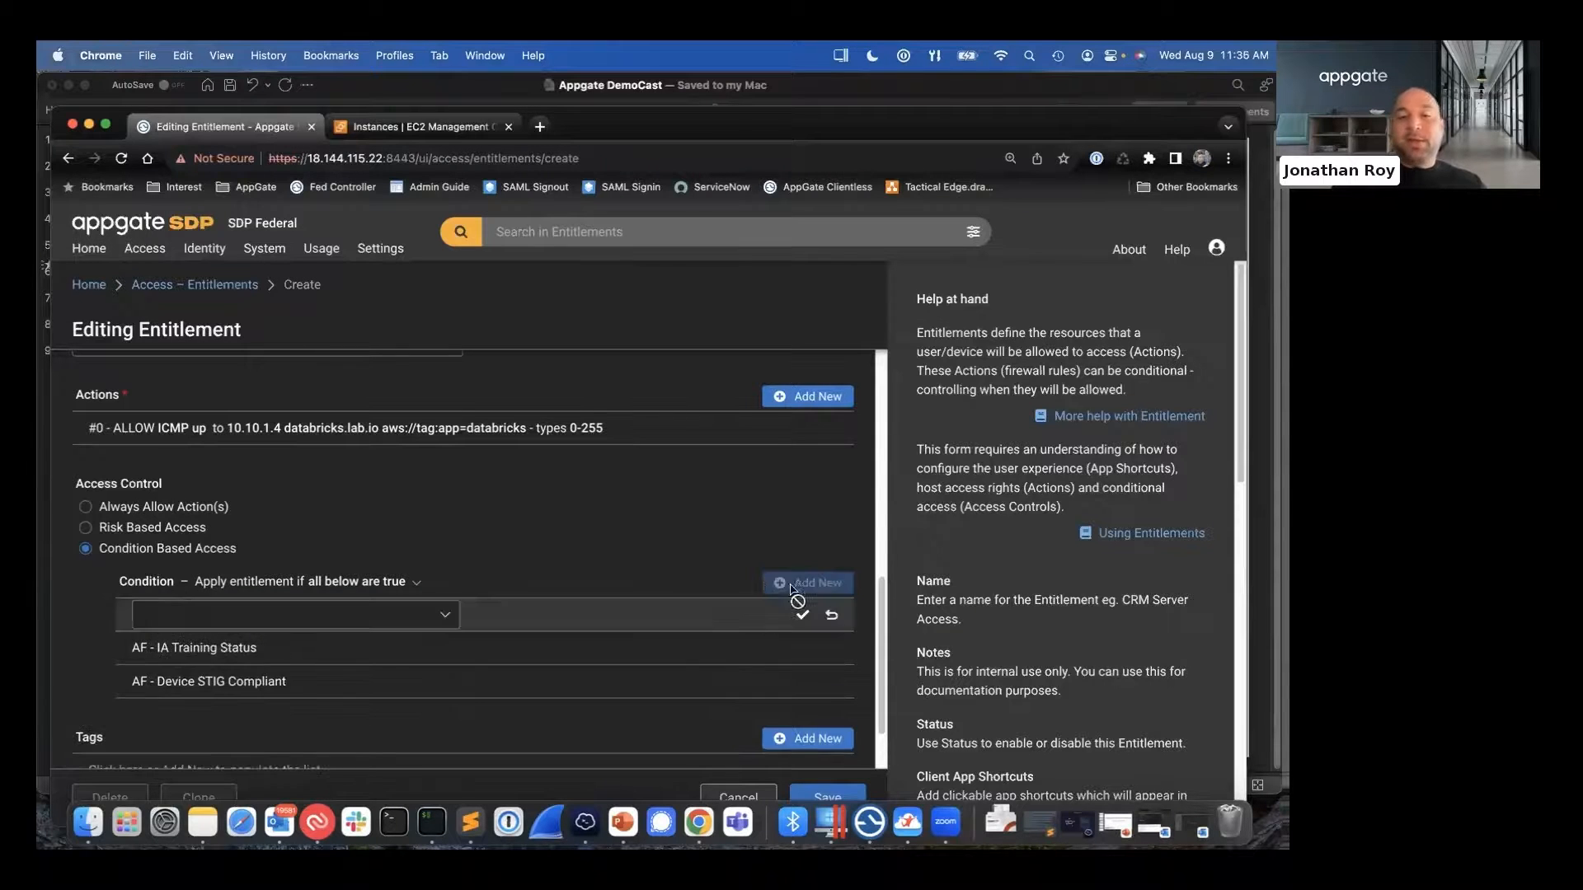
left_click(442, 617)
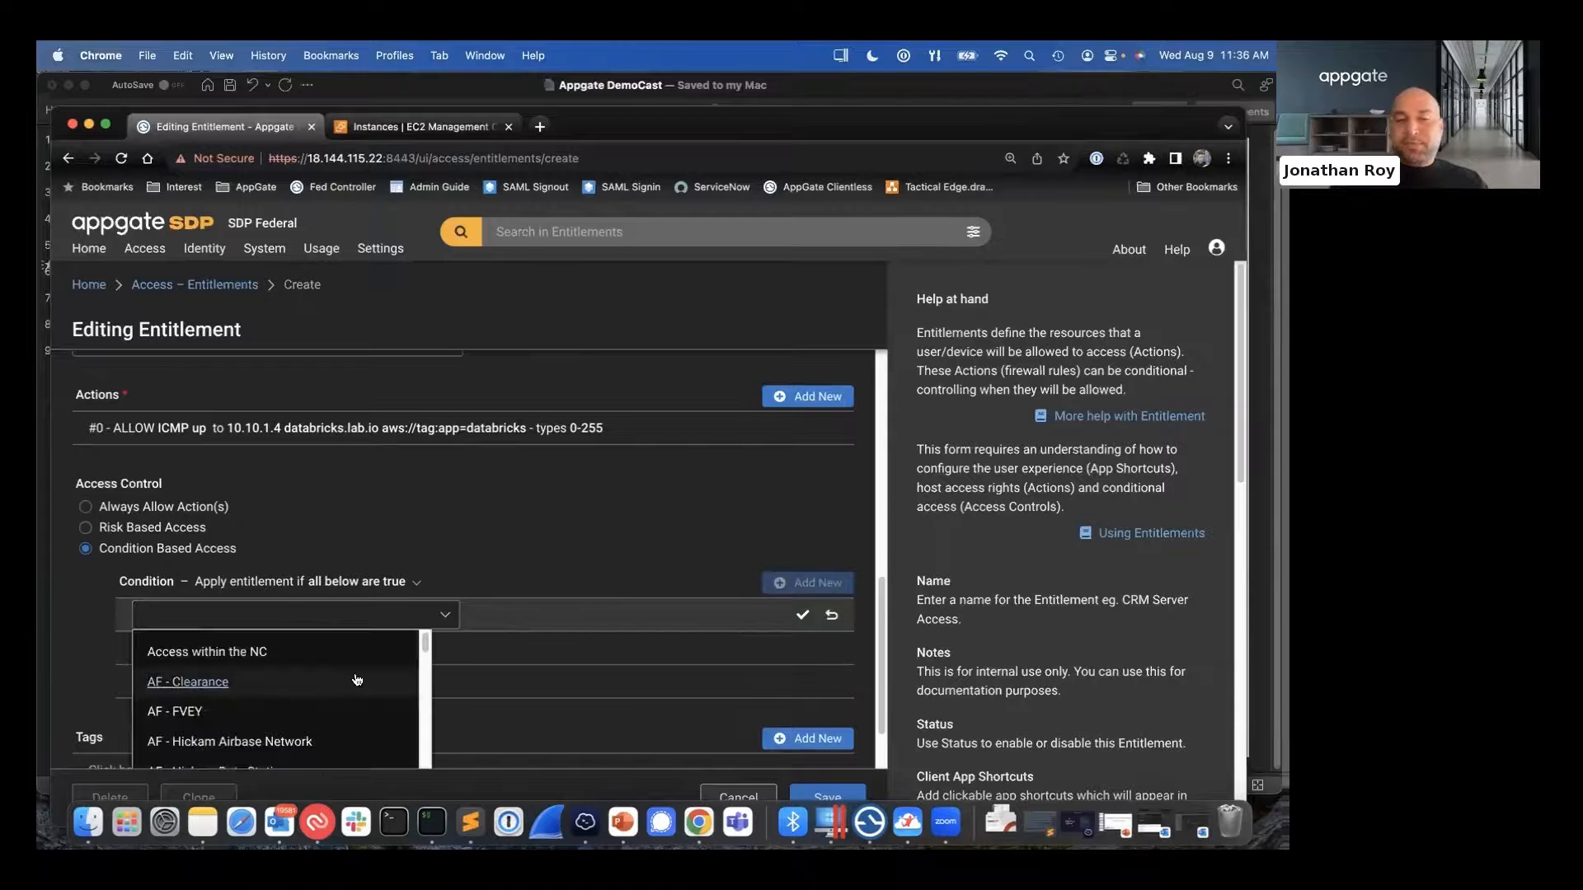
scroll(356, 680, "down", 6)
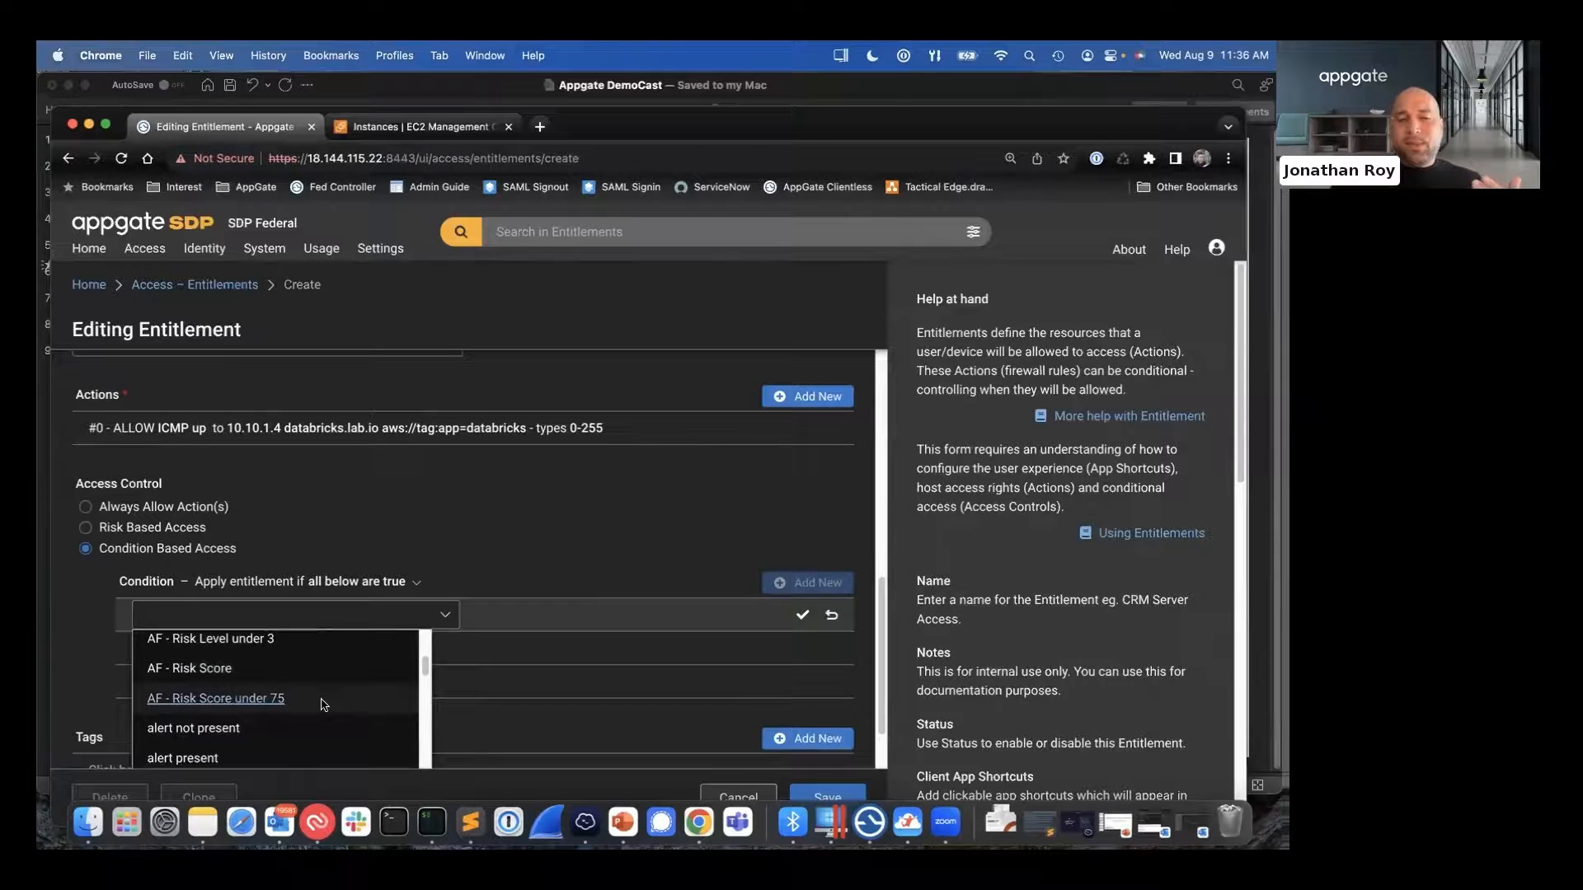
left_click(323, 702)
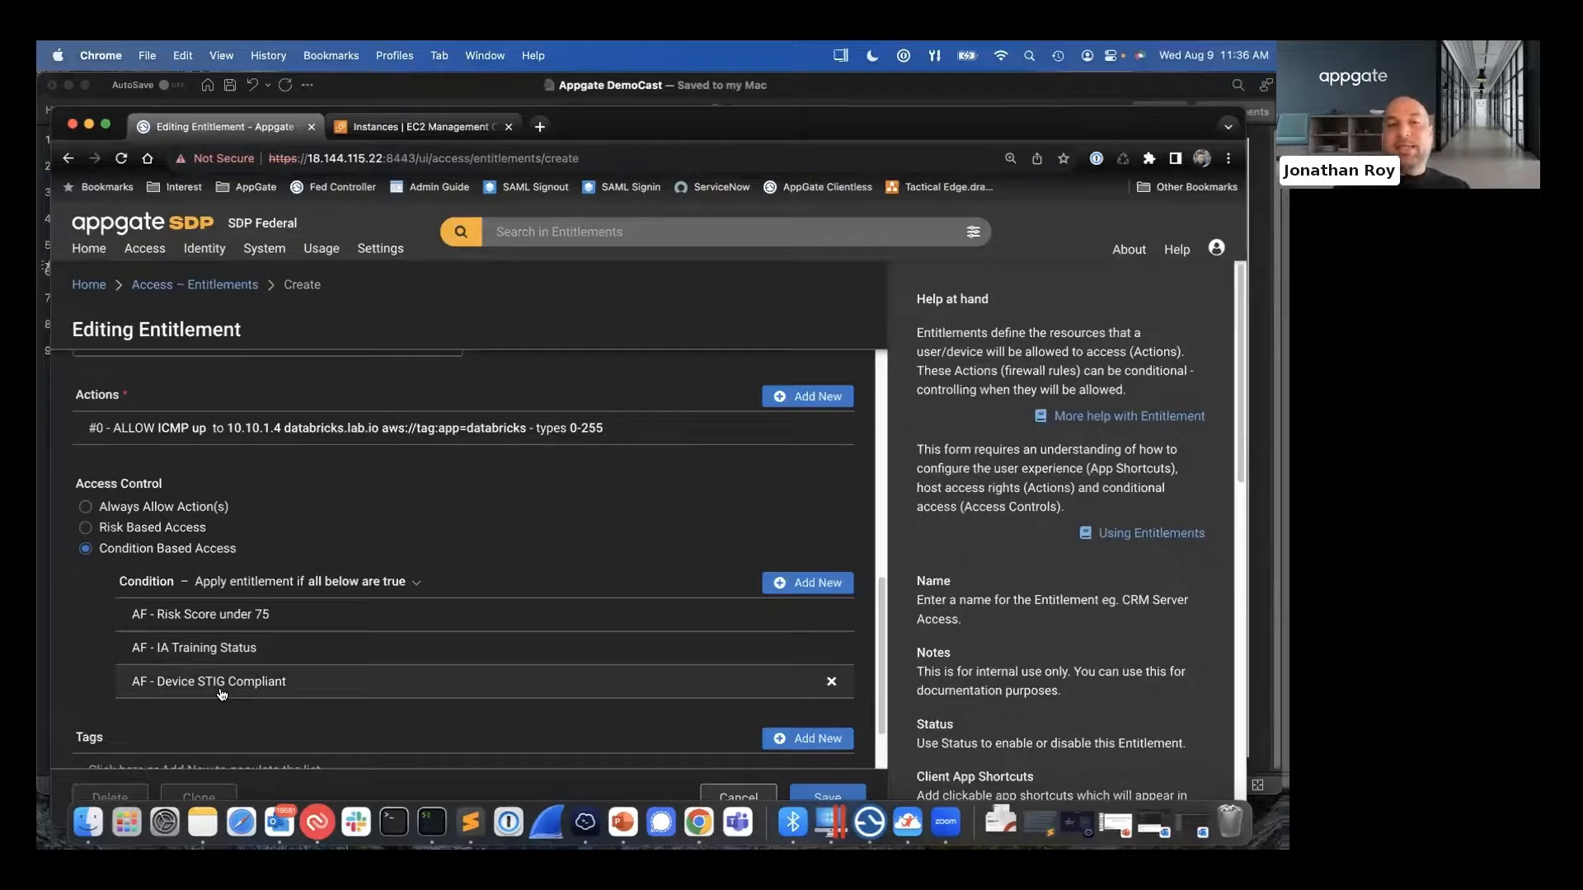
- Edit the ICMP action to remove the 10.10.1.4 and databricks.lab.io hosts, keeping only the AWS tag target
scroll(221, 695, "up", 1)
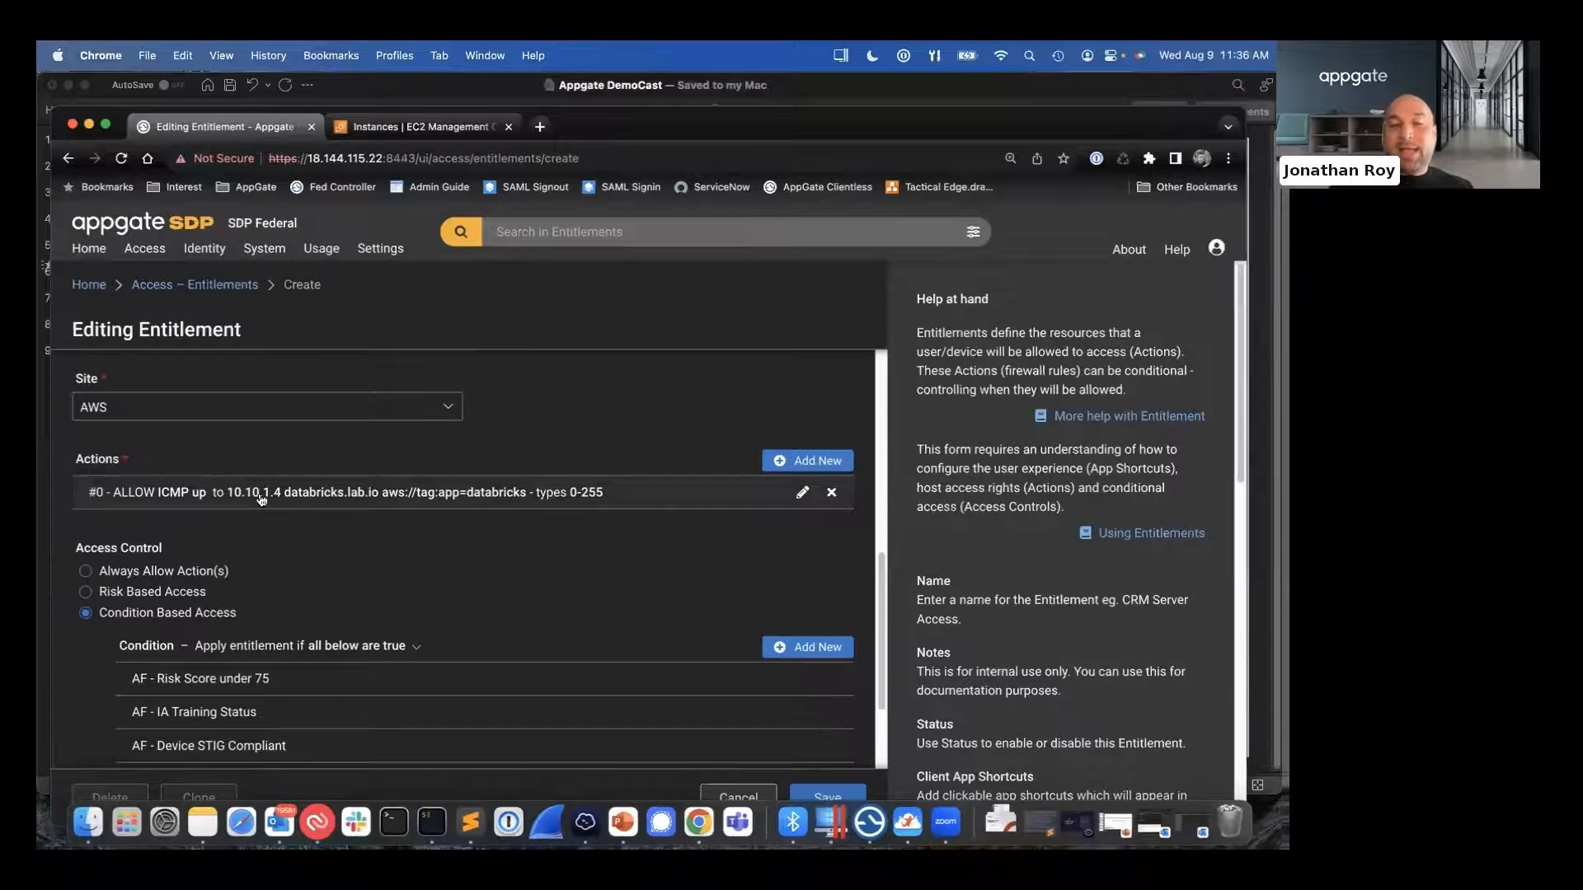
left_click(809, 493)
left_click_drag(234, 384, 75, 371)
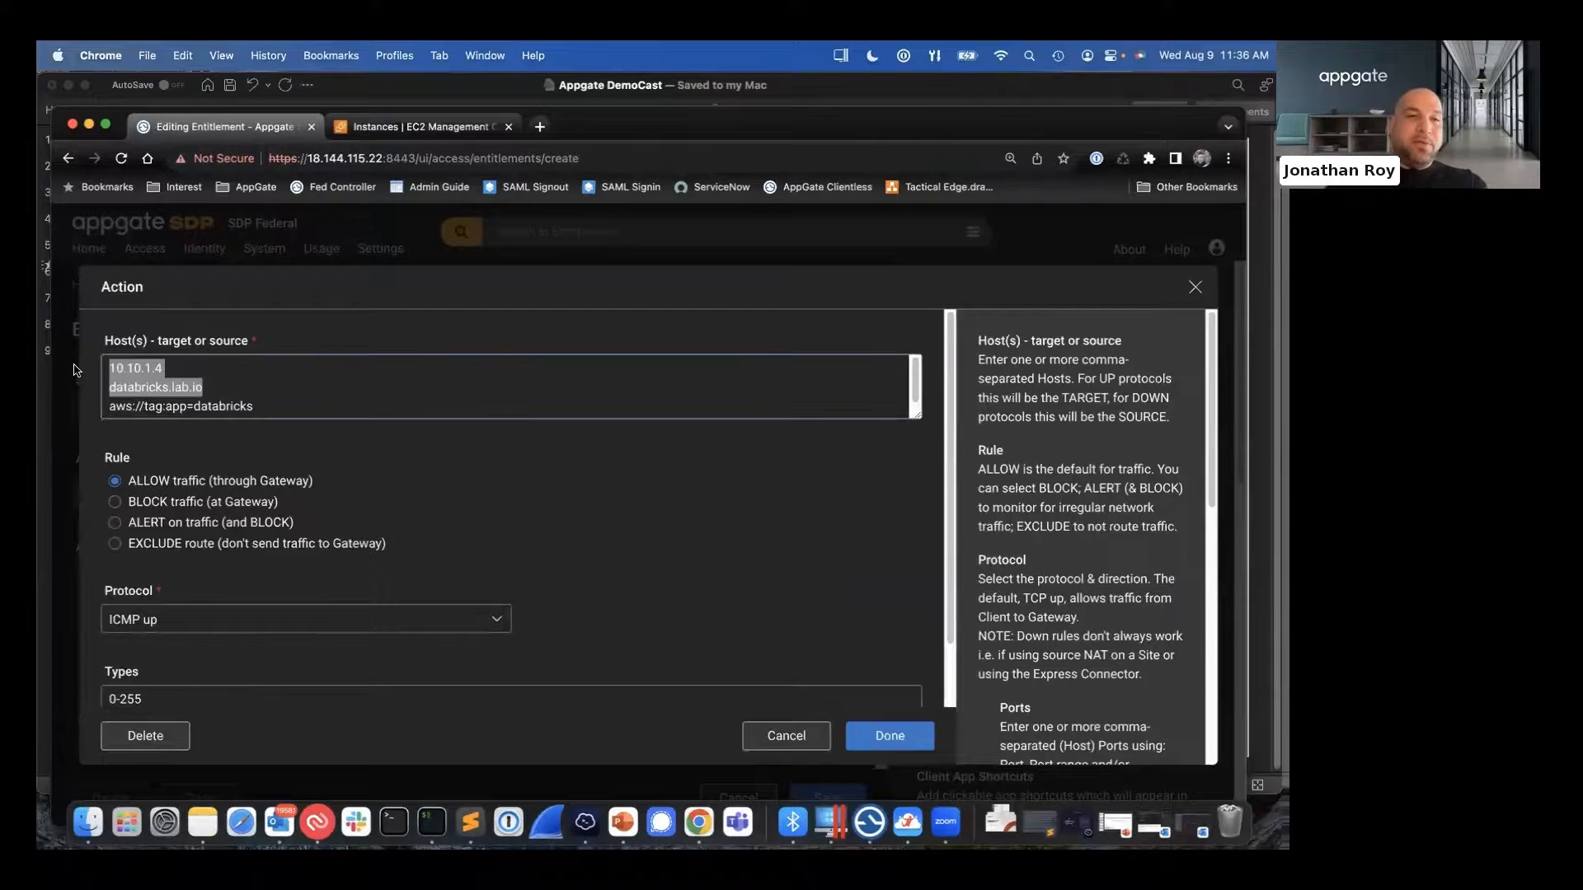
key("BackSpace")
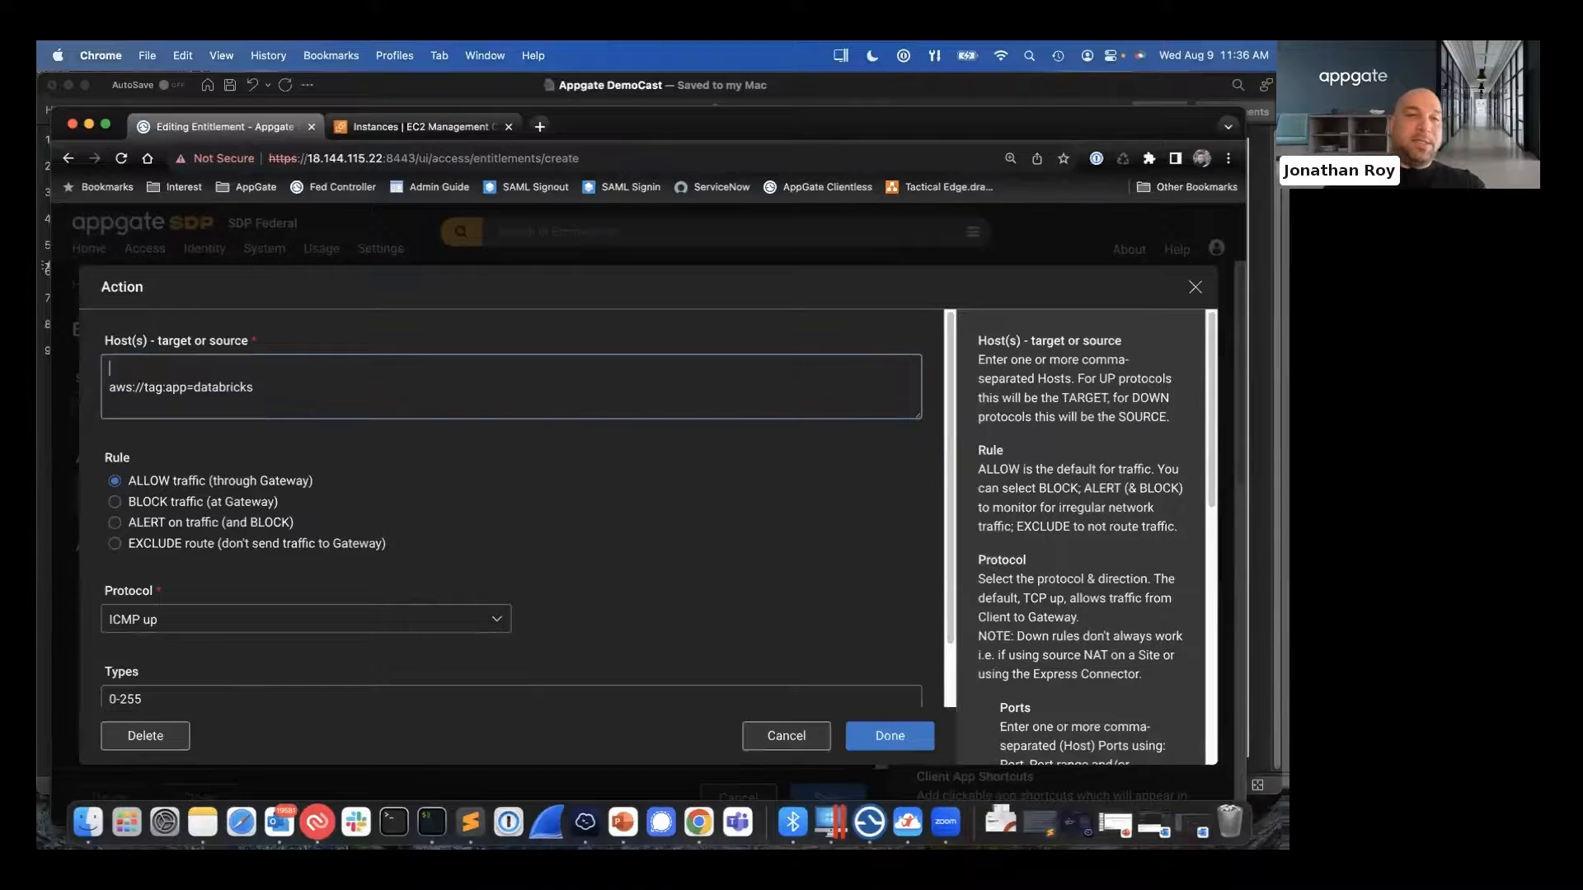
left_click(106, 387)
key("BackSpace")
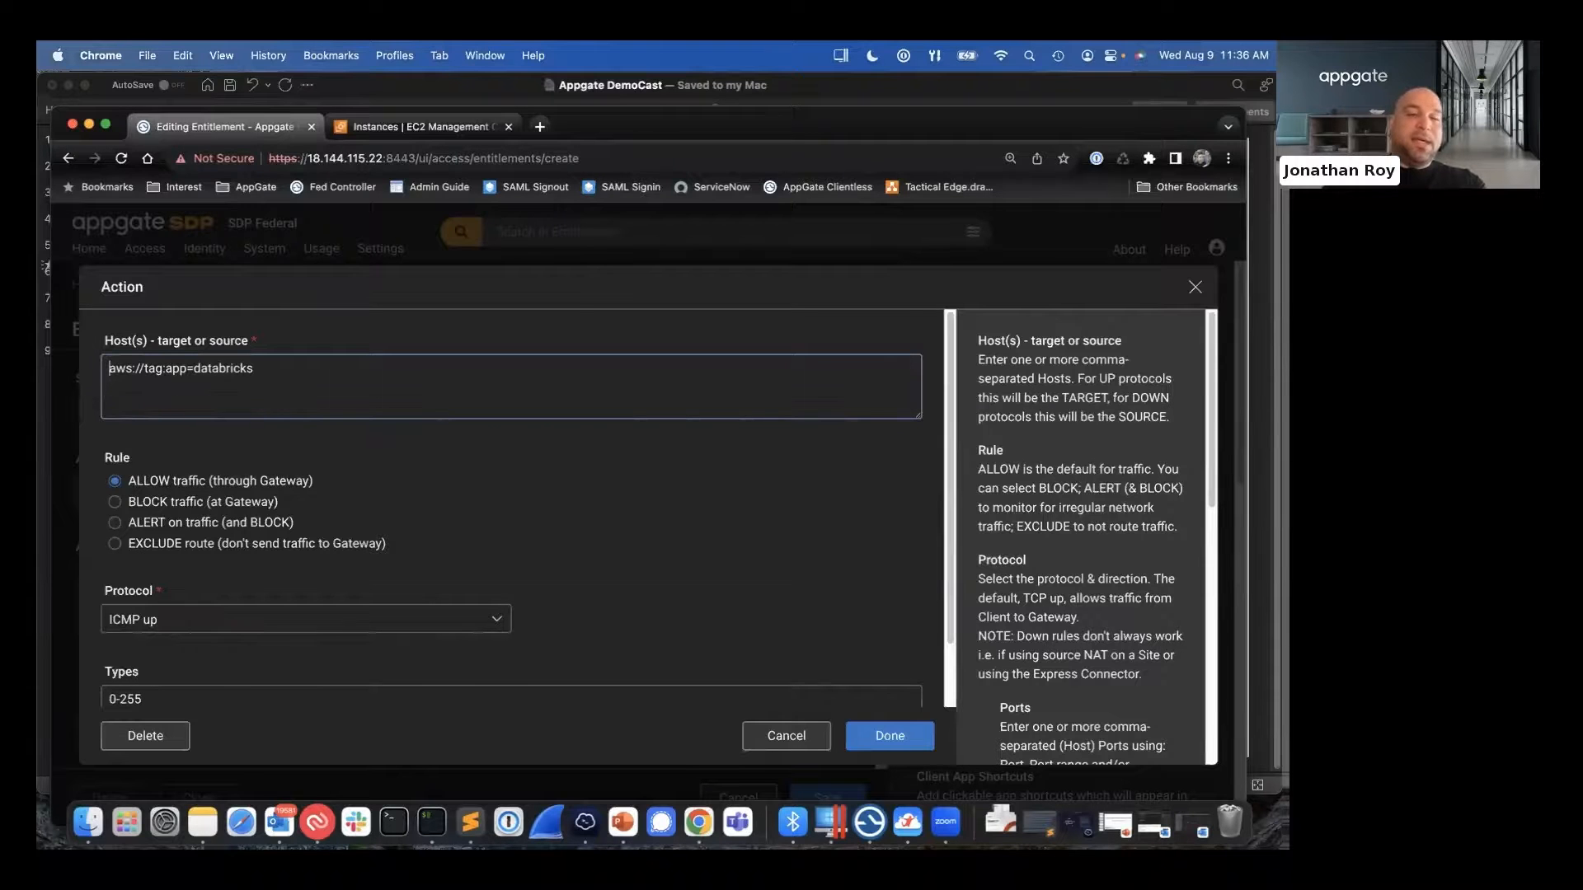
left_click(860, 731)
- Leave the entitlement form for the policies list and start creating a new access policy
left_click(147, 250)
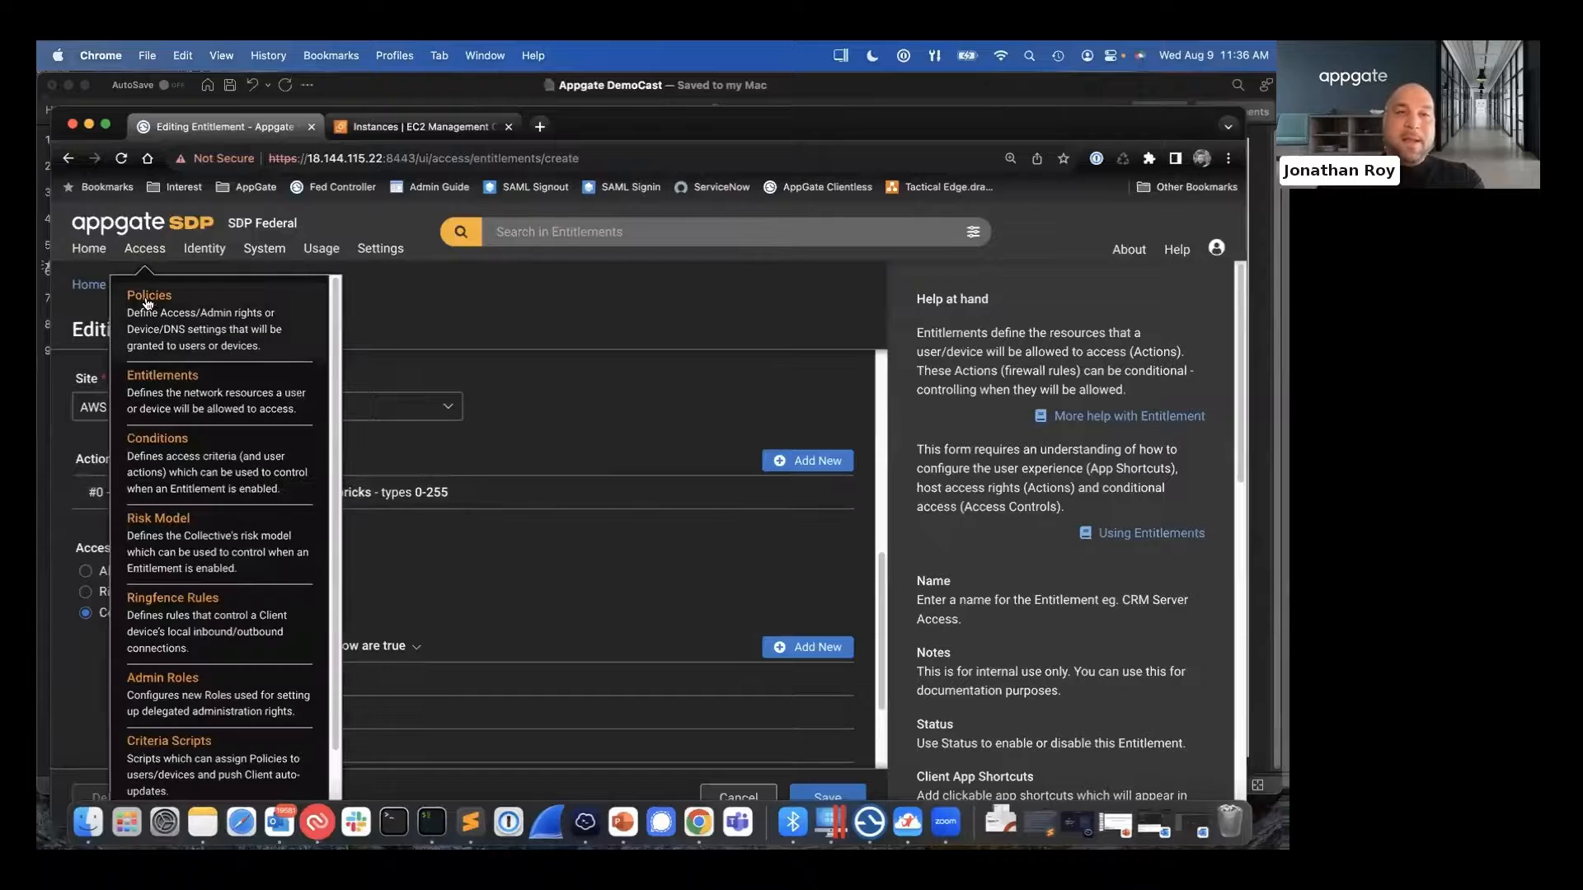
left_click(149, 300)
left_click(789, 255)
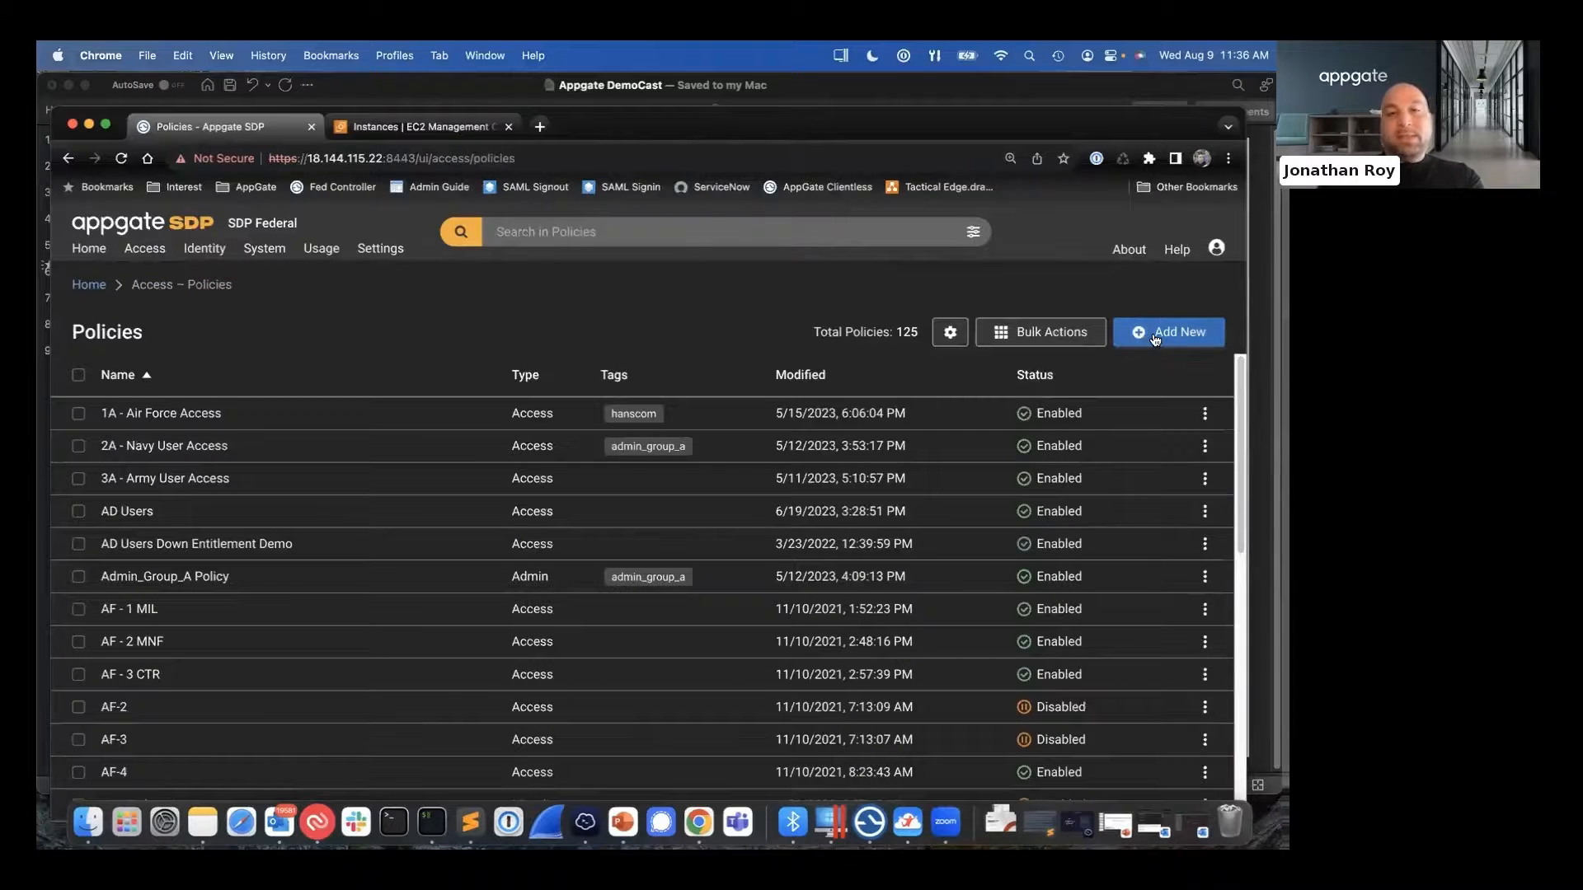
left_click(1122, 334)
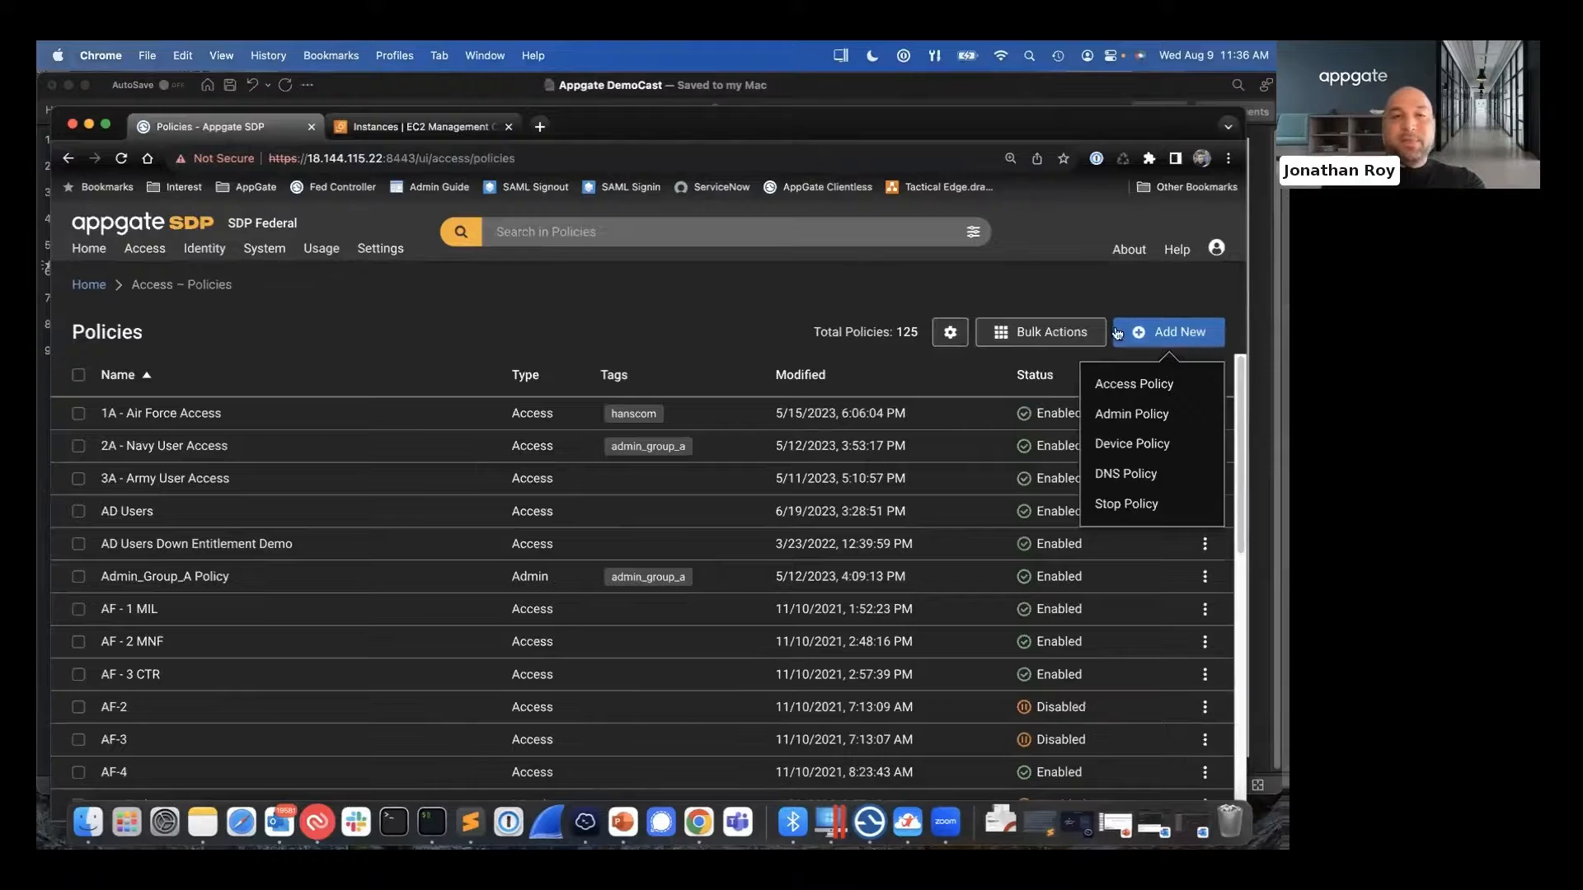
left_click(1136, 385)
- Name the new access policy Data Brick Acces Policy, using the saved name suggestion
left_click(369, 418)
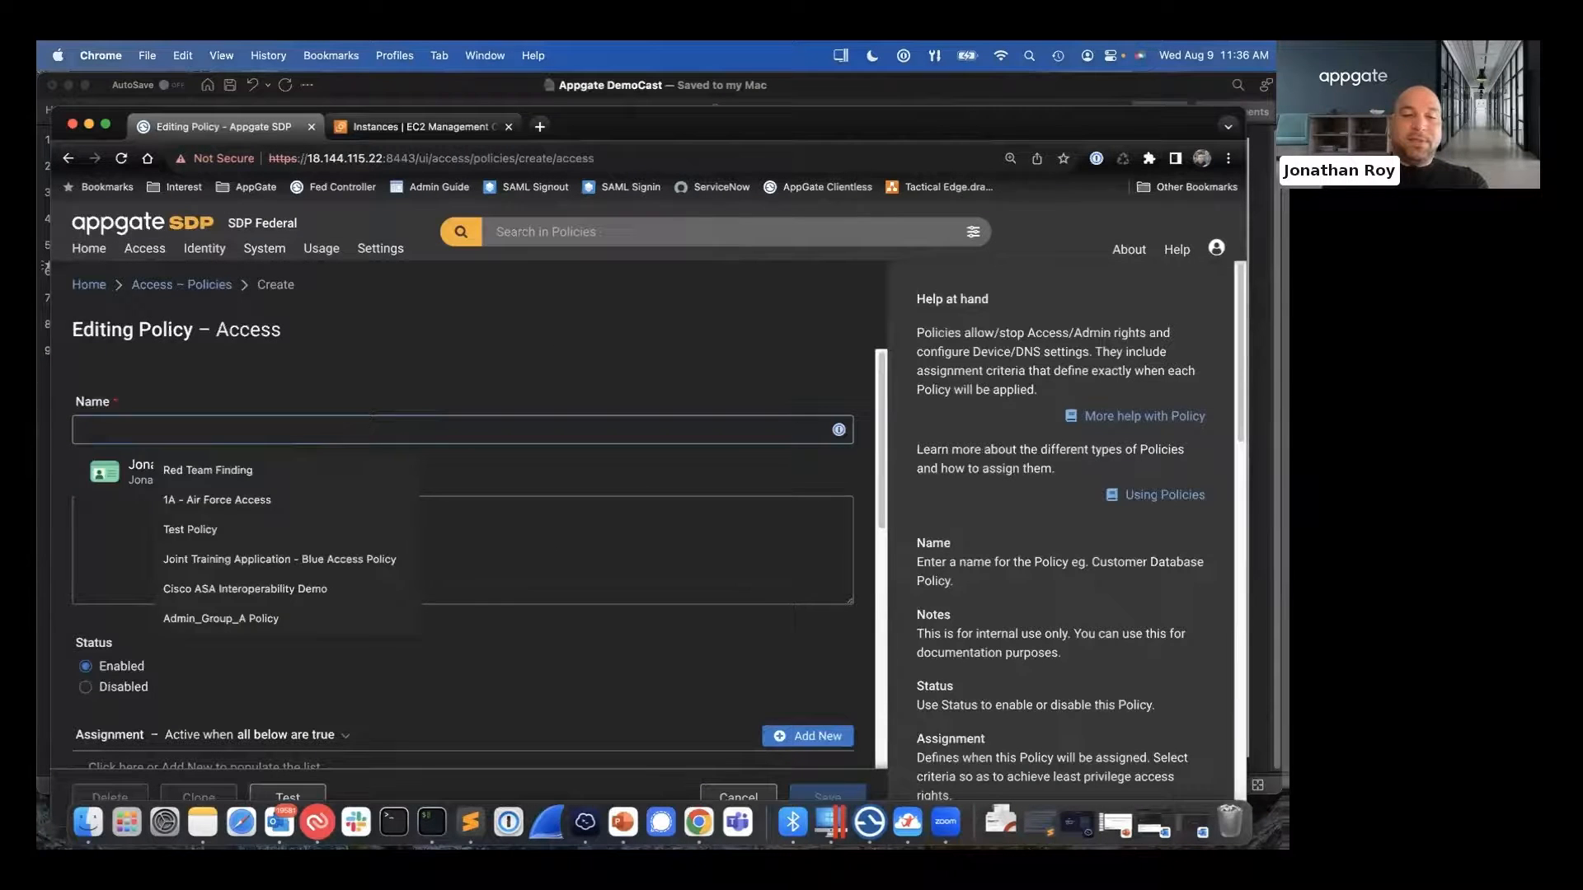
type("Bata")
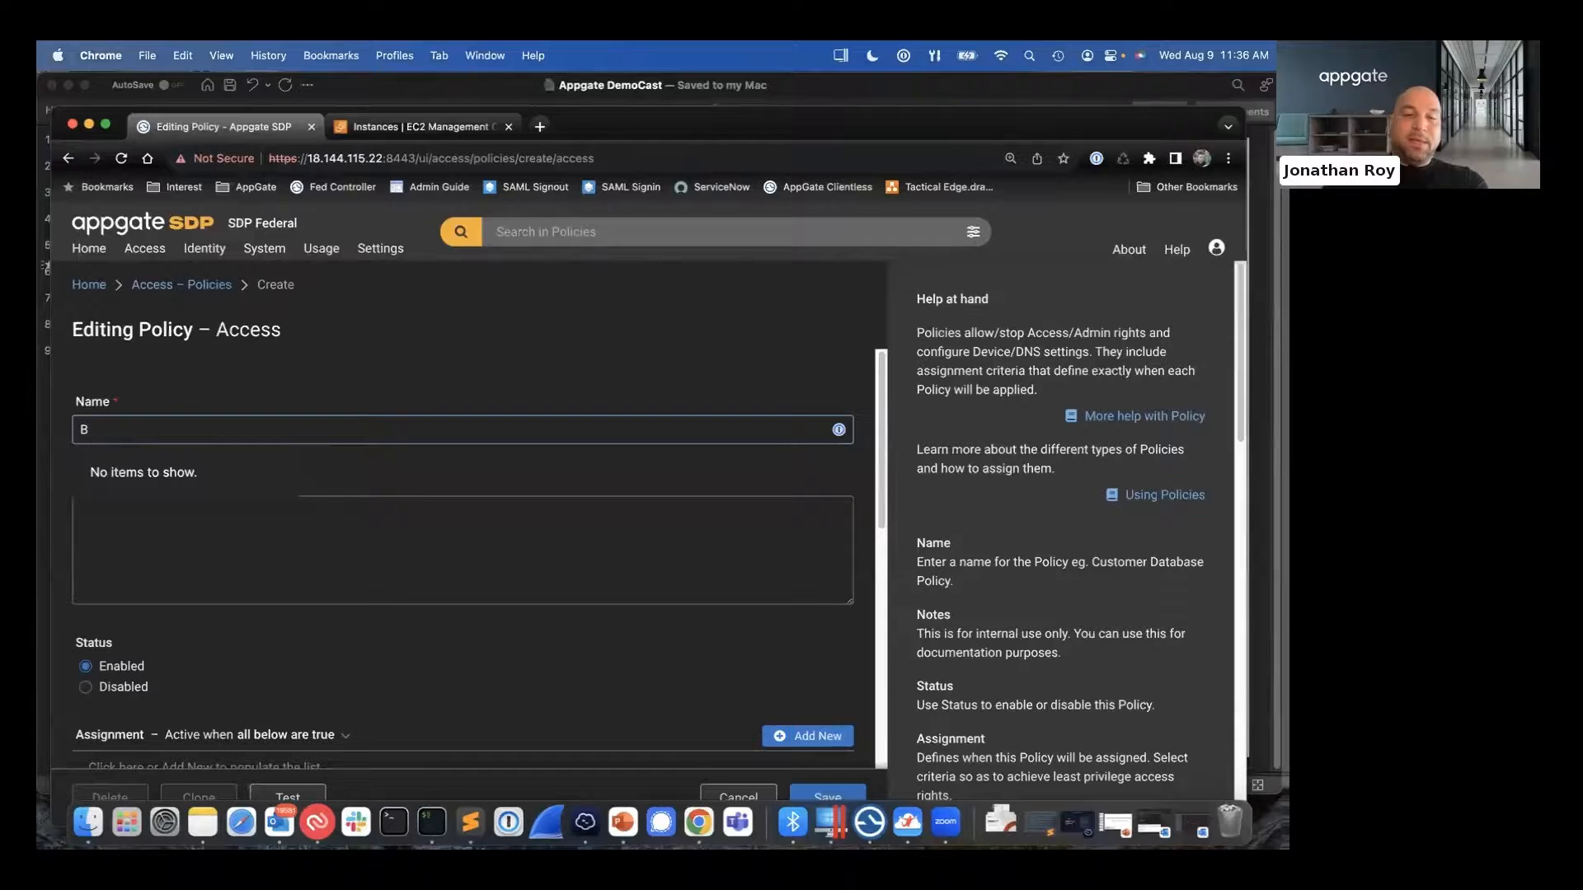
key("BackSpace")
type("Data Brick Acces Policy")
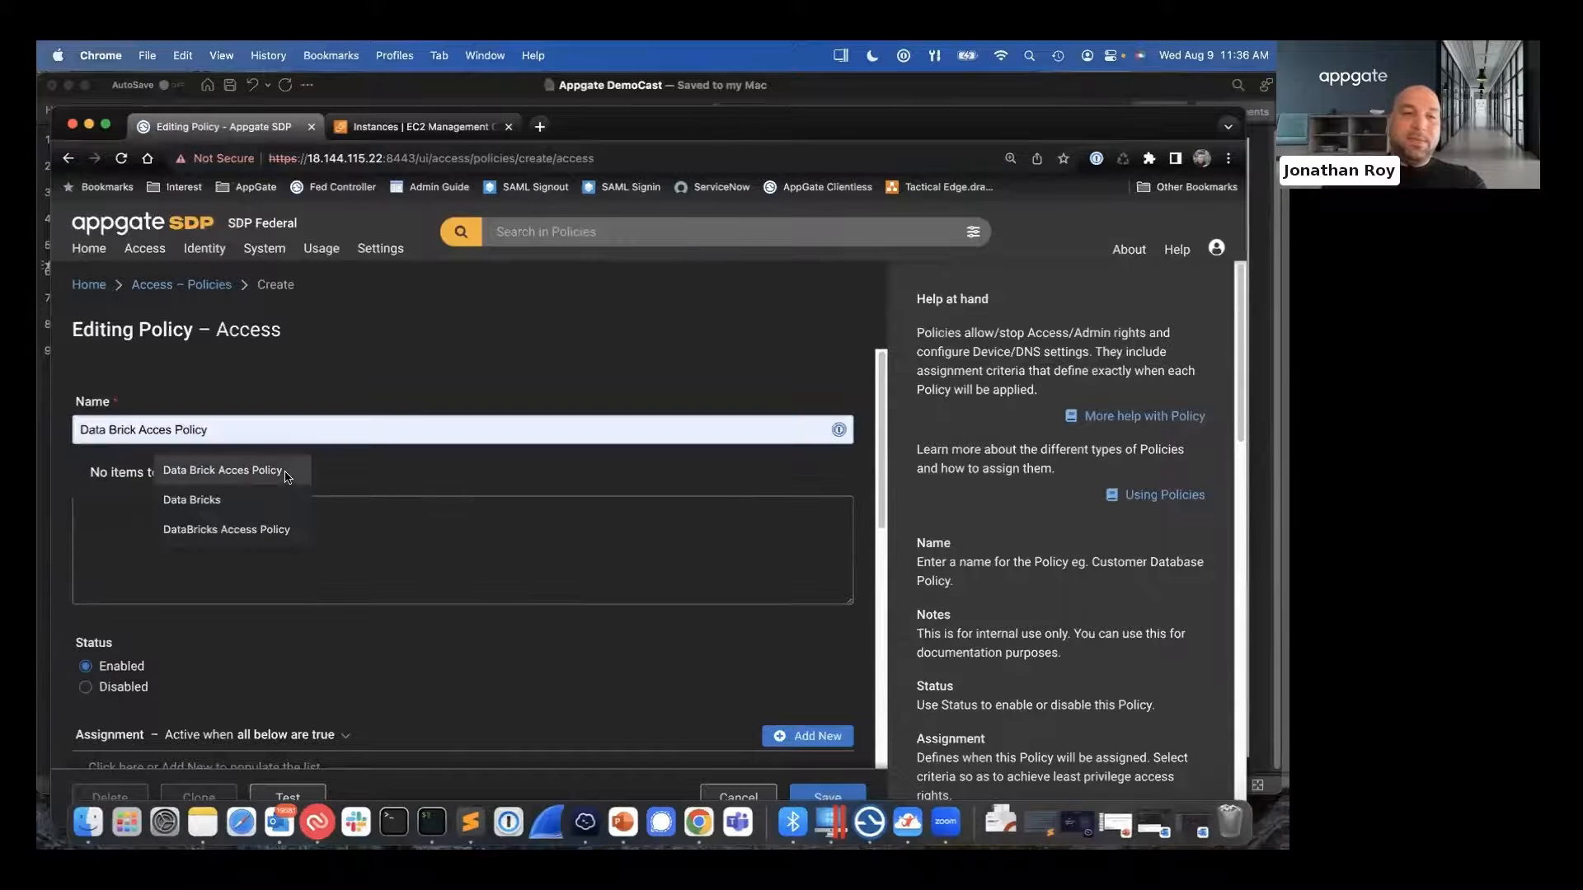
left_click(288, 472)
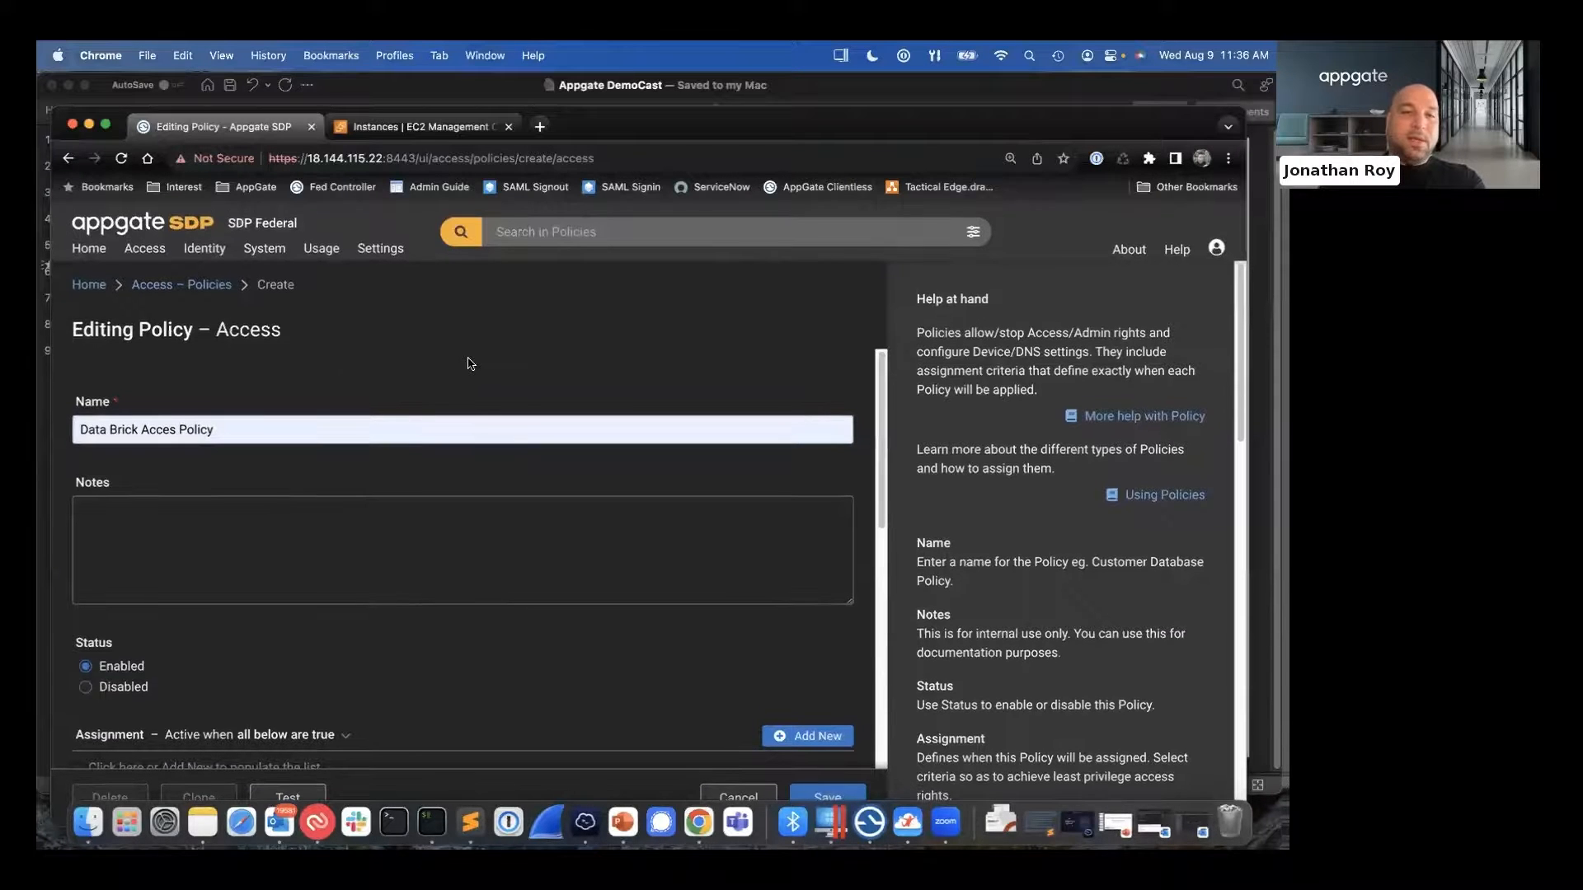
- Add the Data Bricks entitlement by name to the new access policy
scroll(505, 442, "down", 10)
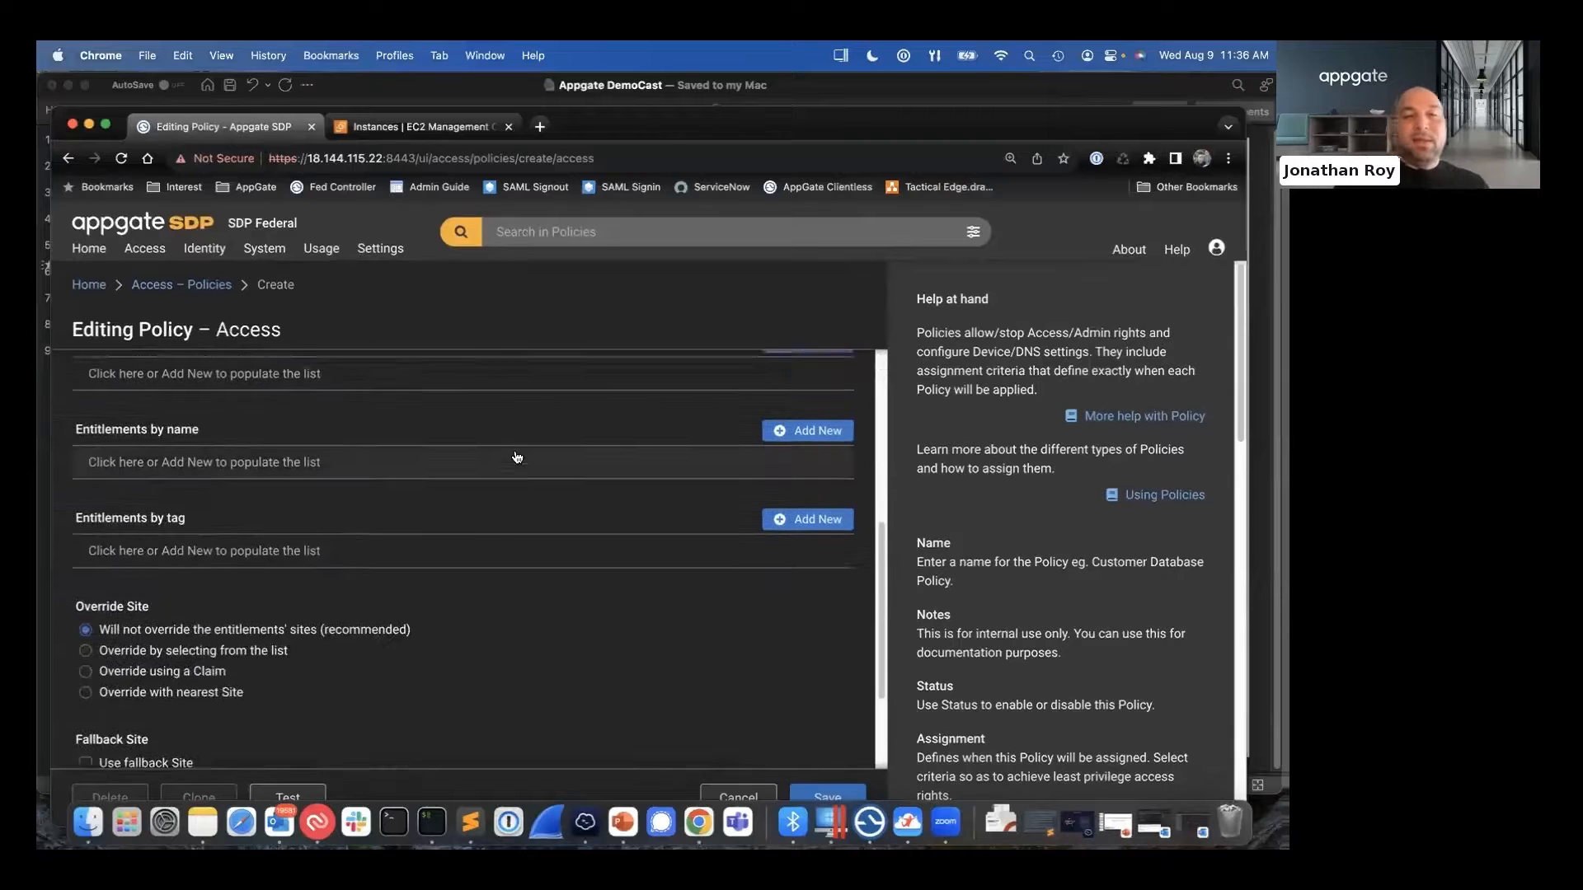
scroll(516, 458, "up", 1)
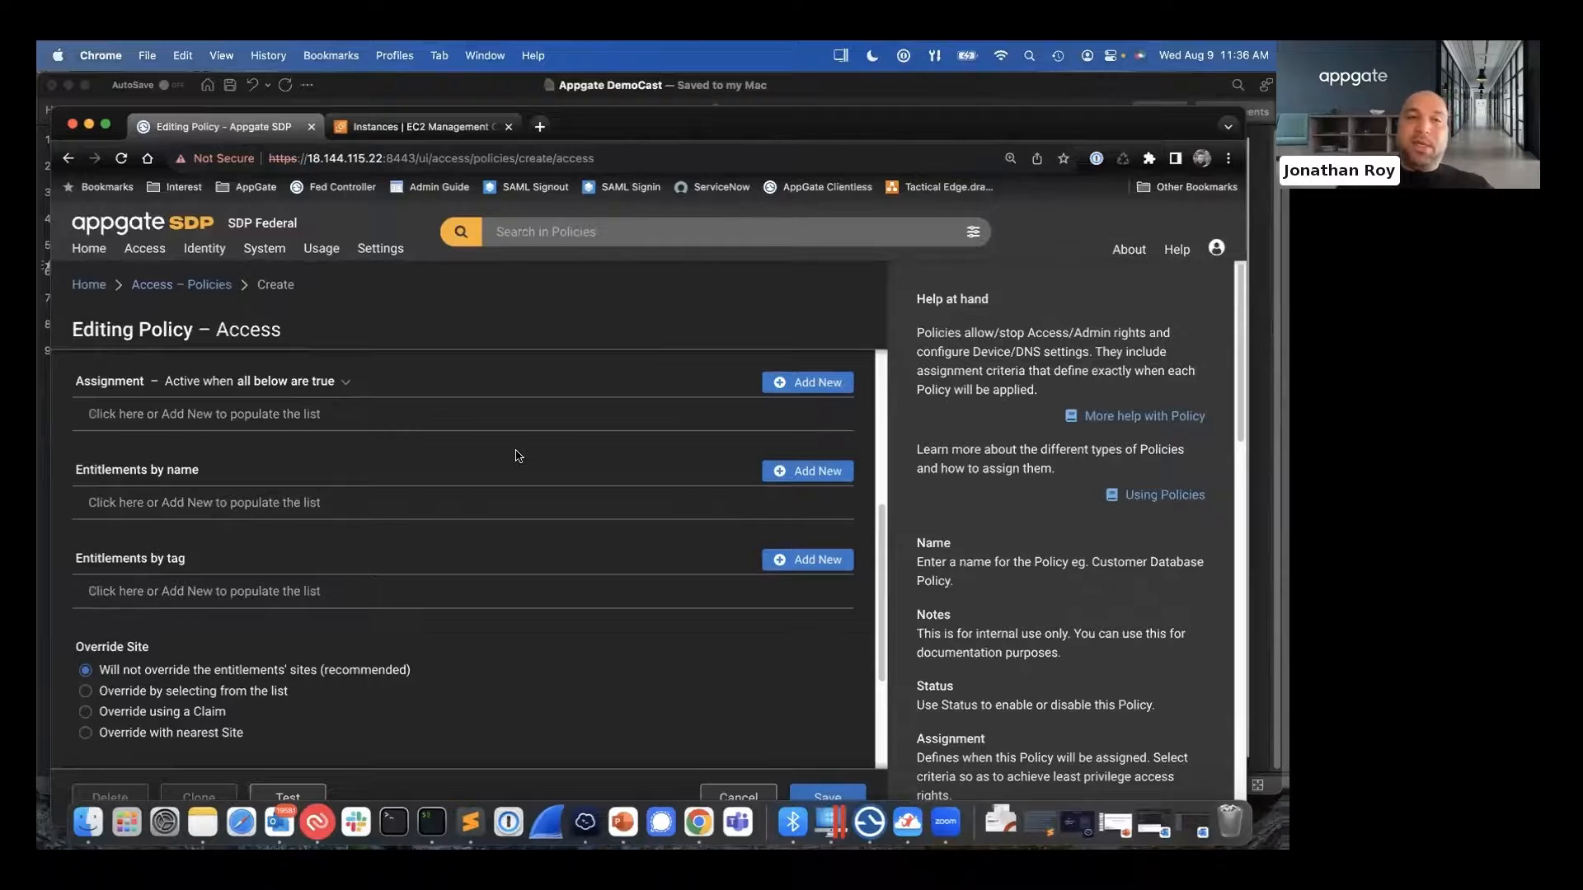
scroll(518, 456, "up", 1)
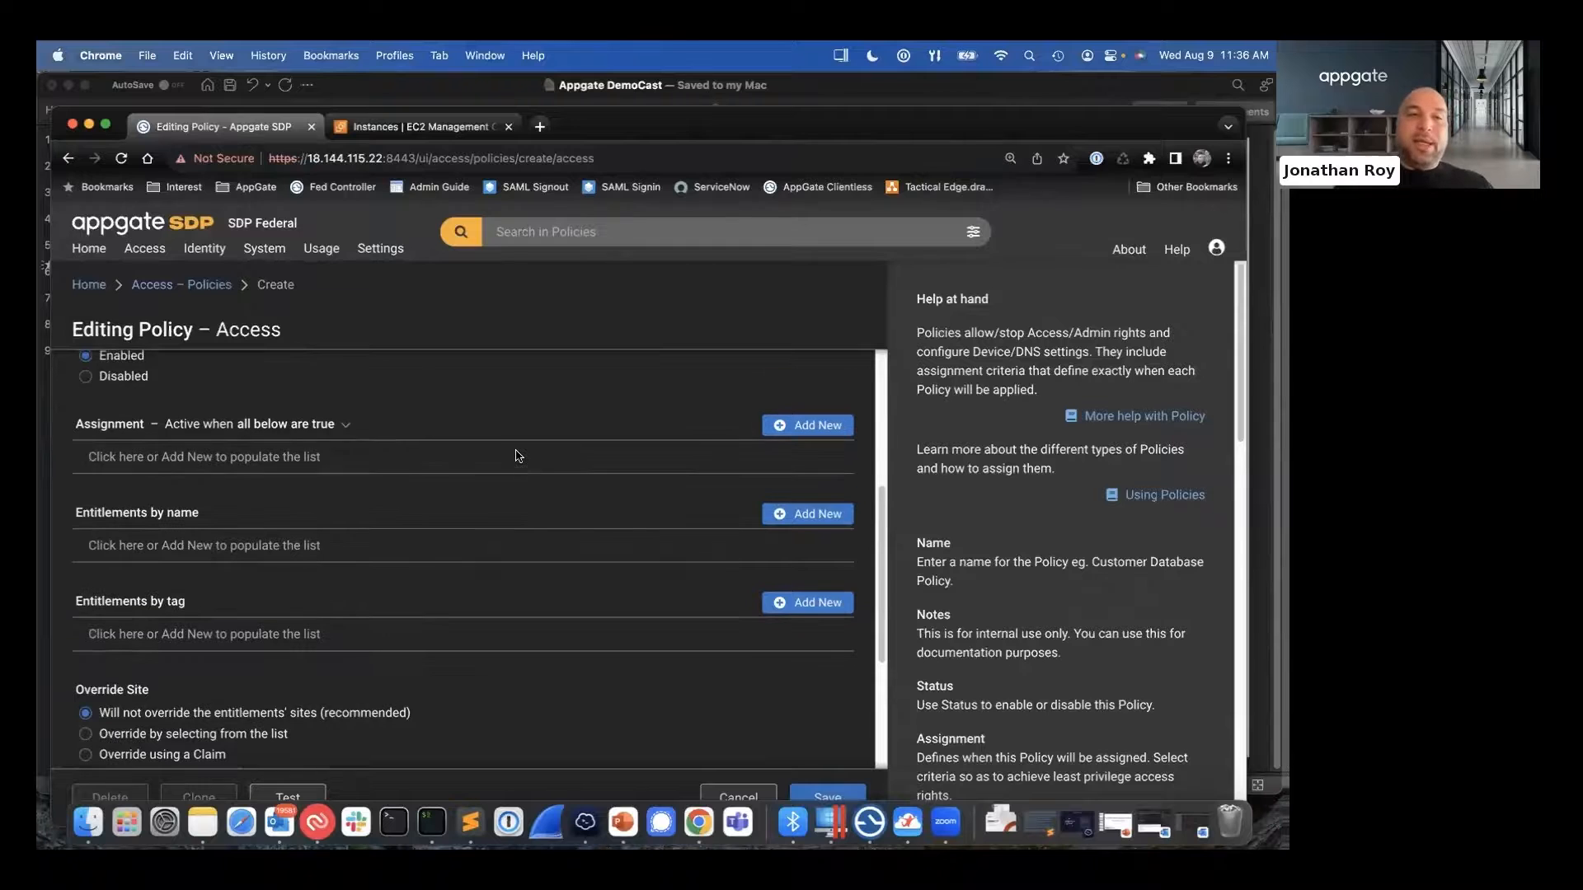
left_click(175, 542)
type("Dri")
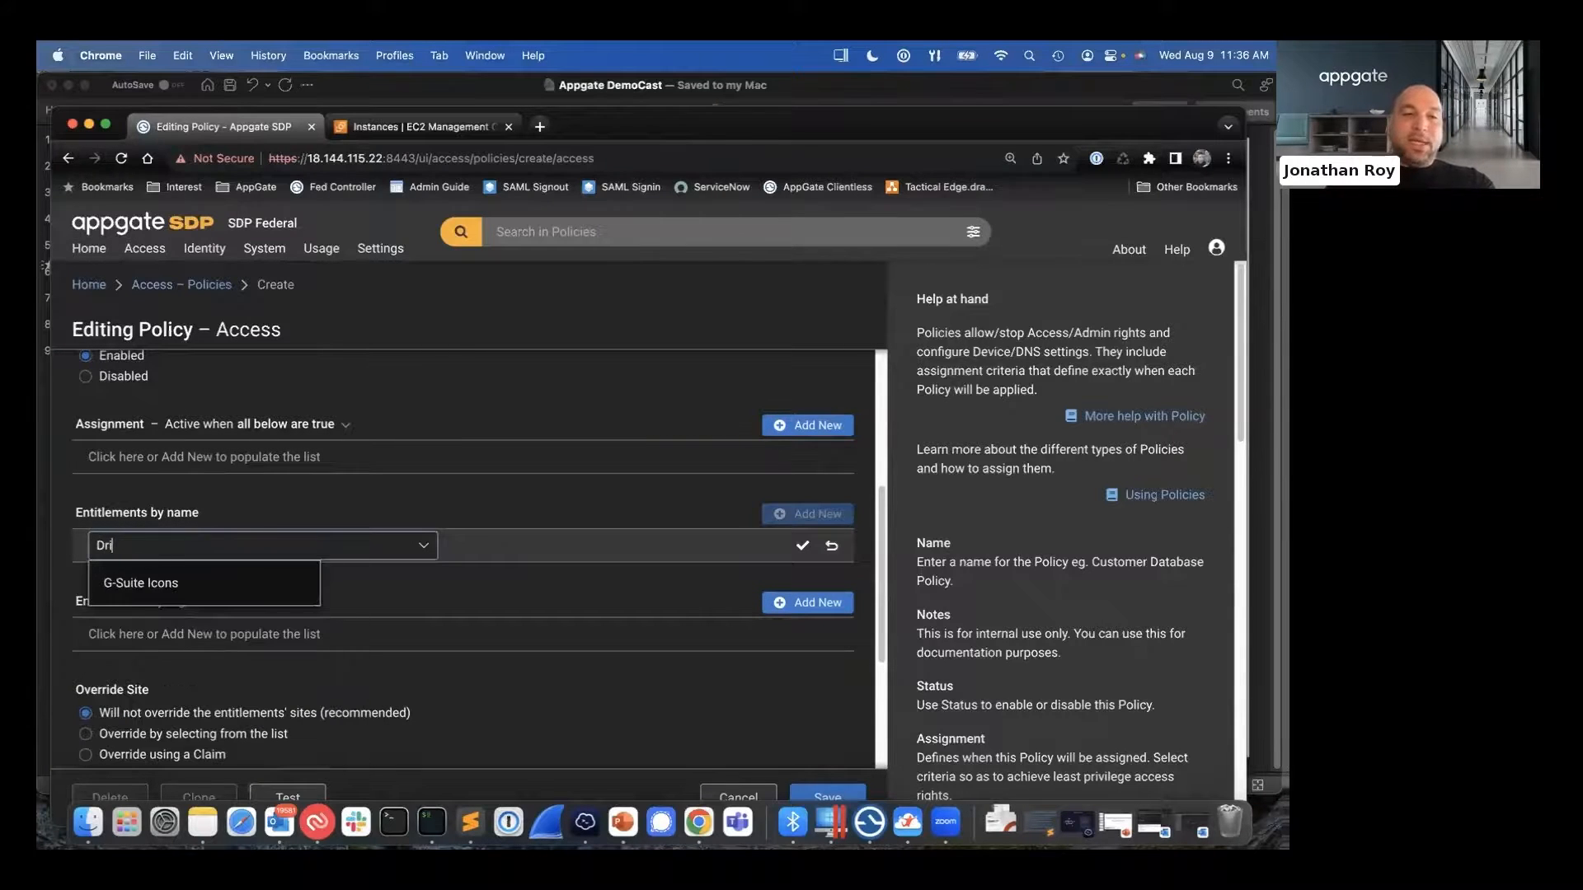
type("ves")
key("BackSpace")
key("BackSpace")
key("BackSpace")
key("BackSpace")
key("BackSpace")
type("ata")
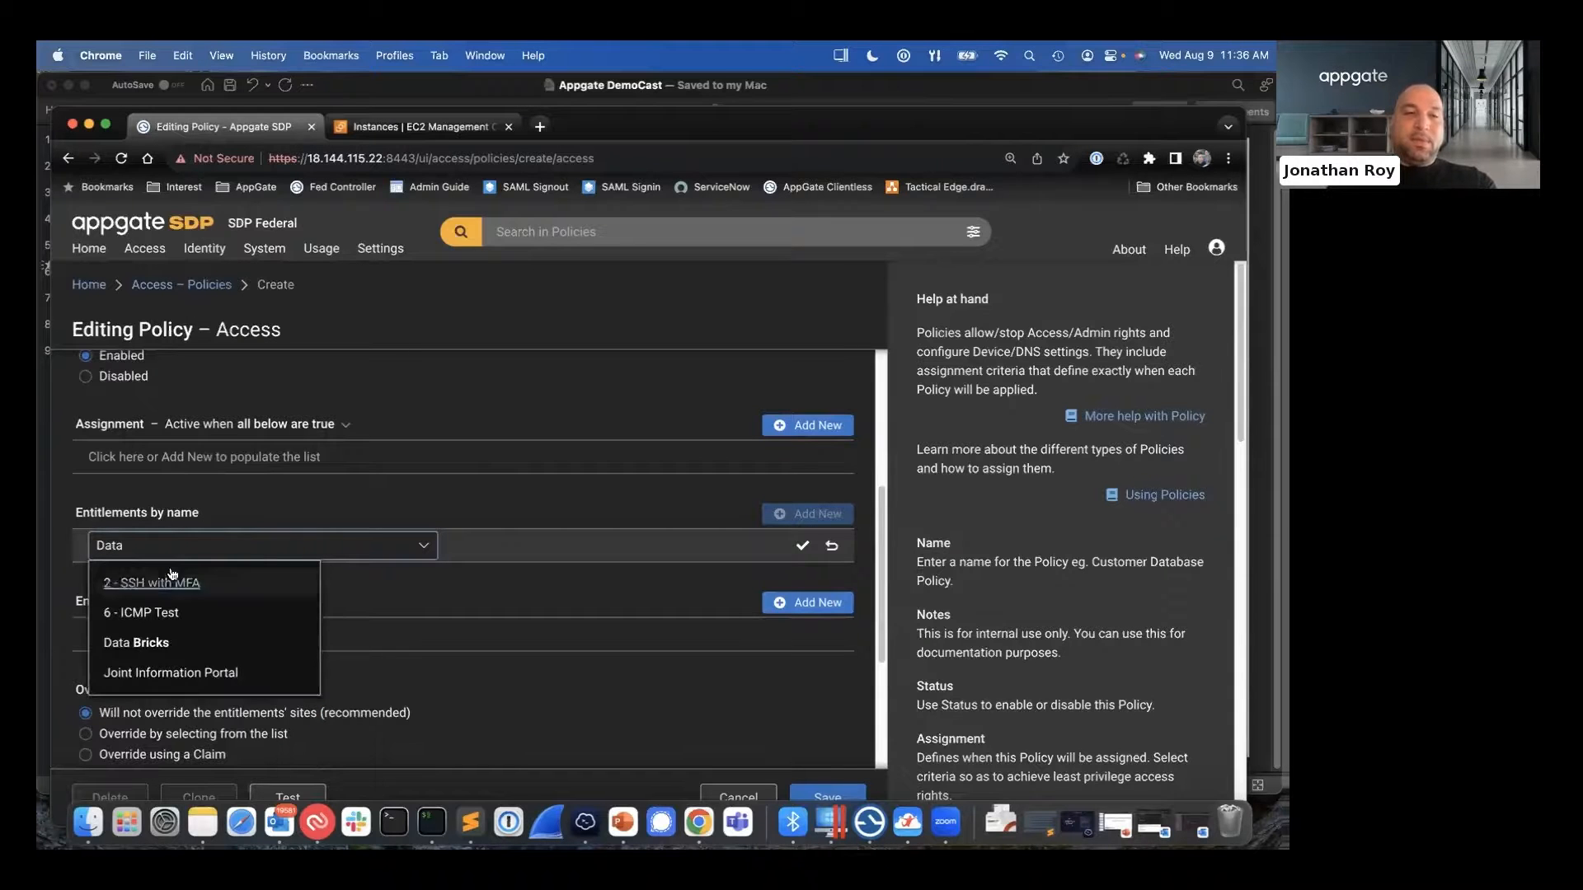
left_click(152, 640)
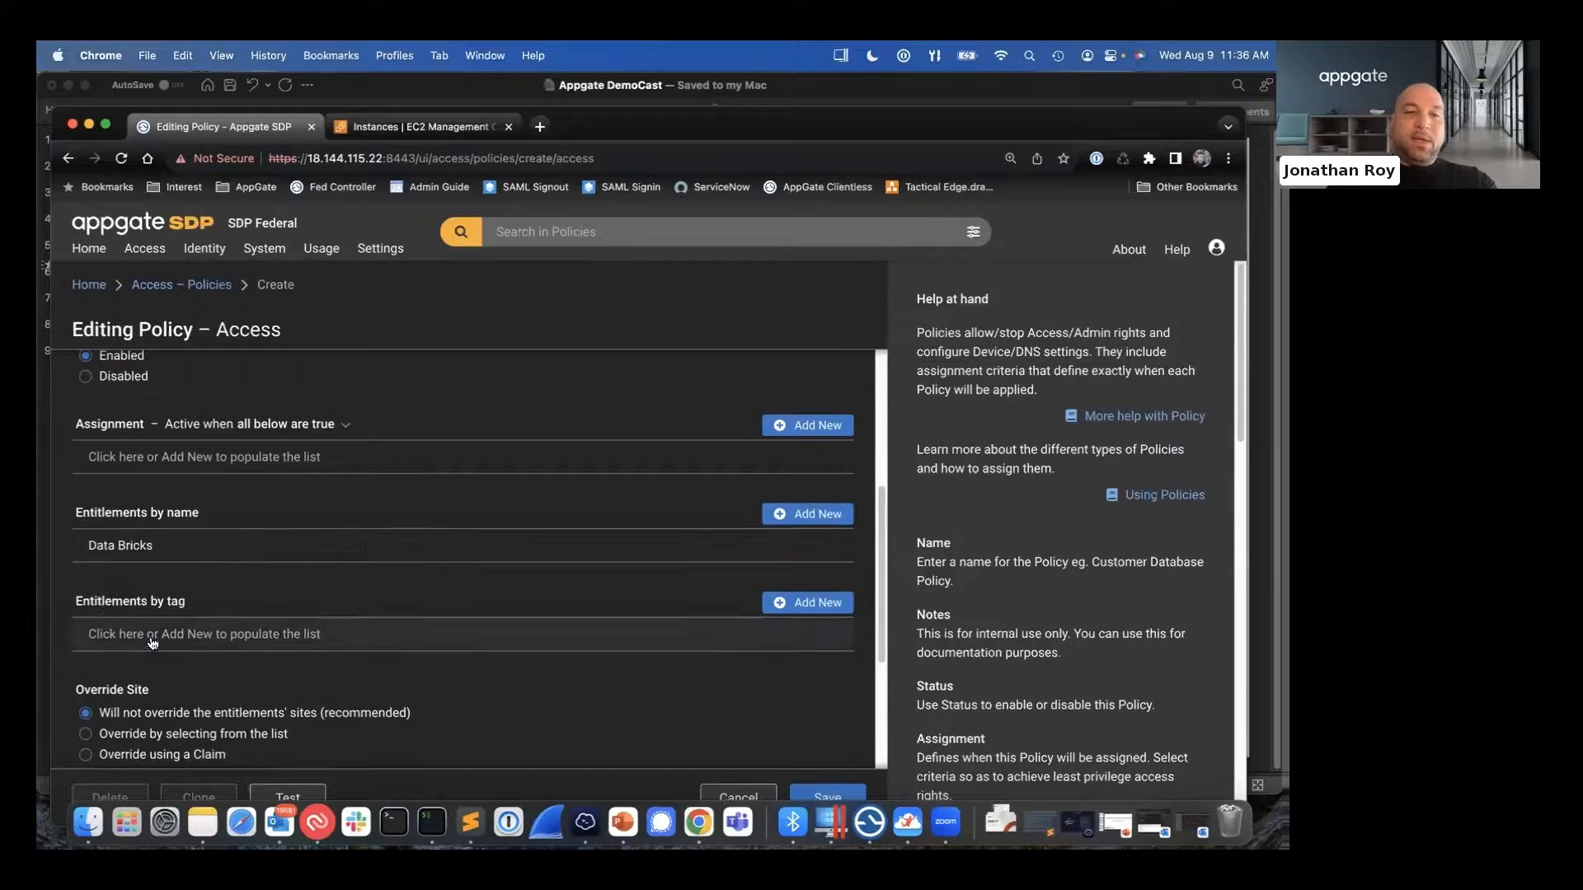
- Add an assignment criterion to the policy requiring the Identity Provider to be AF - RadiantLogic SAML
scroll(203, 517, "up", 3)
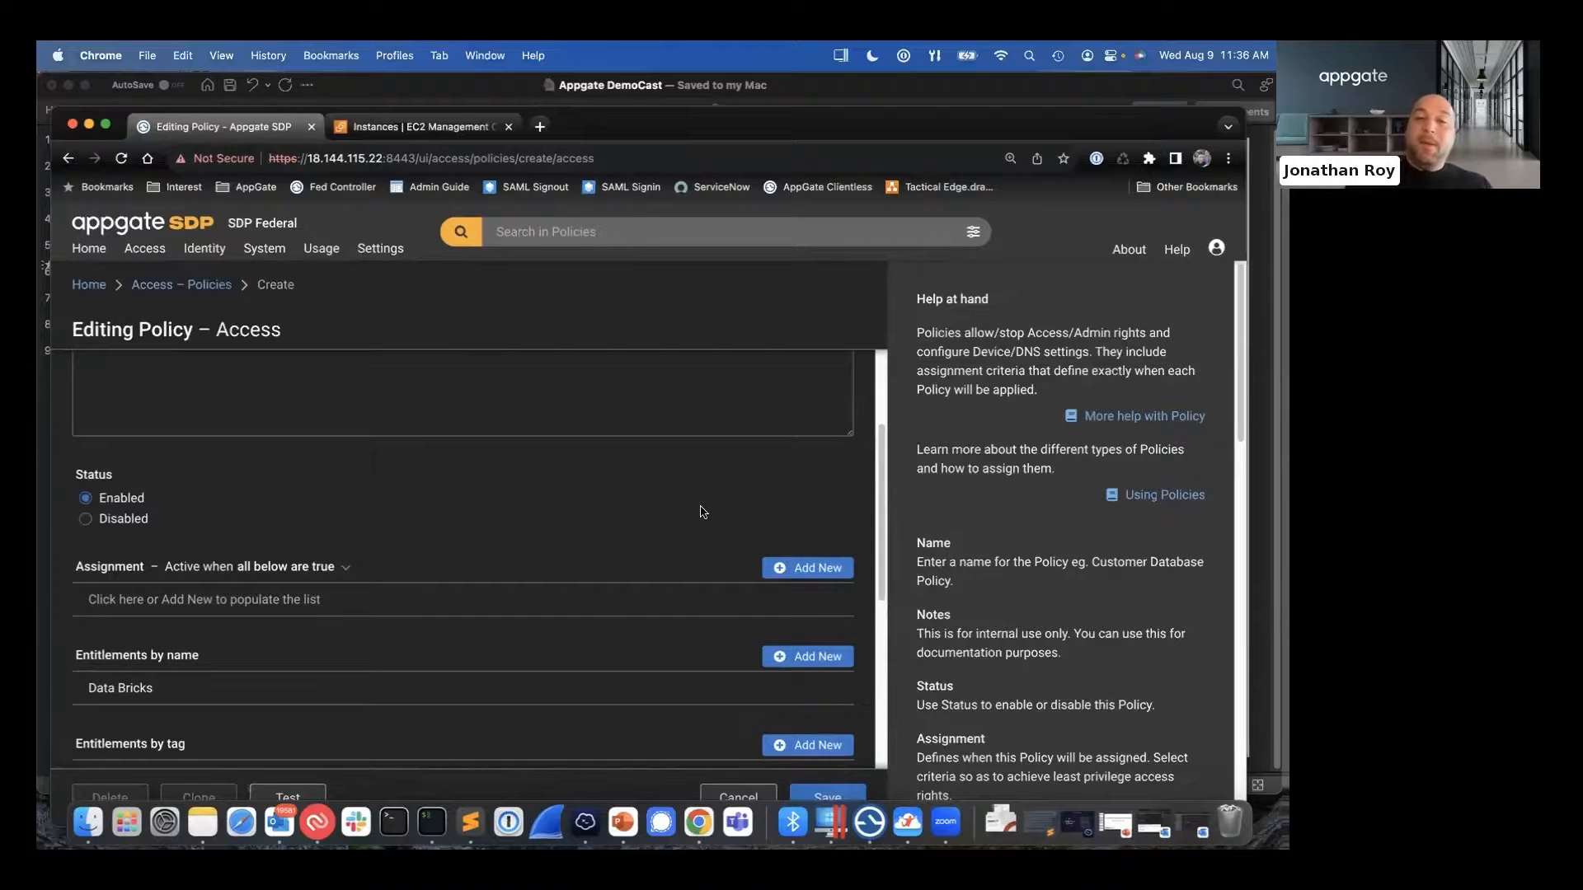
left_click(809, 569)
left_click(306, 603)
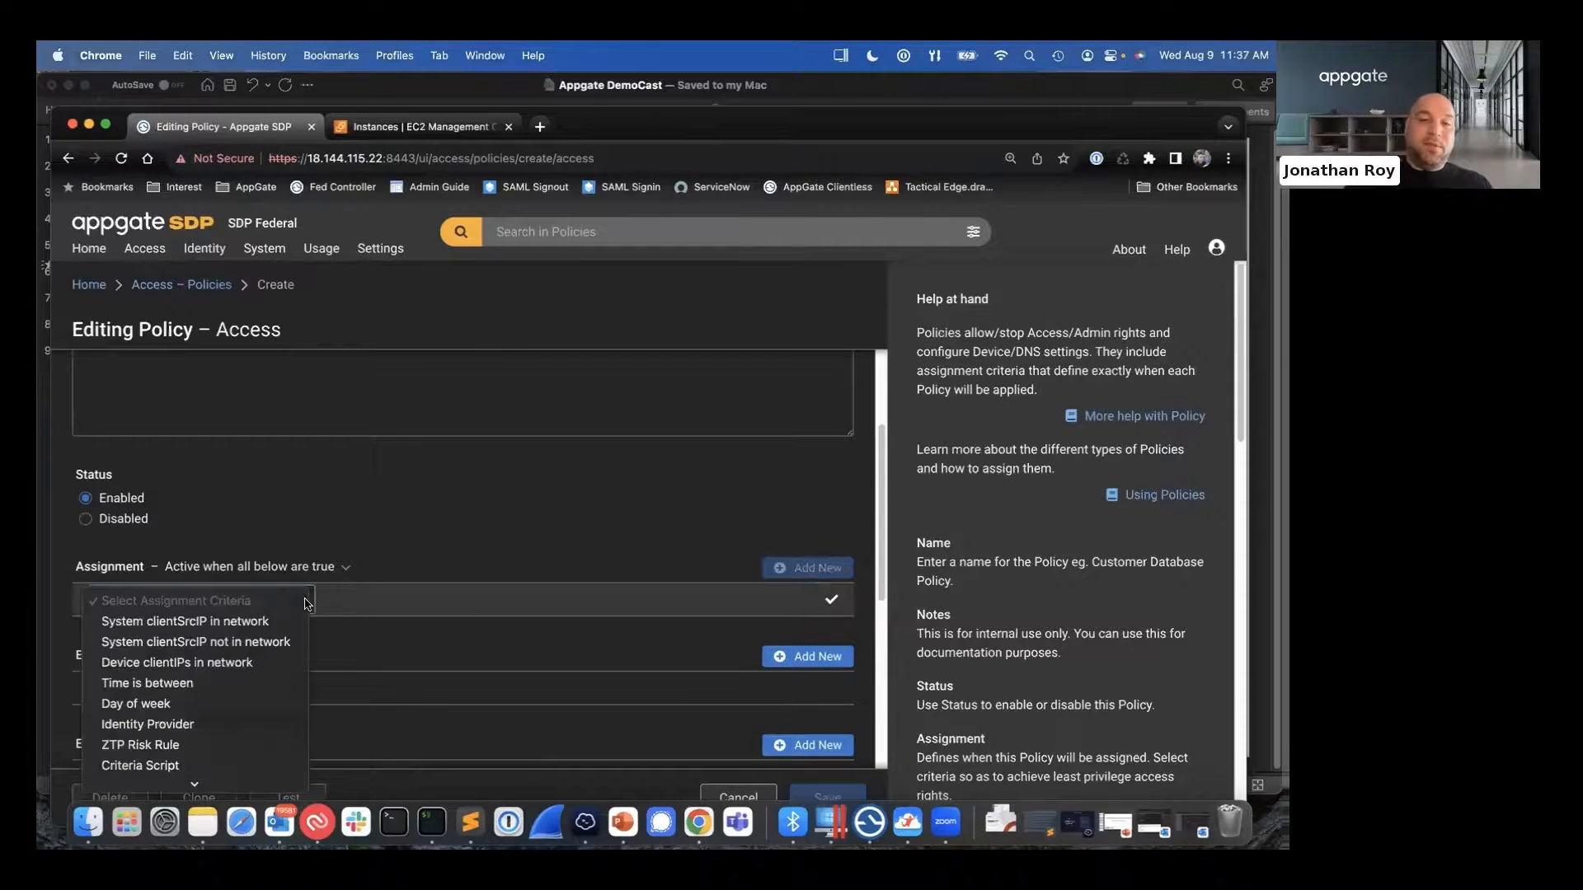
left_click(149, 723)
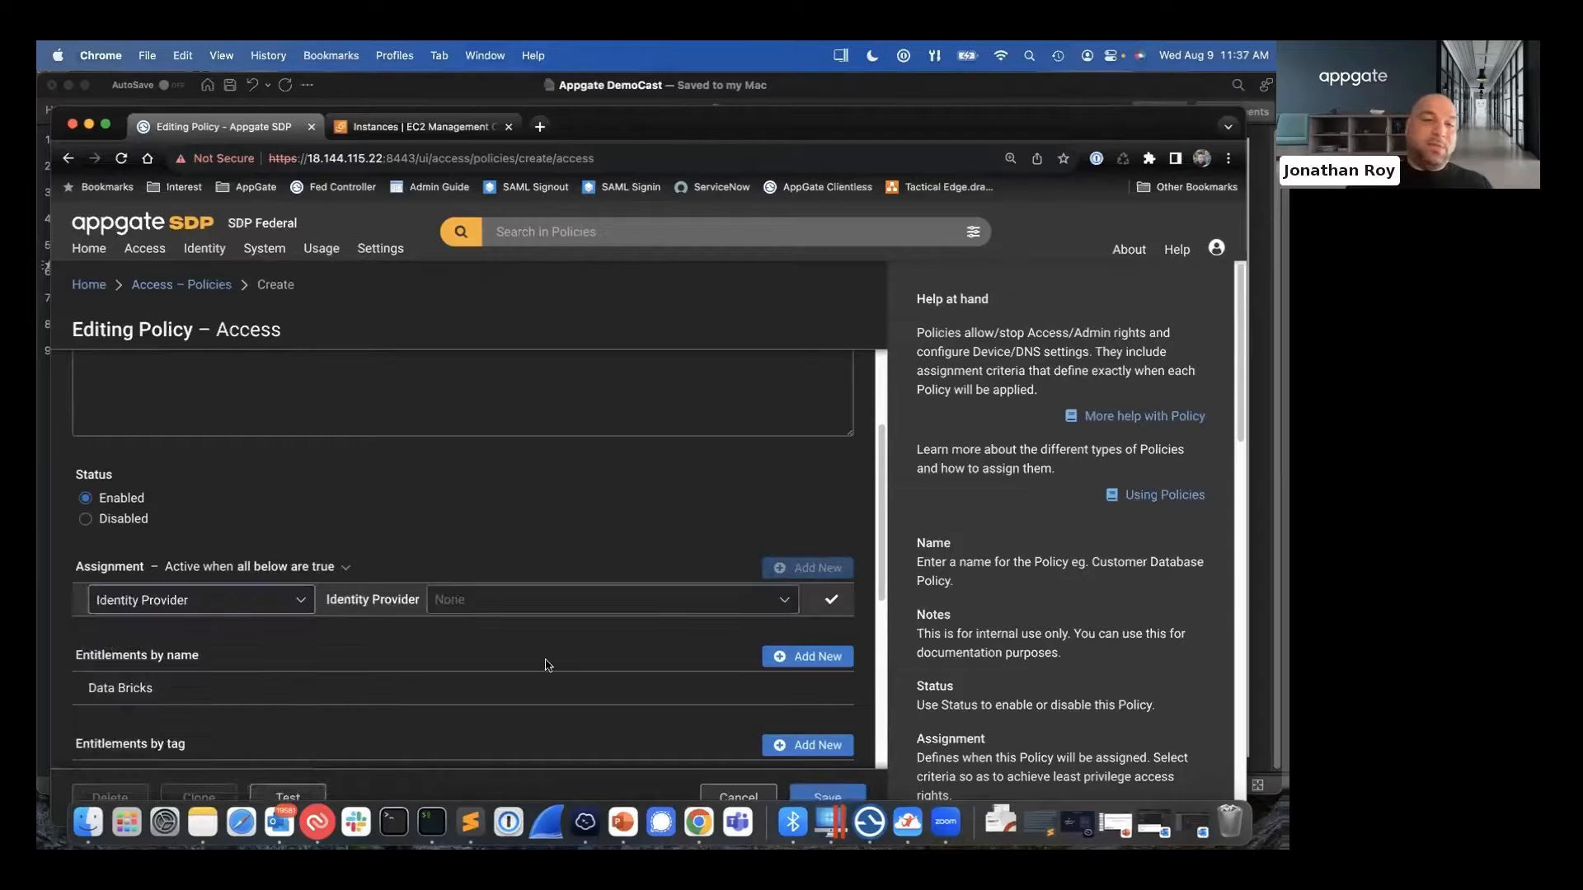
left_click(781, 601)
scroll(577, 667, "down", 5)
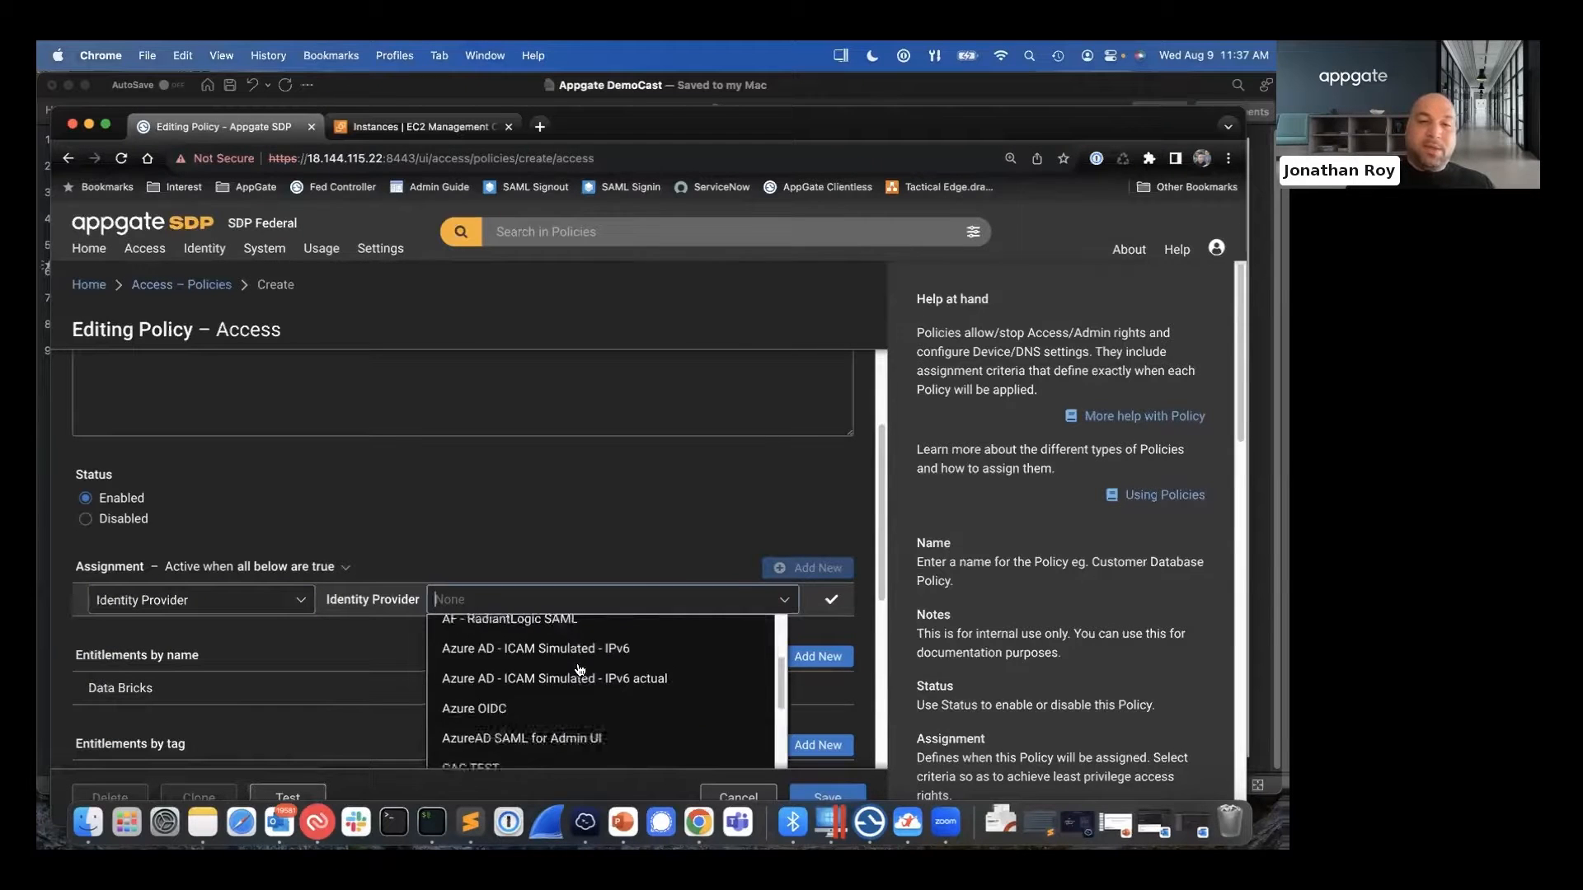
scroll(579, 669, "down", 5)
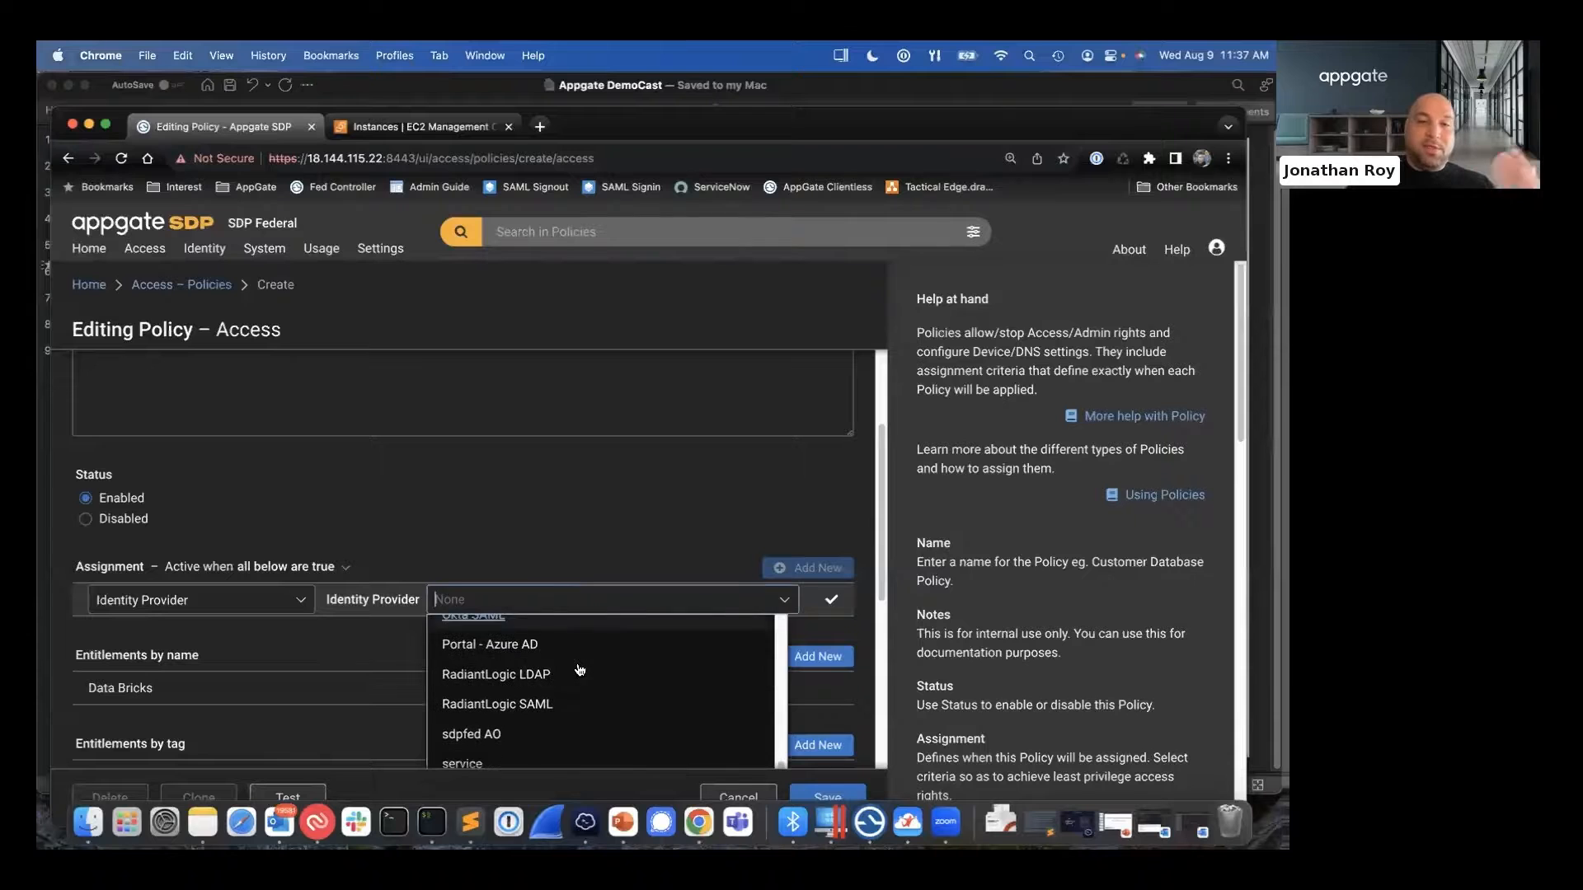
scroll(580, 669, "up", 10)
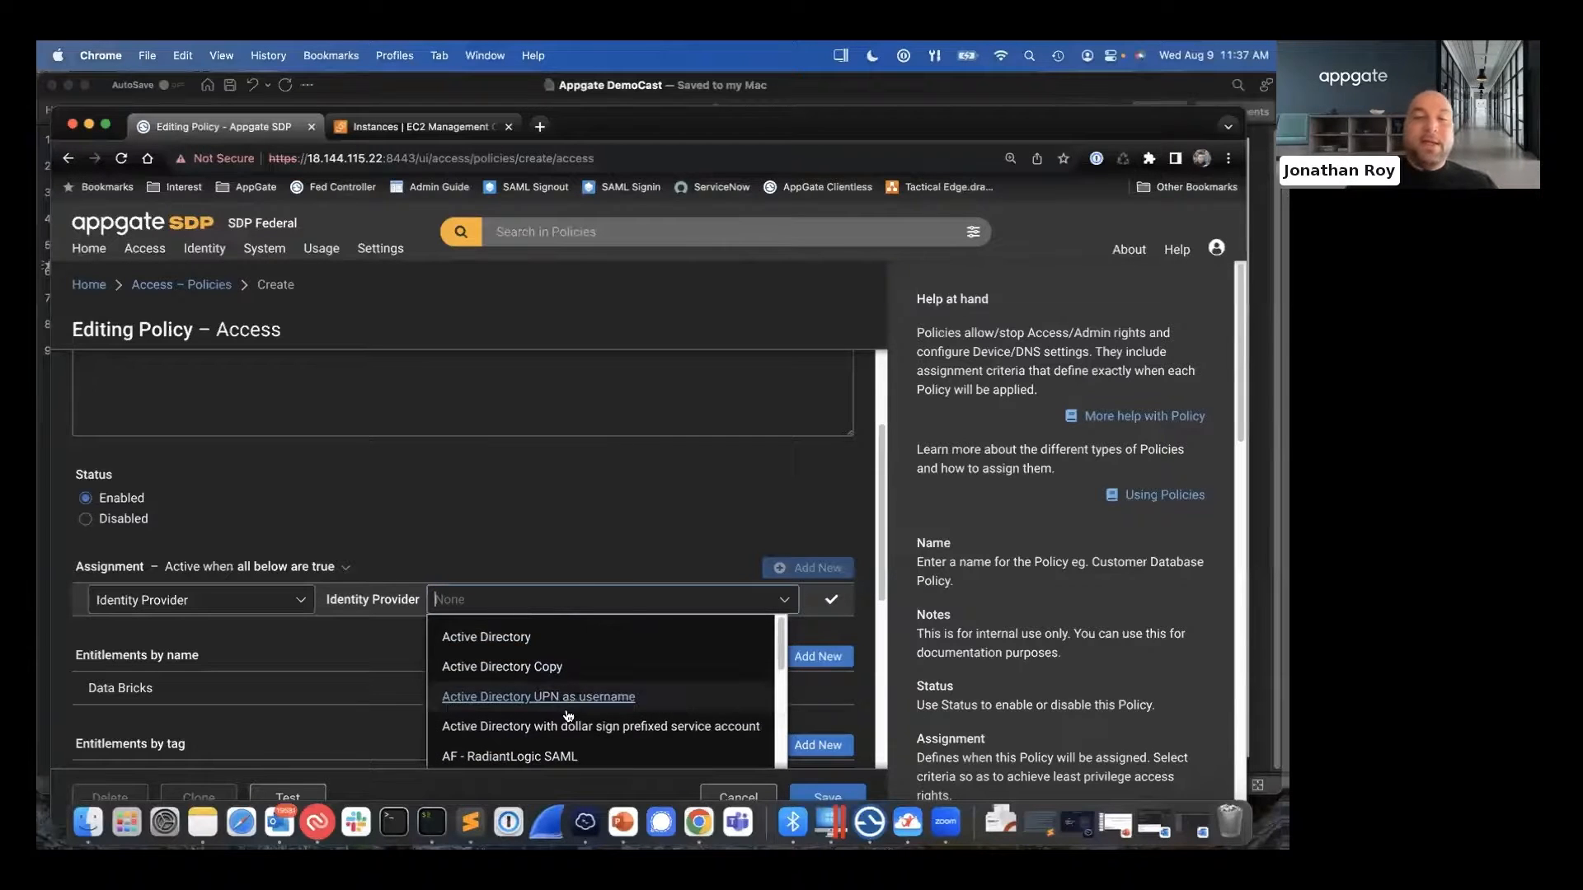
scroll(567, 714, "down", 1)
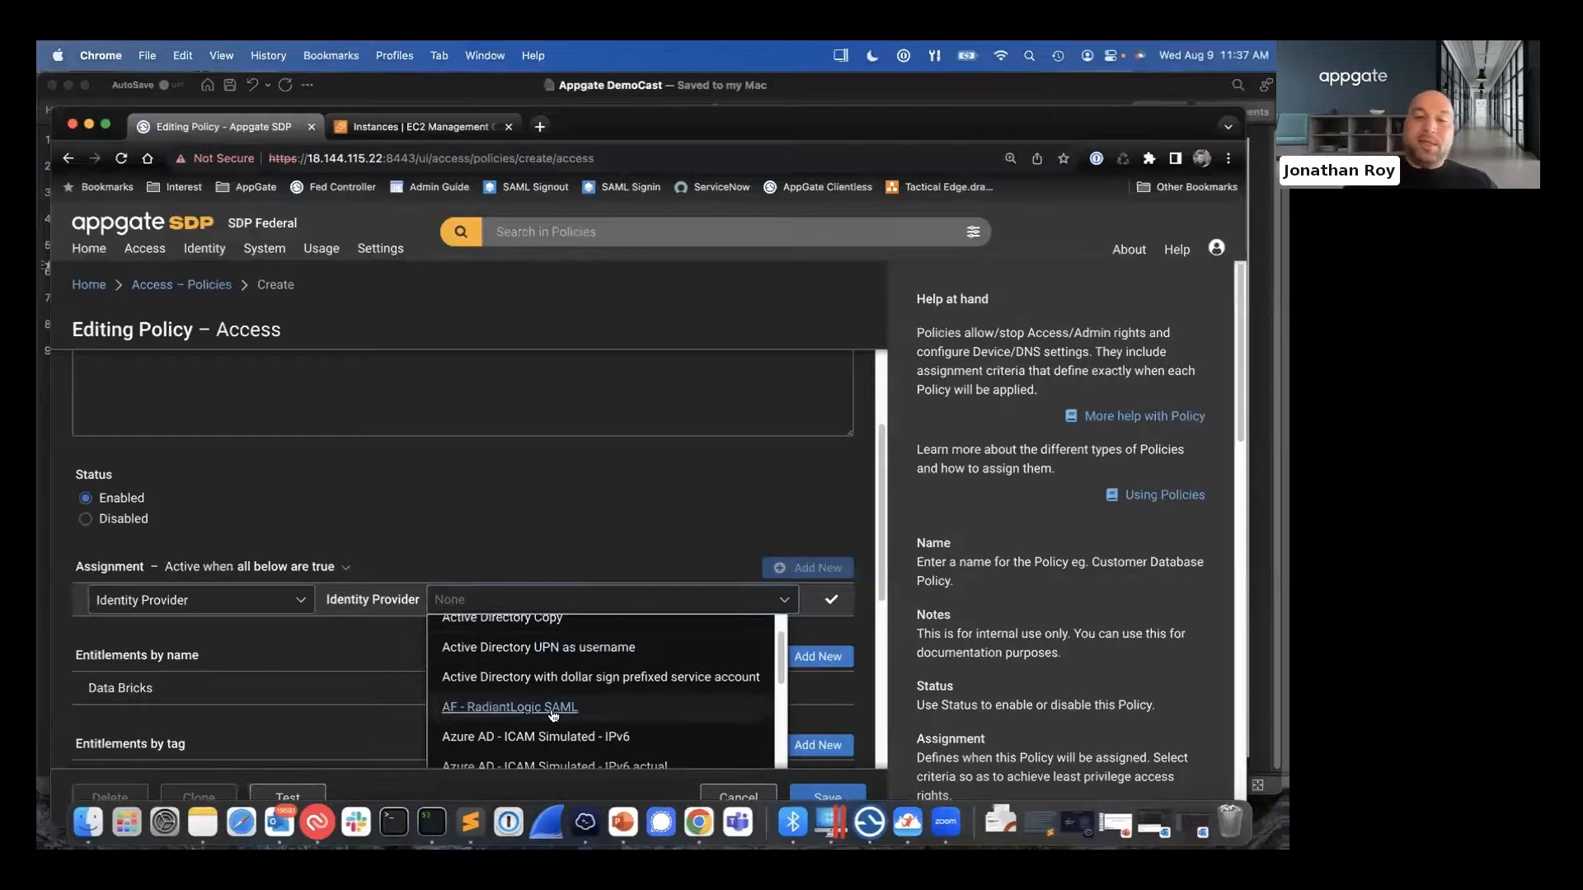
left_click(568, 712)
left_click(831, 599)
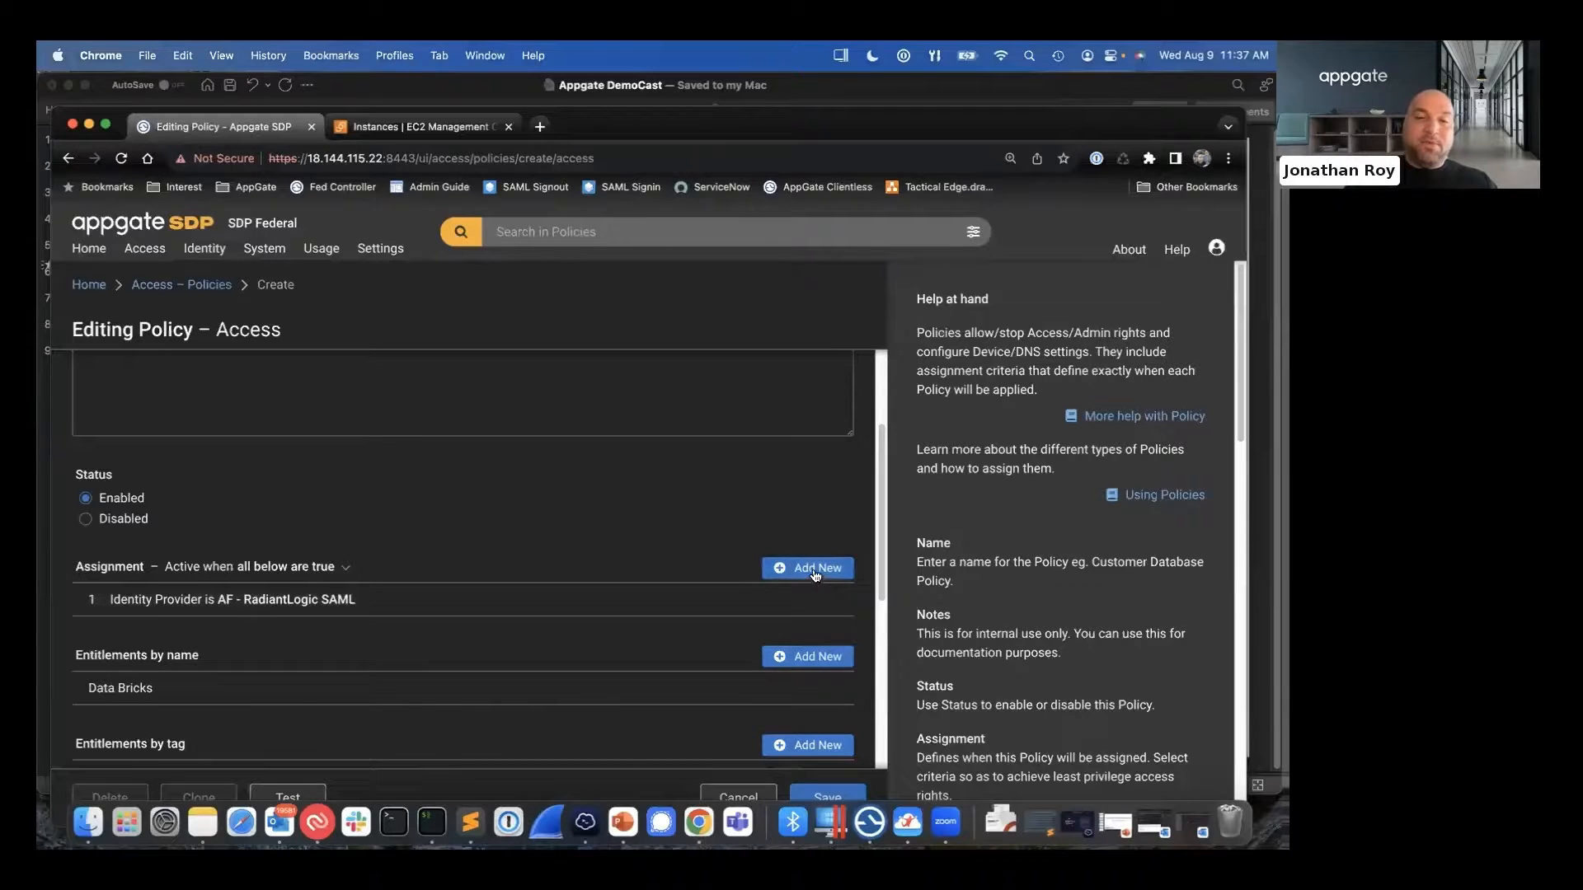
- Add a second assignment criterion requiring the AD_Groups user claim to match Red_Group
left_click(812, 568)
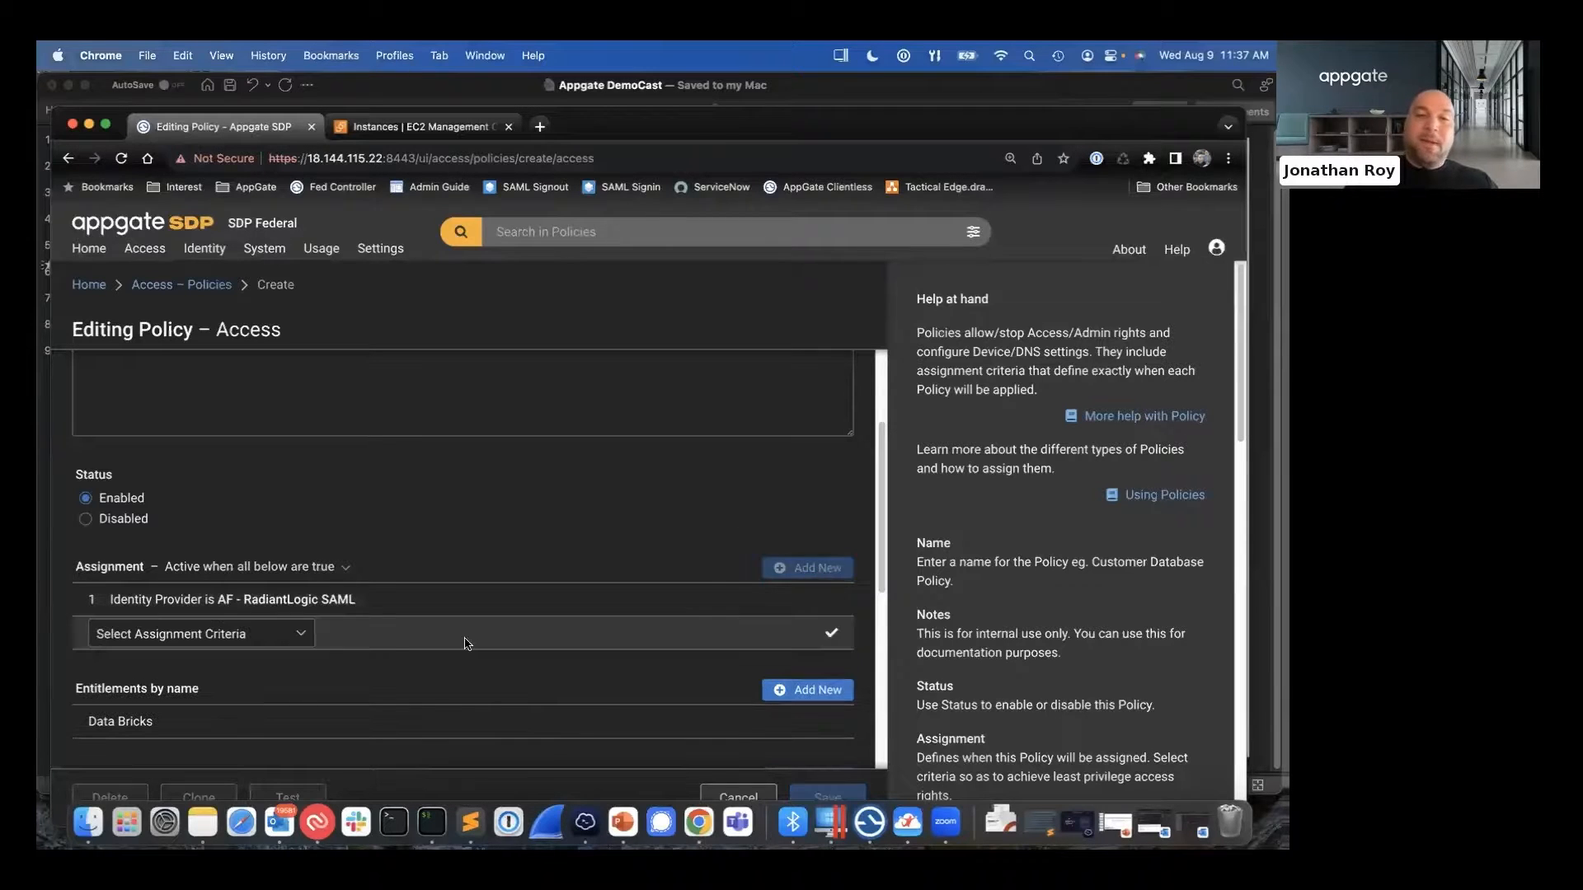
left_click(302, 636)
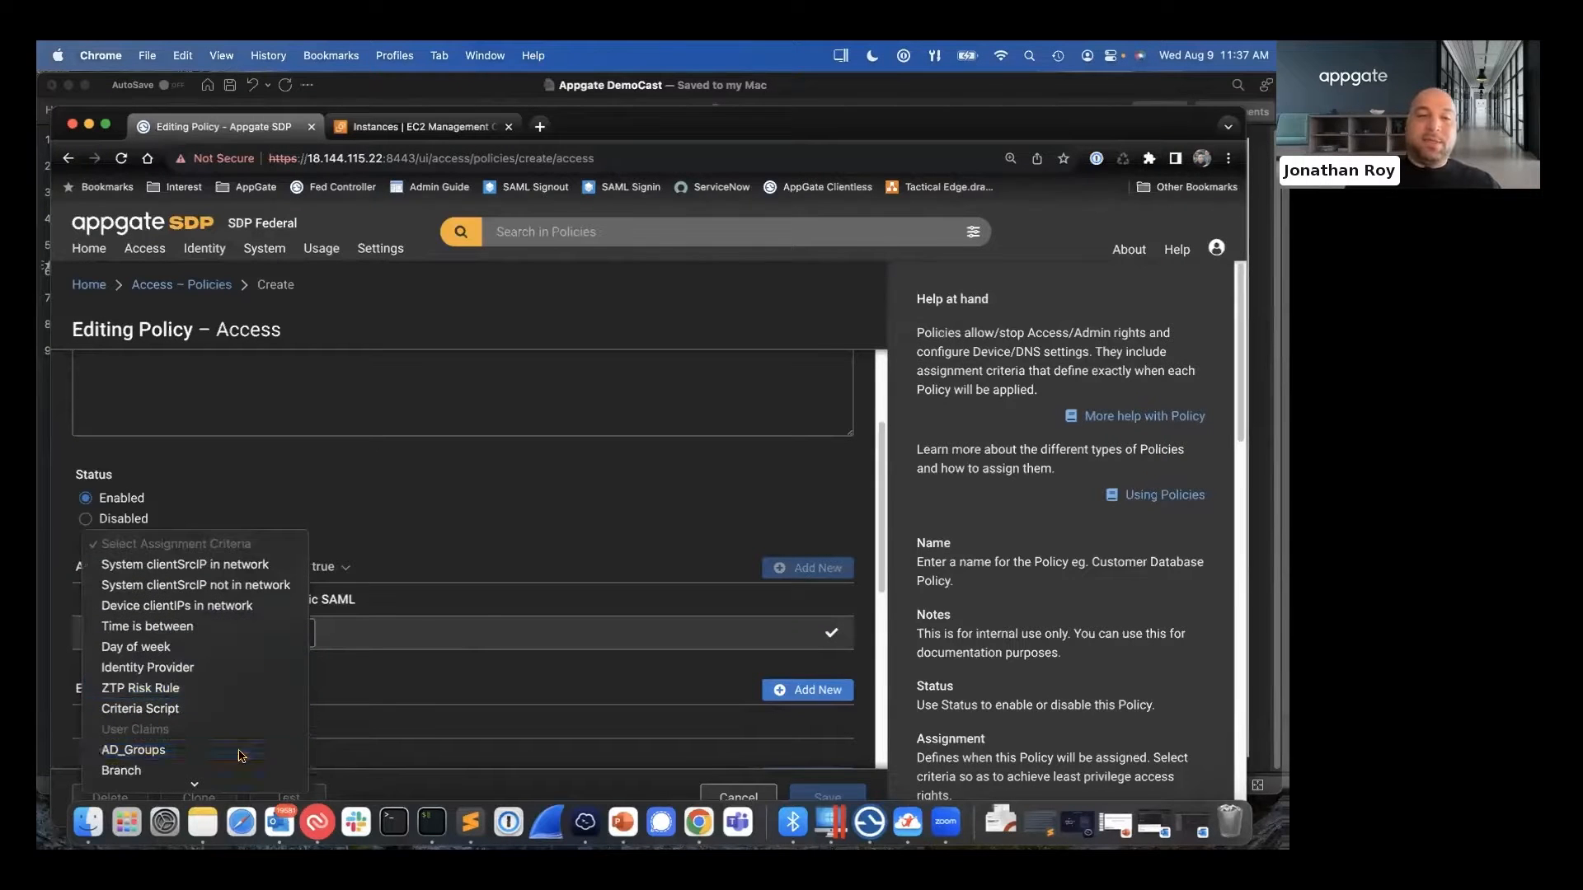
left_click(239, 749)
left_click(599, 631)
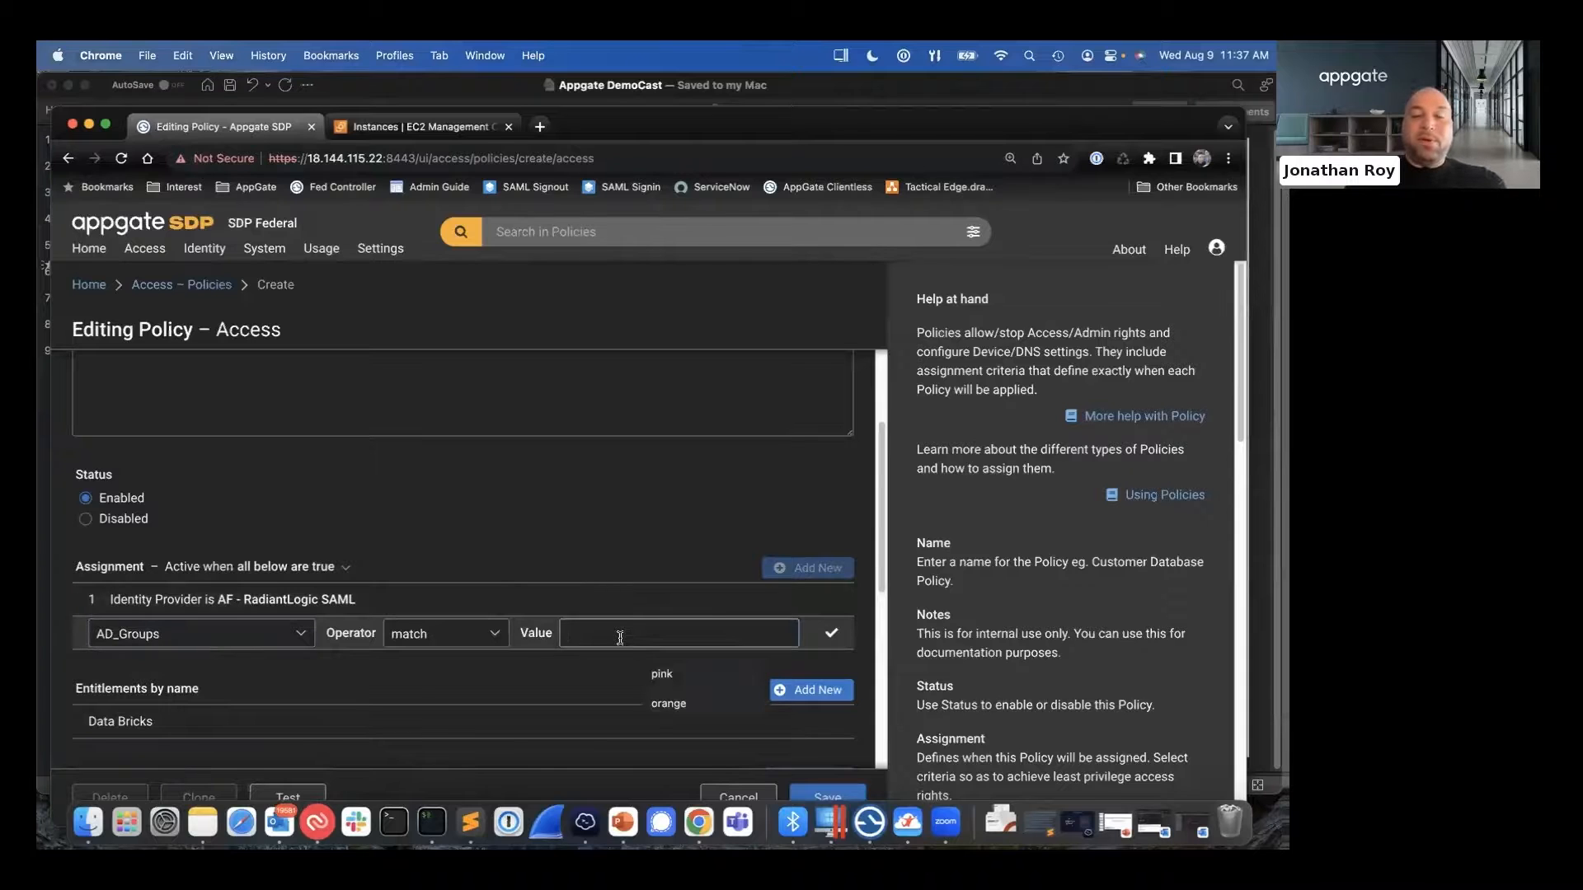
type("Red_Group")
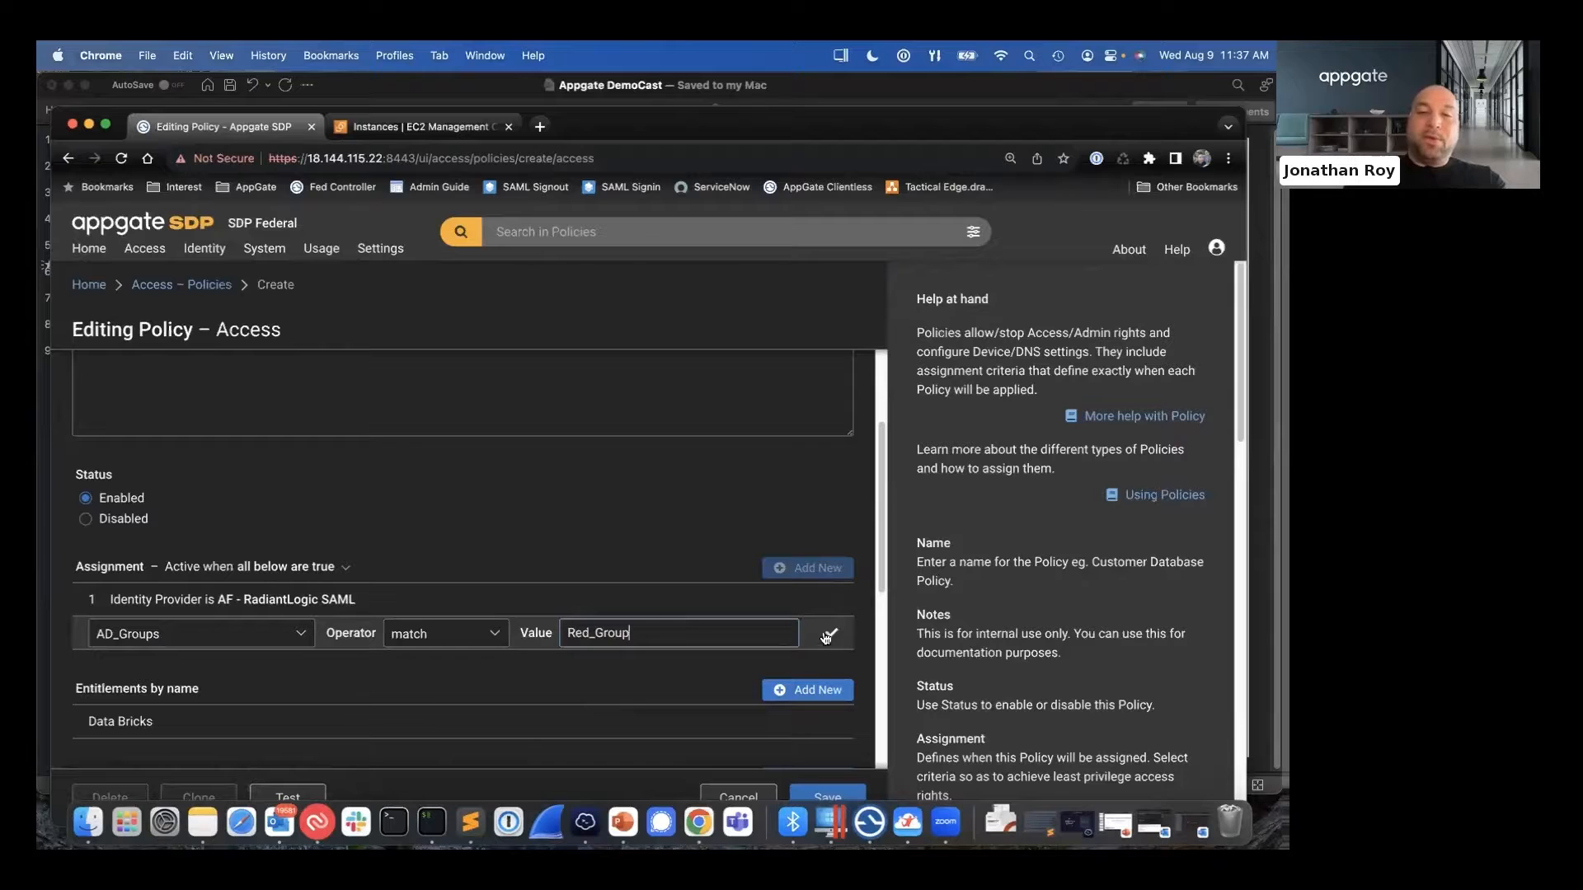
left_click(827, 635)
- Add a third assignment criterion requiring the dutyStation user claim to be Hanscom AFB
left_click(807, 569)
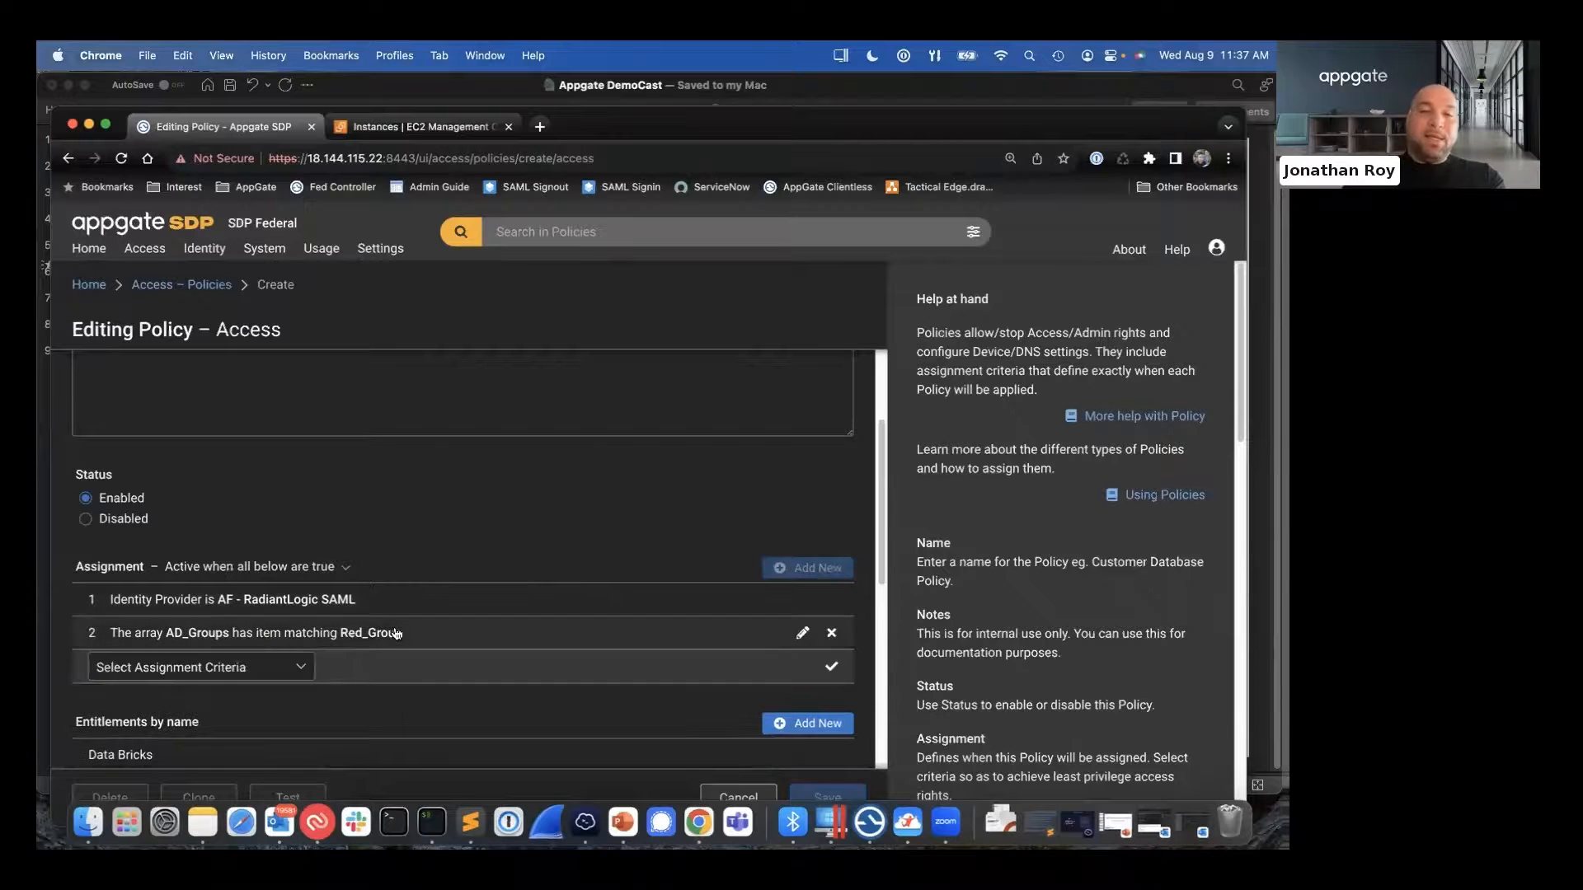
left_click(301, 669)
scroll(263, 689, "down", 15)
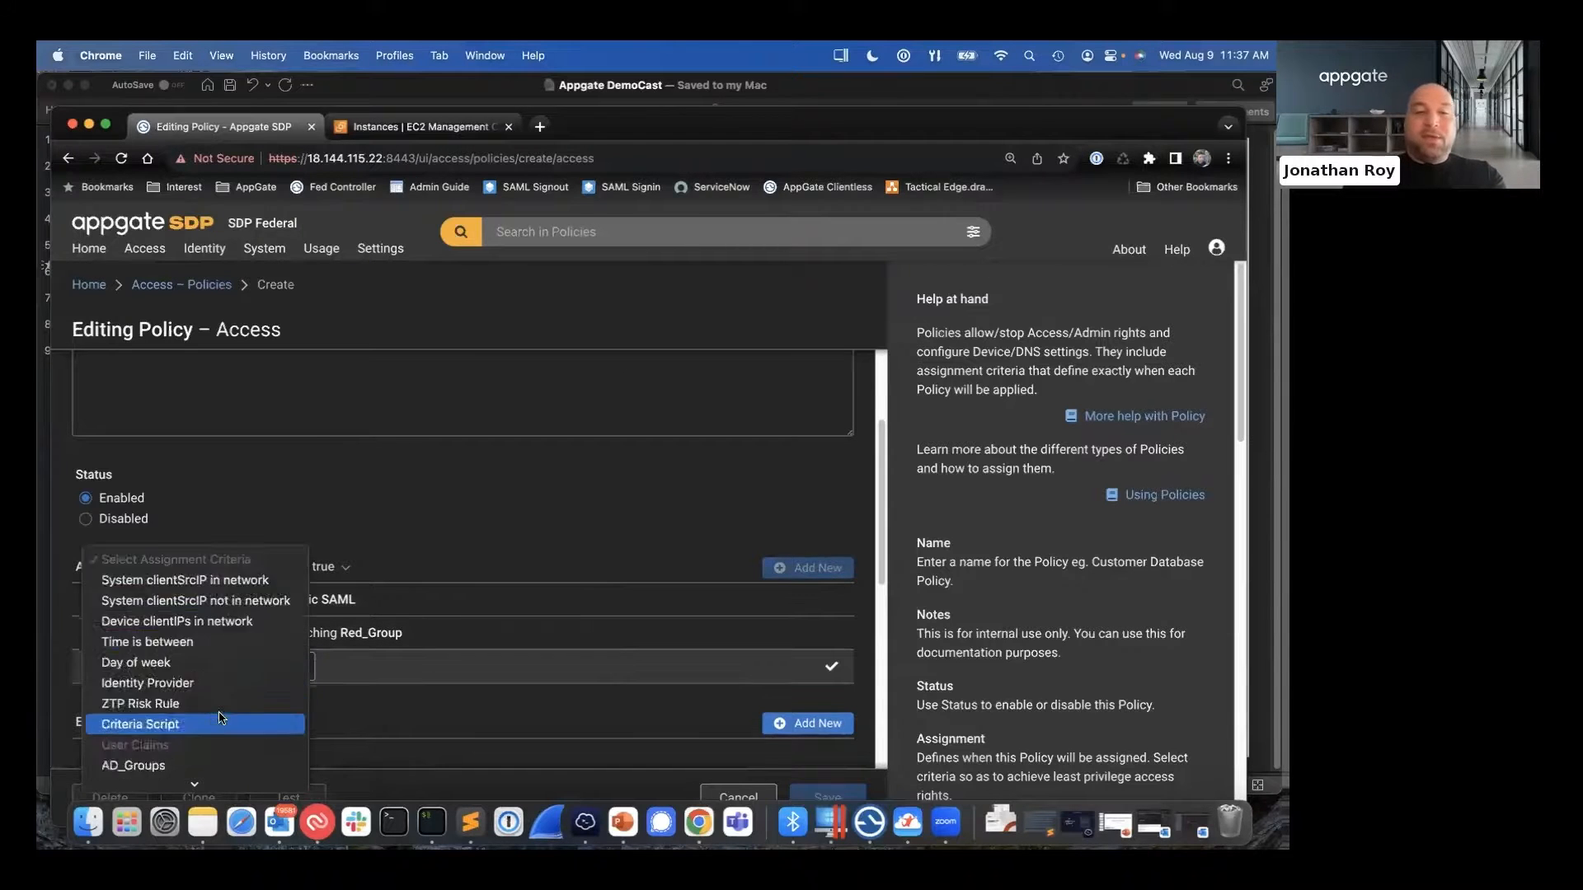
scroll(221, 719, "down", 10)
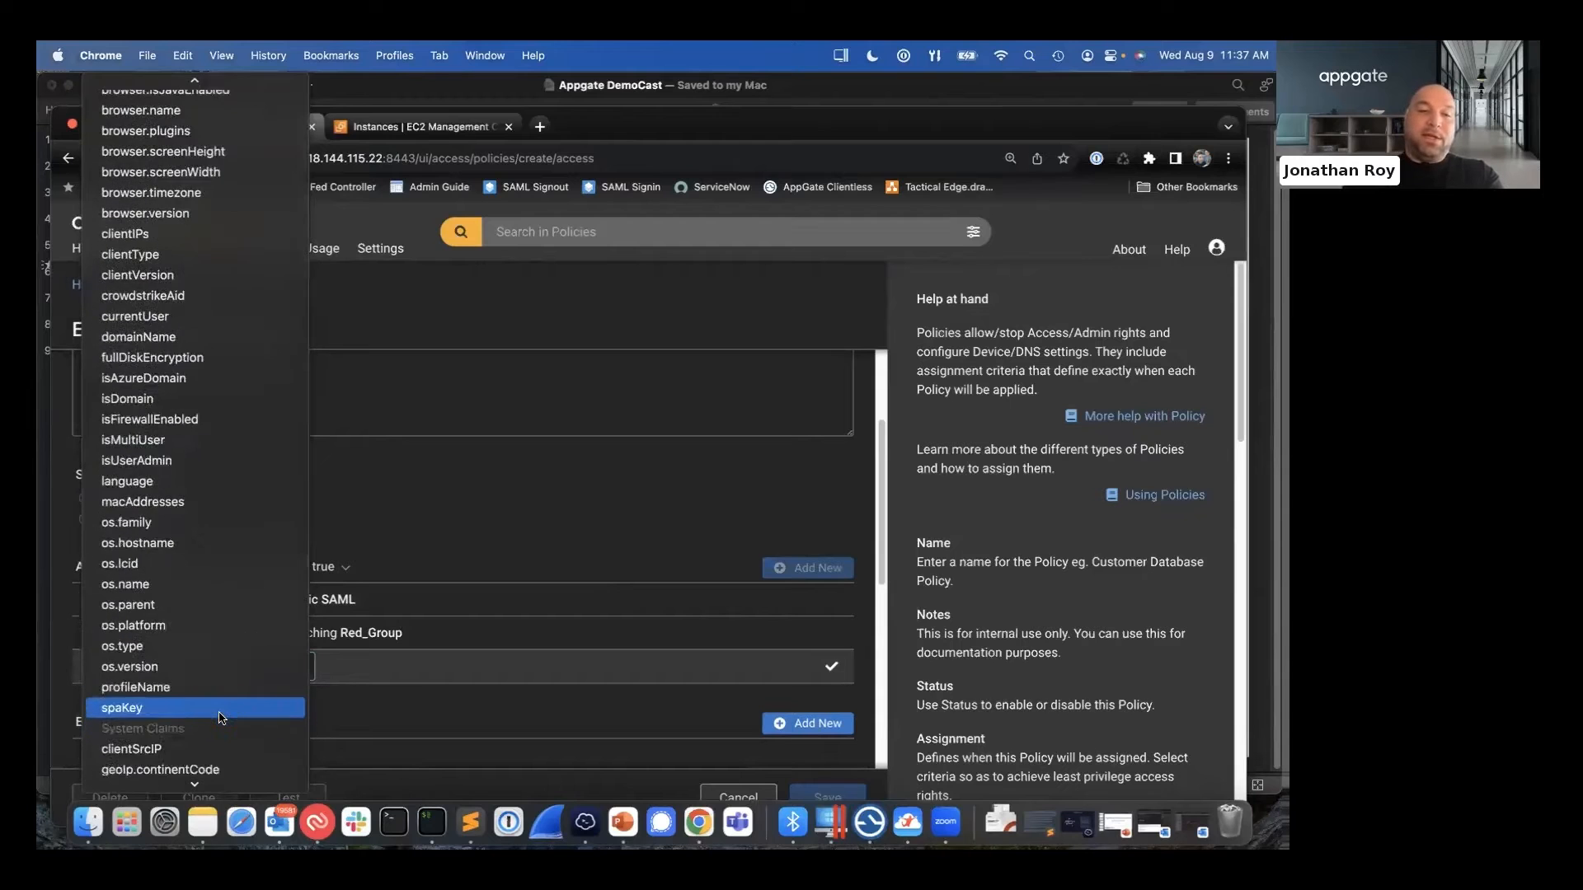
scroll(221, 719, "up", 8)
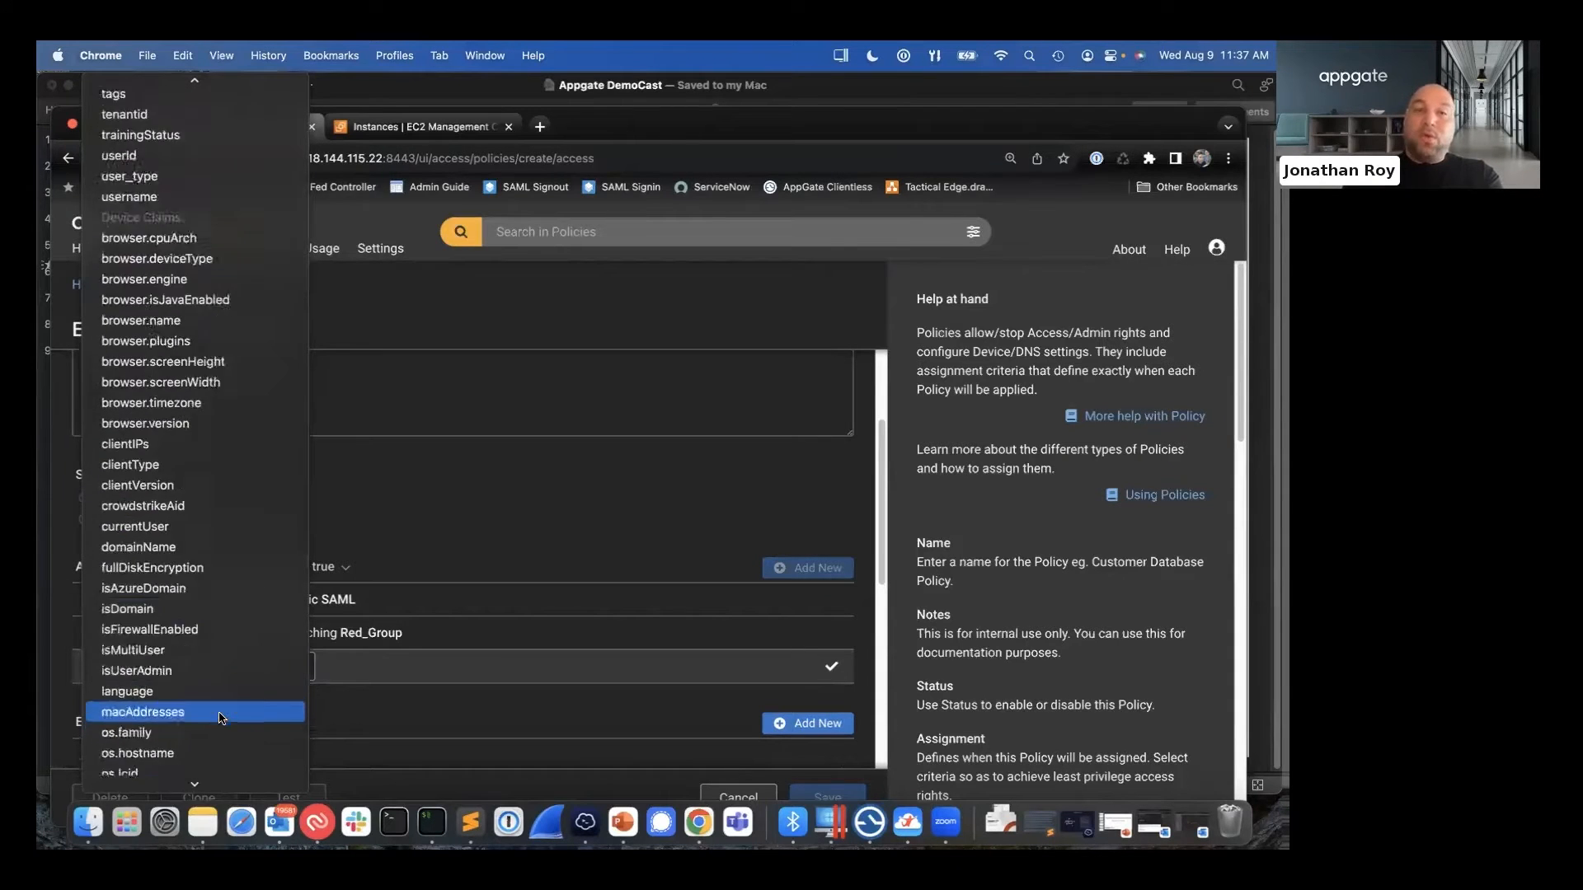
scroll(221, 719, "down", 3)
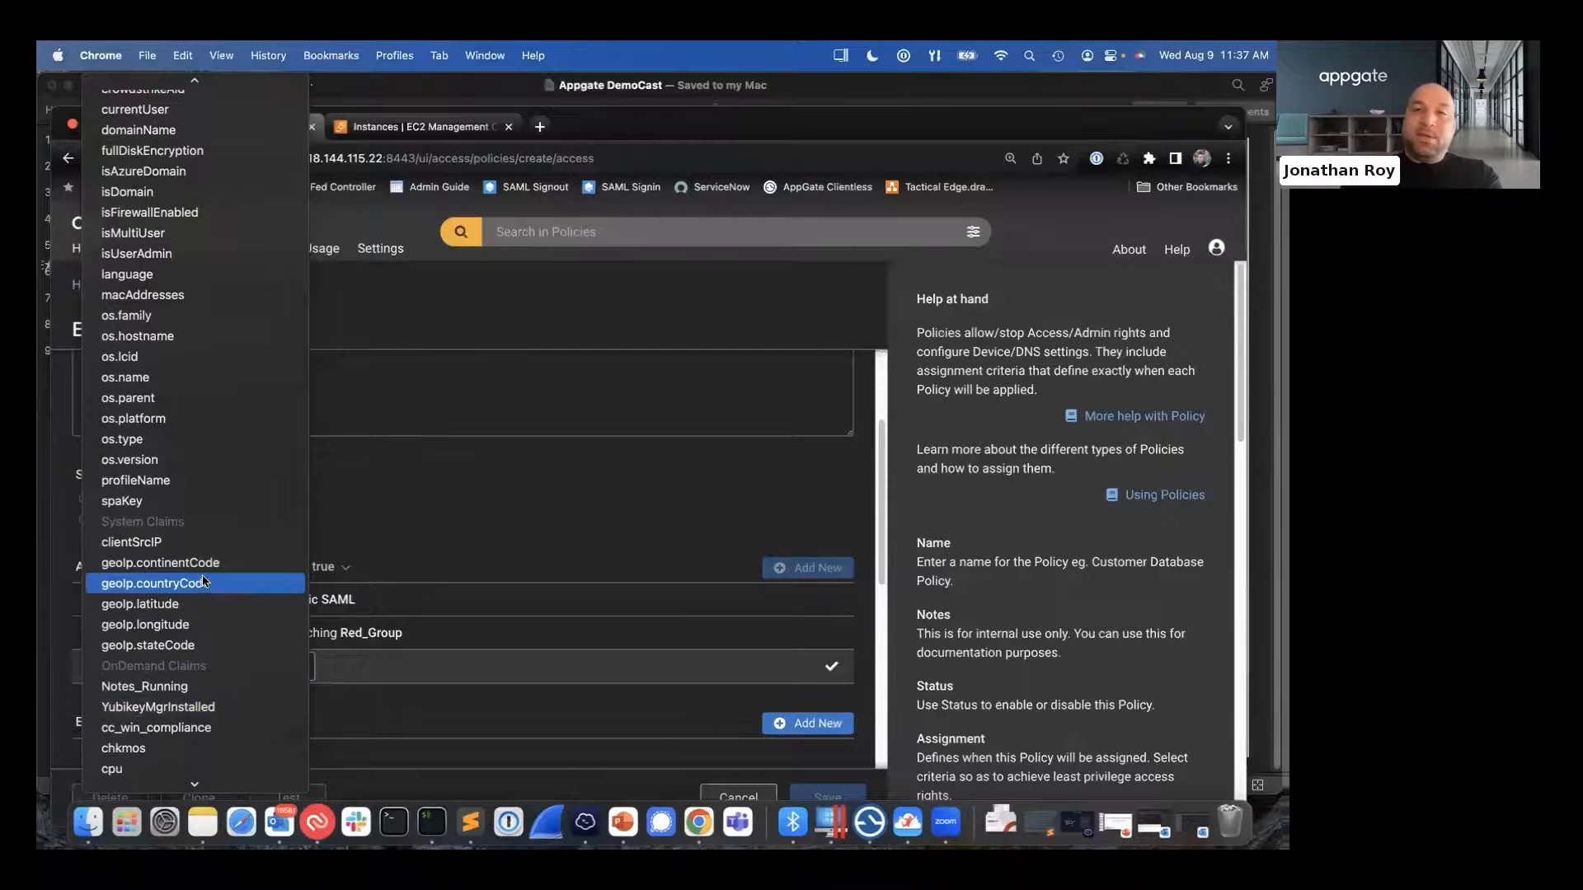
scroll(203, 569, "up", 12)
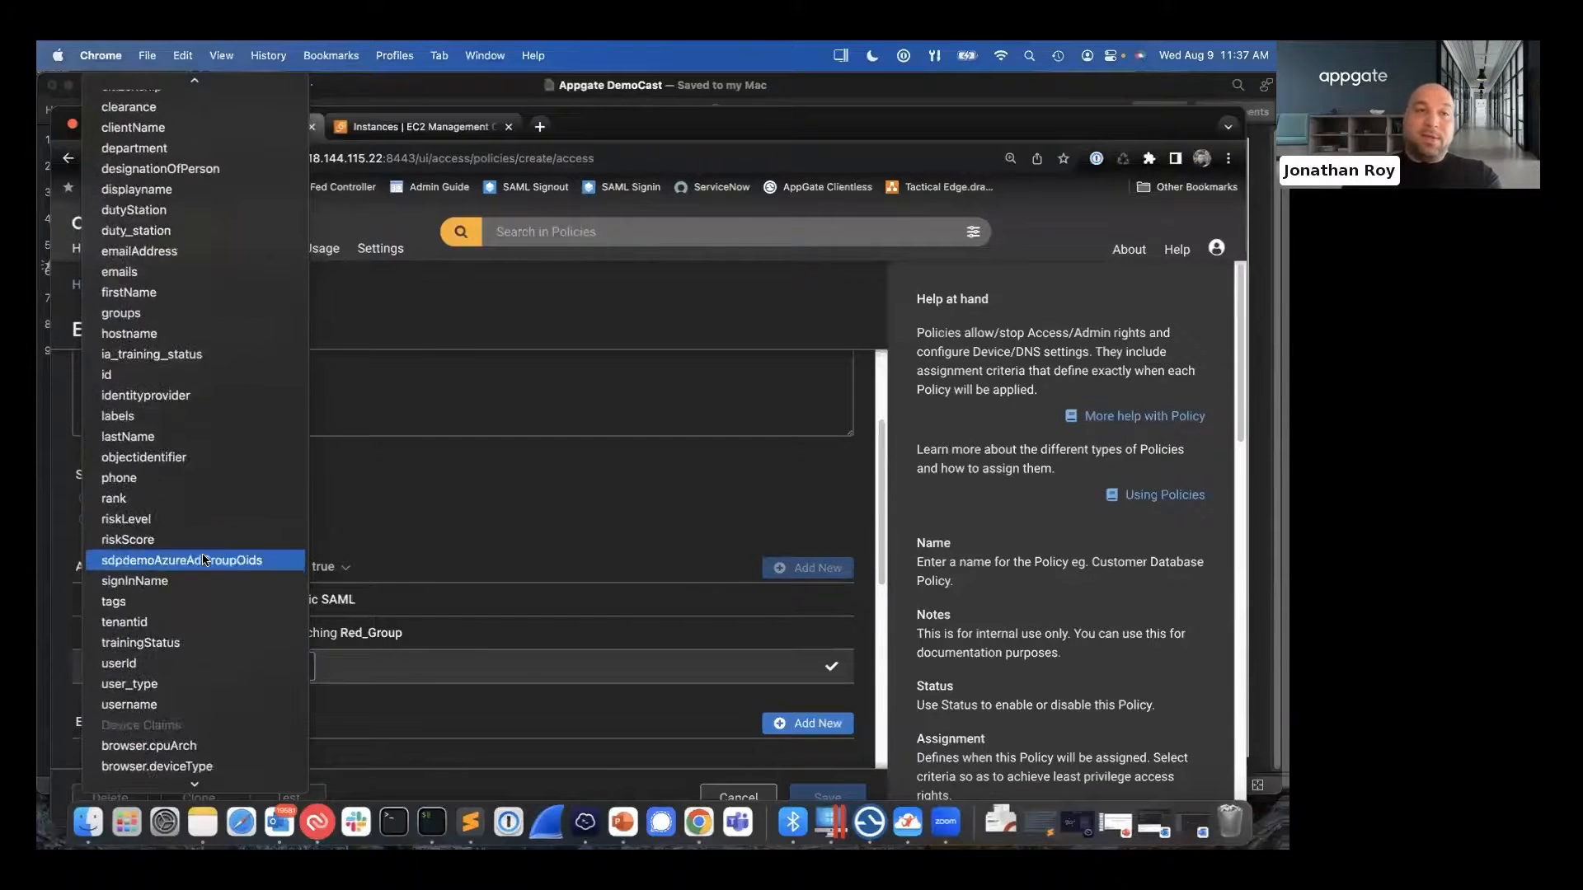
scroll(203, 560, "up", 10)
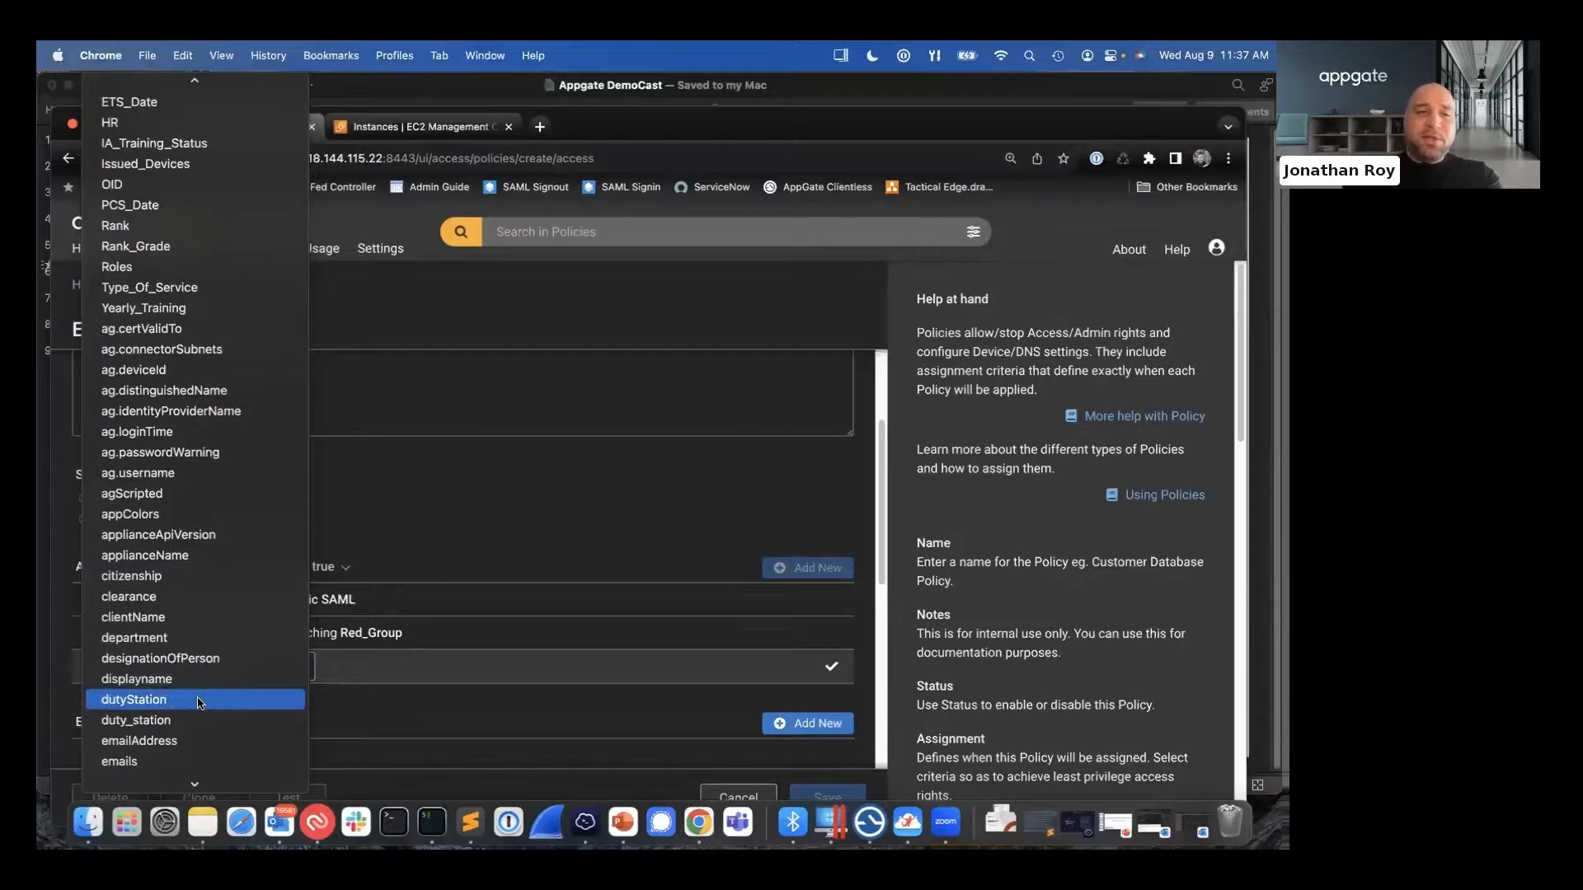
left_click(198, 699)
left_click(540, 669)
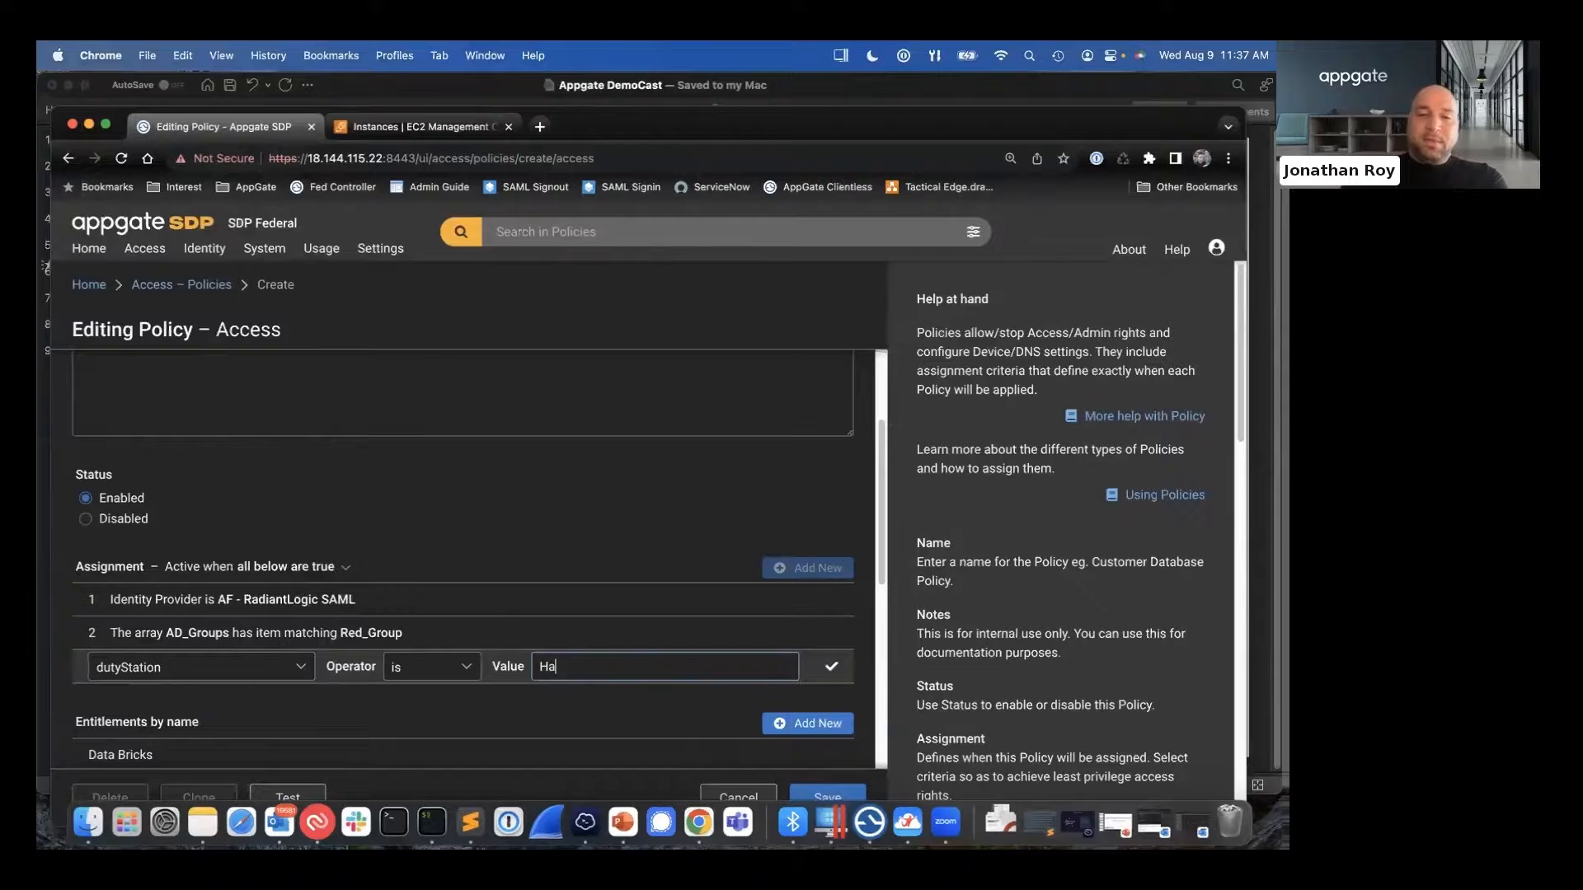
type("Hanscom AFB")
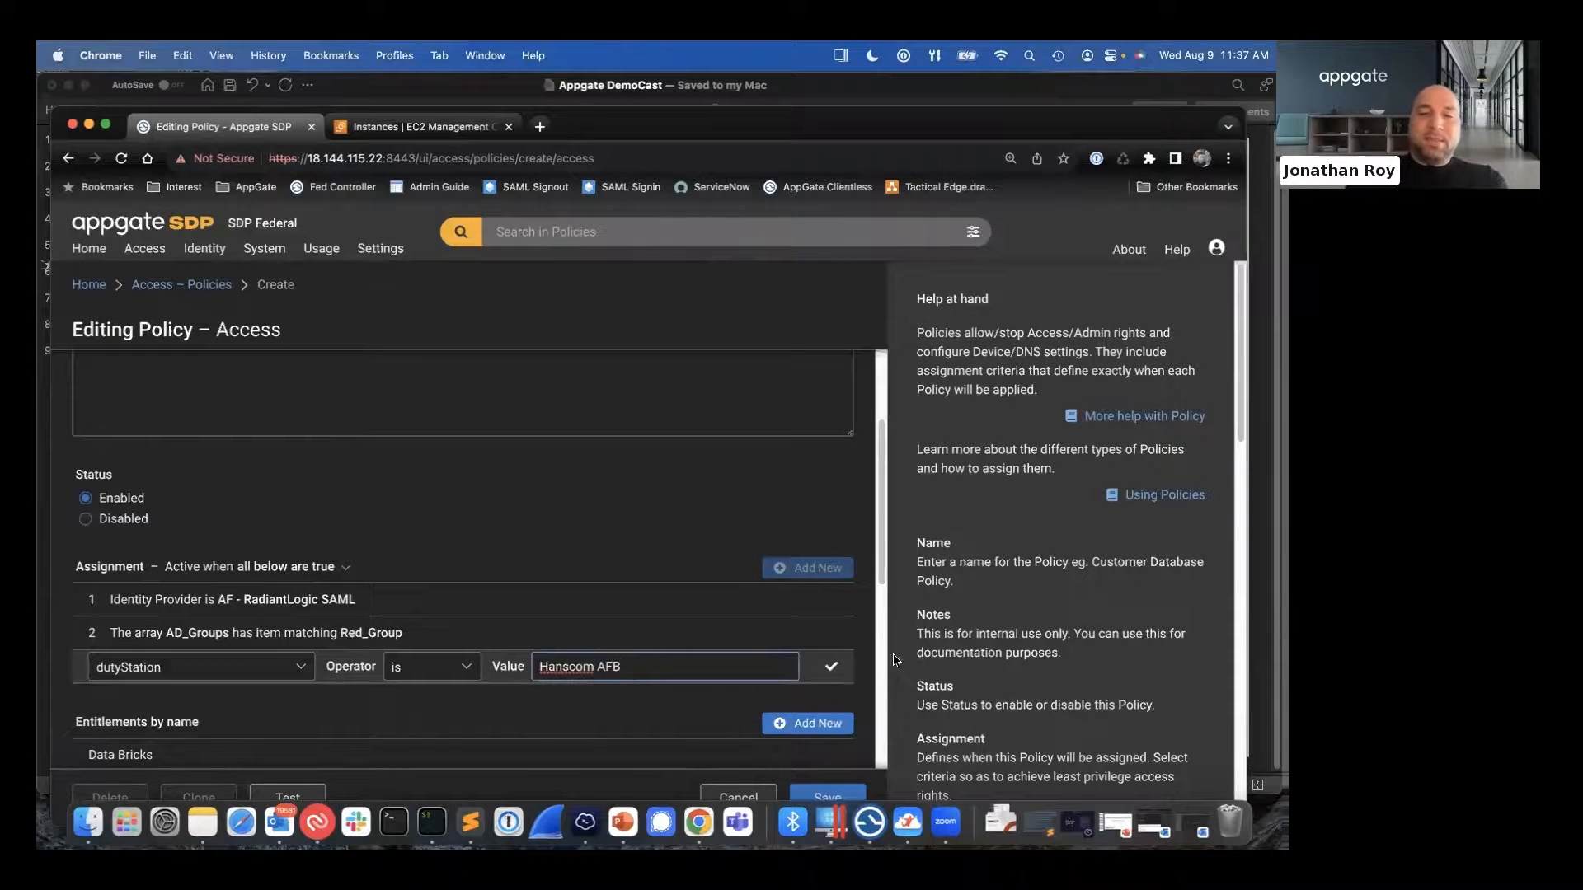
left_click(831, 663)
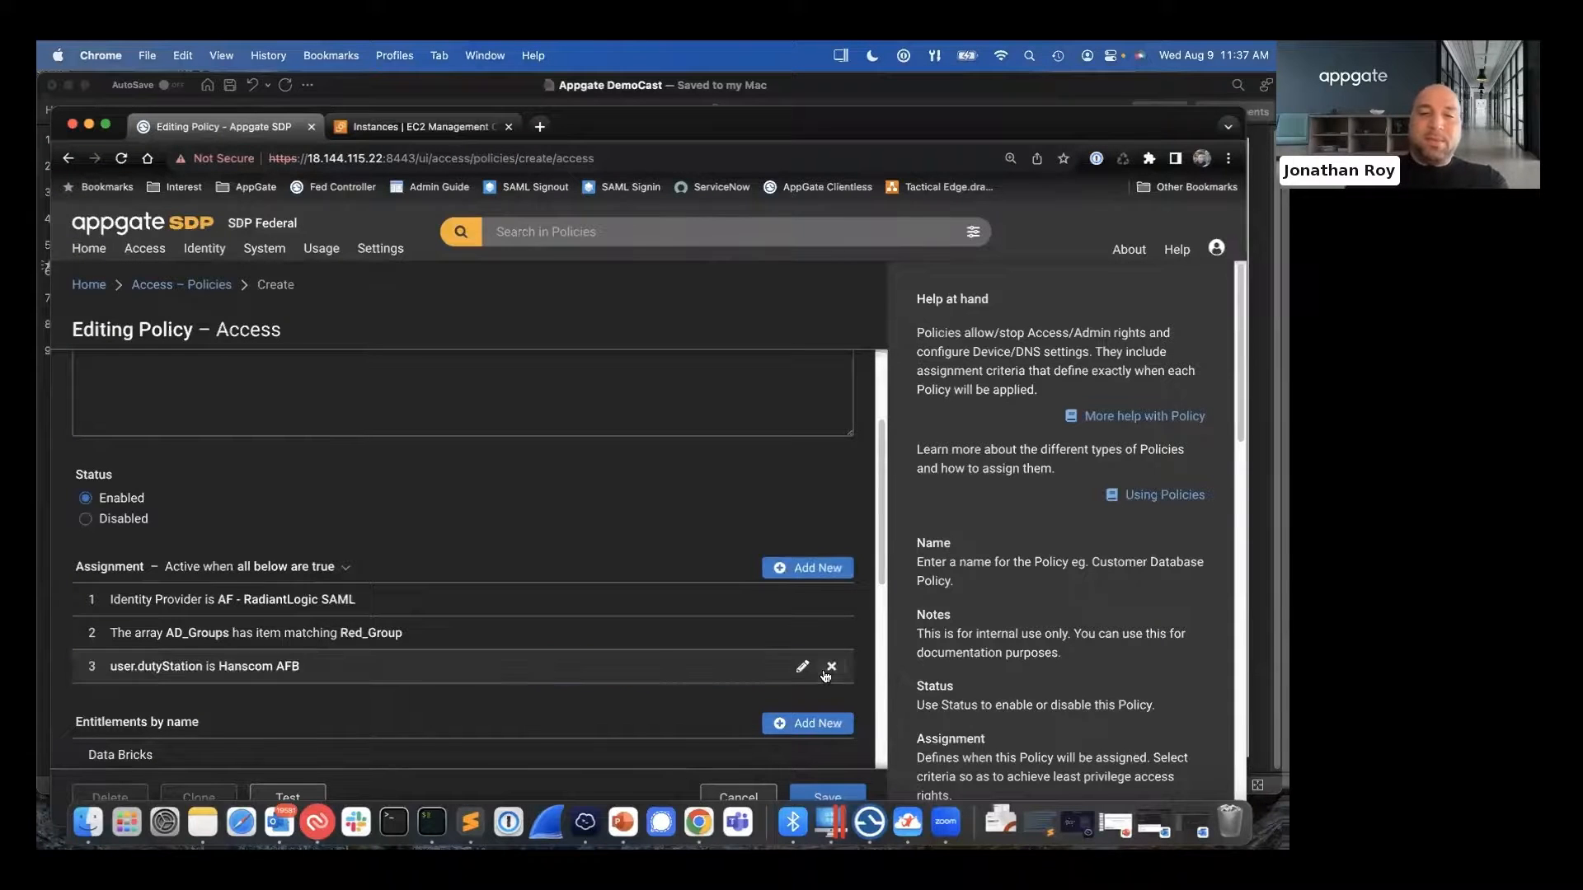
- Copy the private IPv4 address of the Fed SSL Webserver2 instance from the AWS EC2 console and switch to the iTerm2 terminal
scroll(529, 590, "down", 2)
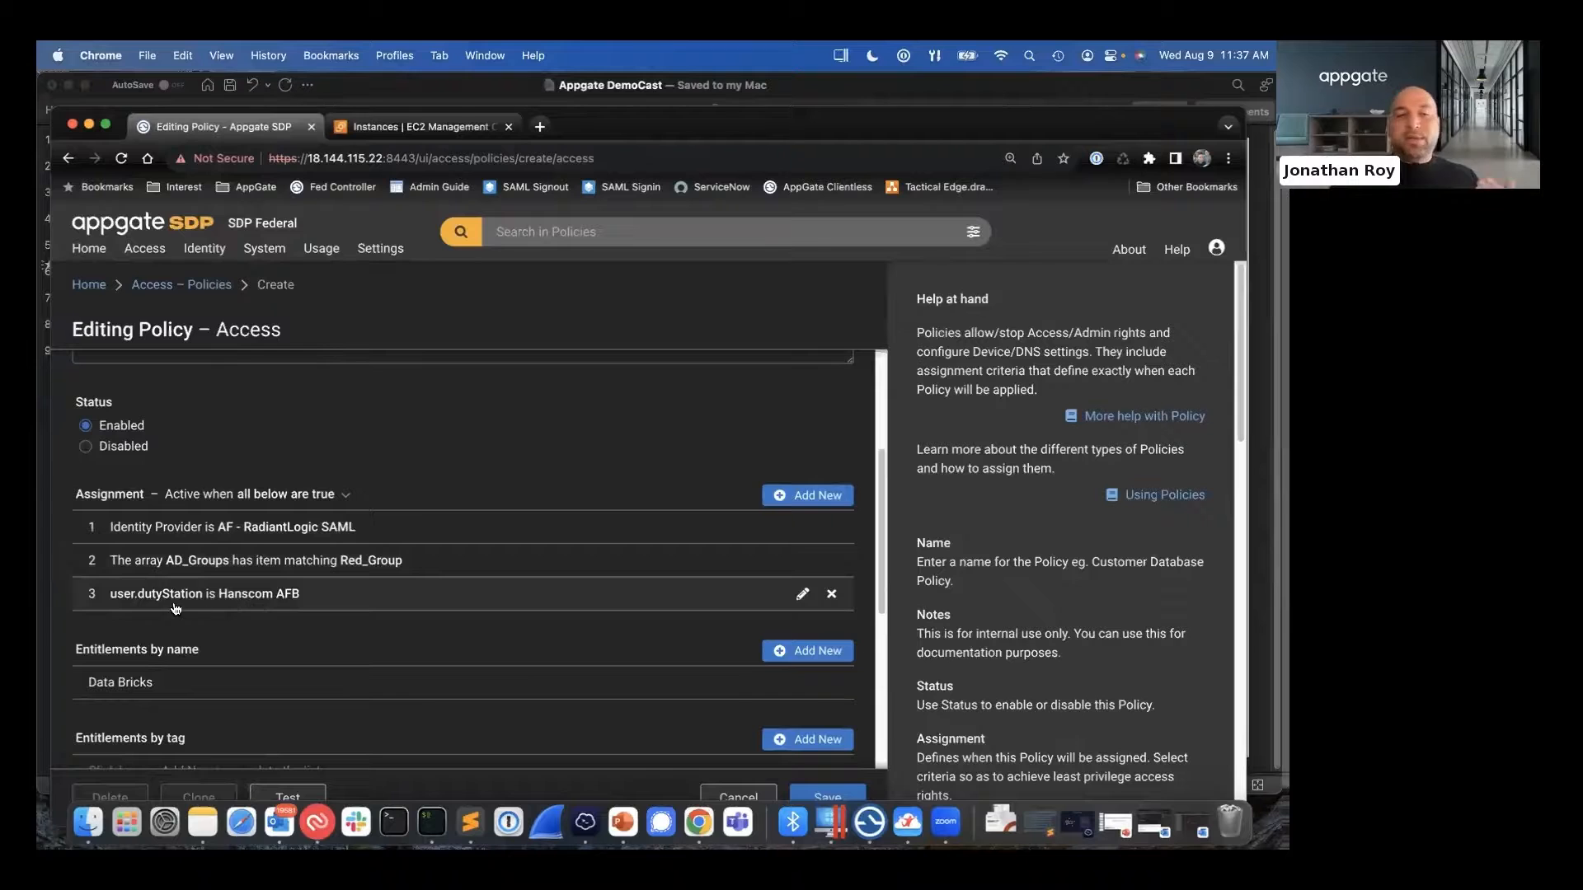
scroll(312, 616, "down", 3)
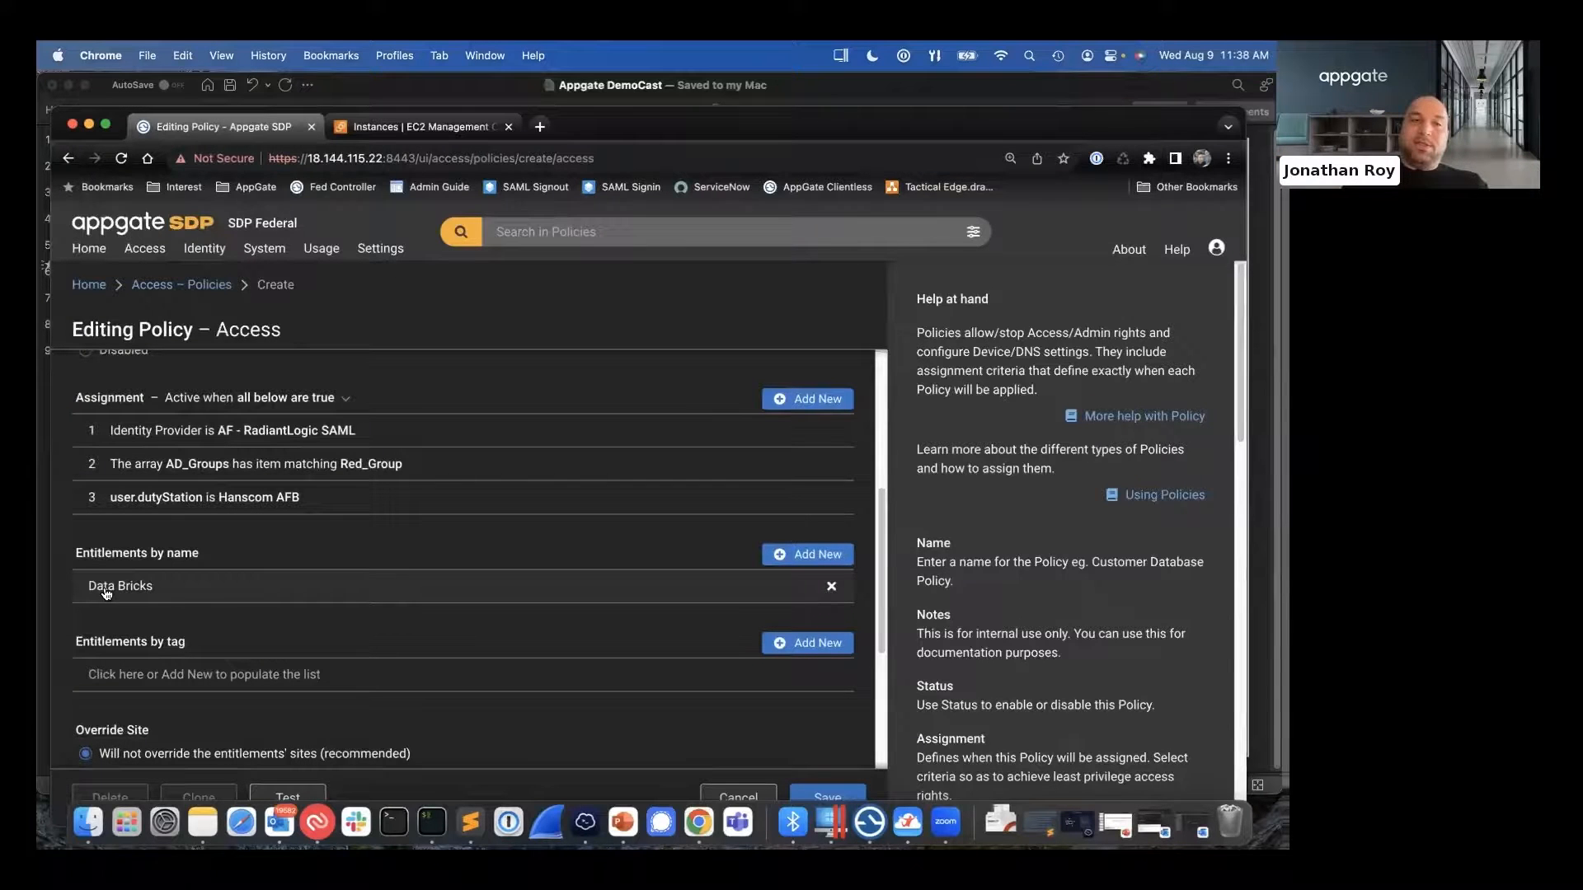
left_click(397, 130)
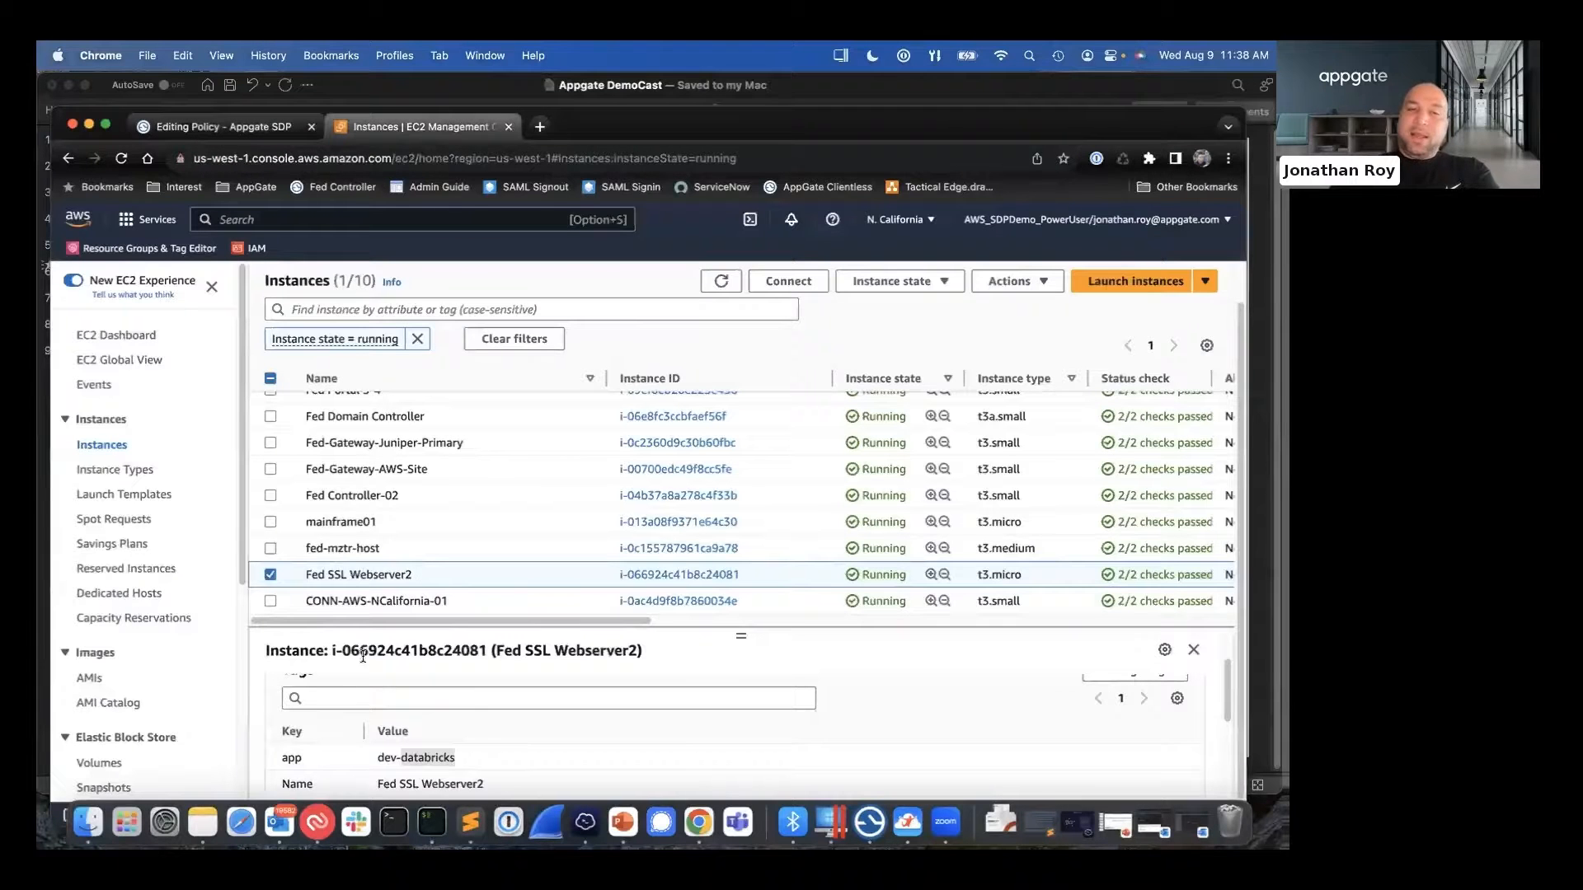
scroll(622, 768, "up", 3)
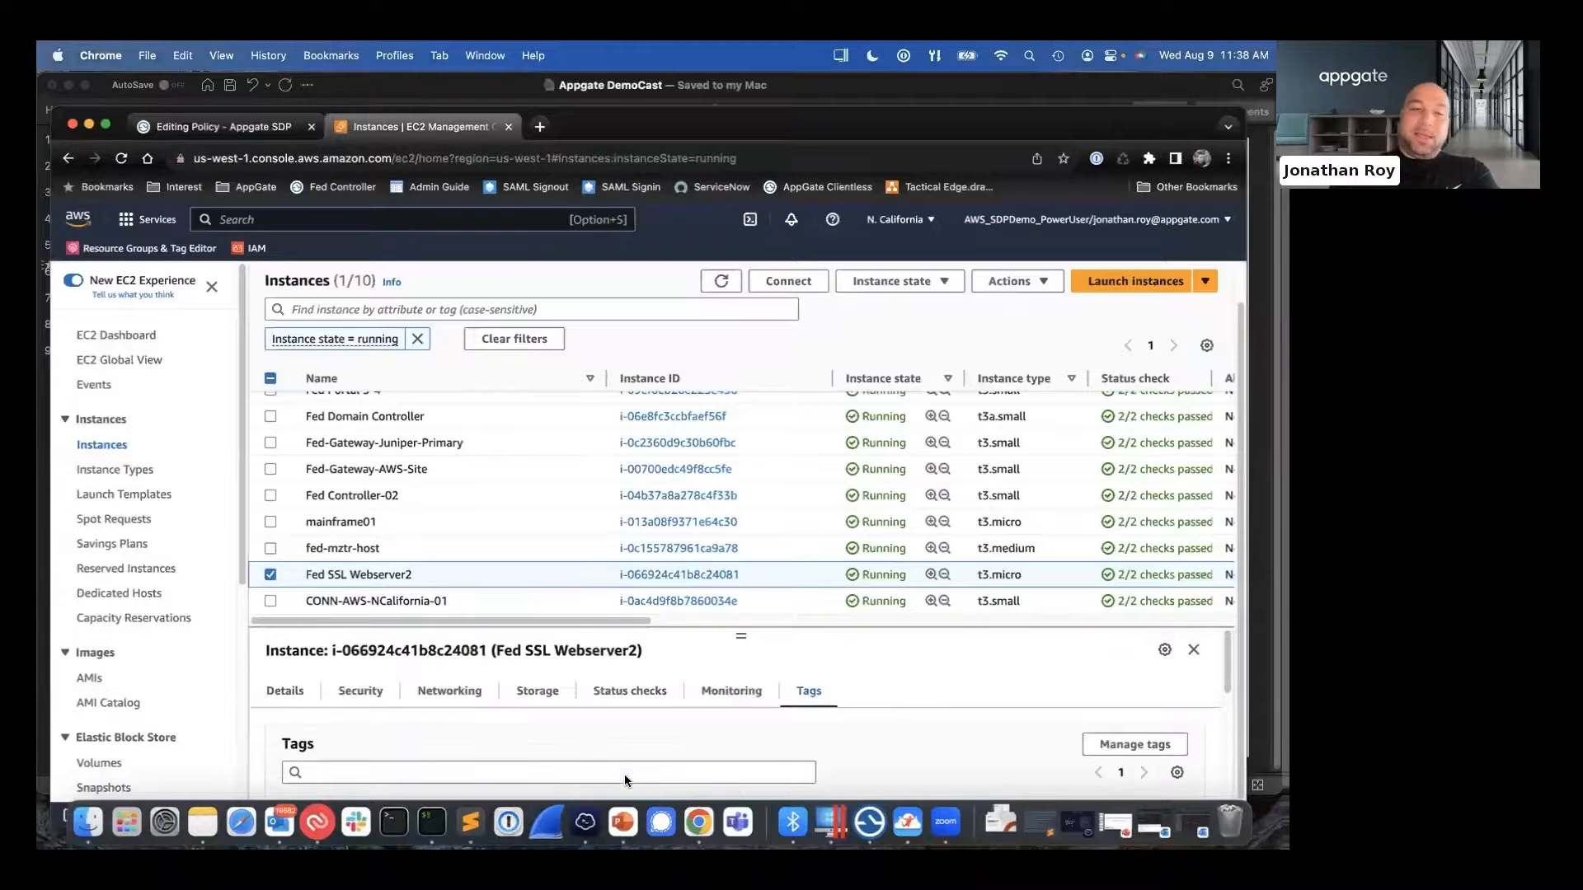
left_click(285, 699)
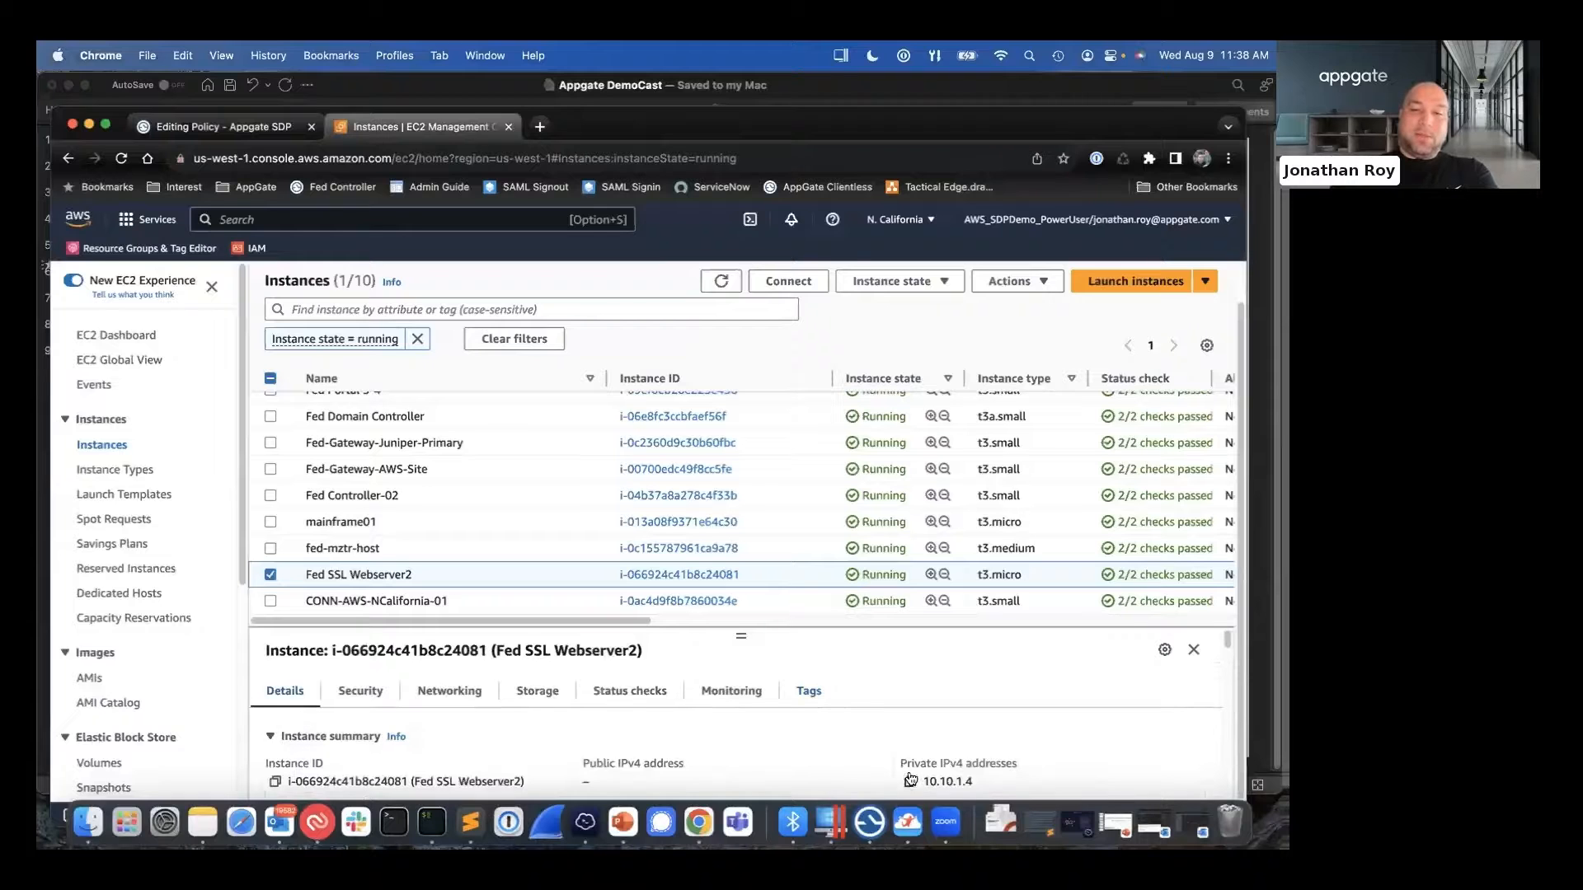
left_click(909, 782)
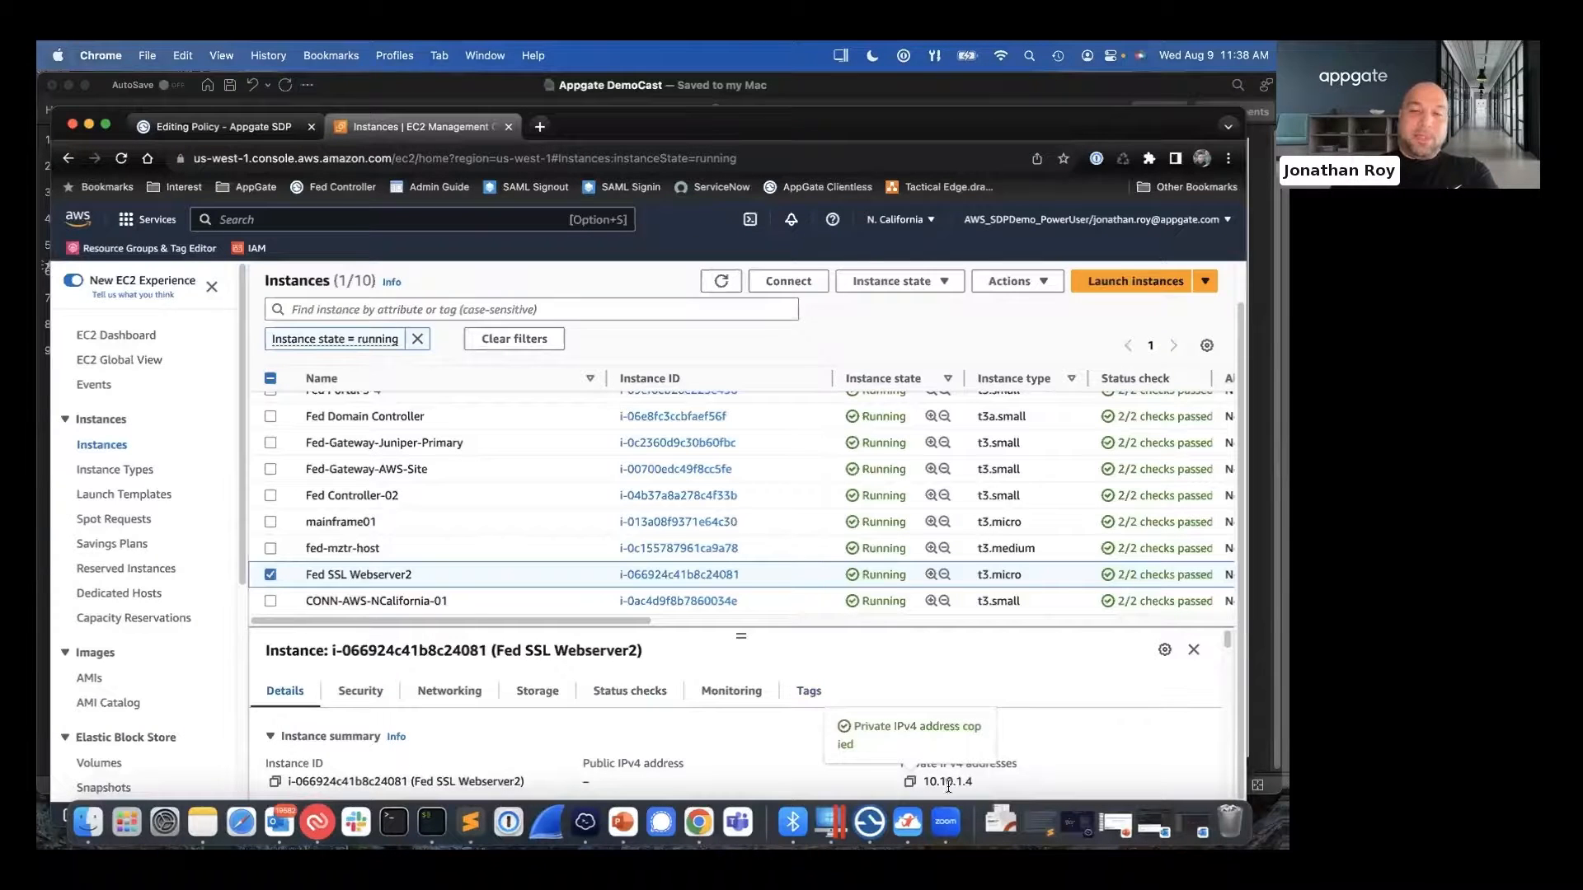
left_click(441, 831)
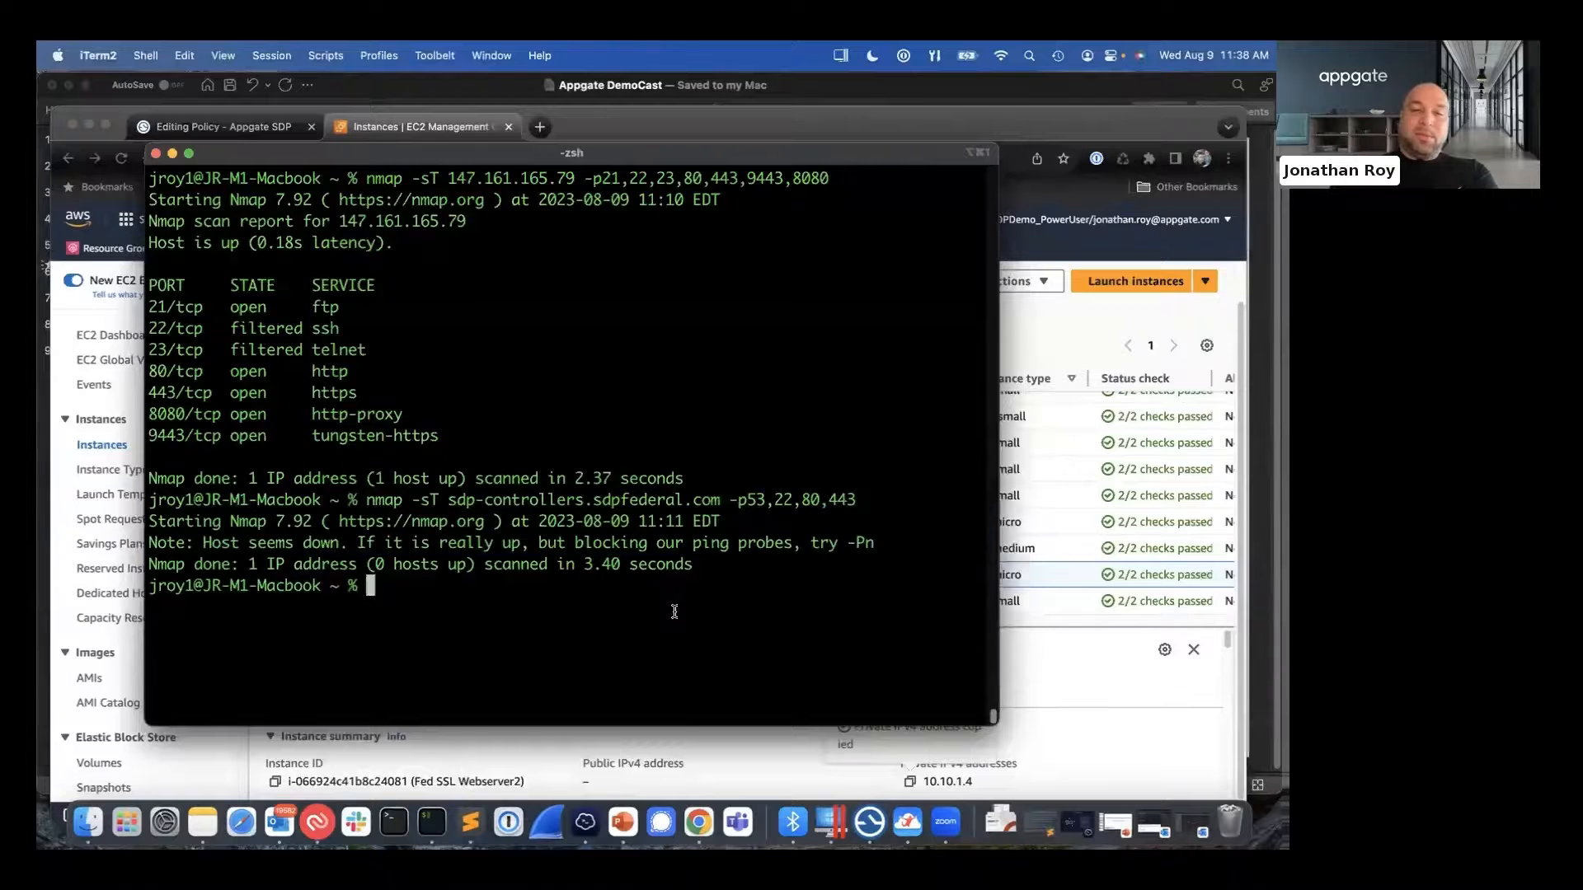
- Start a continuous ping to 10.10.1.4 and arrange the terminal and Chrome windows so both can be seen
type("ping")
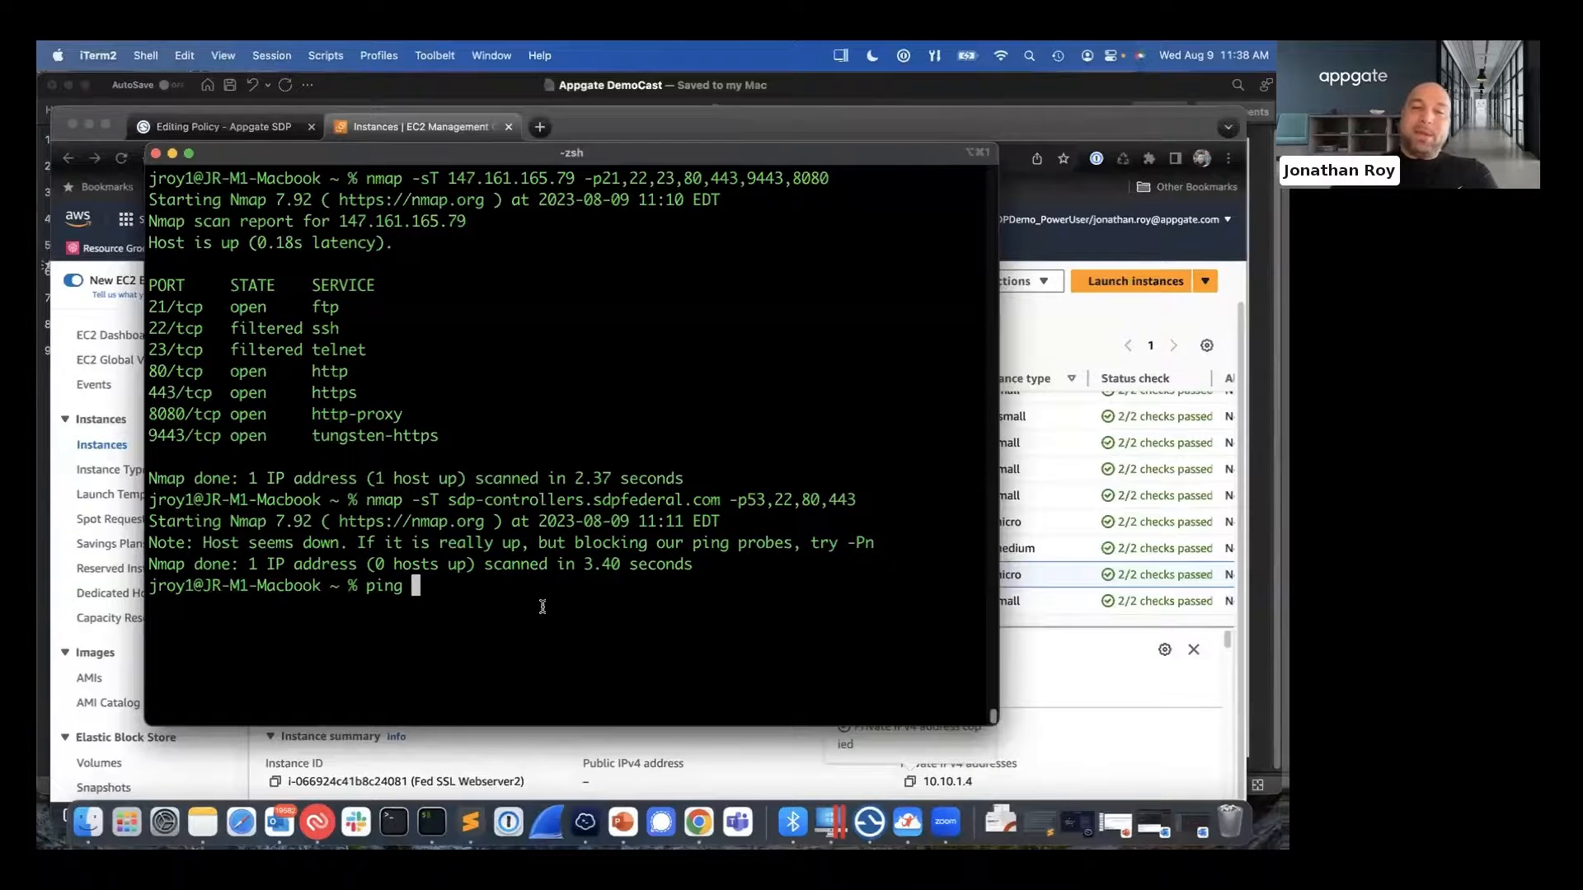
right_click(542, 611)
left_click(587, 490)
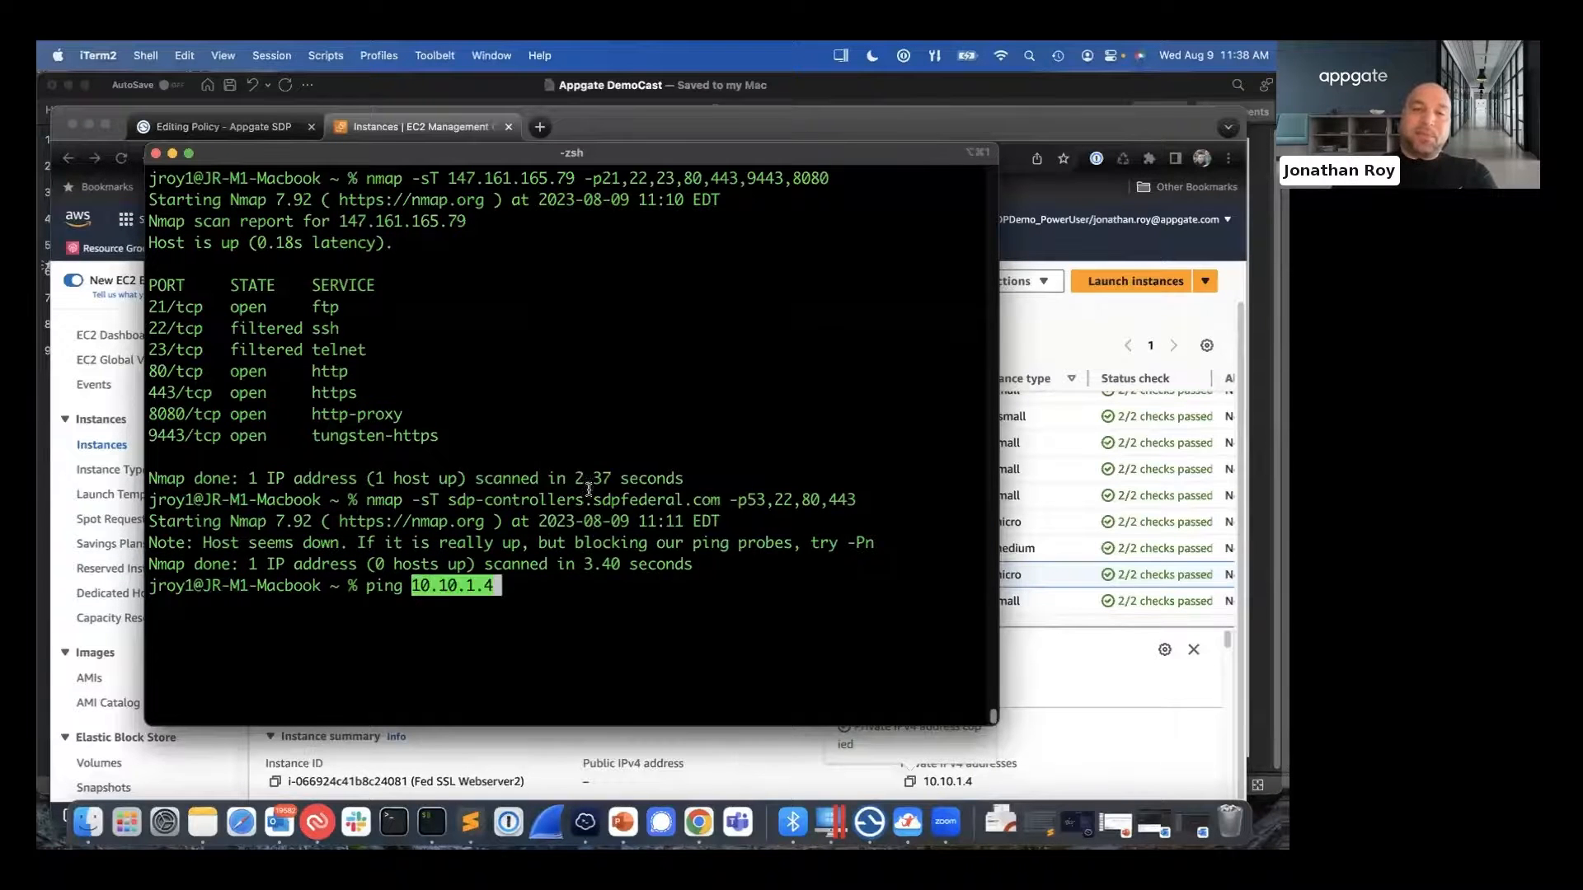
key("Return")
left_click_drag(516, 159, 1161, 182)
left_click(1083, 115)
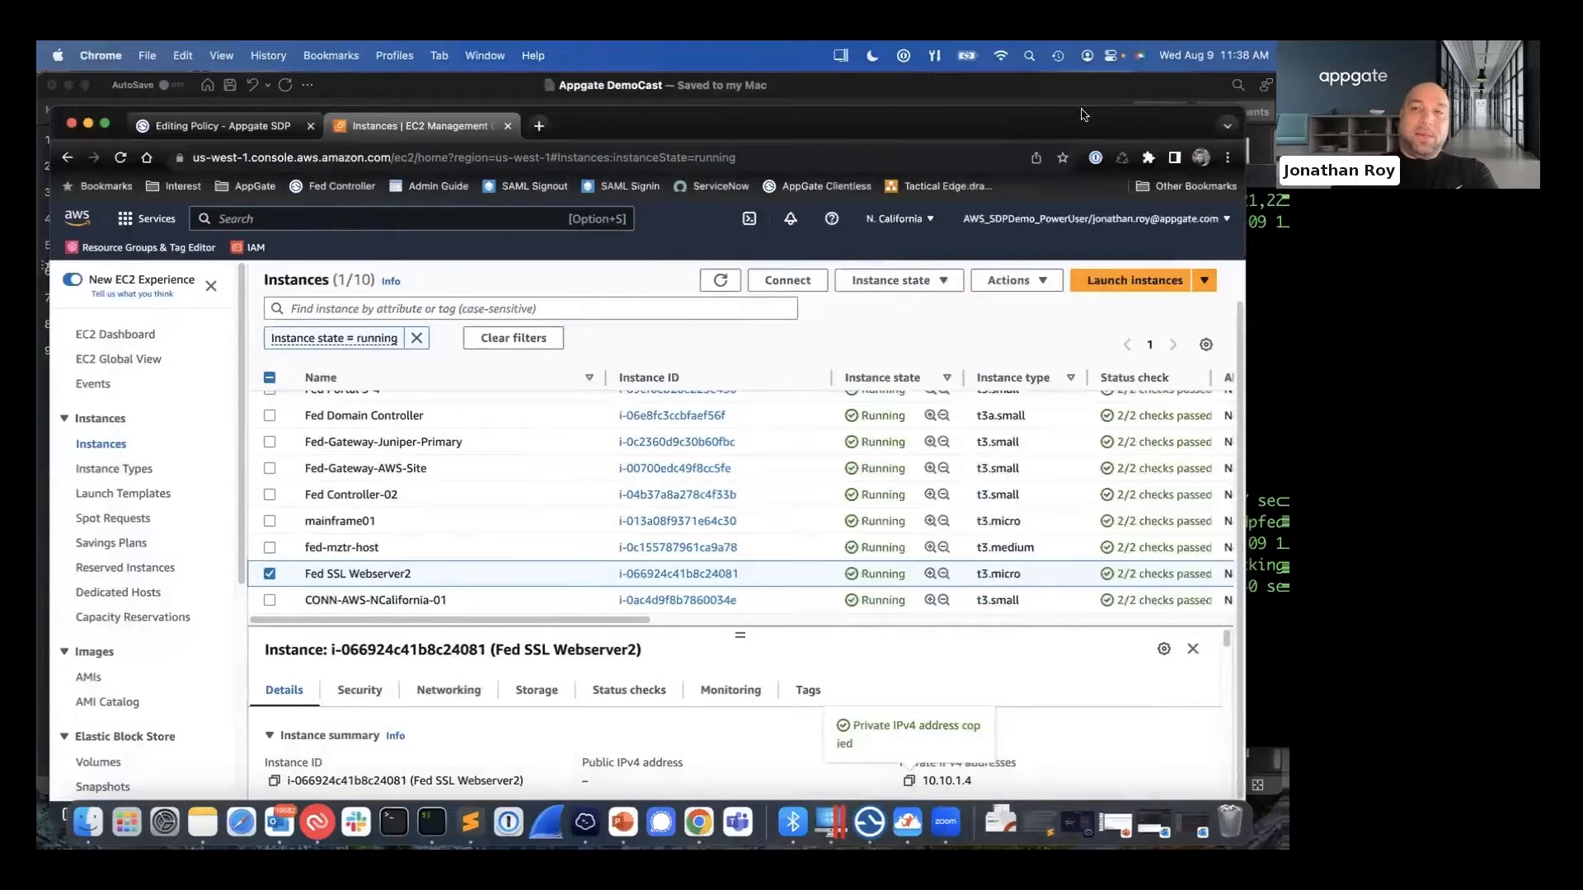
left_click_drag(1016, 127, 901, 149)
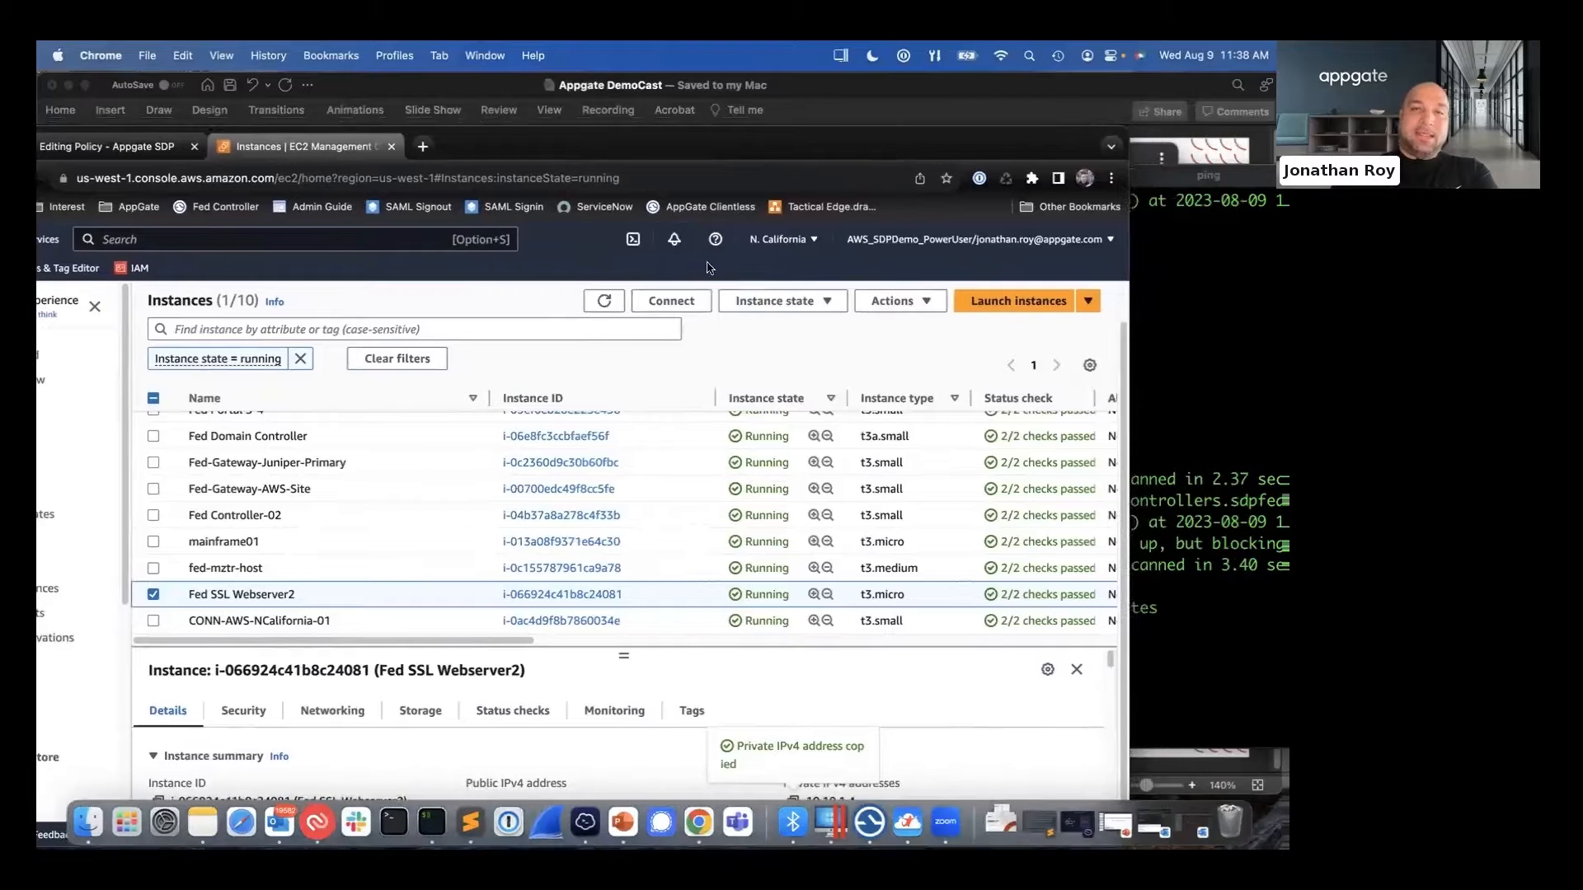
- Open tag management for the Fed SSL Webserver2 instance and bring the running ping in the terminal to the front
left_click(692, 711)
scroll(804, 690, "down", 2)
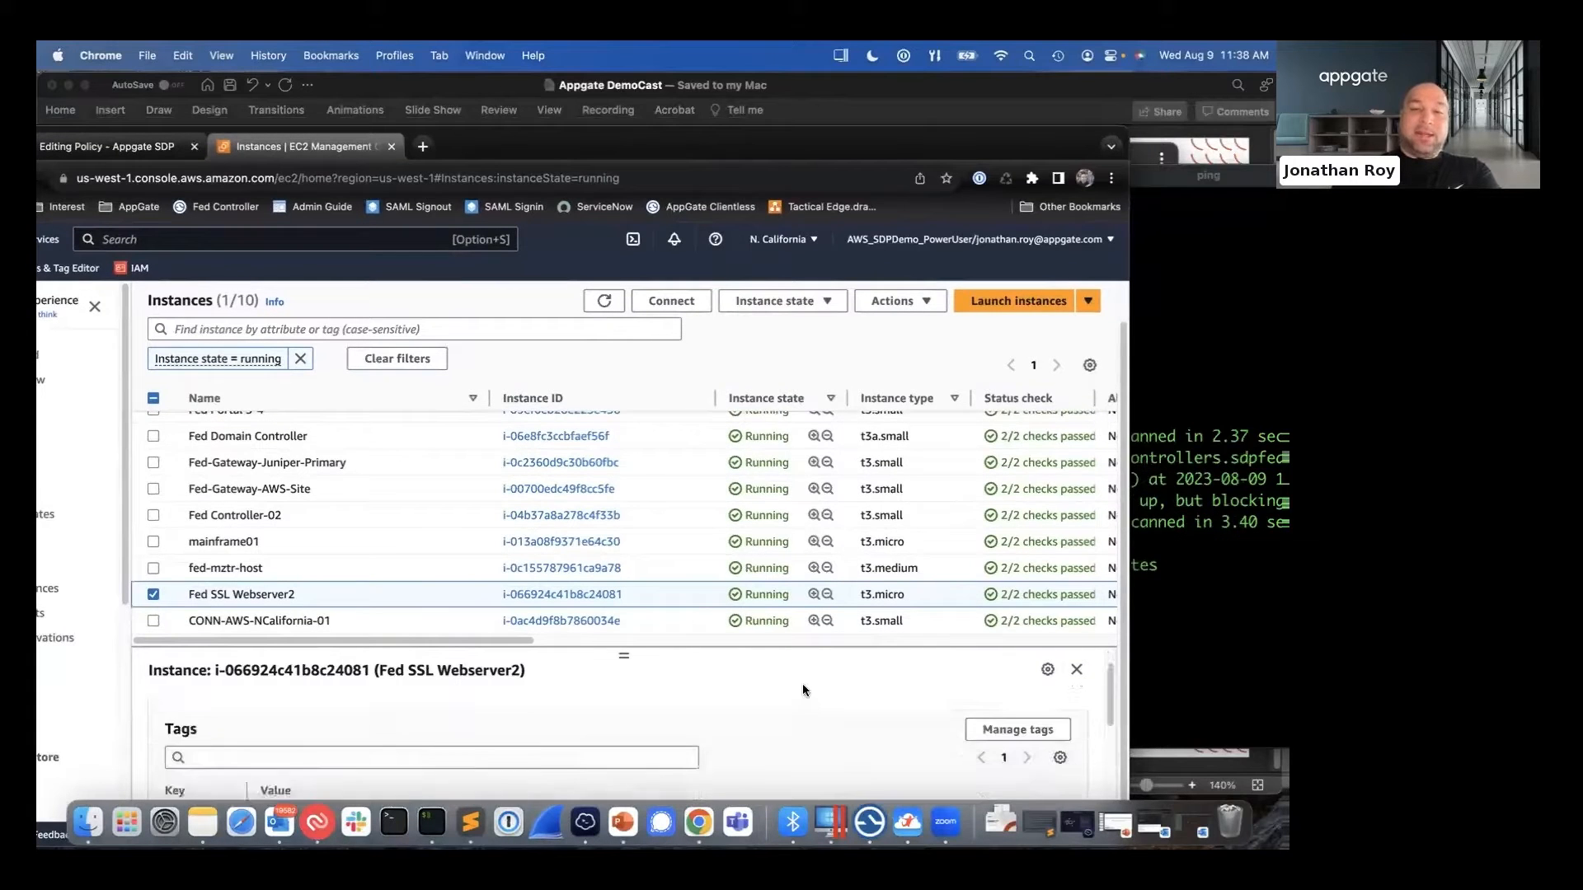
scroll(833, 690, "down", 2)
scroll(887, 709, "up", 3)
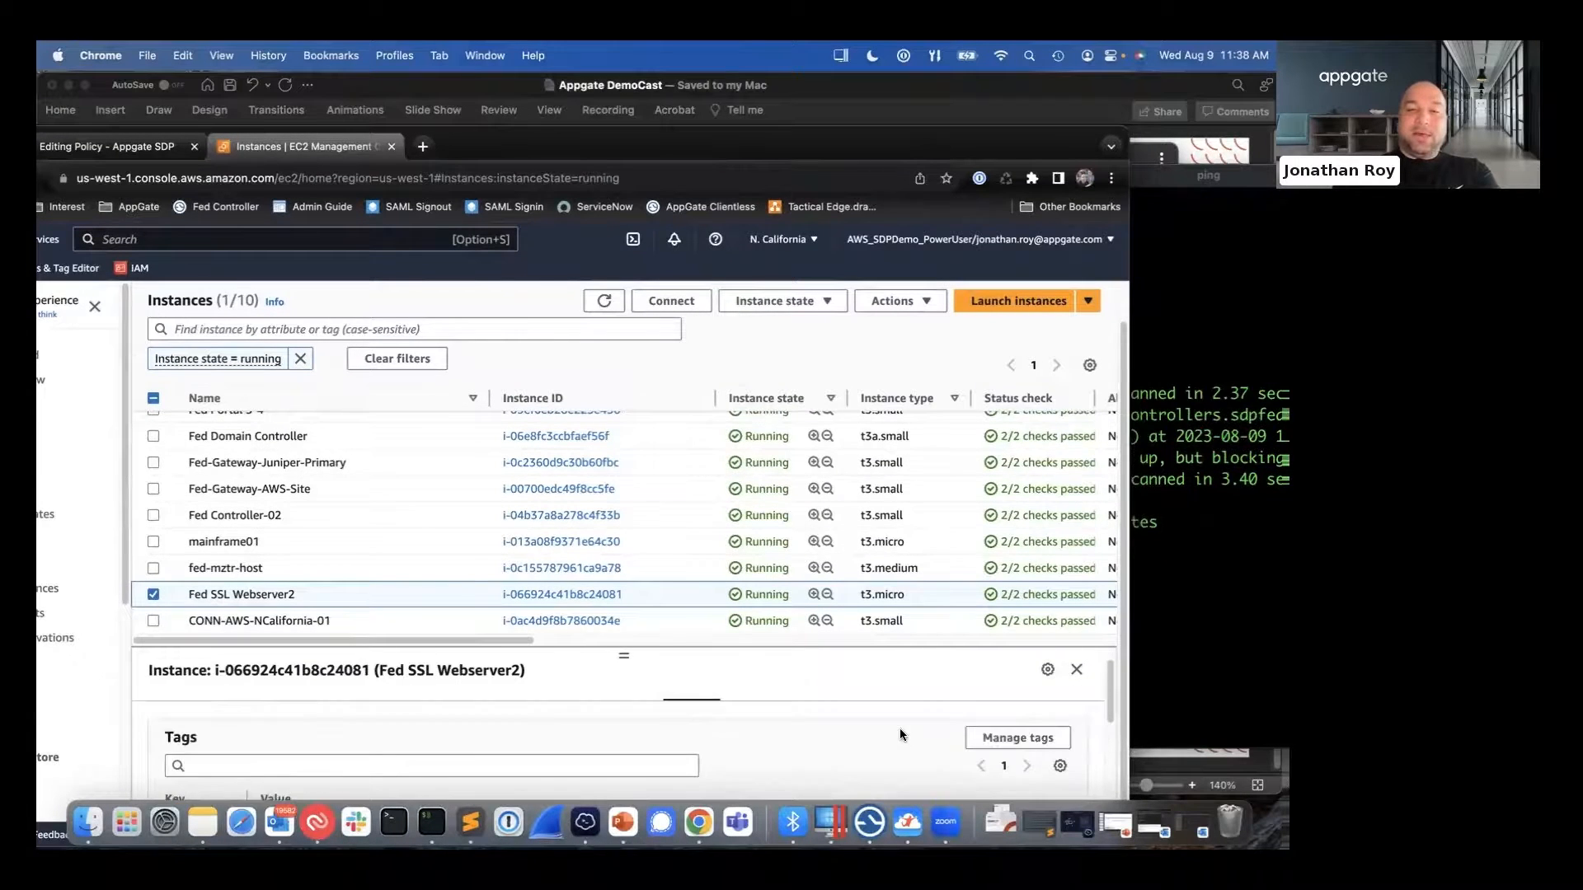
left_click(1009, 736)
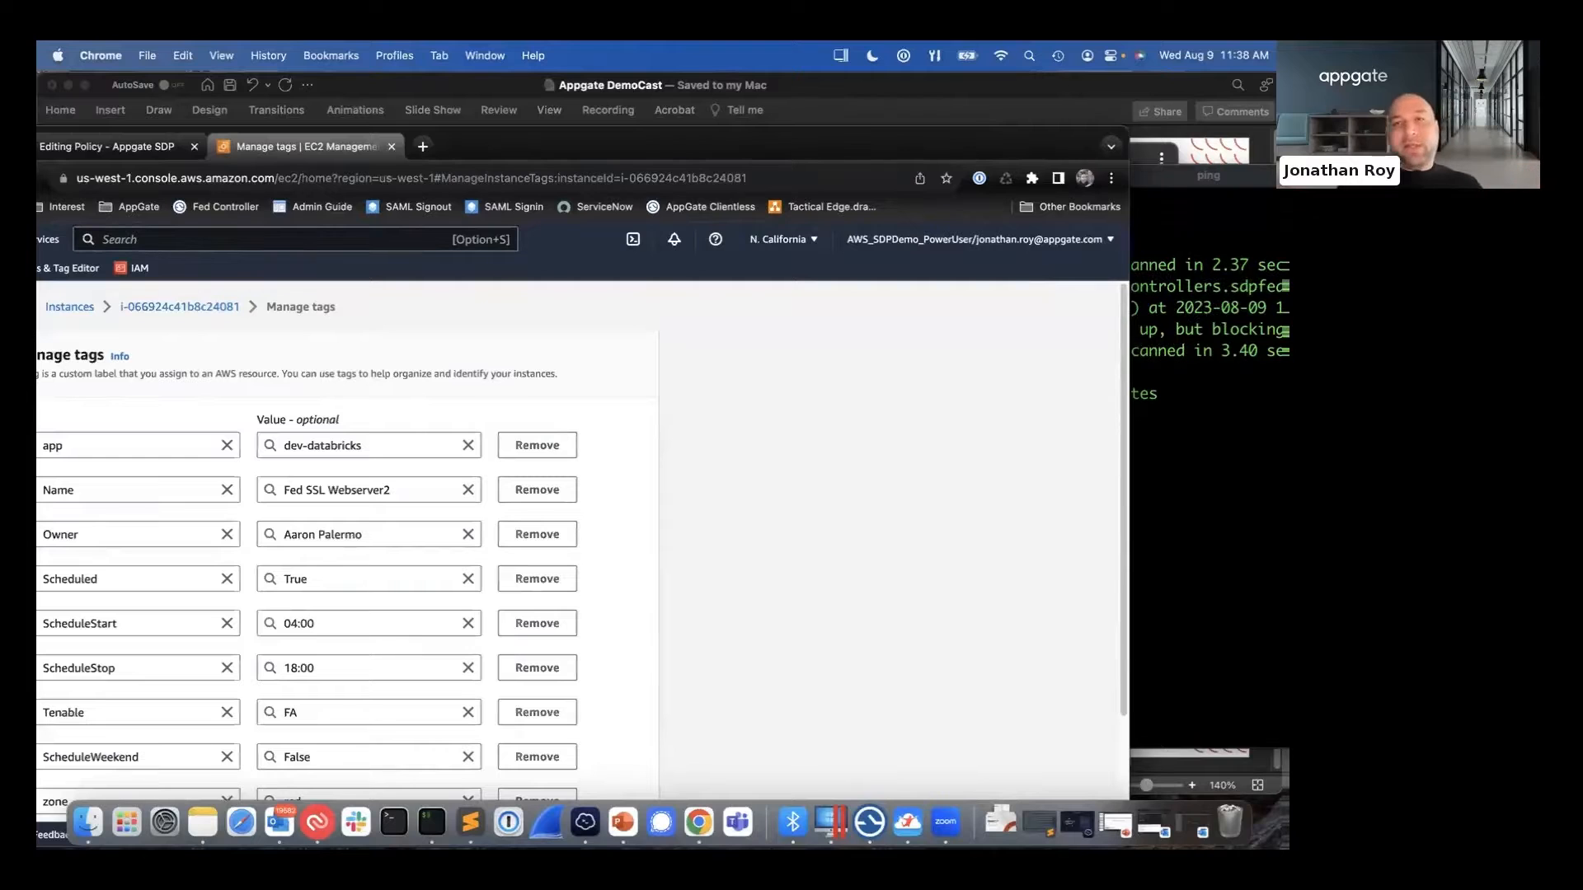
left_click(1146, 185)
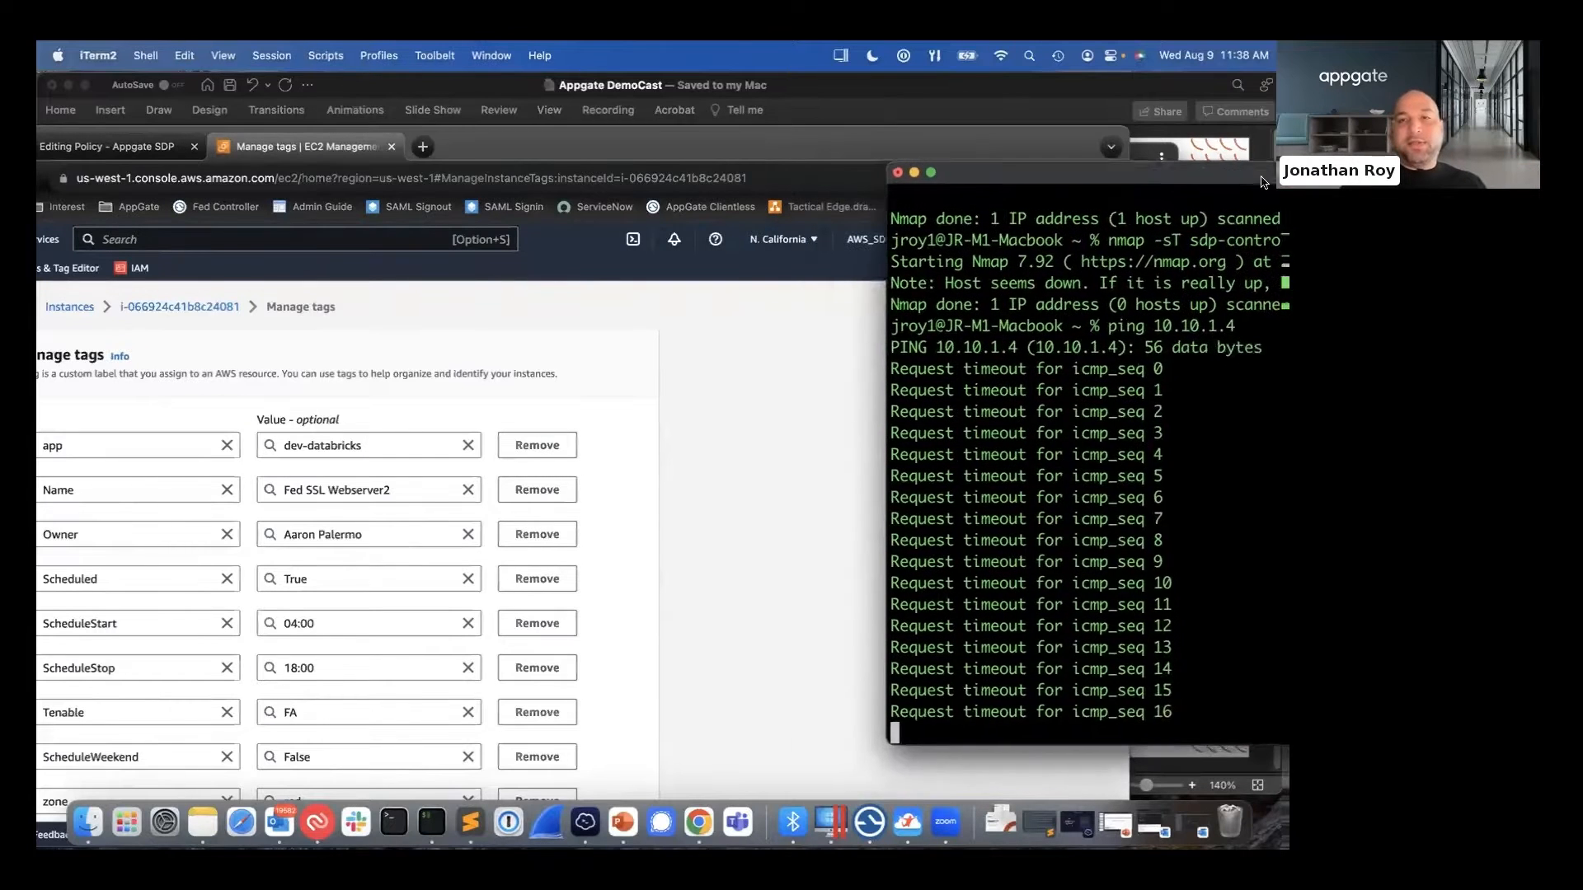
- Set the instance's app tag value to databricks, save the tags, and check the ping in the terminal
left_click(309, 447)
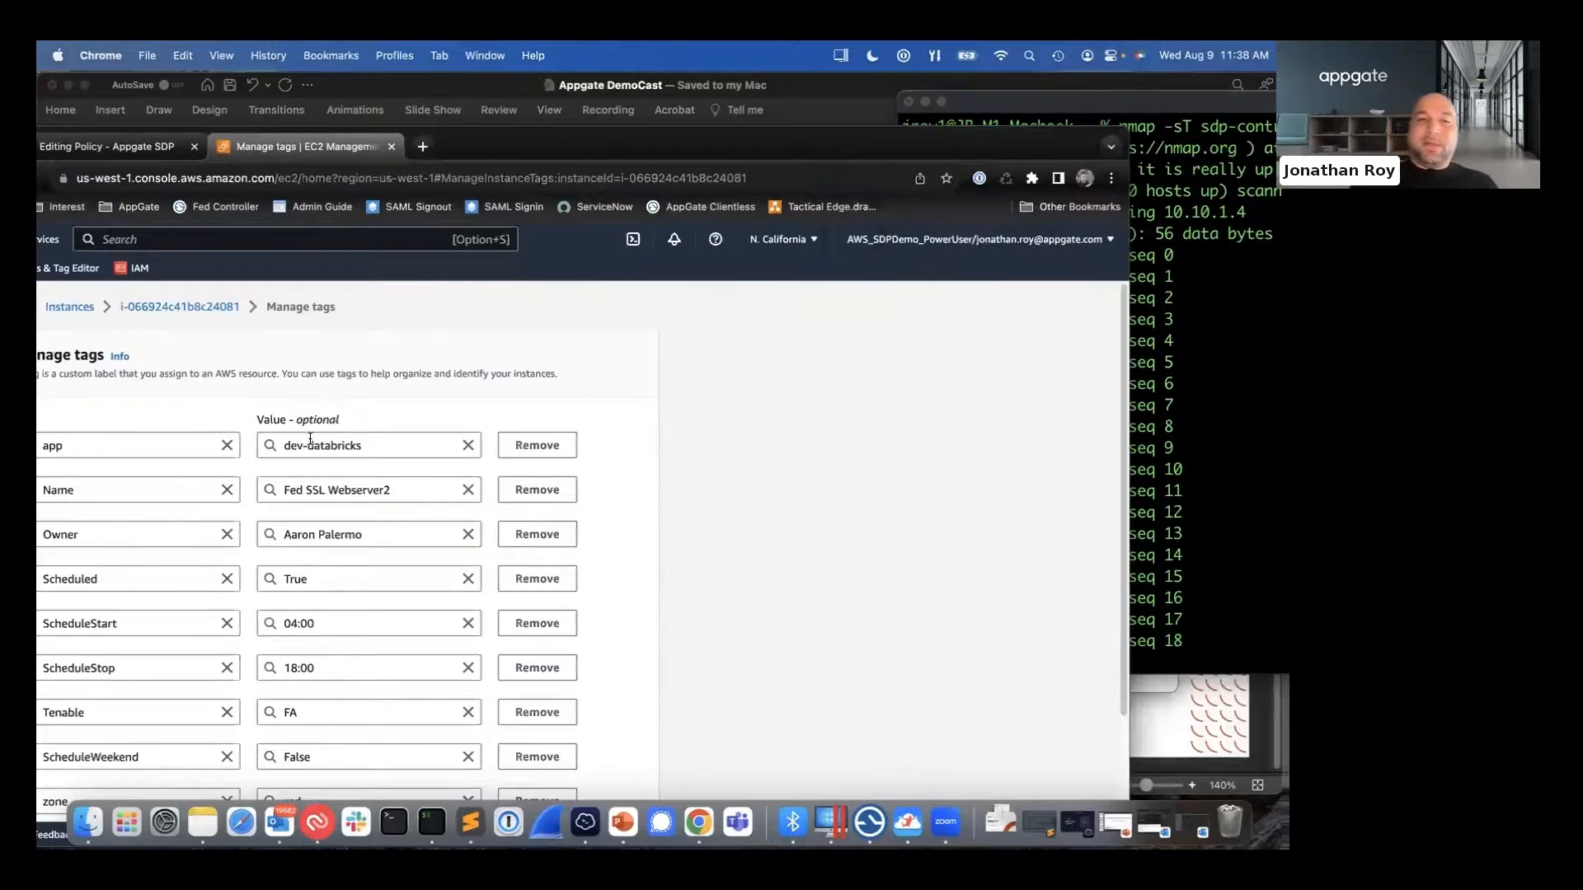
left_click(309, 442)
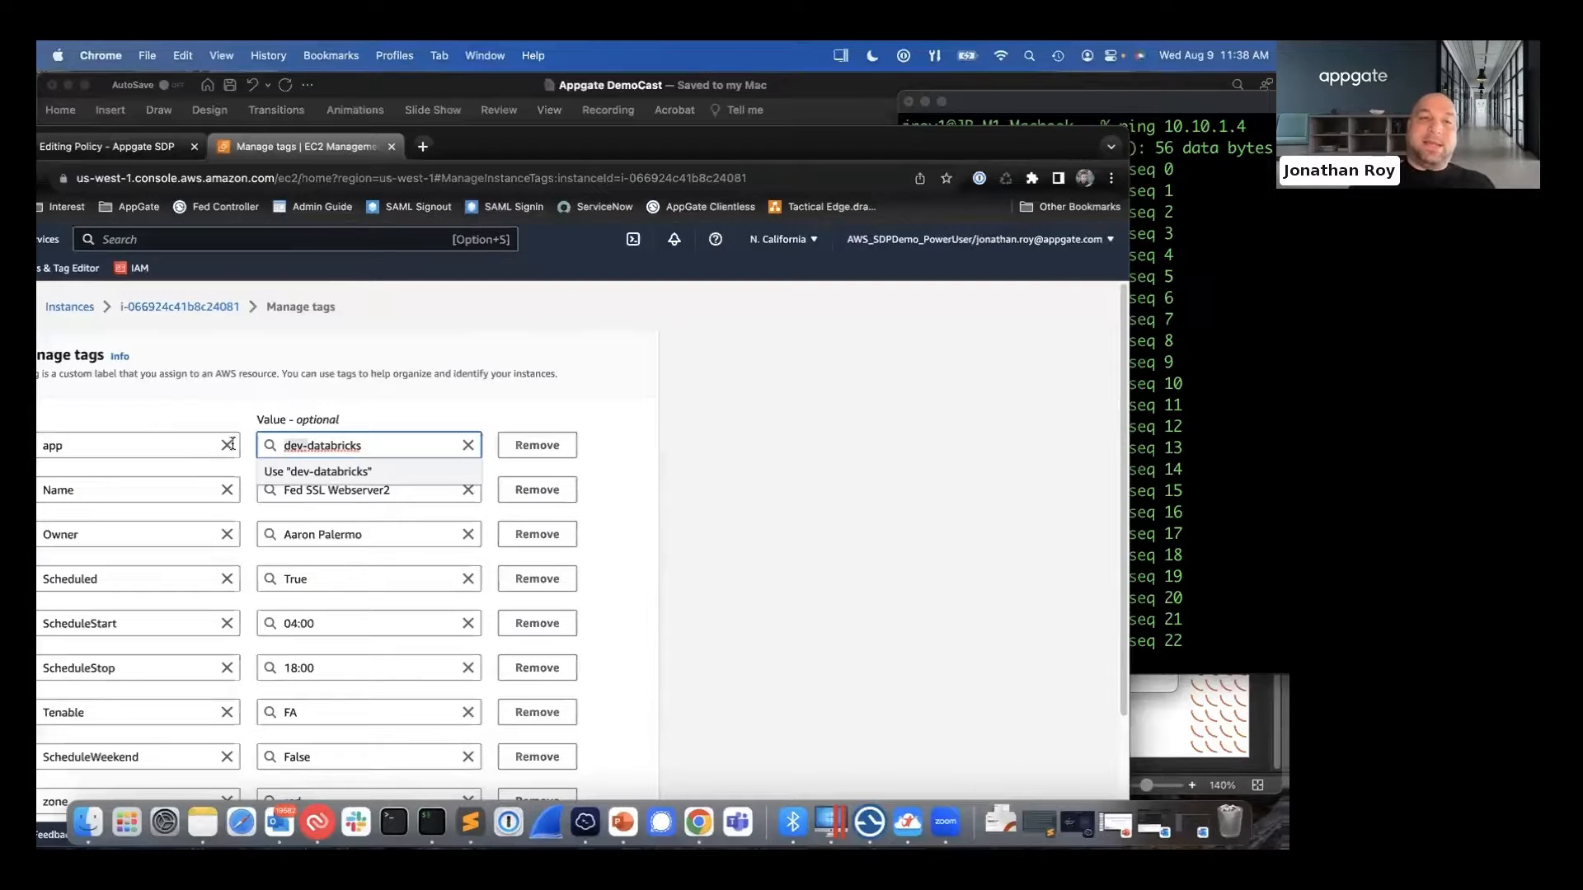
key("BackSpace")
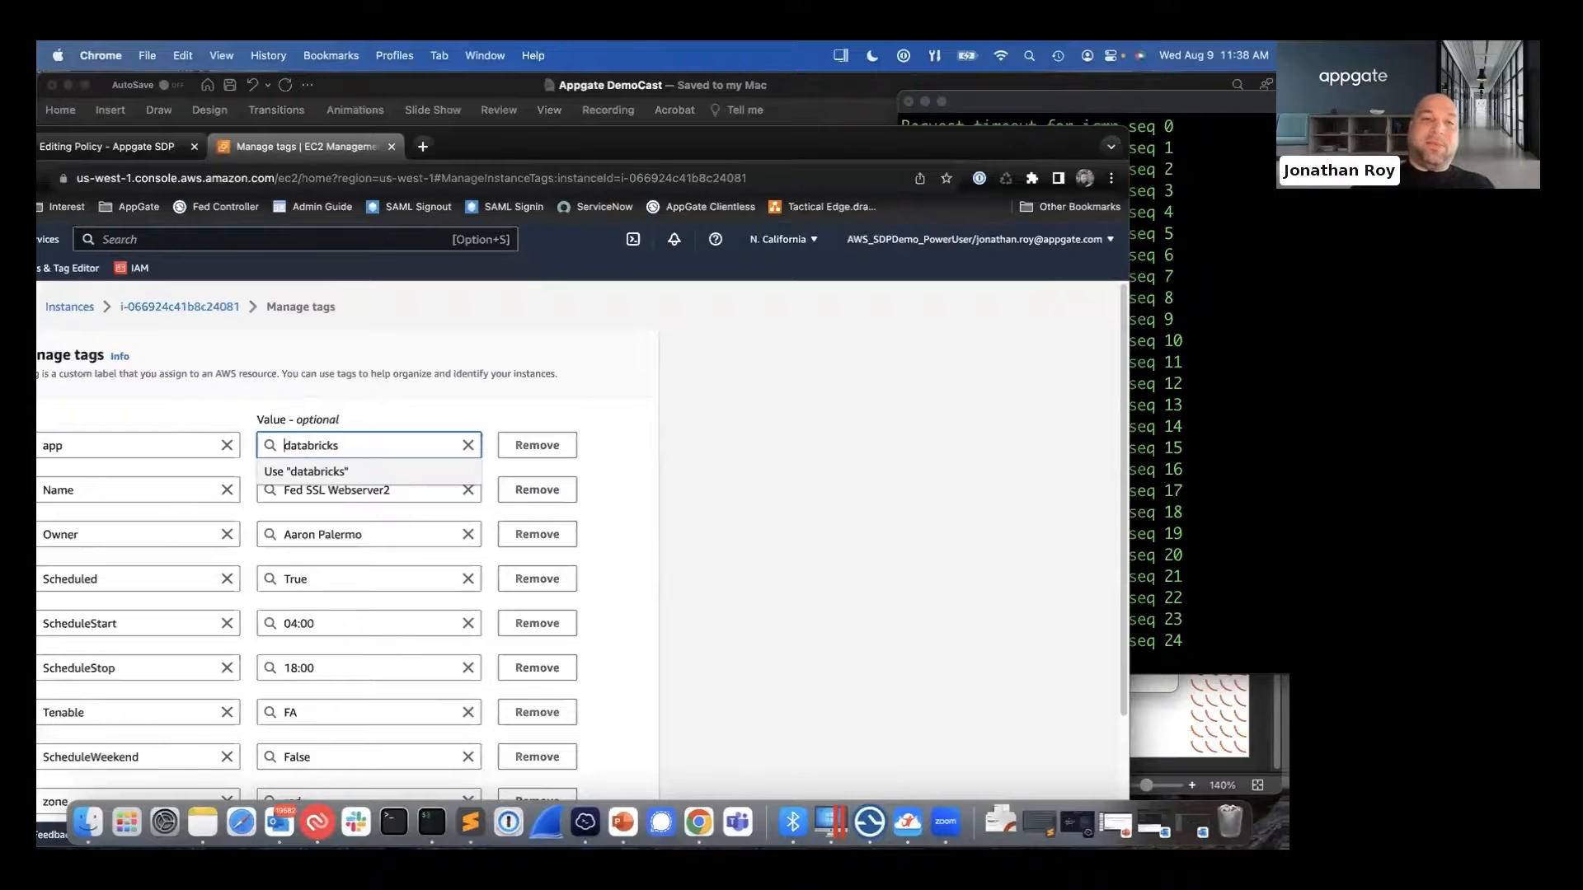
left_click(734, 427)
scroll(734, 427, "down", 3)
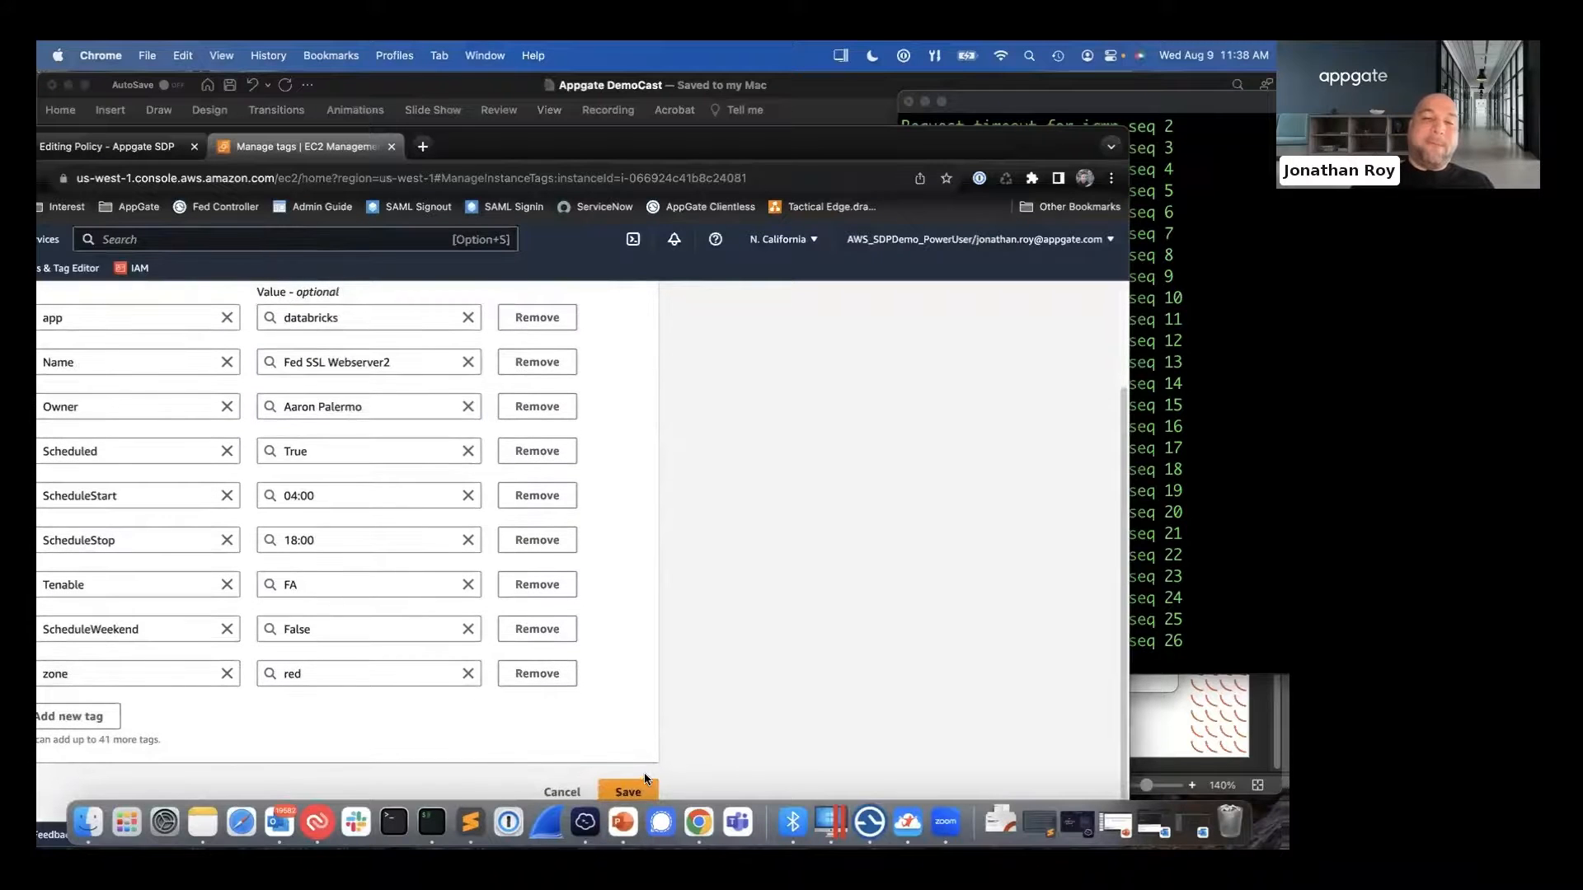
left_click(636, 783)
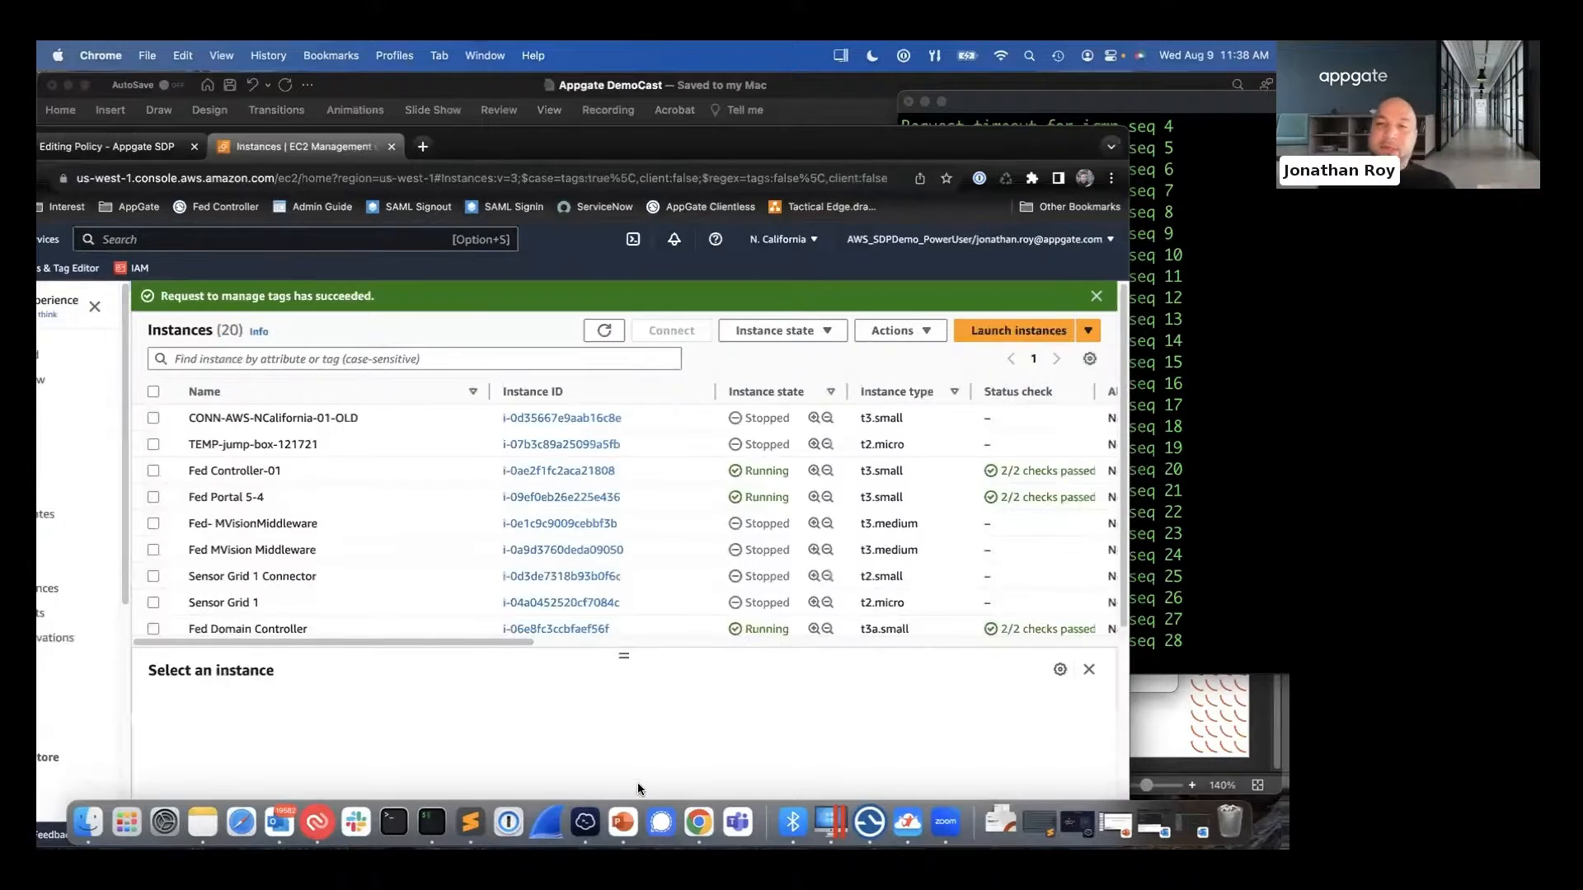
left_click(1213, 508)
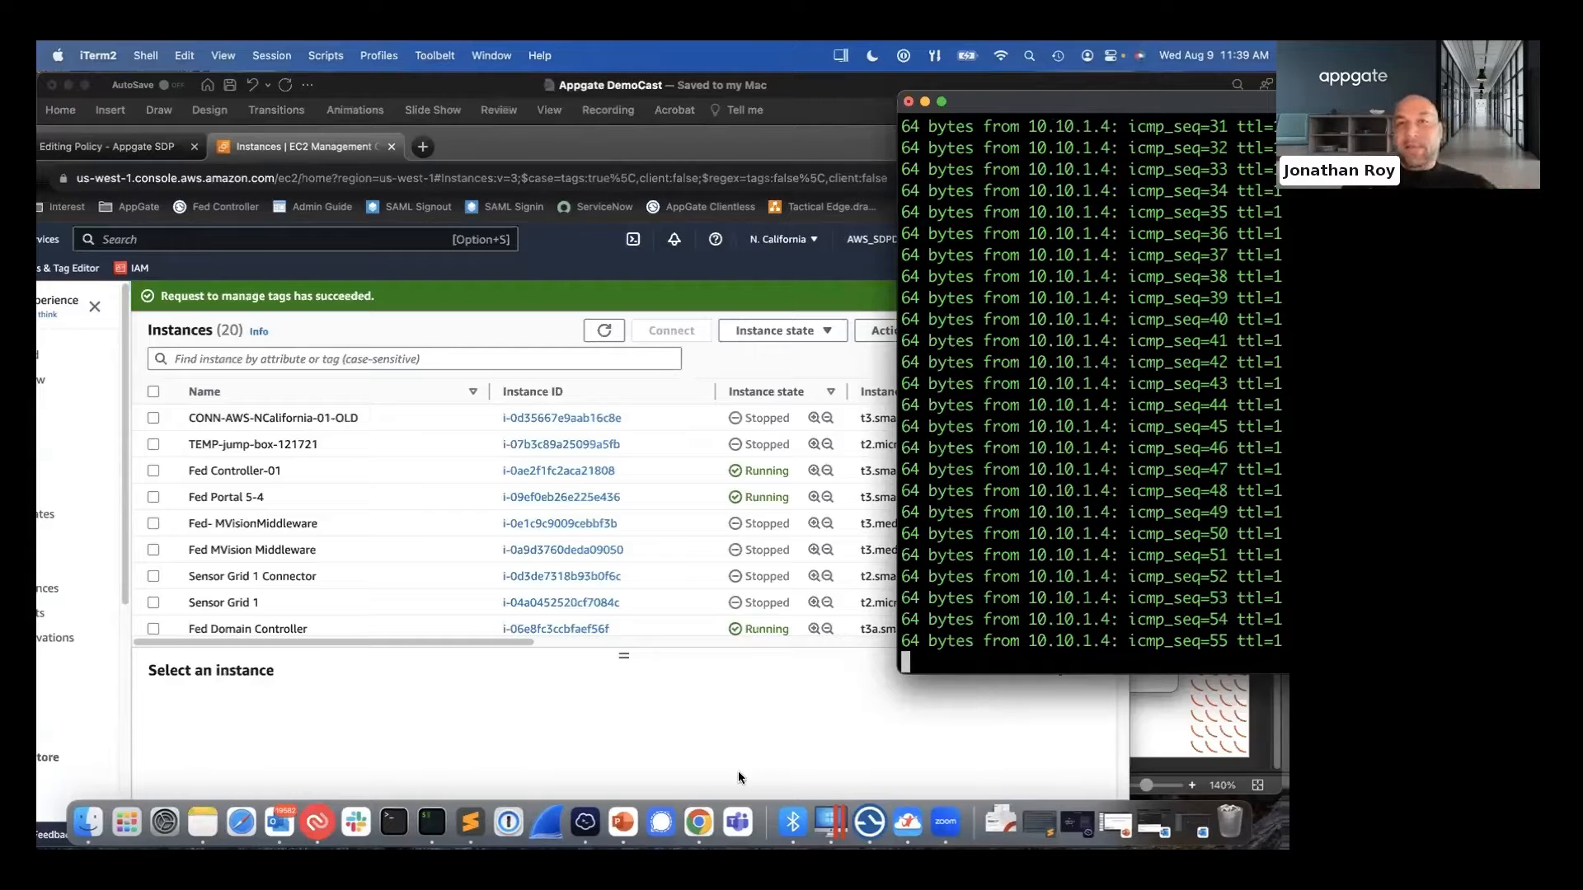
- Select Fed SSL Webserver2 in the EC2 instances list and reopen its tags for editing
scroll(250, 563, "down", 5)
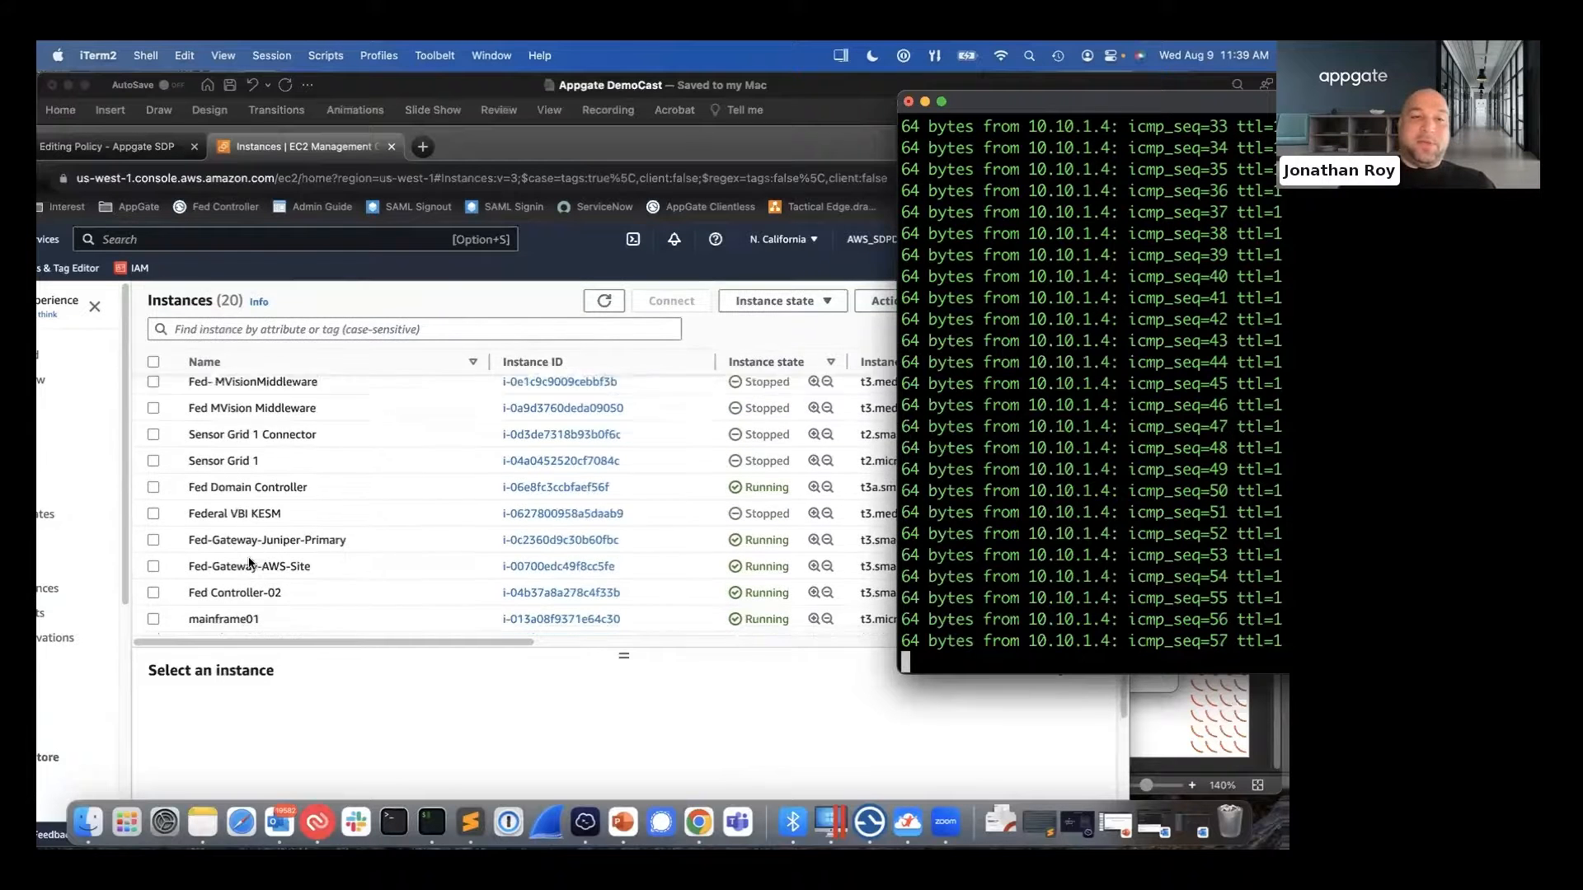
scroll(249, 563, "down", 5)
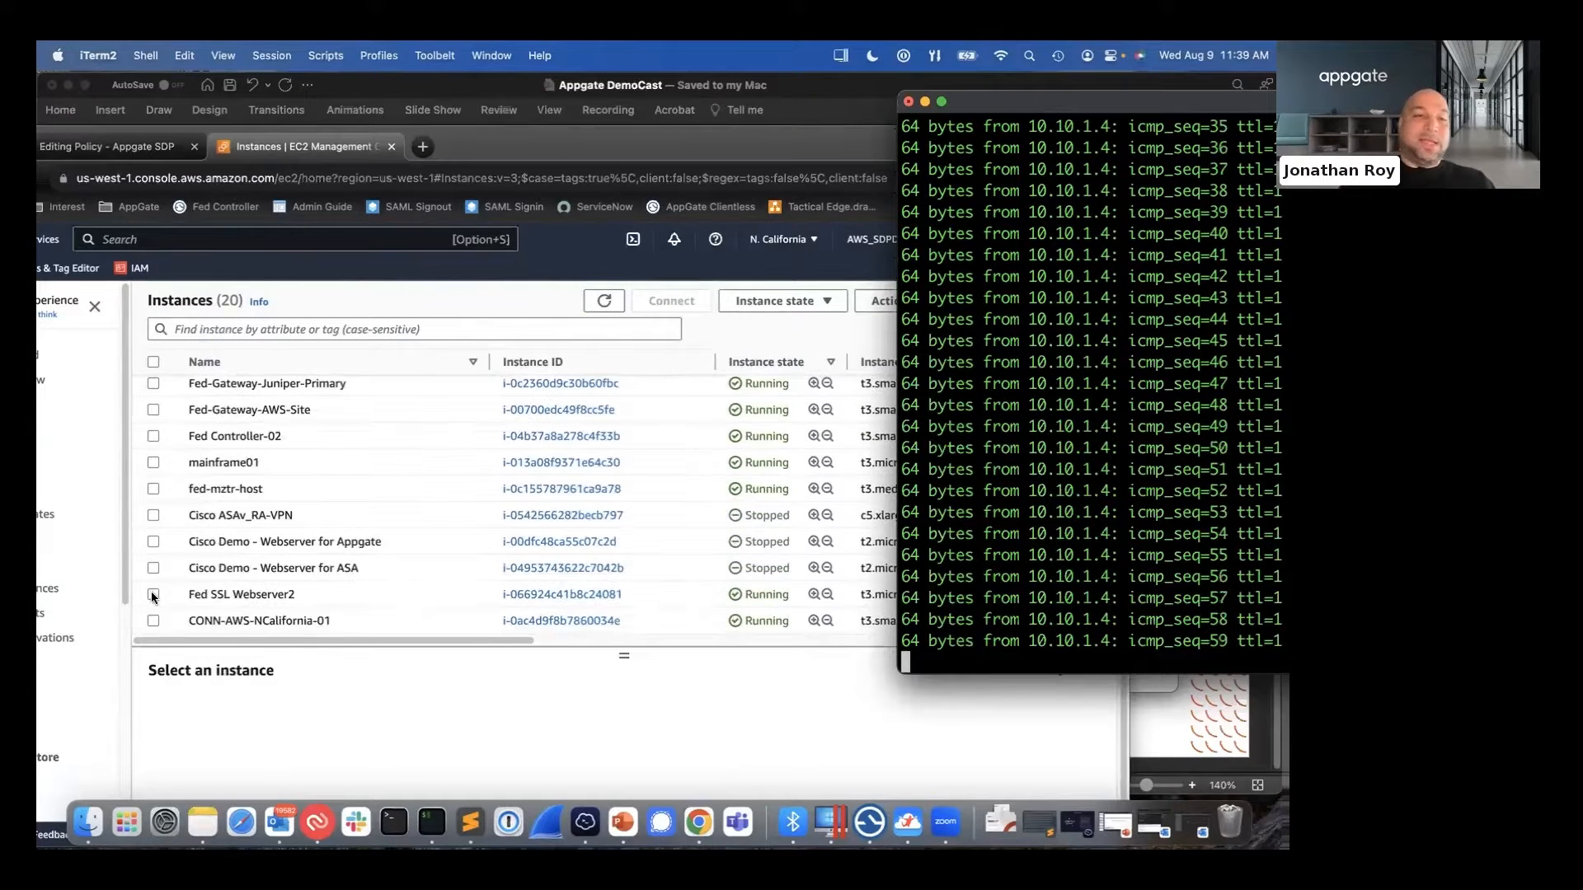
left_click(206, 587)
left_click(215, 594)
left_click(685, 709)
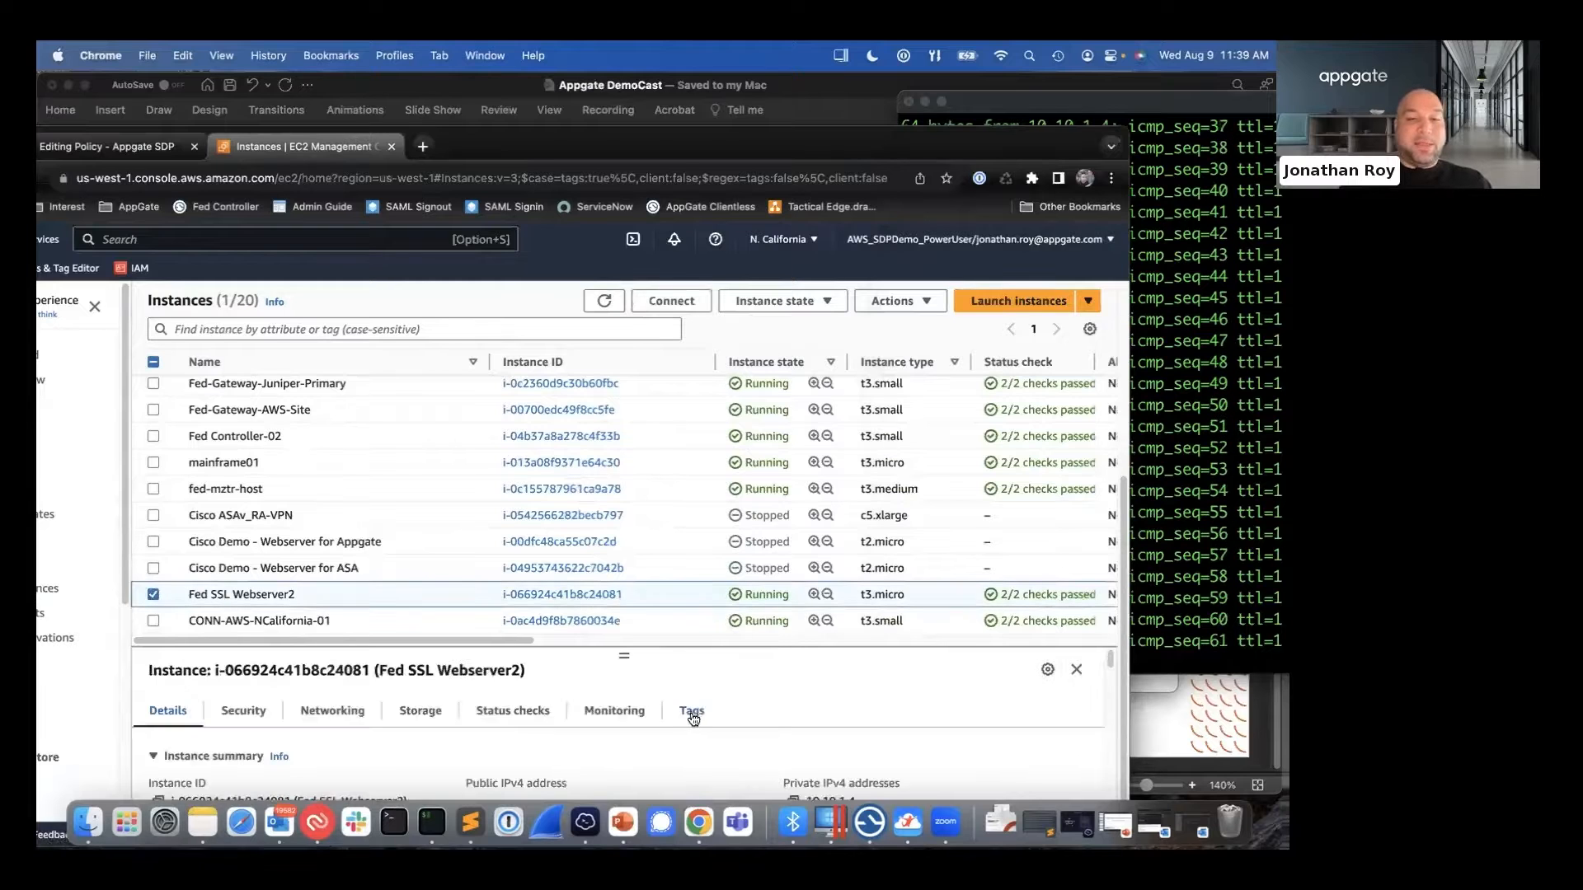
scroll(918, 721, "down", 1)
left_click(992, 714)
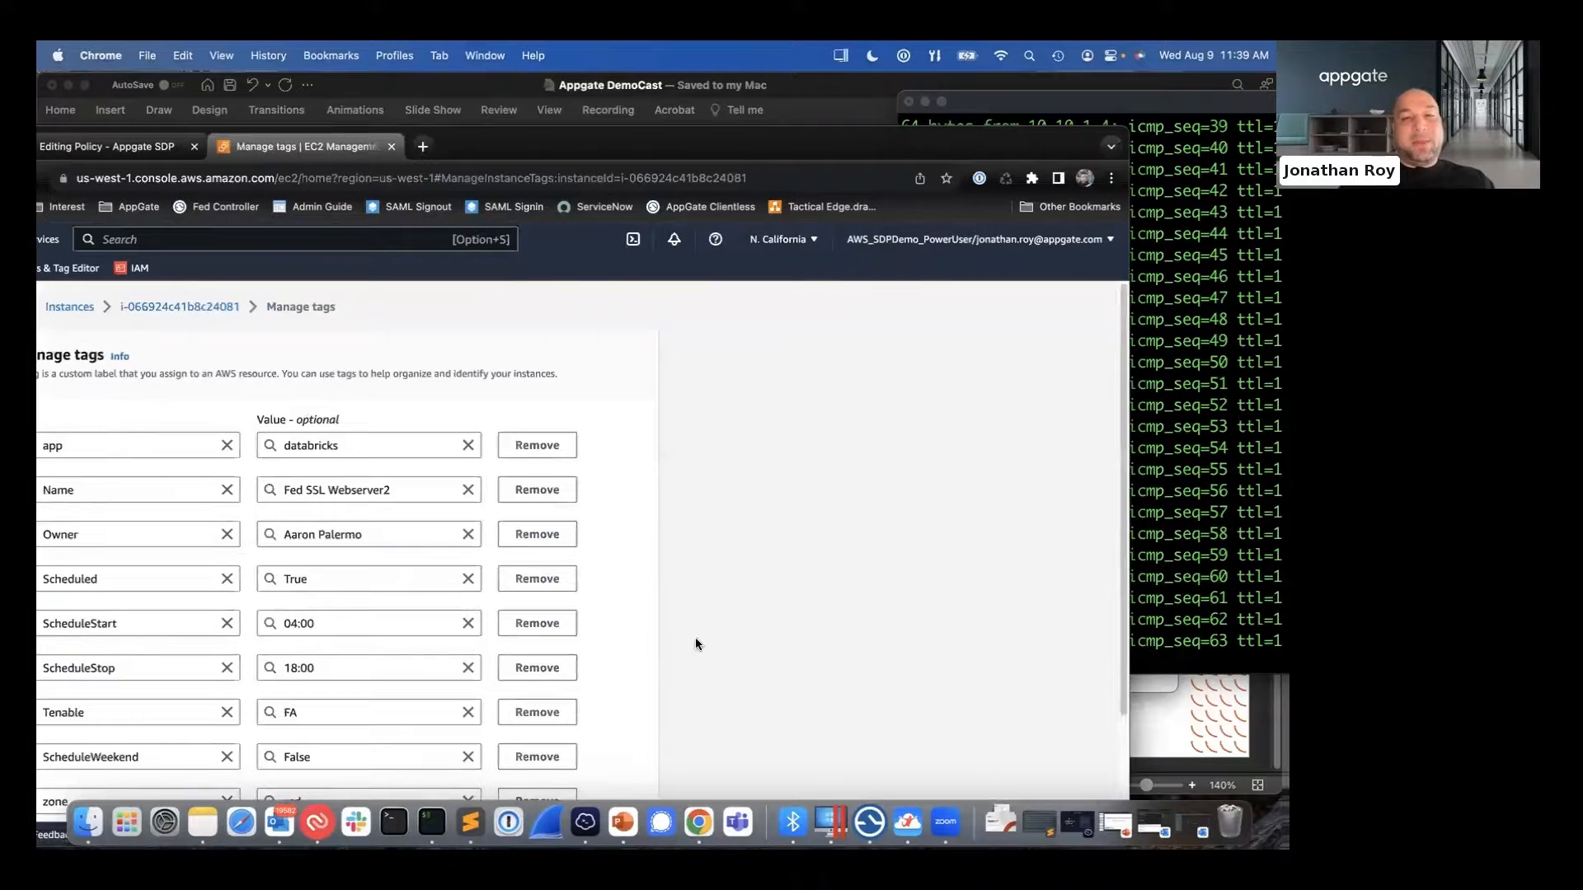
- Set the app tag value to dev-databricks, save the tags, and check the ping output in the terminal
left_click(287, 443)
left_click(287, 446)
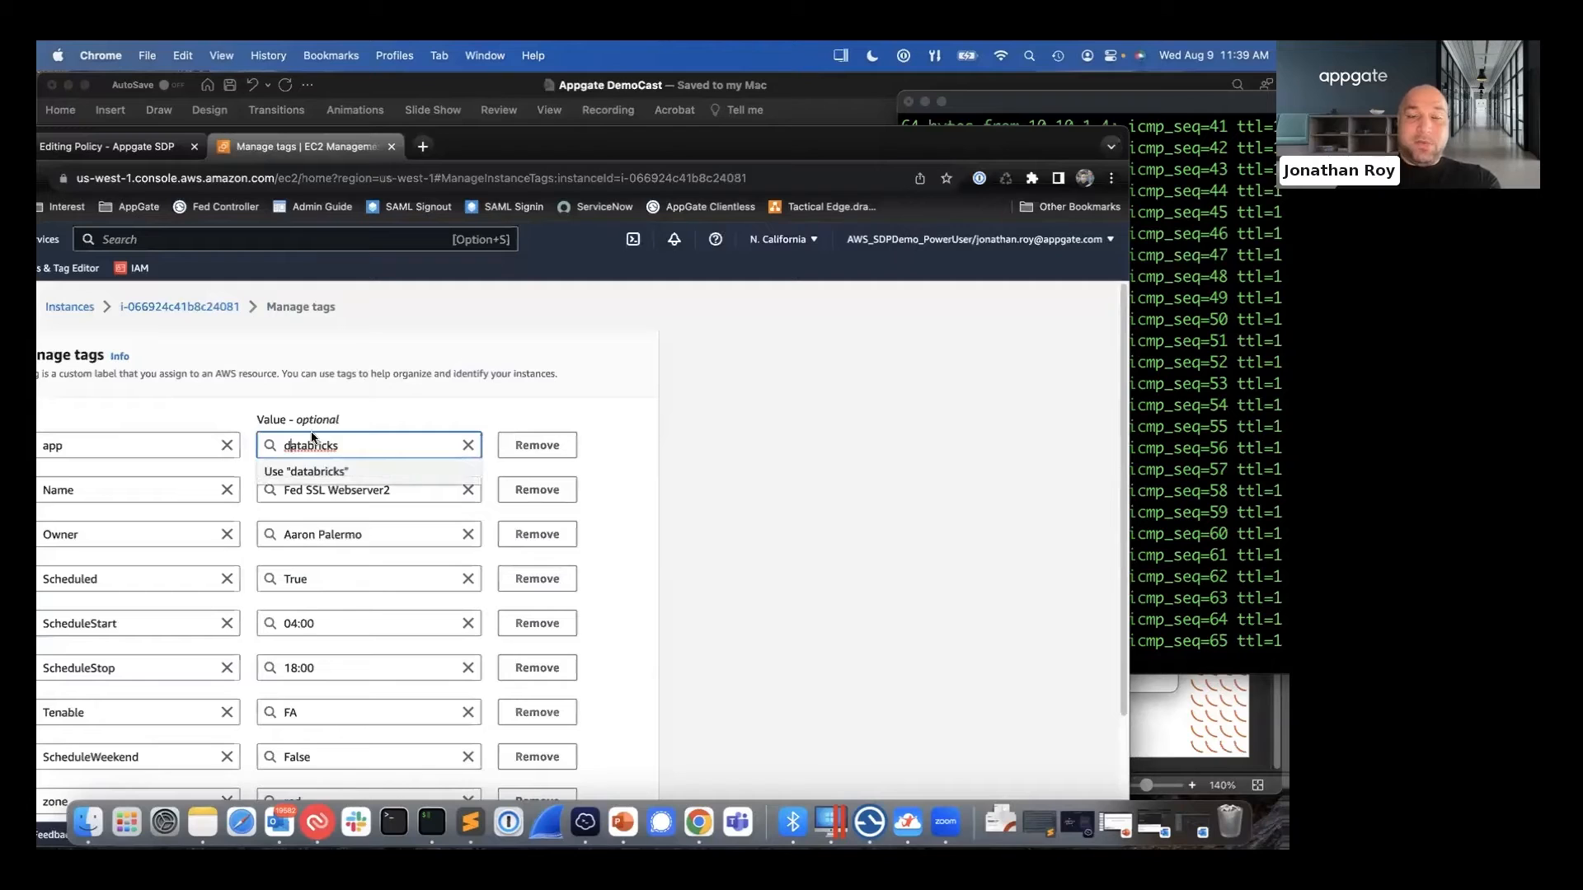
type("dev-")
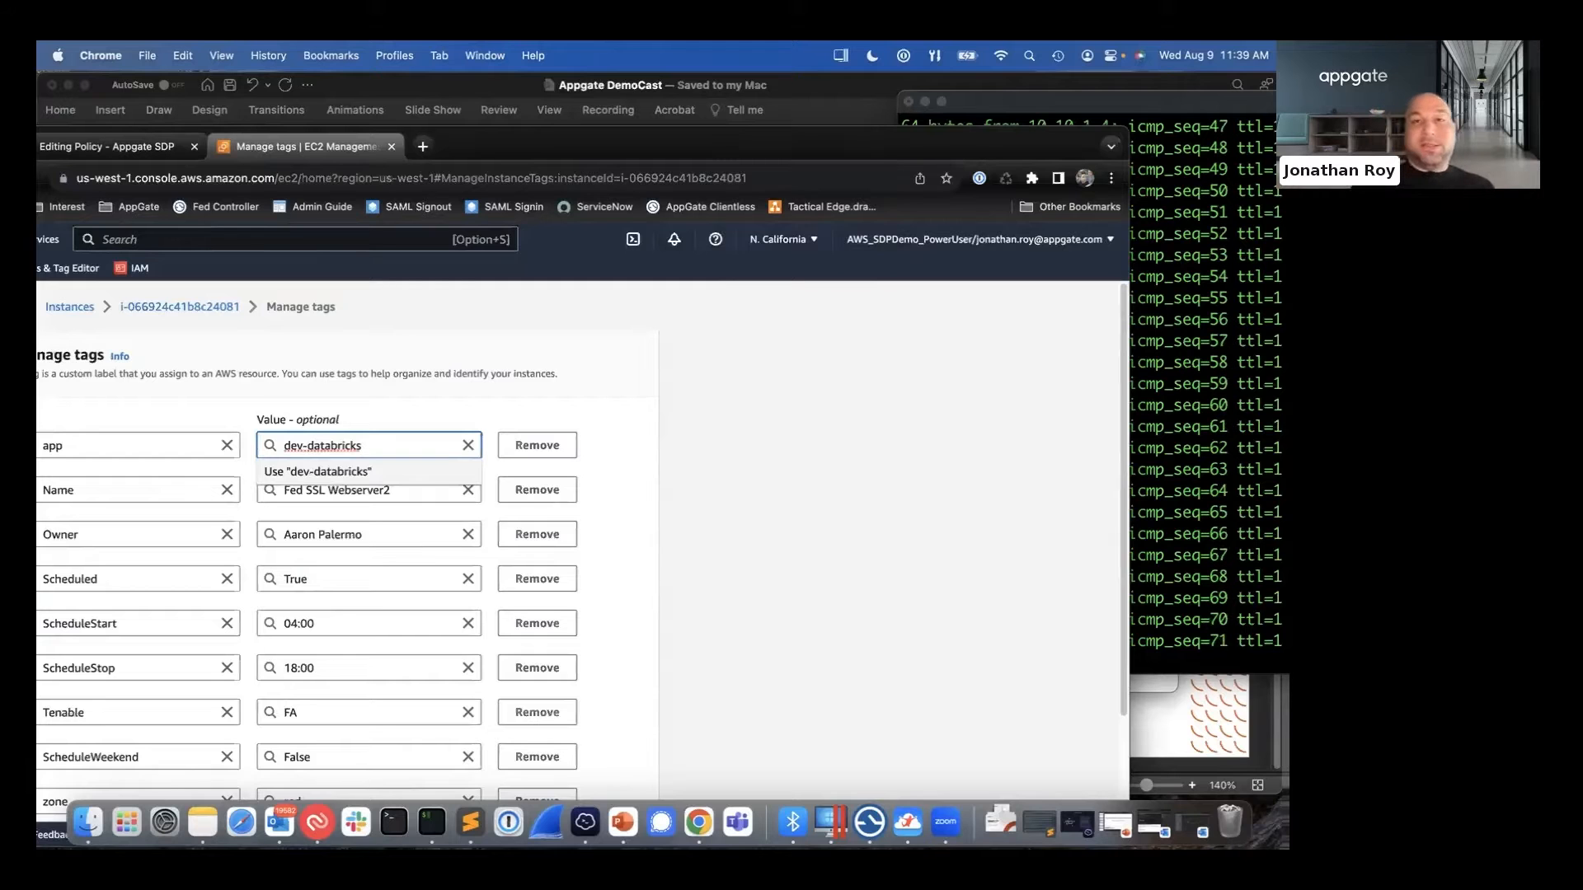
left_click_drag(883, 125, 908, 81)
left_click(756, 367)
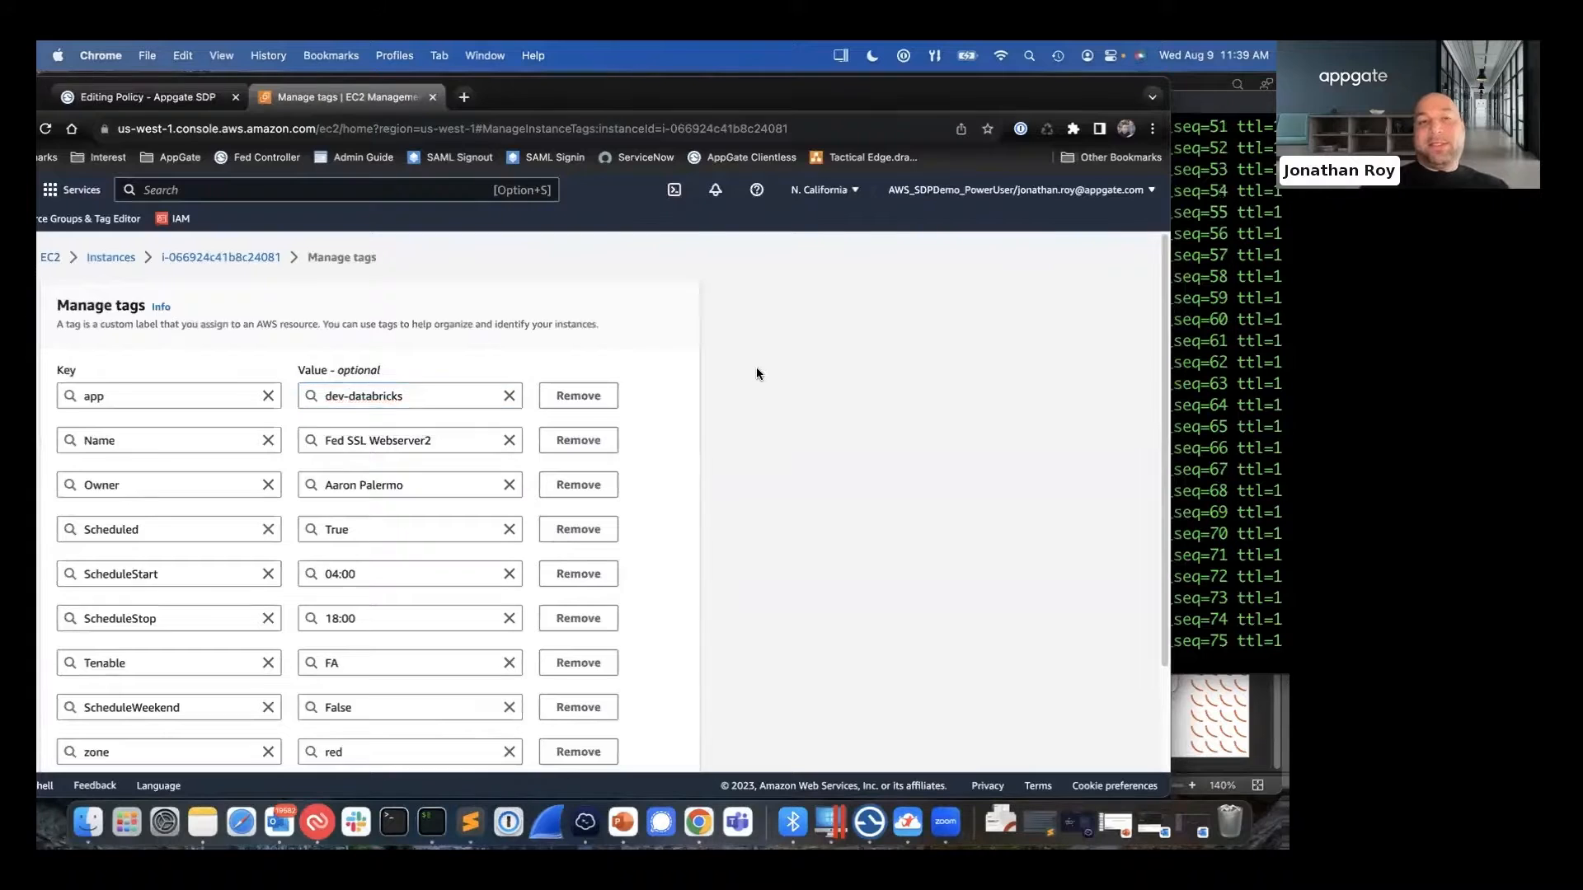
scroll(757, 373, "down", 3)
left_click(669, 743)
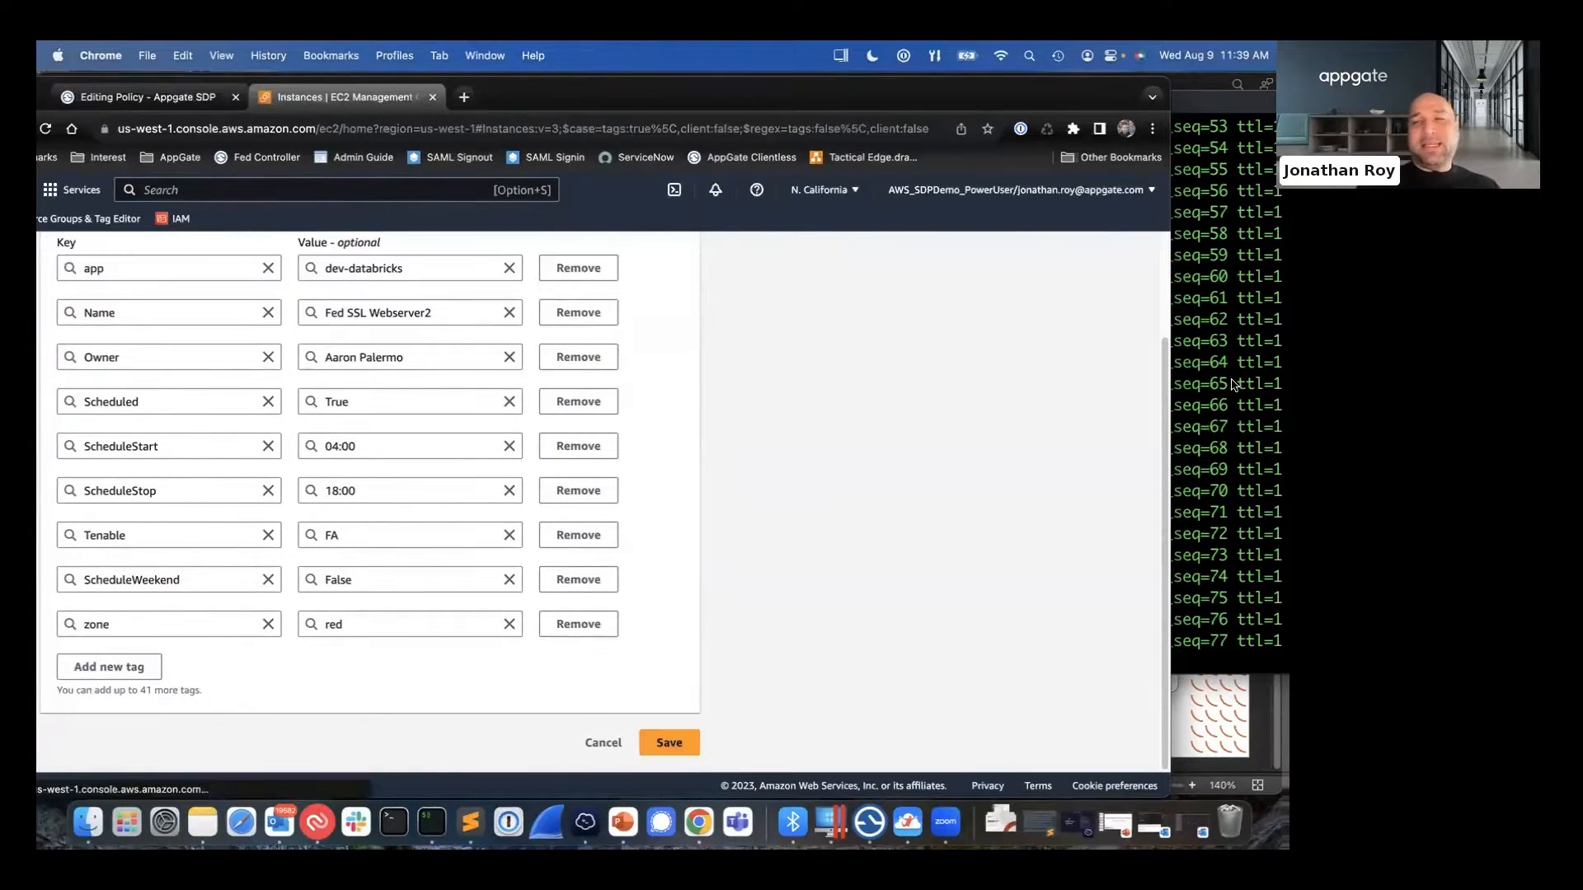
left_click(1235, 385)
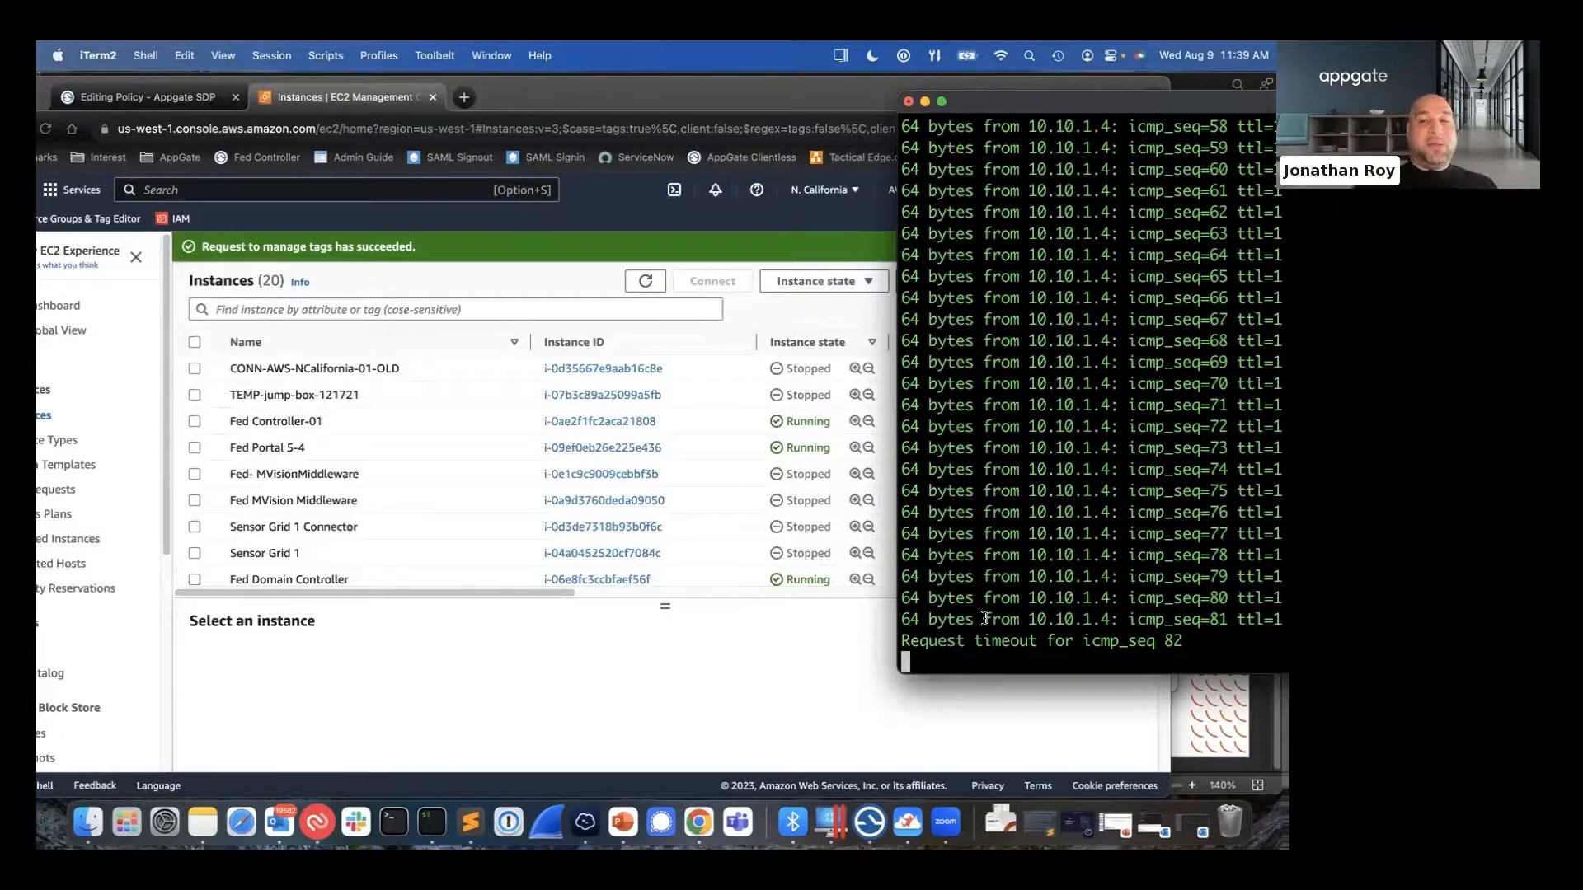
left_click_drag(946, 640, 1077, 643)
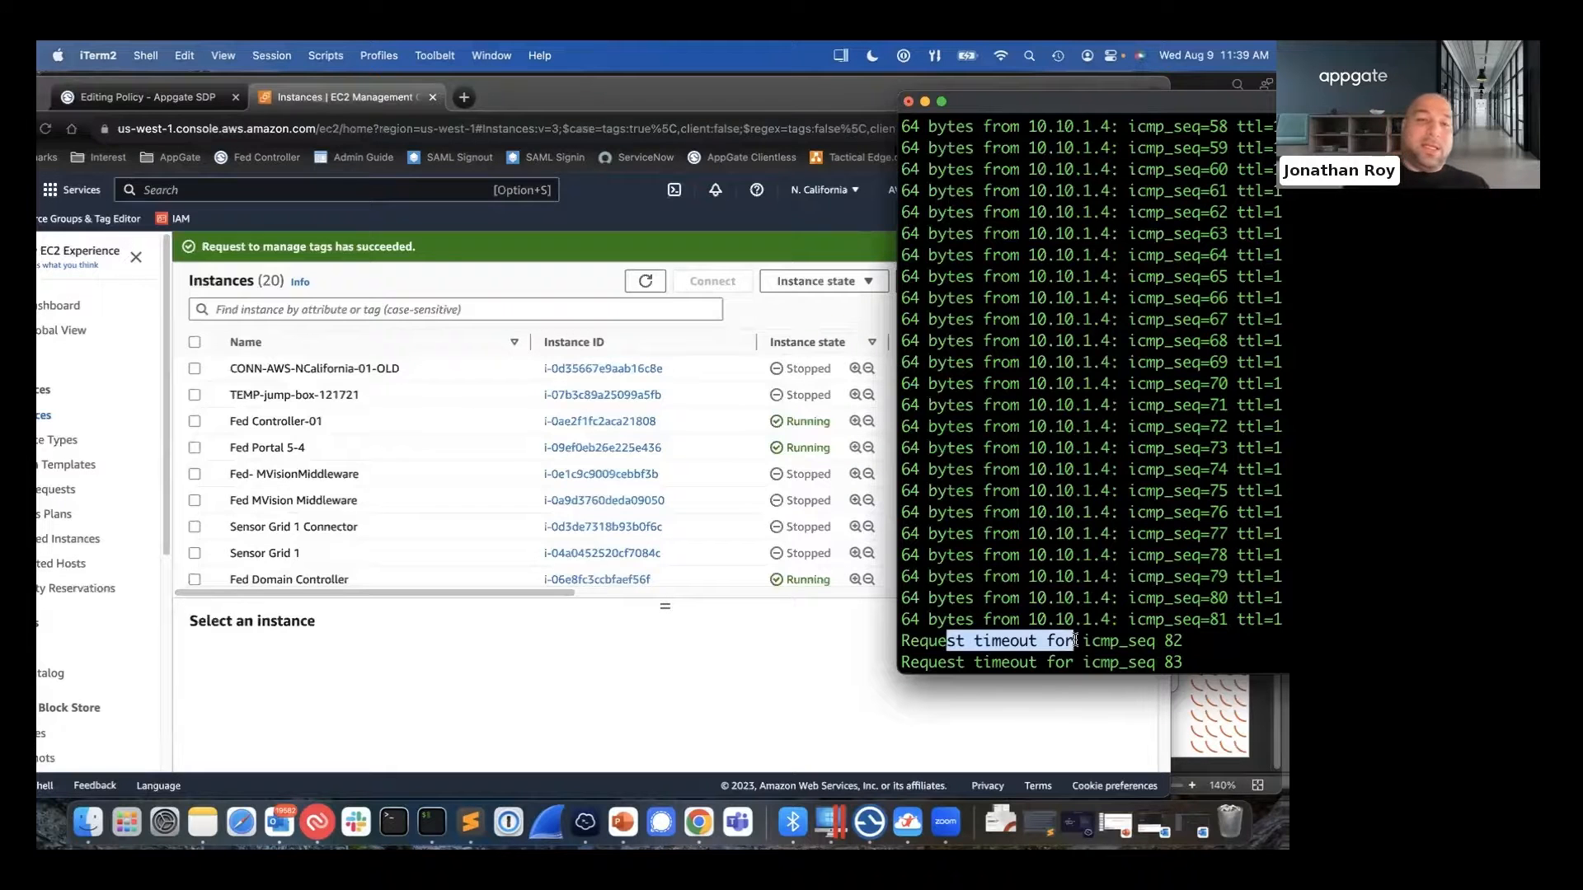
- Switch to the Appgate DemoCast presentation in PowerPoint and show slide 8, Zero Trust Security Model Alignment
left_click(624, 821)
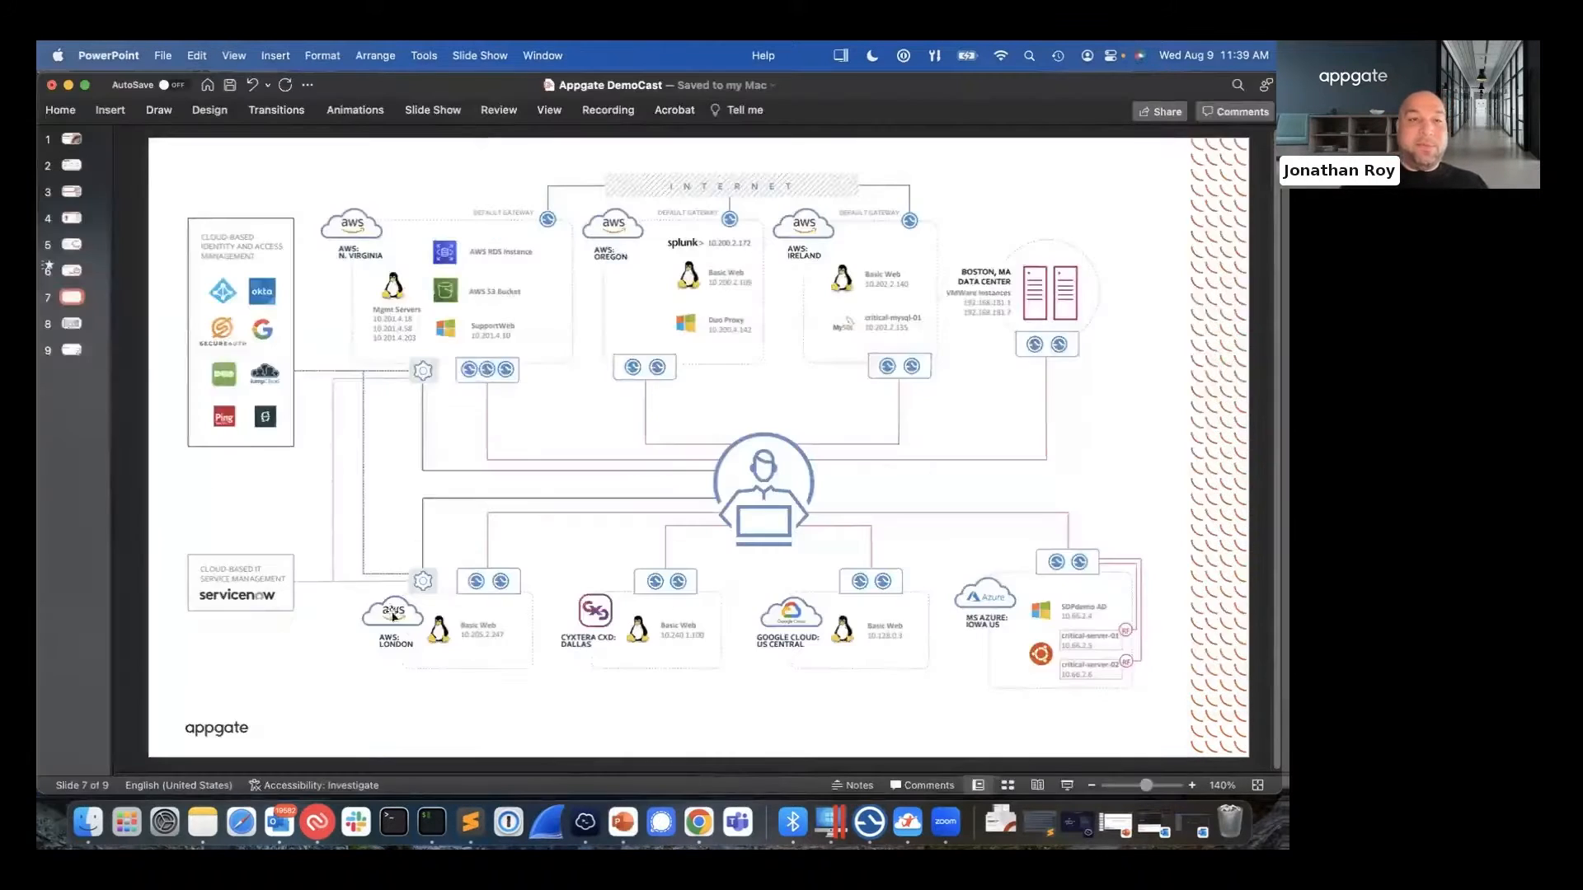
left_click(72, 326)
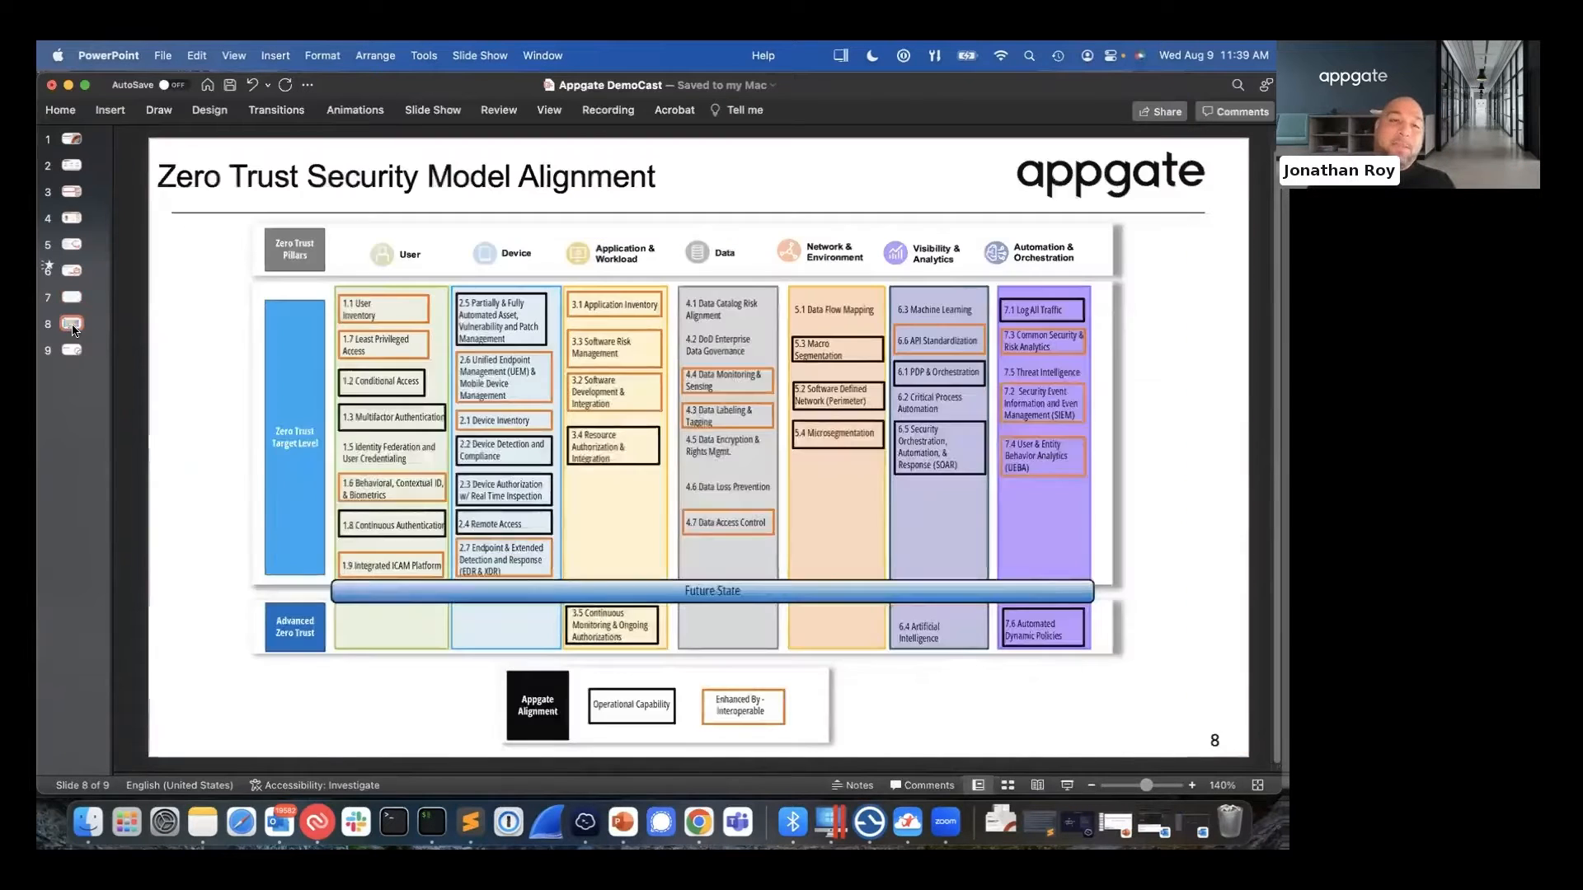